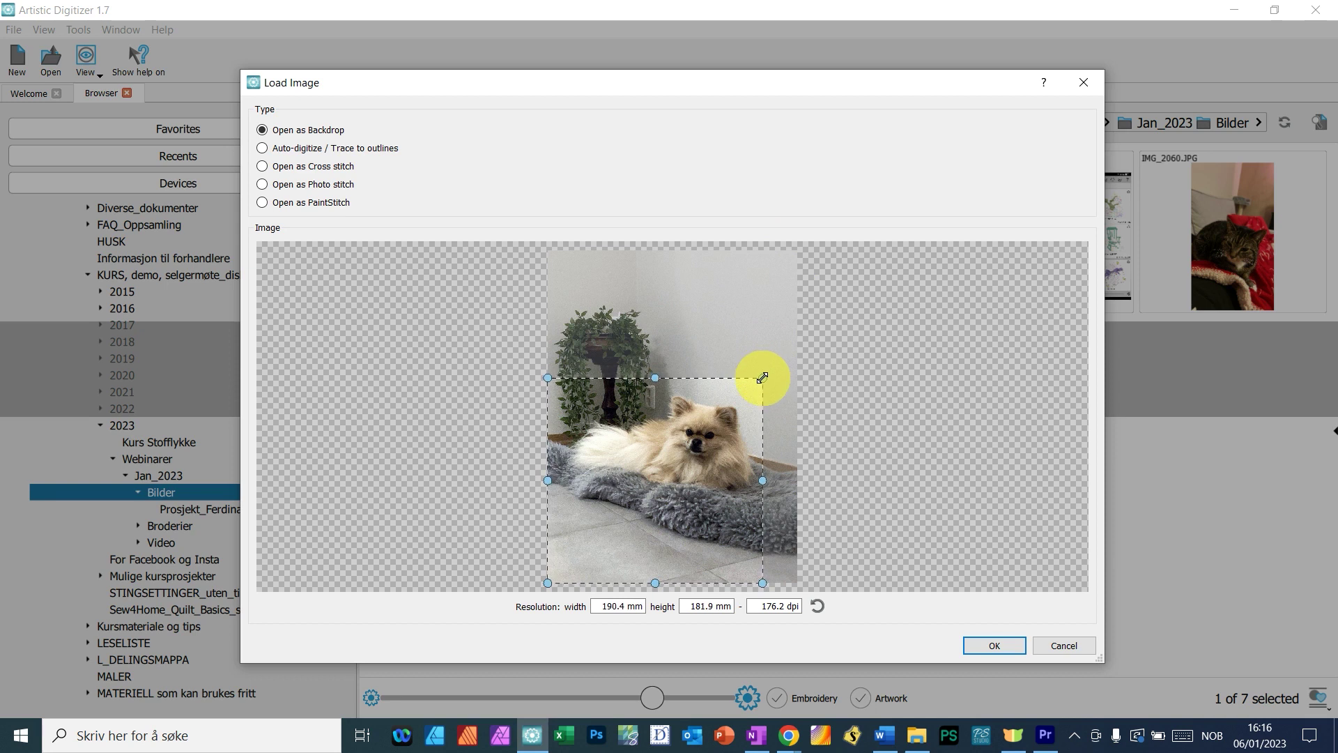
- Crop the photo tightly around the dog, set its height to 250 mm, and open it as Photo stitch
{"action": "left_click_drag", "start_coordinate": [548, 584], "coordinate": [656, 504]}
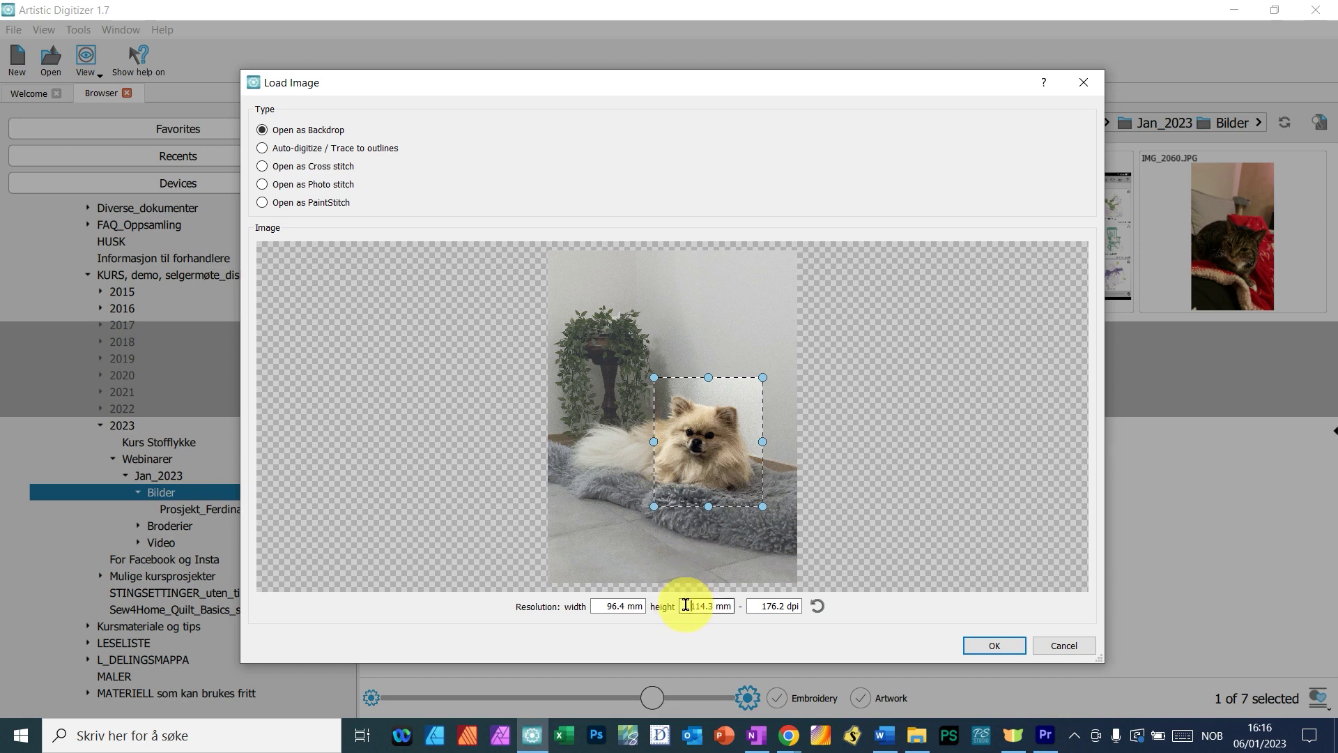
{"action": "left_click_drag", "start_coordinate": [685, 605], "coordinate": [743, 599]}
{"action": "type", "text": "25"}
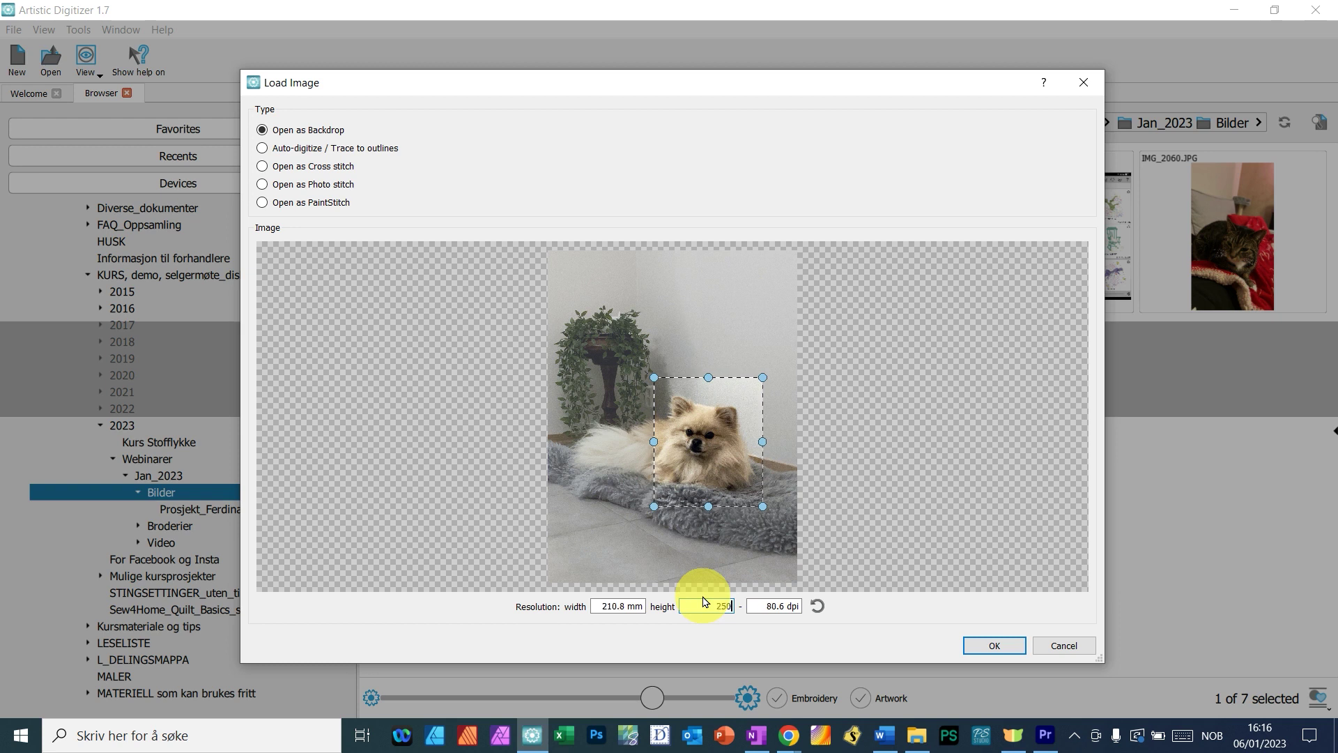
{"action": "type", "text": "0"}
{"action": "key", "text": "Tab"}
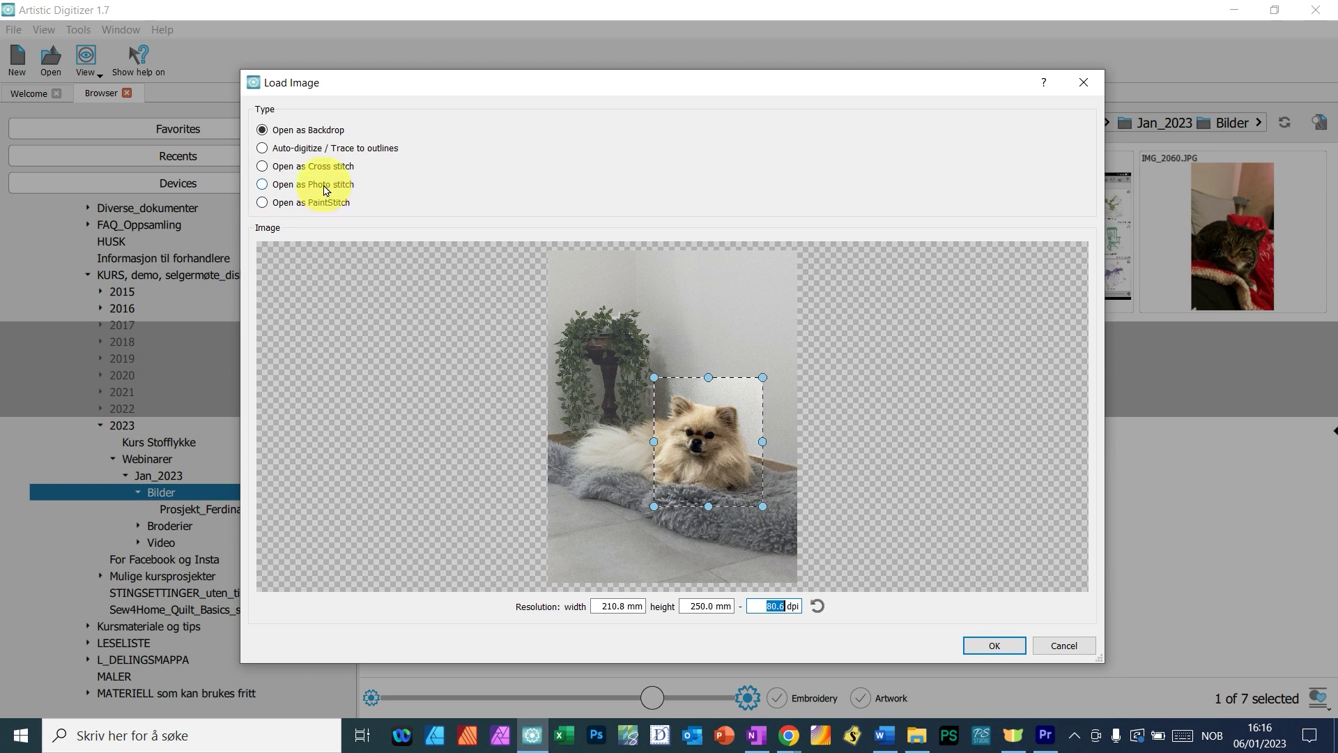
{"action": "left_click", "coordinate": [277, 188]}
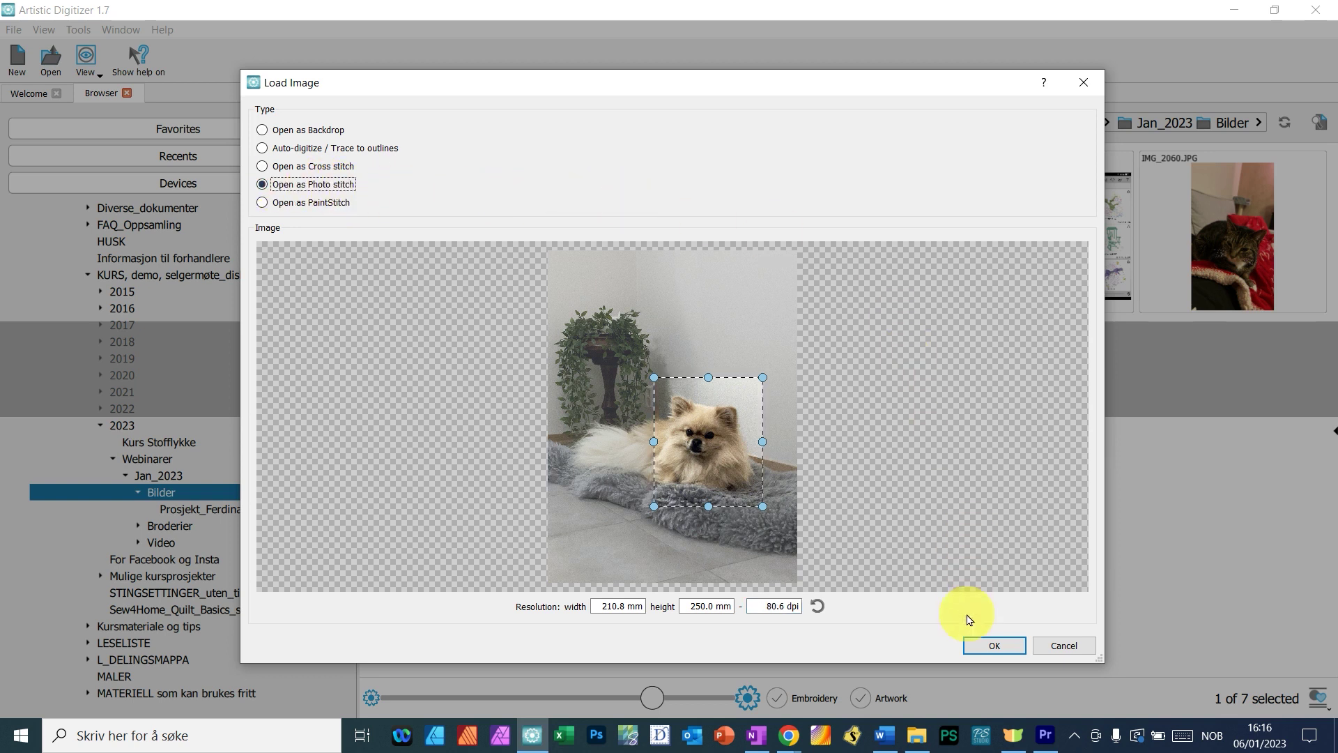
{"action": "left_click", "coordinate": [993, 647]}
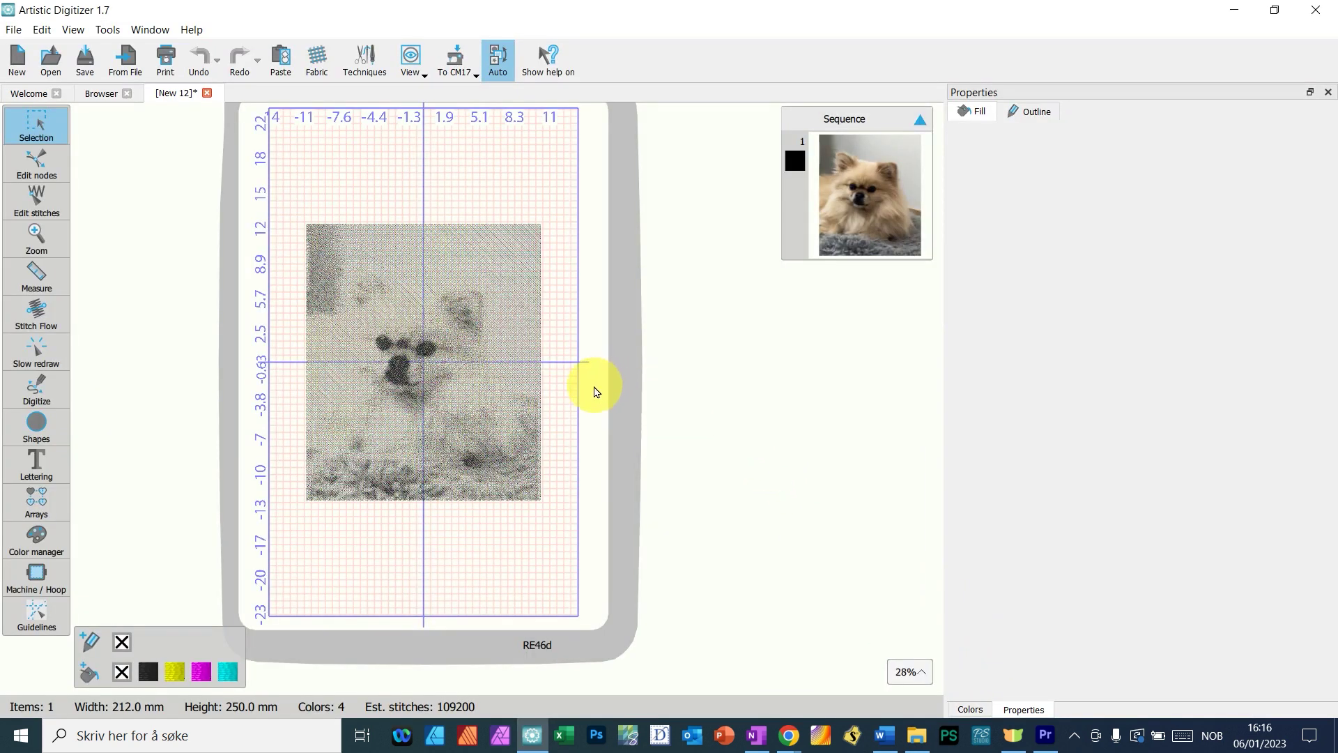
- Close the new photo stitch document and discard its changes
{"action": "left_click", "coordinate": [487, 317]}
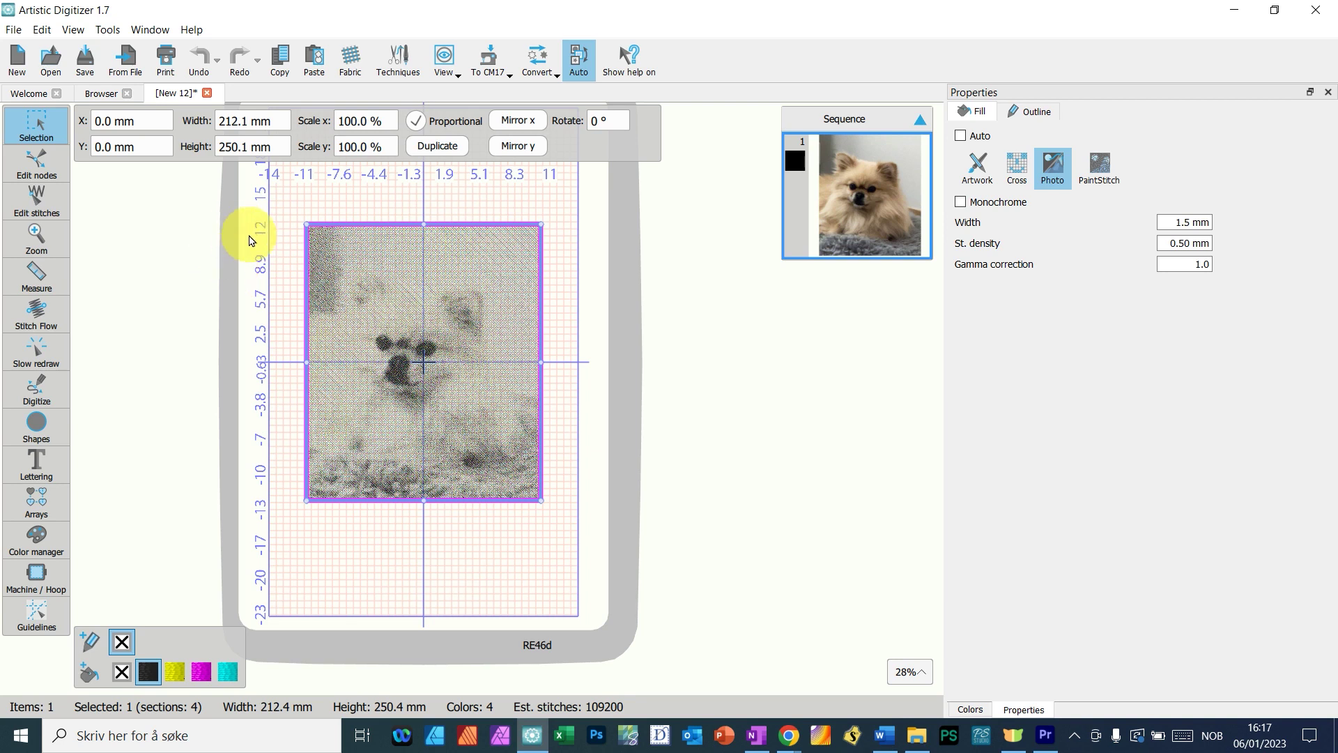
{"action": "left_click", "coordinate": [207, 94]}
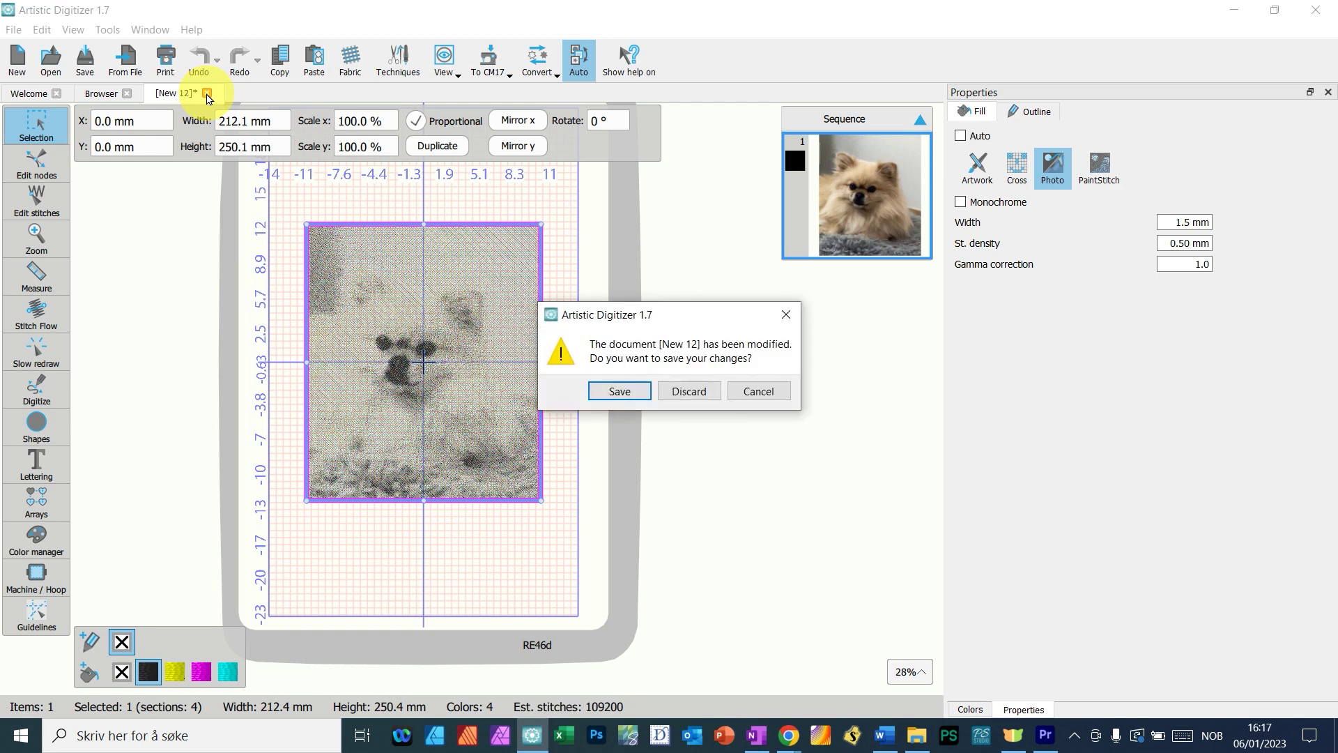
{"action": "left_click", "coordinate": [688, 392]}
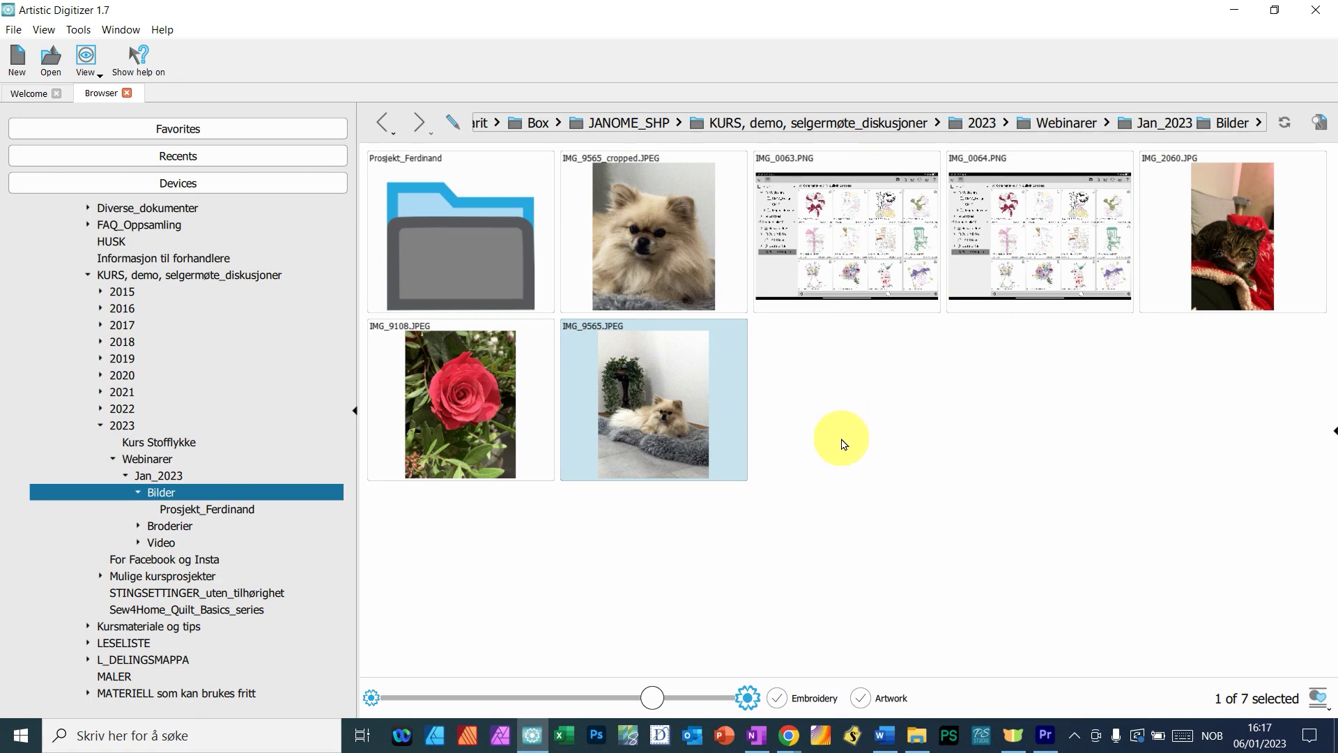
- Open IMG_9565_cropped.JPEG as Photo stitch with a height of 295 mm
{"action": "left_click", "coordinate": [643, 261]}
{"action": "double_click", "coordinate": [642, 260]}
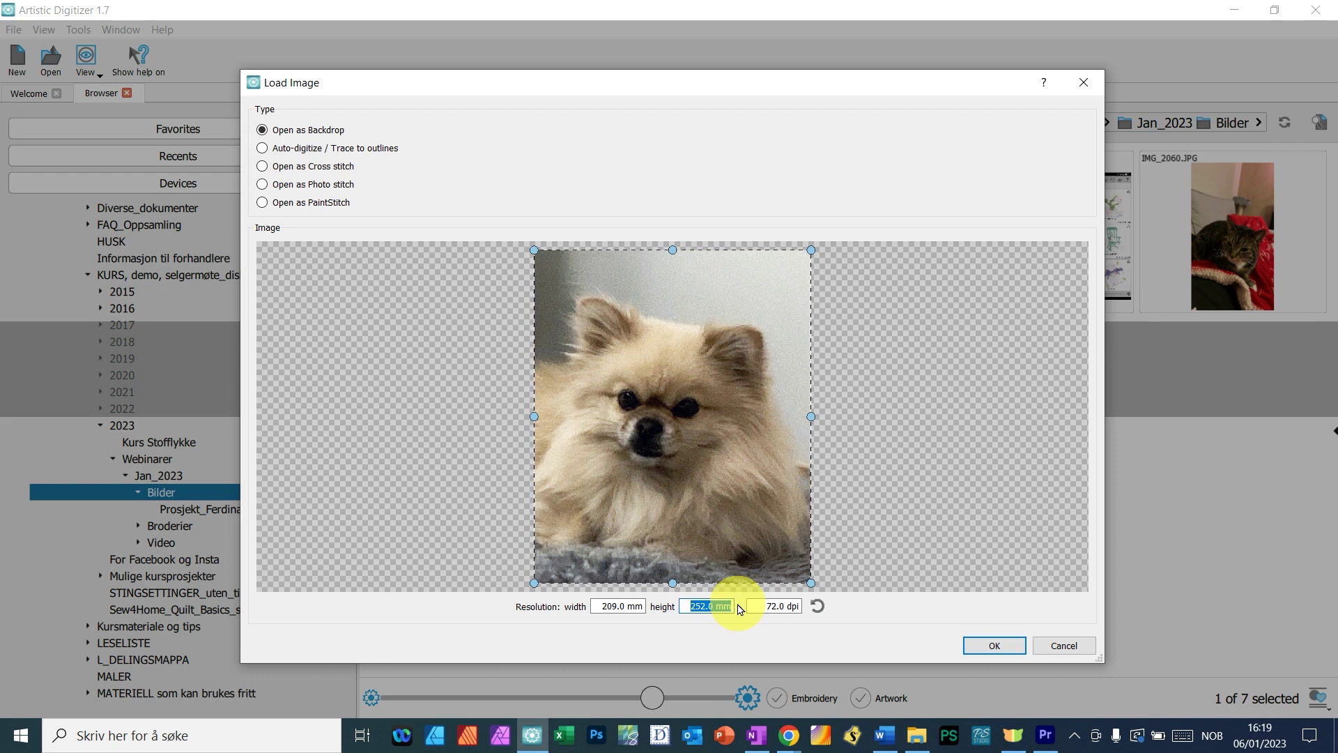
{"action": "type", "text": "29"}
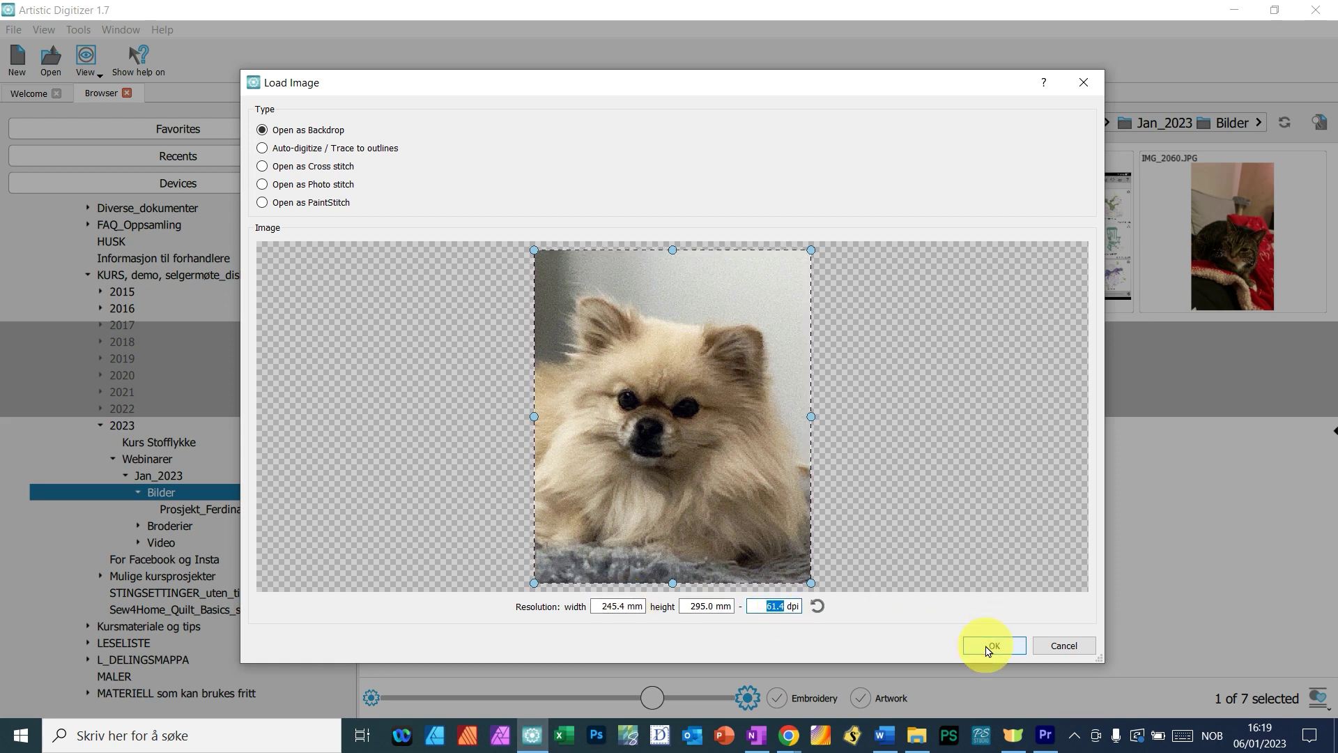
{"action": "left_click", "coordinate": [288, 185]}
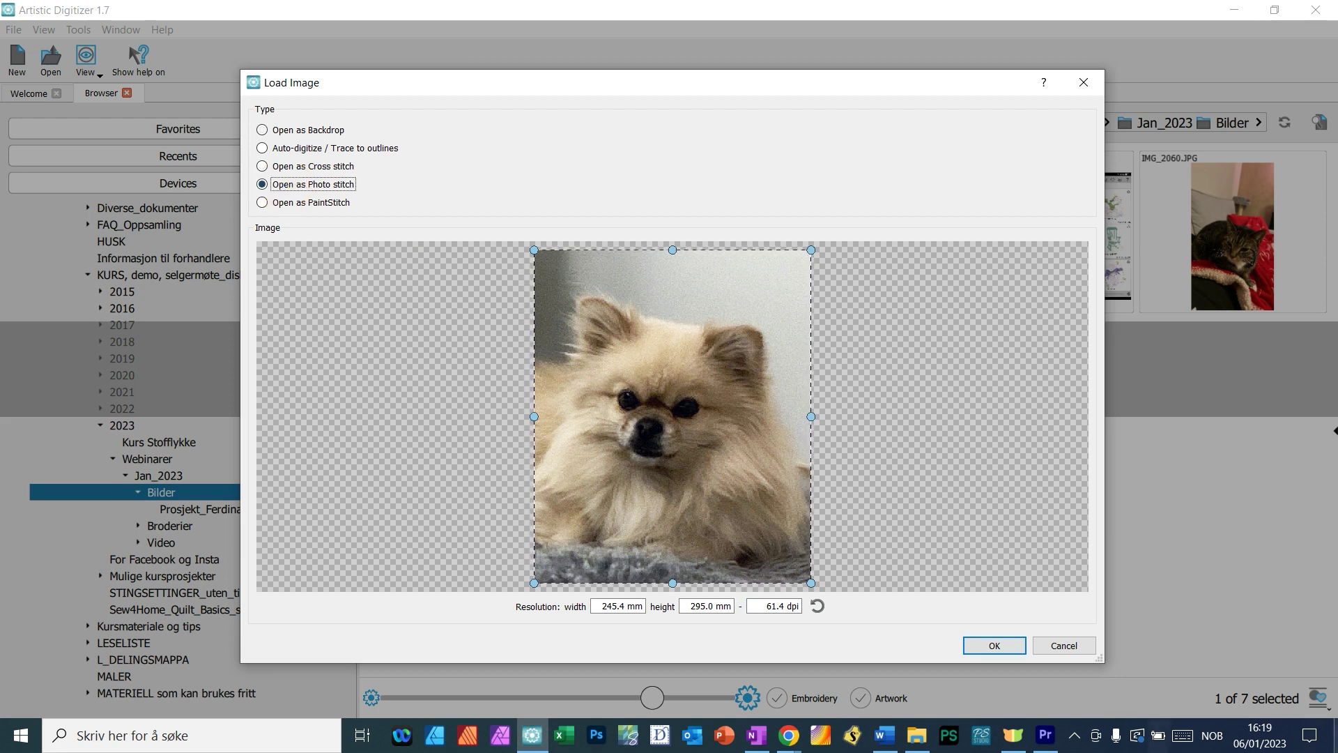
{"action": "left_click", "coordinate": [984, 646]}
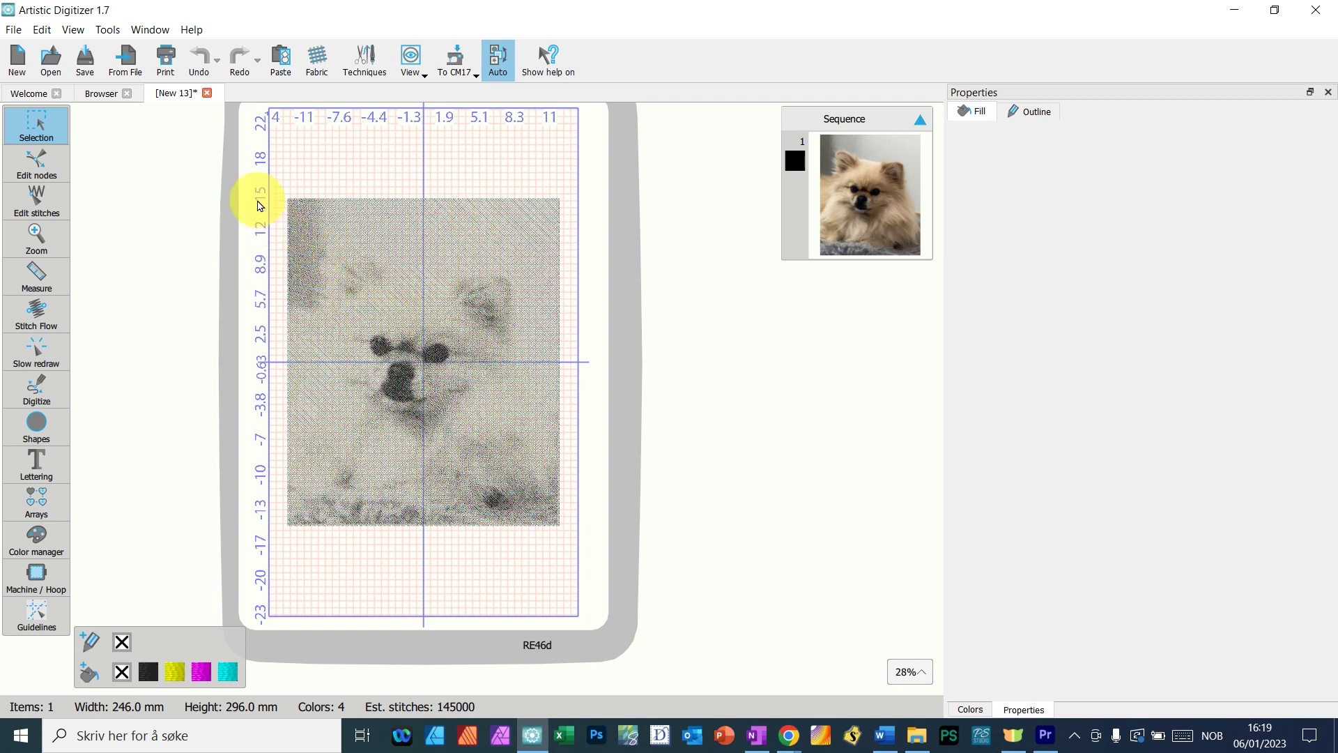
- Select the dog embroidery, try the PaintStitch fill on it, and return the fill type to Photo
{"action": "left_click_drag", "start_coordinate": [255, 177], "coordinate": [637, 563]}
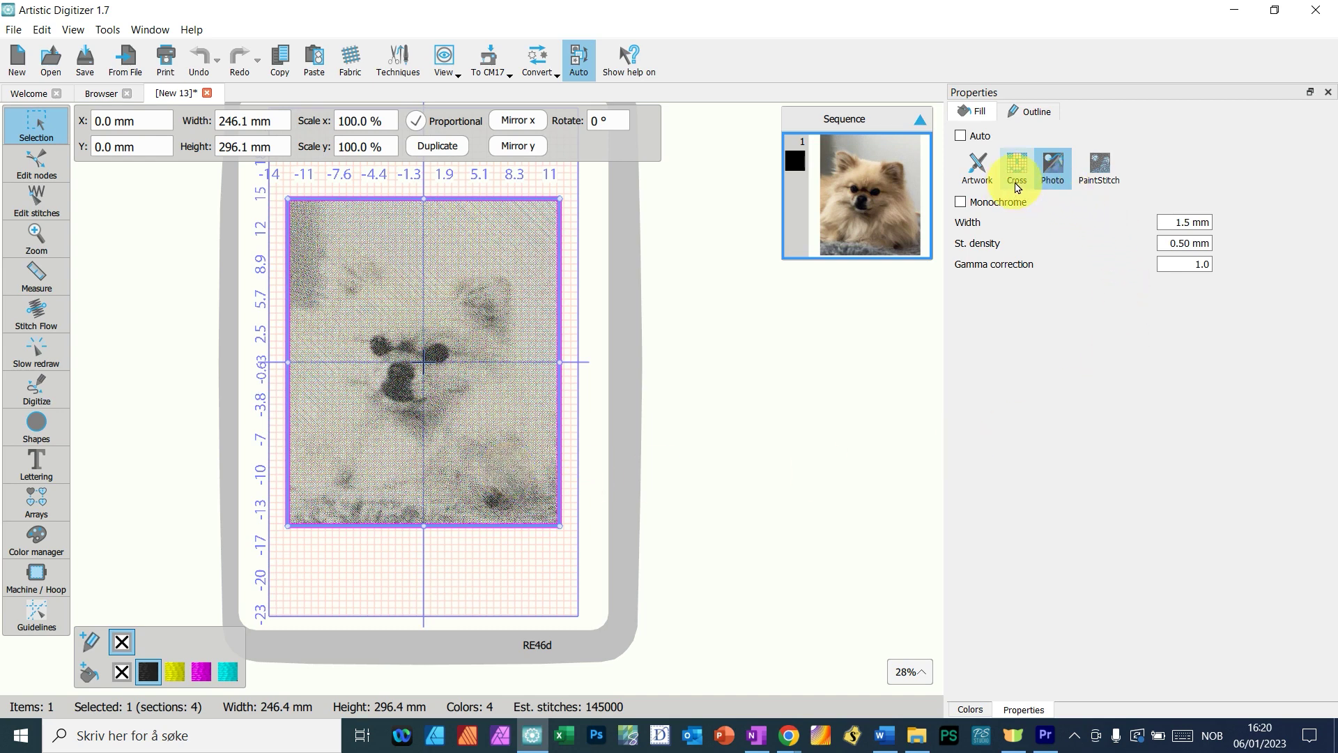
{"action": "left_click", "coordinate": [1105, 172]}
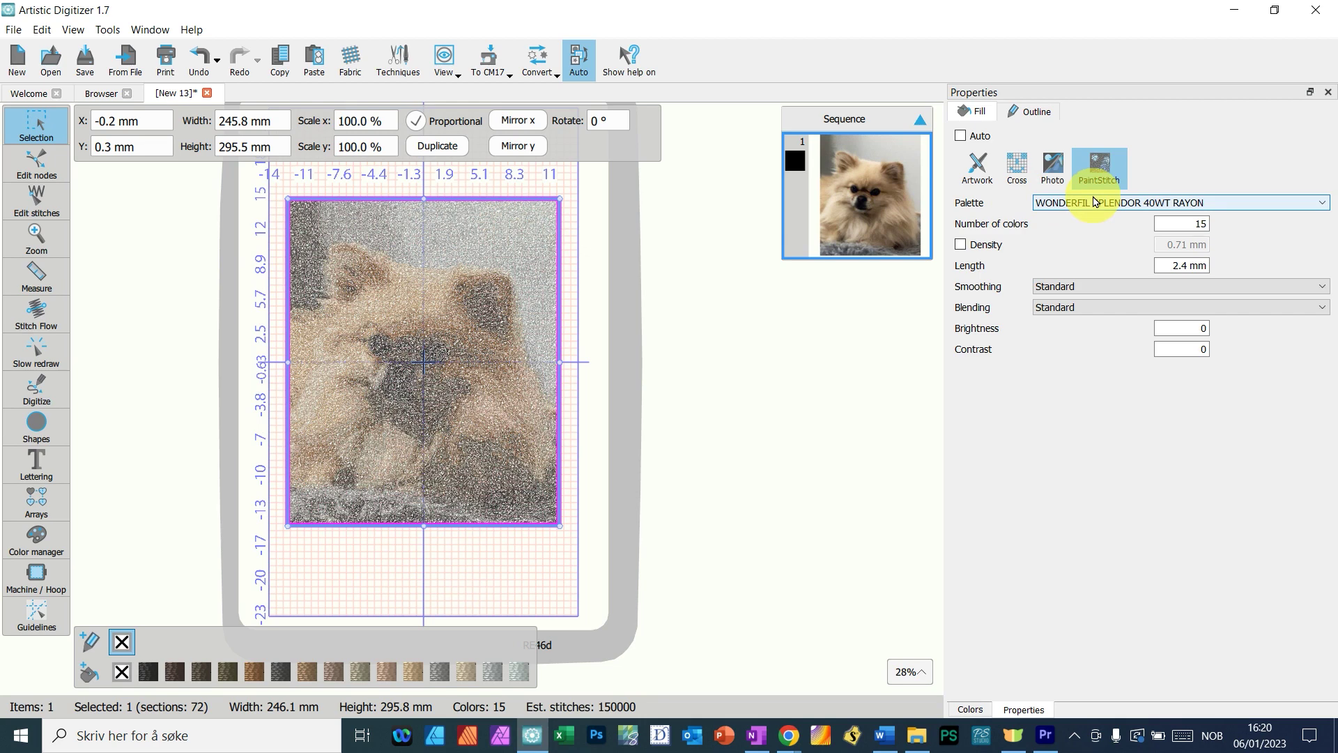
{"action": "left_click", "coordinate": [1053, 177]}
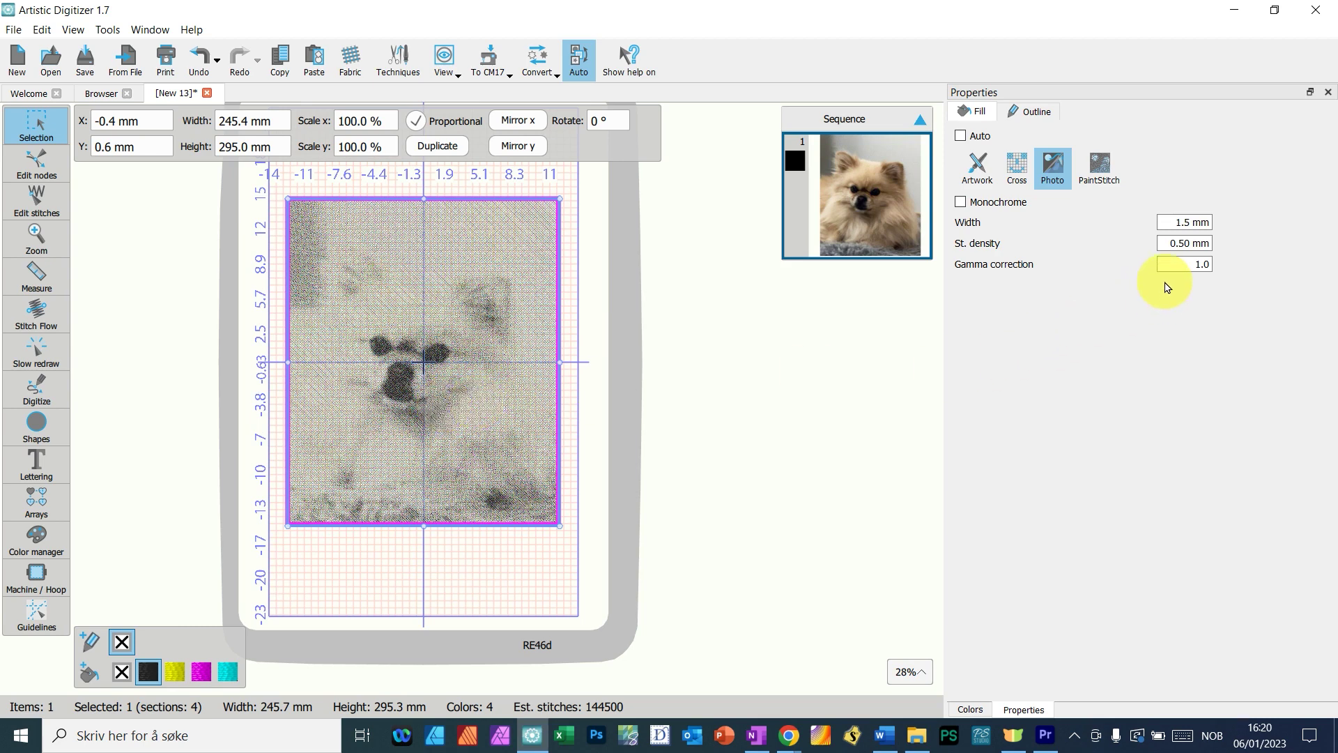
- Set the photo stitch's gamma correction to 0.5 and check the dog's face up close
{"action": "double_click", "coordinate": [1181, 262]}
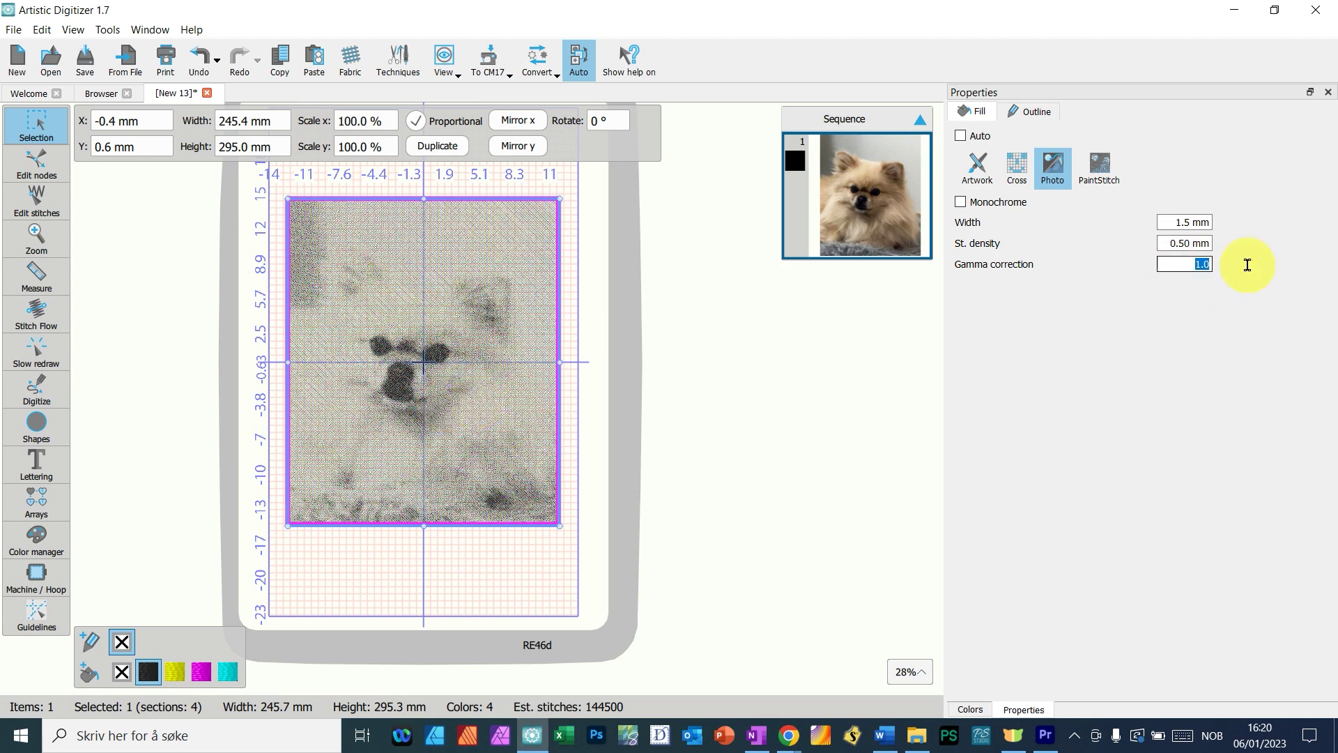
{"action": "type", "text": "0.5"}
{"action": "key", "text": "Return"}
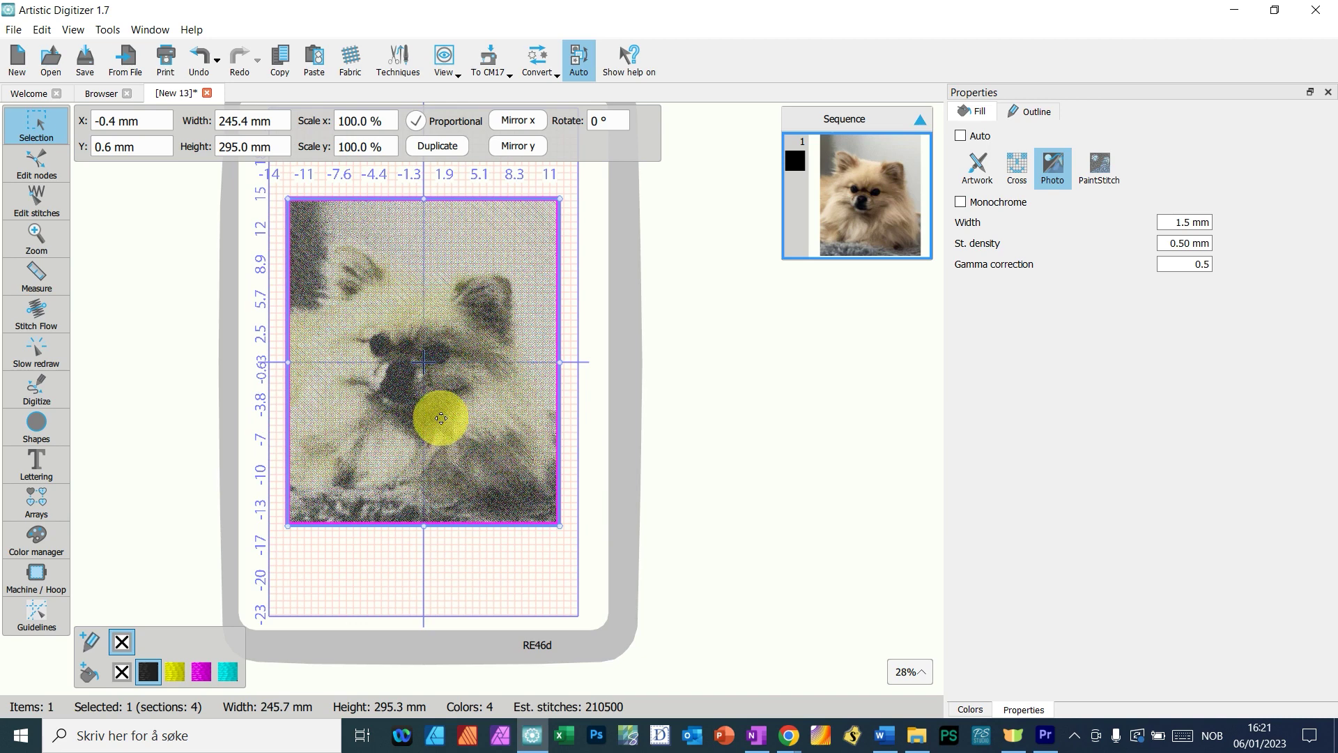
{"action": "scroll", "coordinate": [442, 418], "scroll_direction": "up", "scroll_amount": 3}
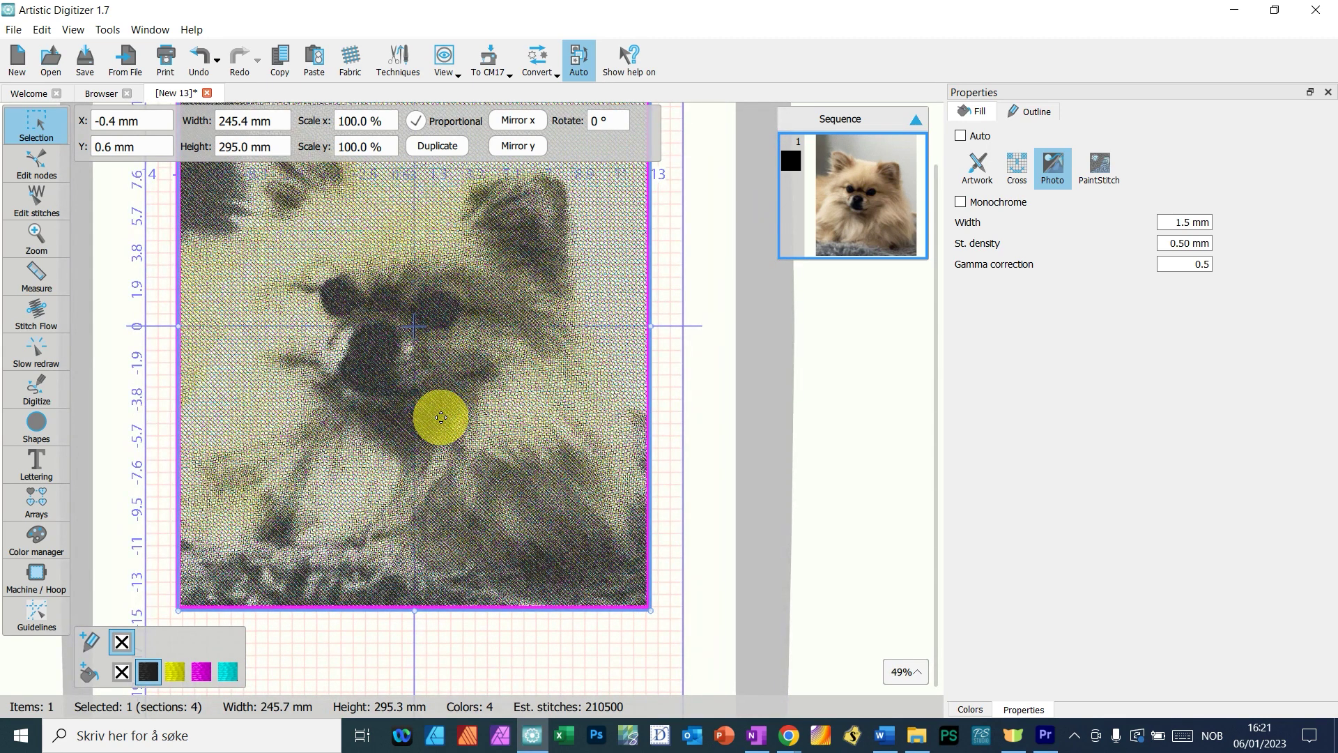
{"action": "scroll", "coordinate": [441, 418], "scroll_direction": "up", "scroll_amount": 3}
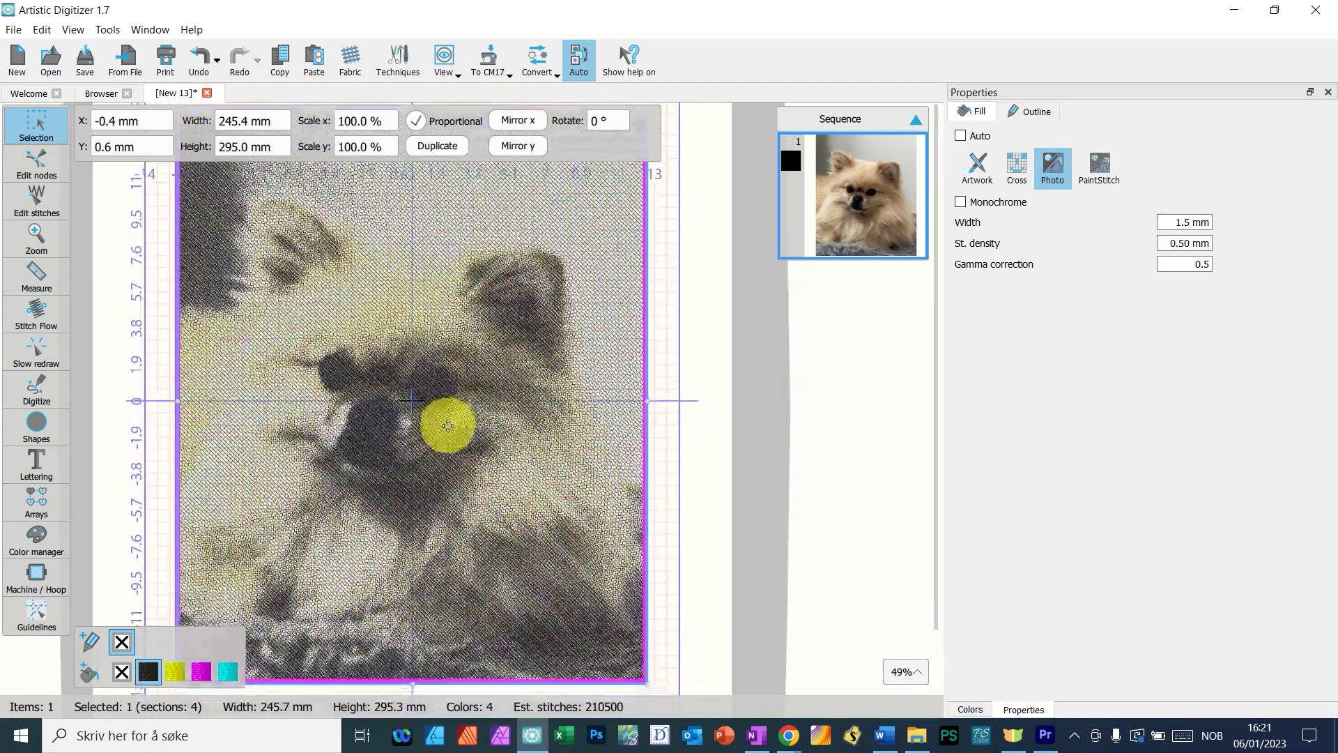
{"action": "scroll", "coordinate": [448, 425], "scroll_direction": "down", "scroll_amount": 2}
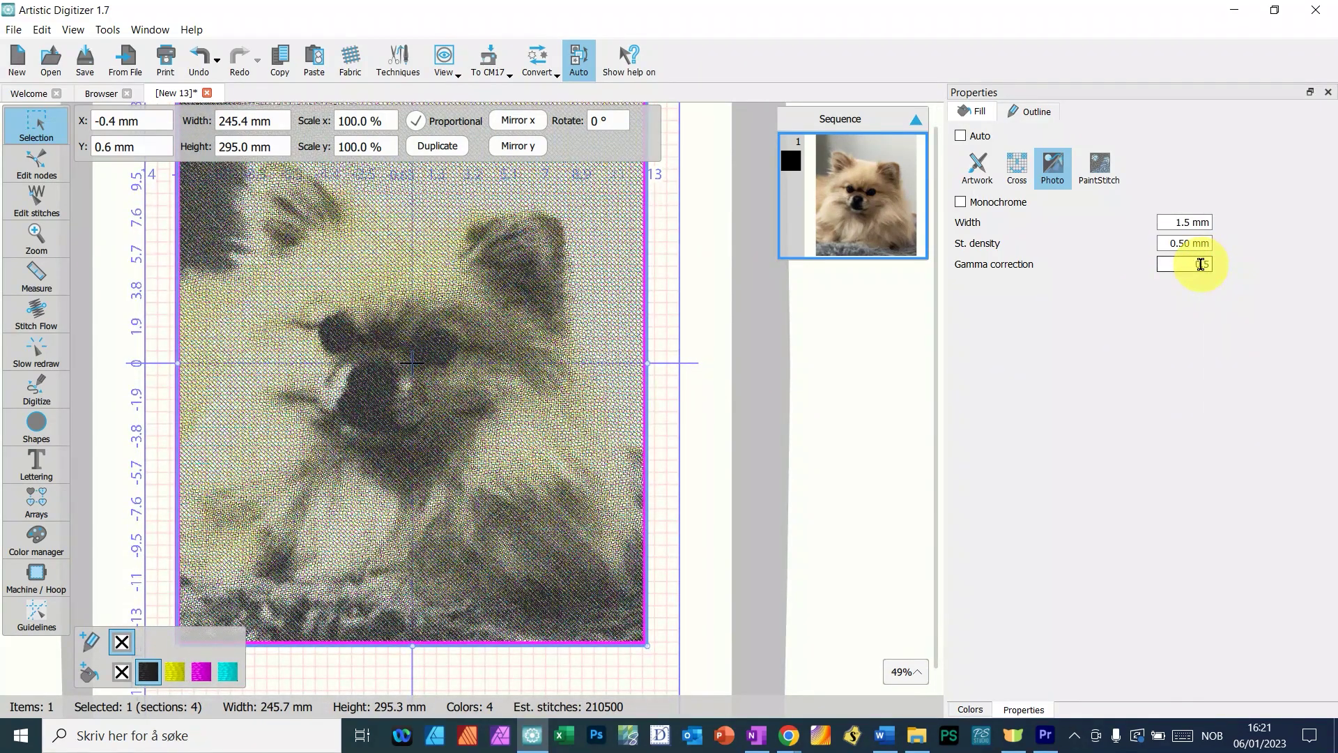
- Try a gamma correction of 0.6 on the photo stitch
{"action": "left_click", "coordinate": [1211, 264]}
{"action": "key", "text": "BackSpace"}
{"action": "type", "text": "6"}
{"action": "key", "text": "Return"}
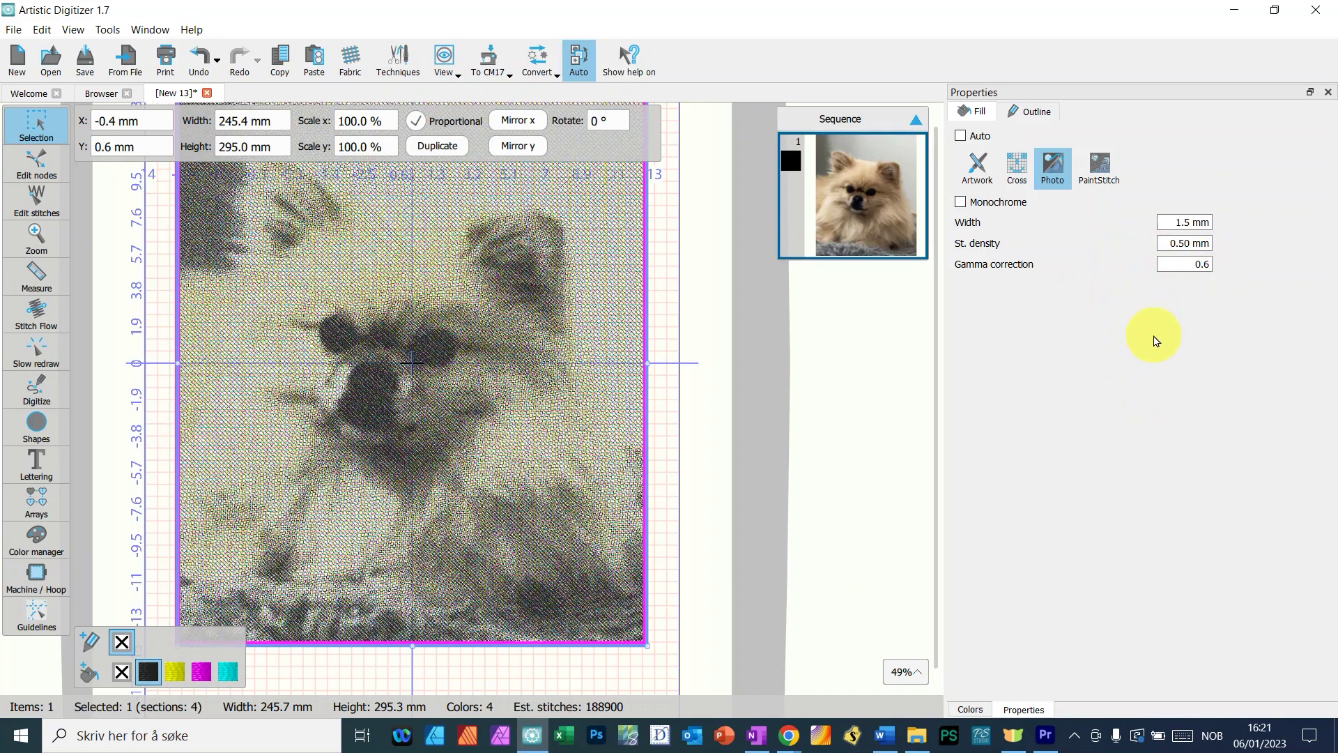
- Return the photo stitch's gamma correction to 0.5
{"action": "left_click", "coordinate": [1201, 264]}
{"action": "key", "text": "BackSpace"}
{"action": "type", "text": "5"}
{"action": "key", "text": "Escape"}
{"action": "key", "text": "Return"}
{"action": "left_click", "coordinate": [1212, 263]}
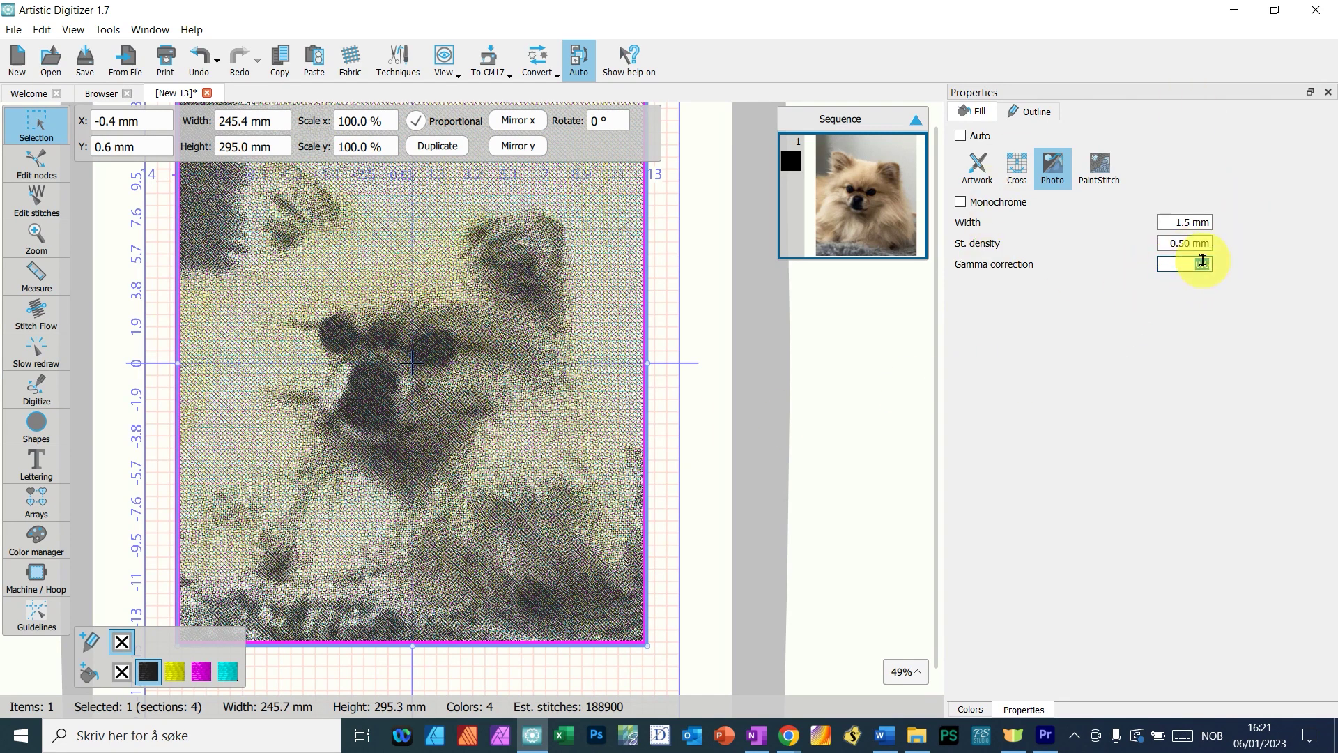
{"action": "type", "text": "0.5"}
{"action": "key", "text": "Return"}
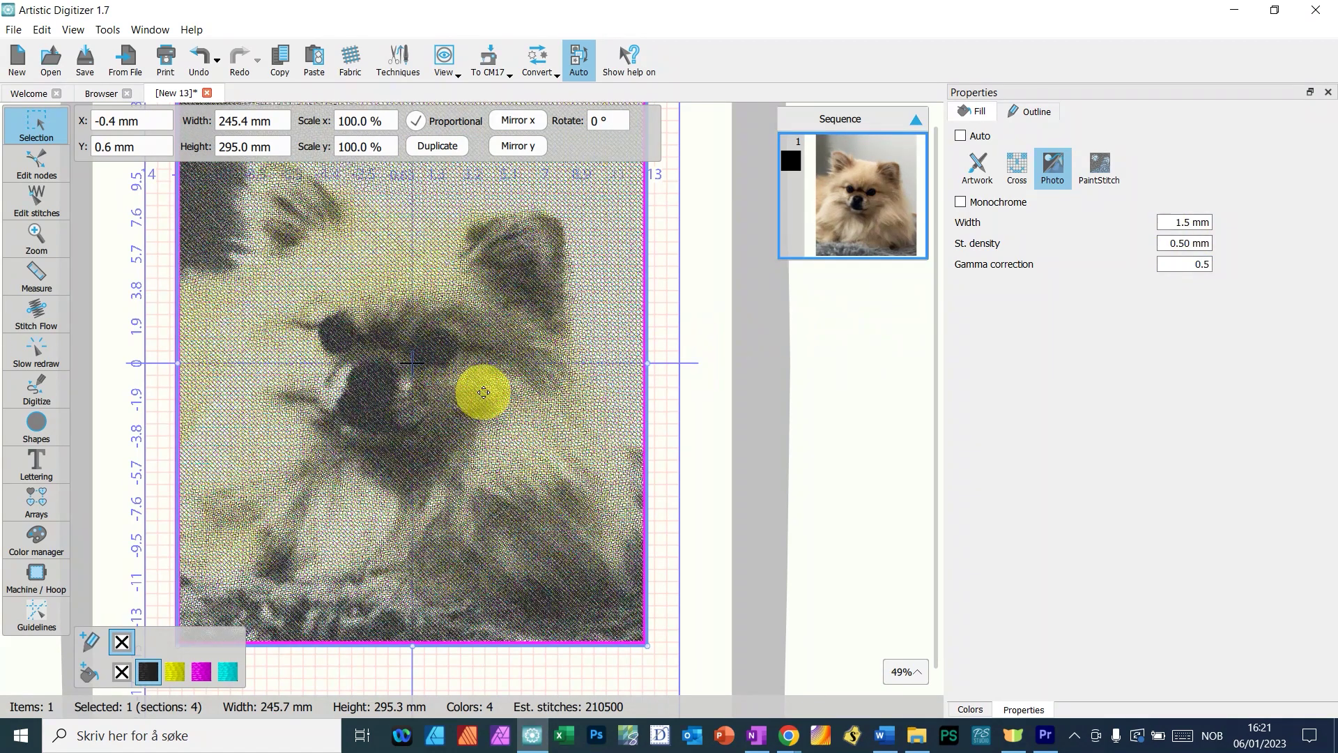
- Examine the photo stitch up close and as a whole, including the stitching in the background and around the ears
{"action": "scroll", "coordinate": [484, 392], "scroll_direction": "up", "scroll_amount": 1}
{"action": "scroll", "coordinate": [484, 393], "scroll_direction": "down", "scroll_amount": 2}
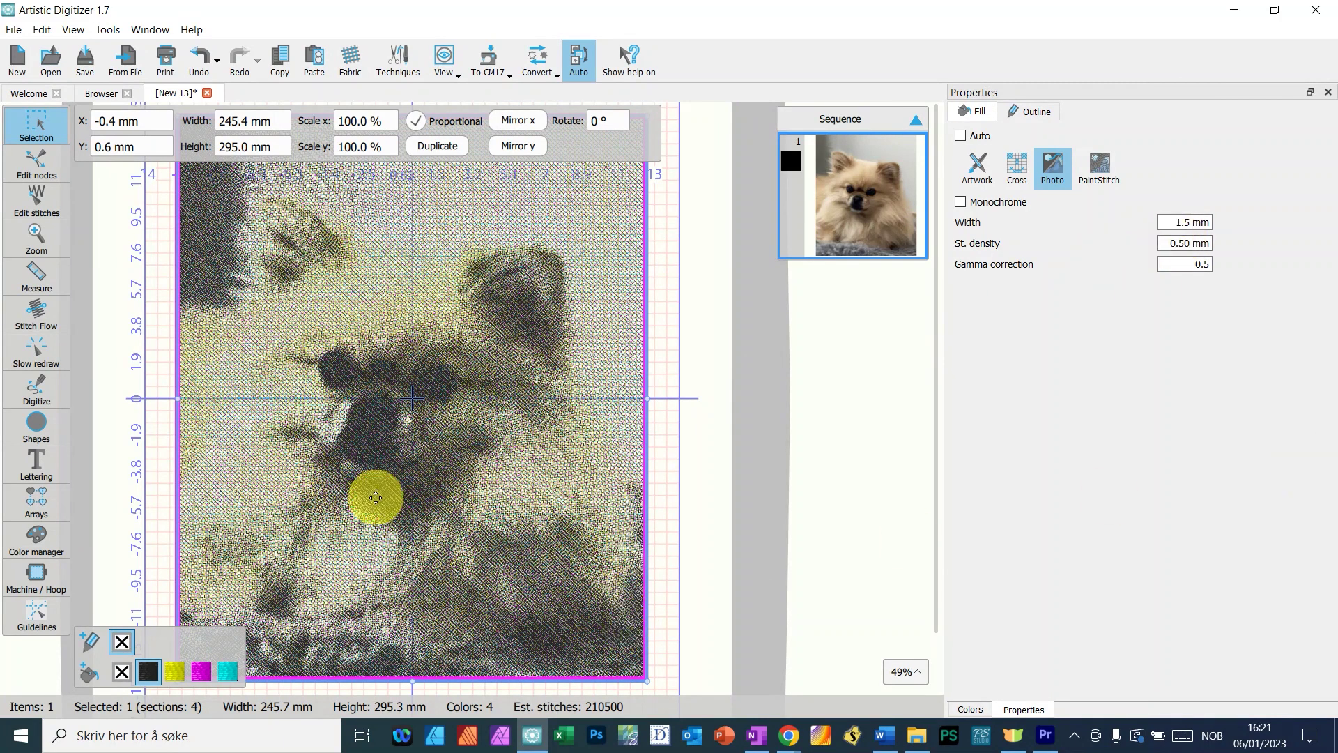
{"action": "scroll", "coordinate": [224, 379], "scroll_direction": "down", "scroll_amount": 2}
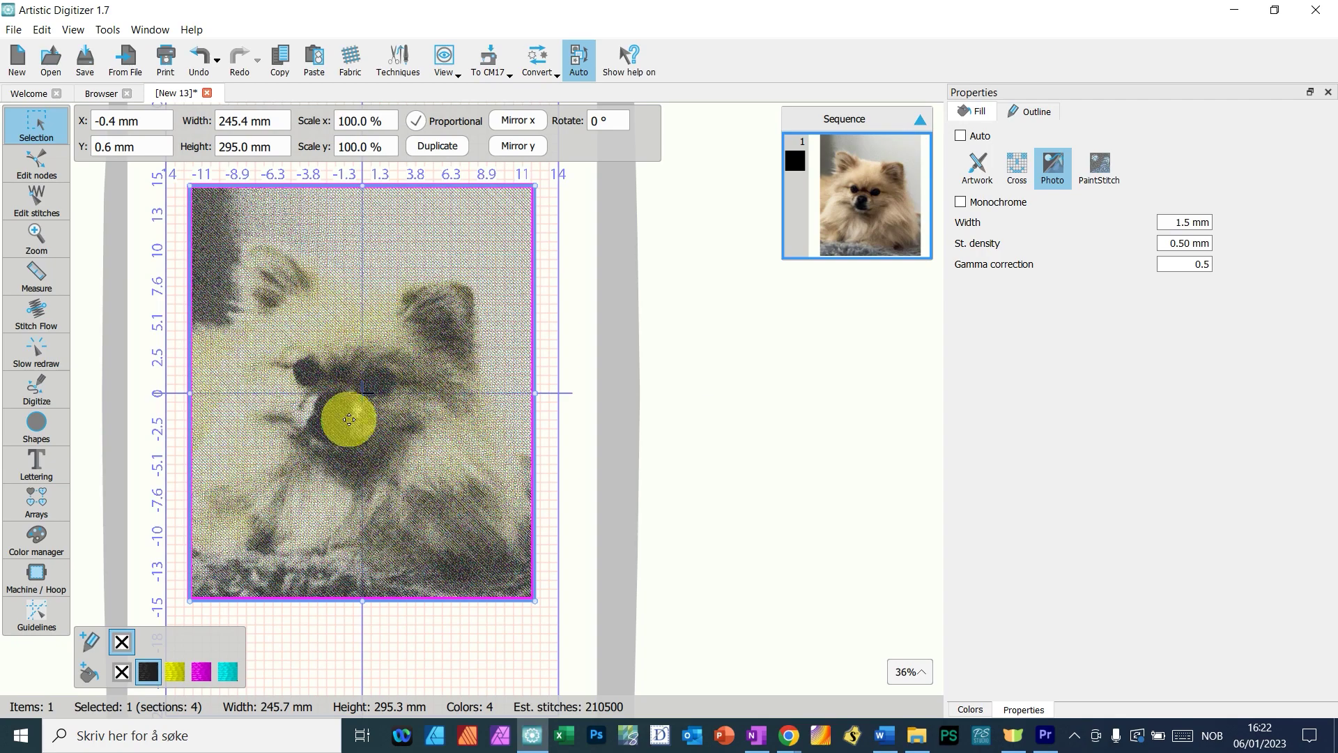
{"action": "scroll", "coordinate": [352, 261], "scroll_direction": "up", "scroll_amount": 3}
{"action": "scroll", "coordinate": [362, 292], "scroll_direction": "up", "scroll_amount": 5}
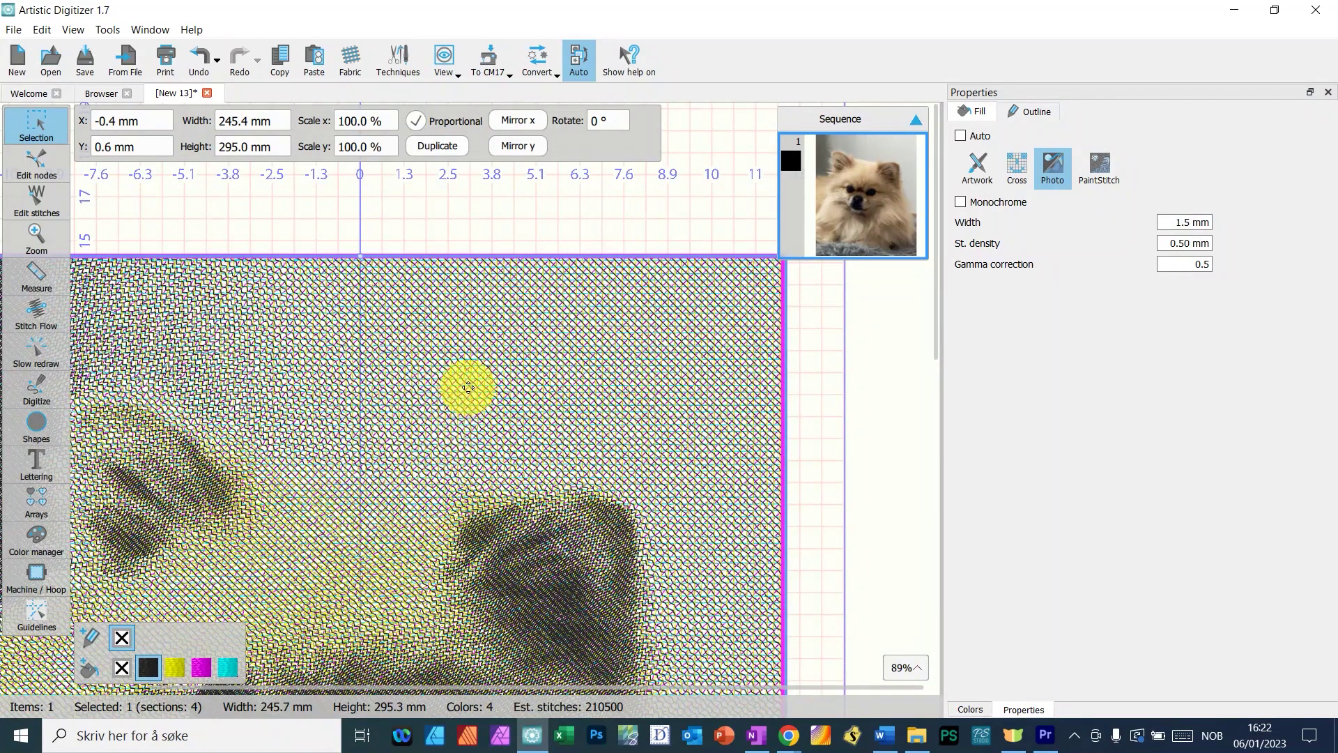
{"action": "scroll", "coordinate": [466, 386], "scroll_direction": "down", "scroll_amount": 4}
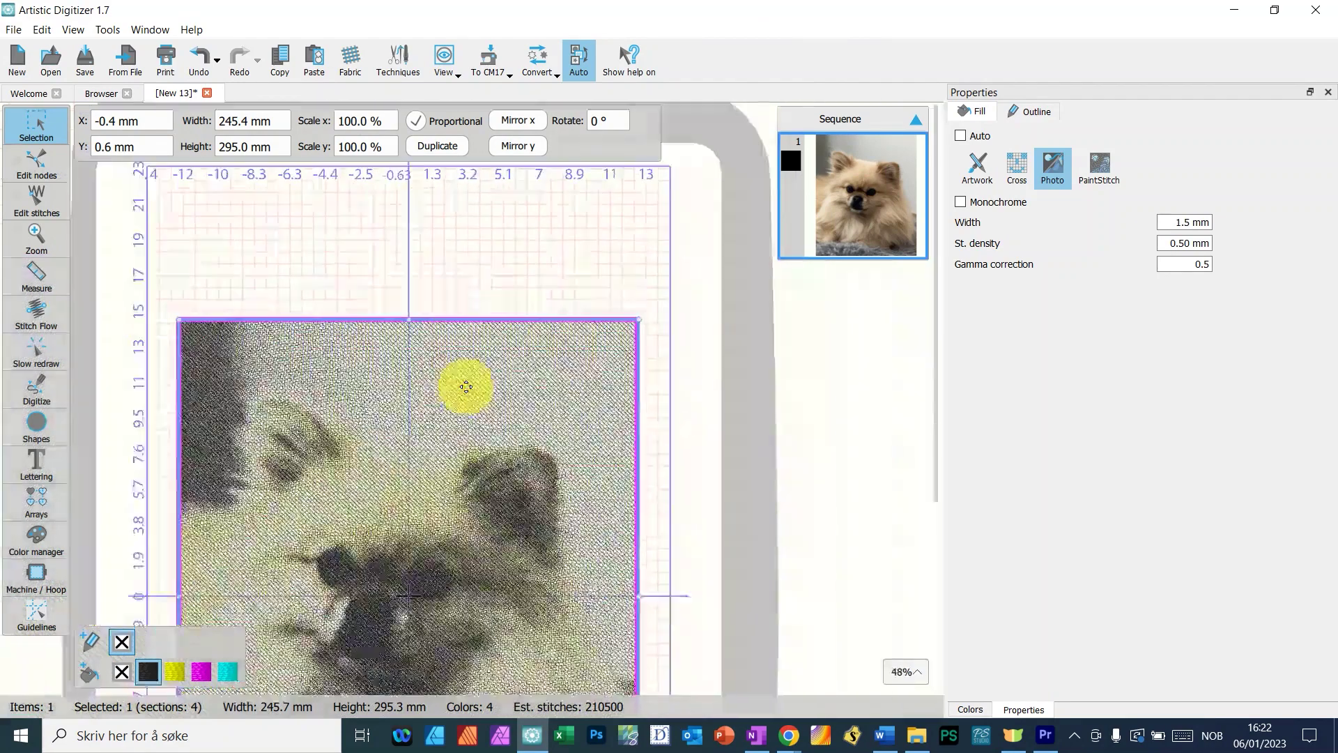
{"action": "scroll", "coordinate": [467, 387], "scroll_direction": "down", "scroll_amount": 1}
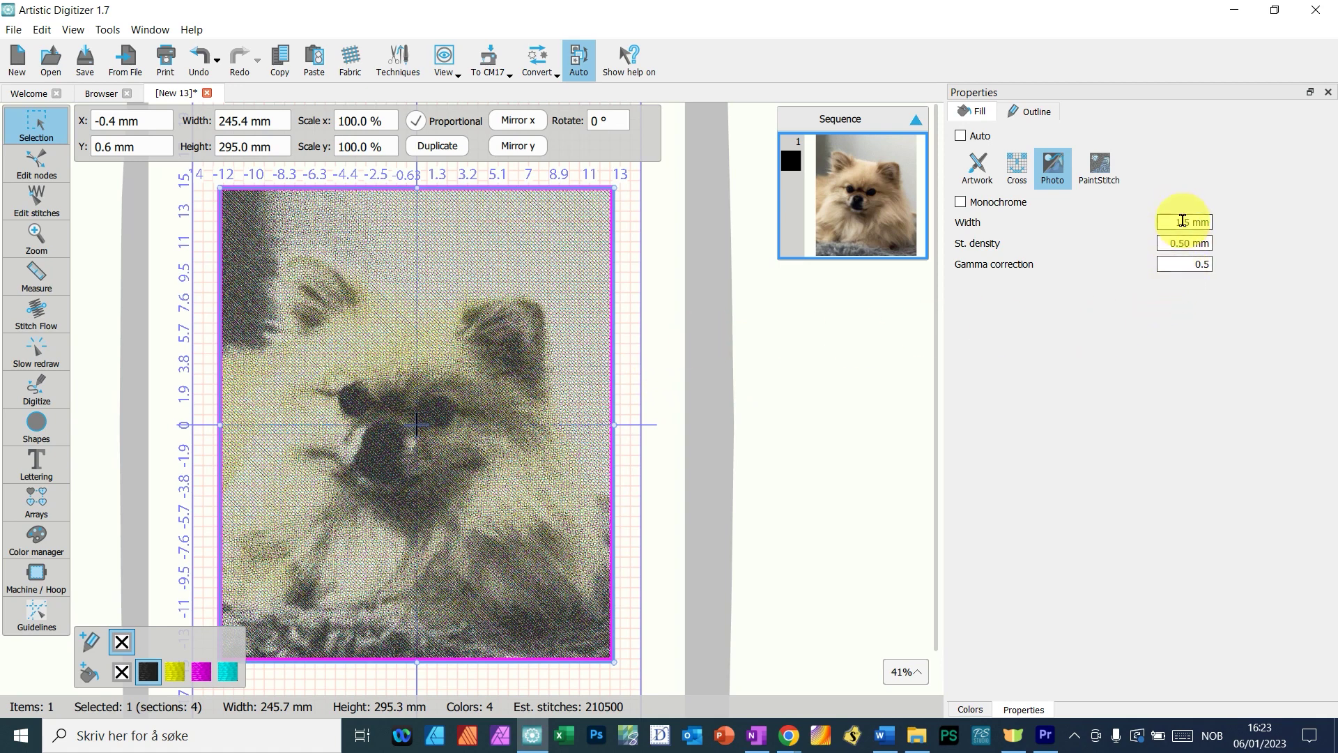
- Change the fabric colour to near black, keeping the None Normal fabric
{"action": "left_click", "coordinate": [350, 59]}
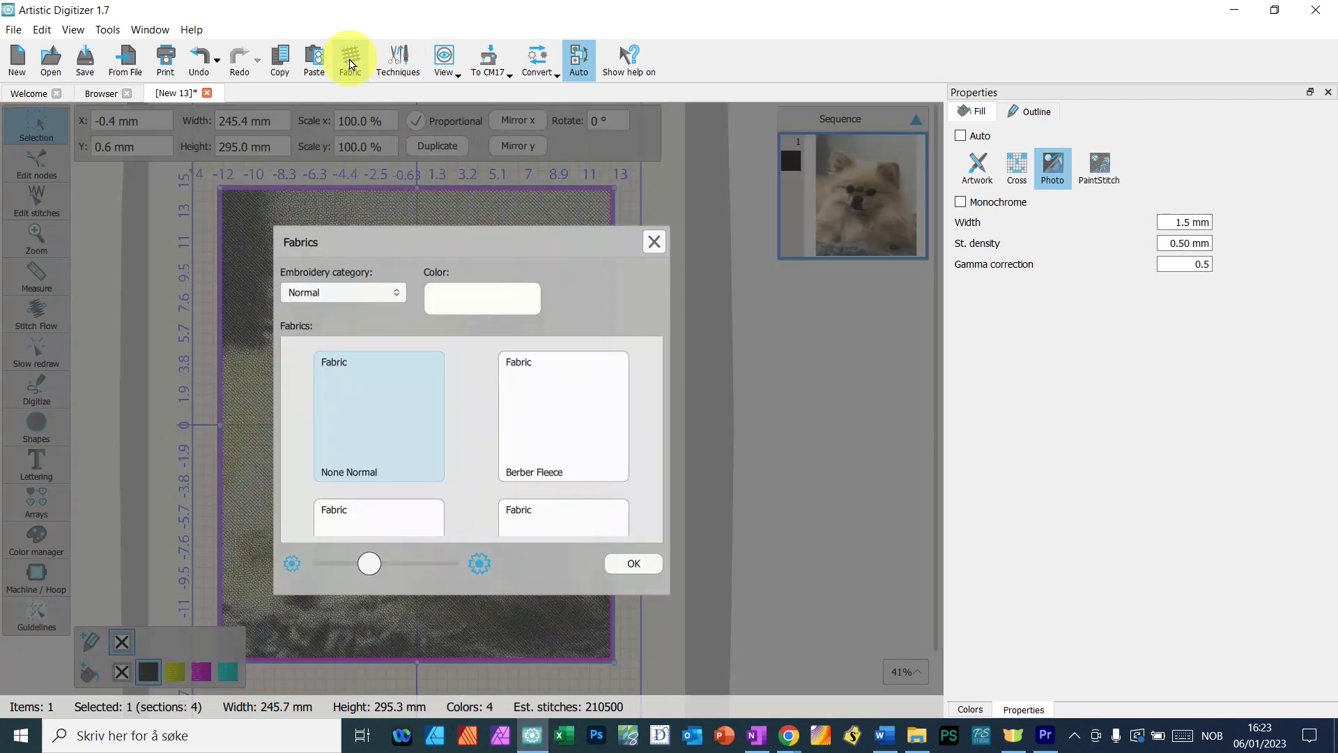
{"action": "left_click", "coordinate": [502, 307]}
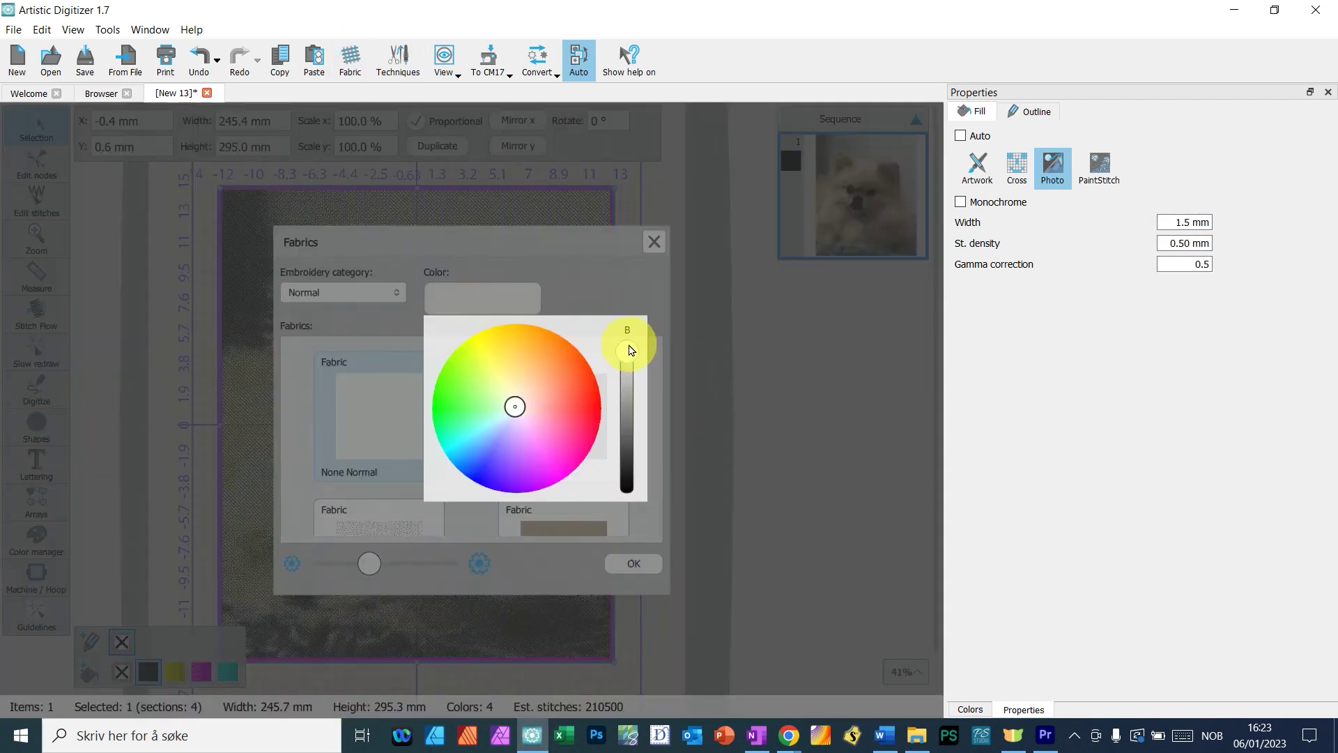
{"action": "left_click_drag", "start_coordinate": [627, 350], "coordinate": [627, 470]}
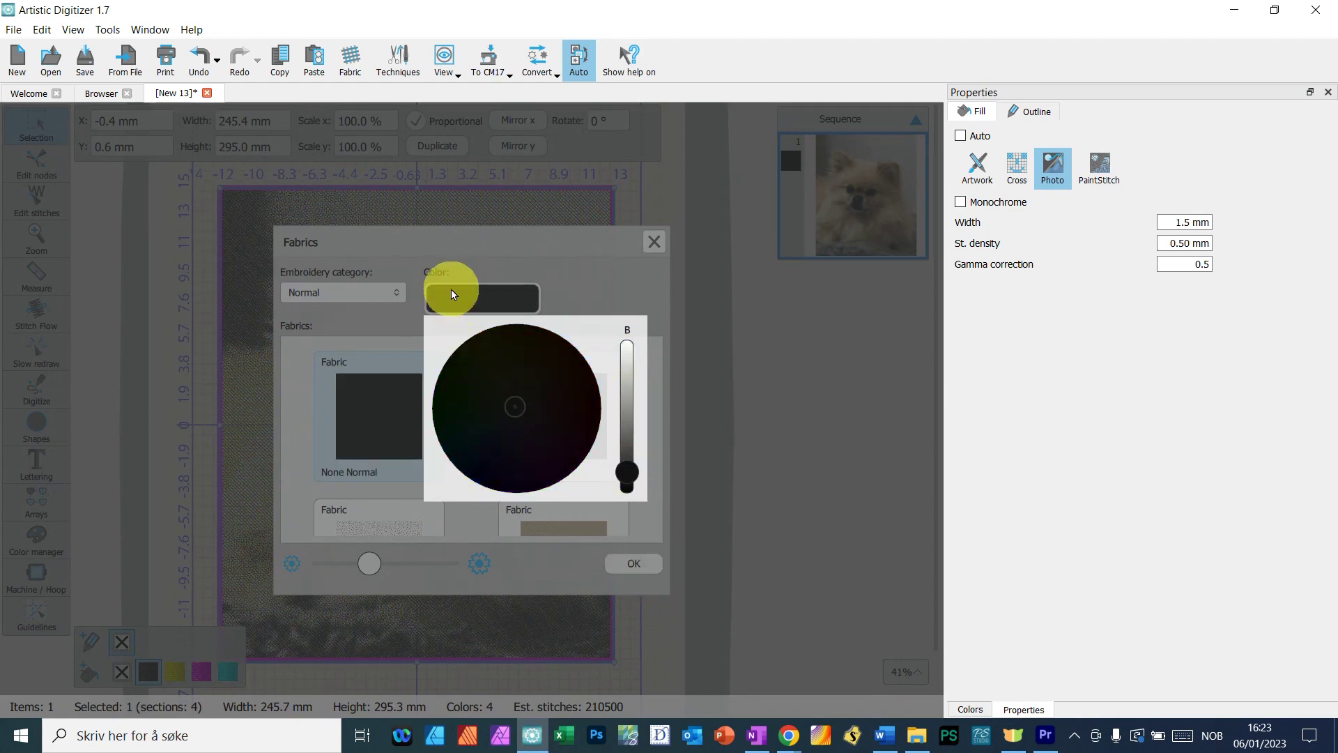
{"action": "left_click", "coordinate": [624, 566]}
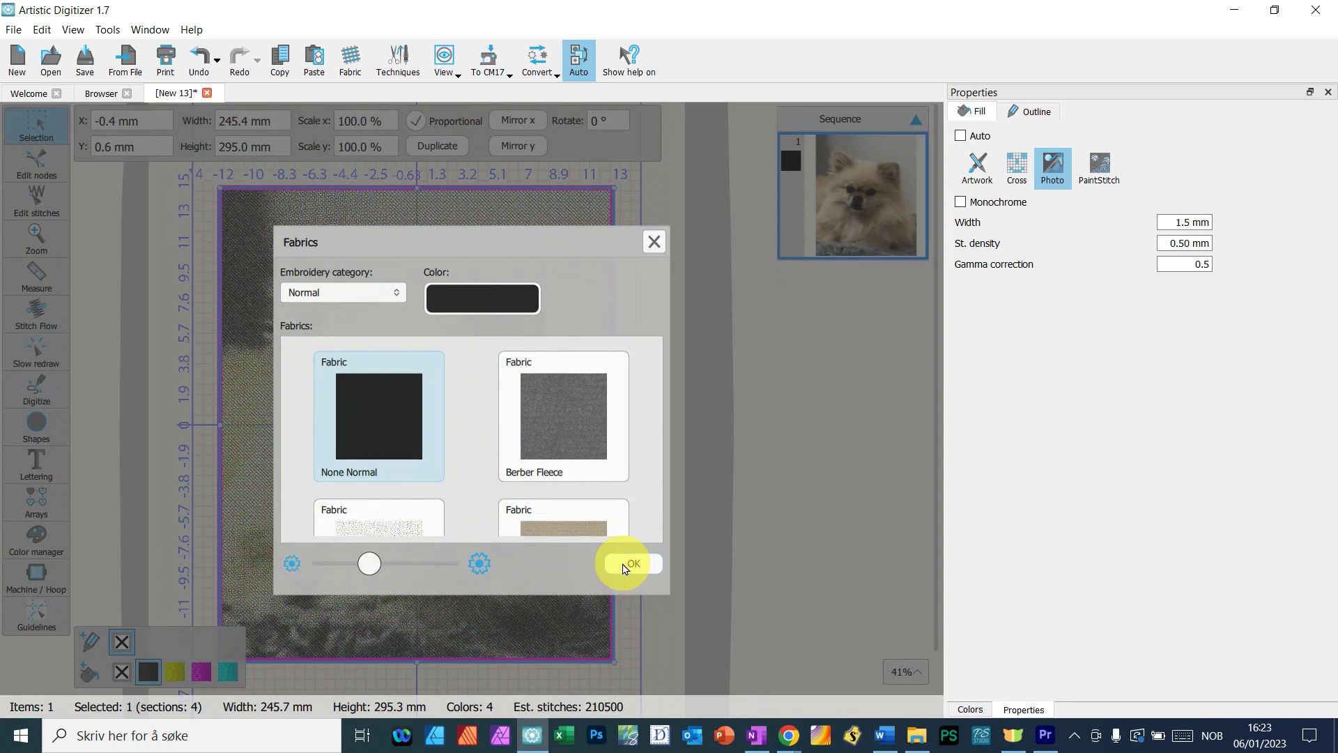
{"action": "left_click", "coordinate": [623, 564]}
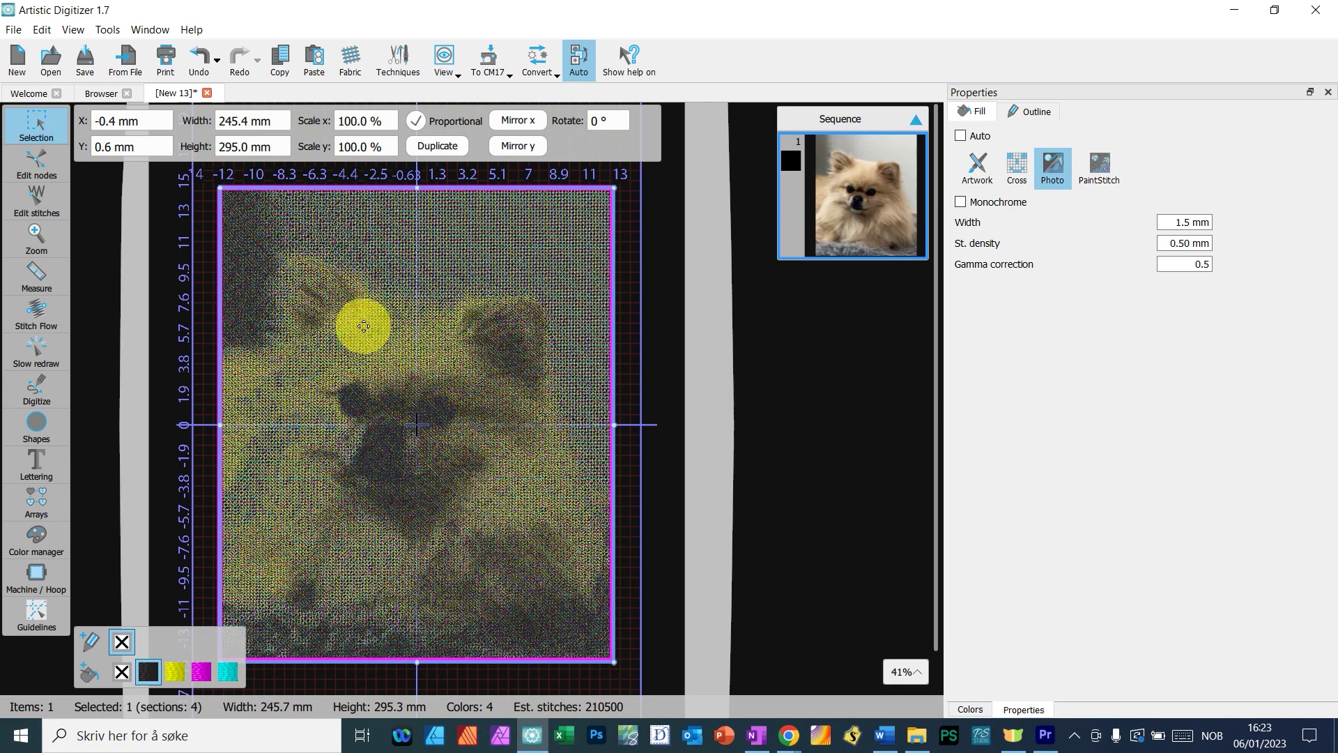
- Hide the hoop in the design view
{"action": "left_click", "coordinate": [73, 29]}
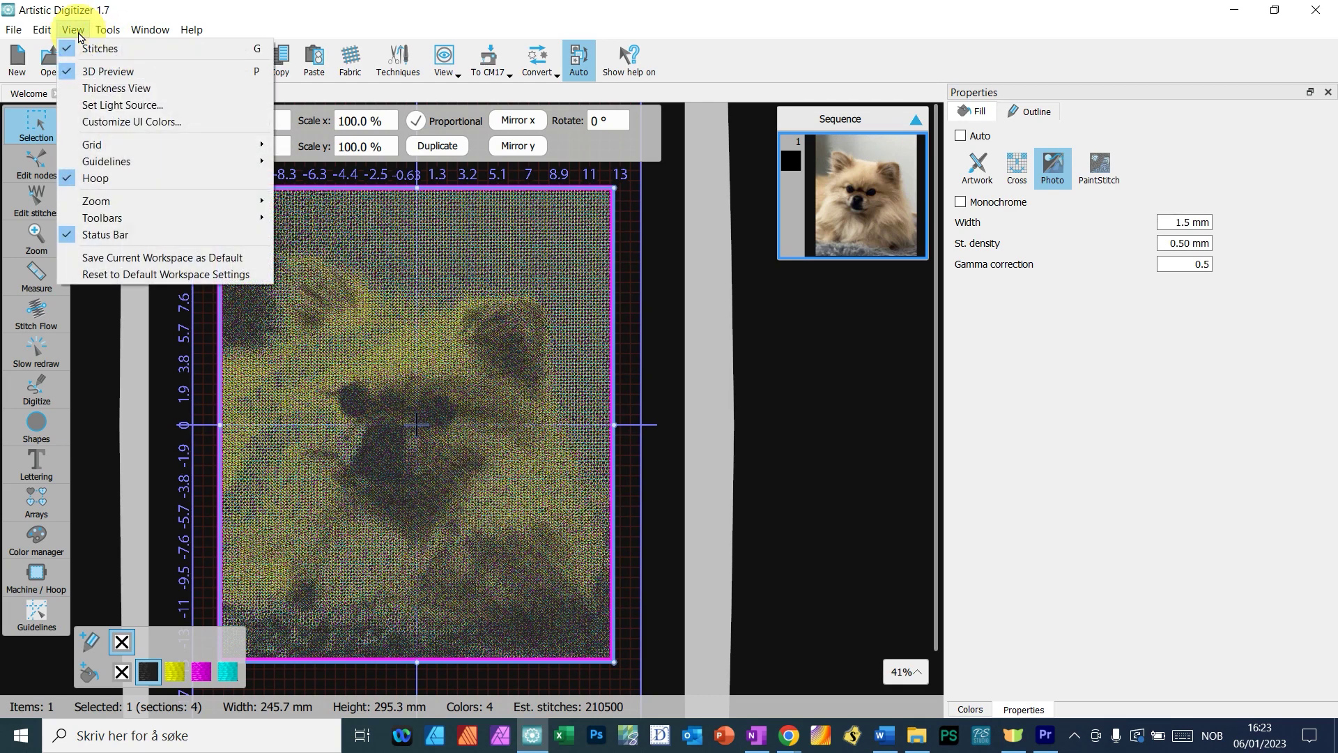
{"action": "left_click", "coordinate": [87, 180]}
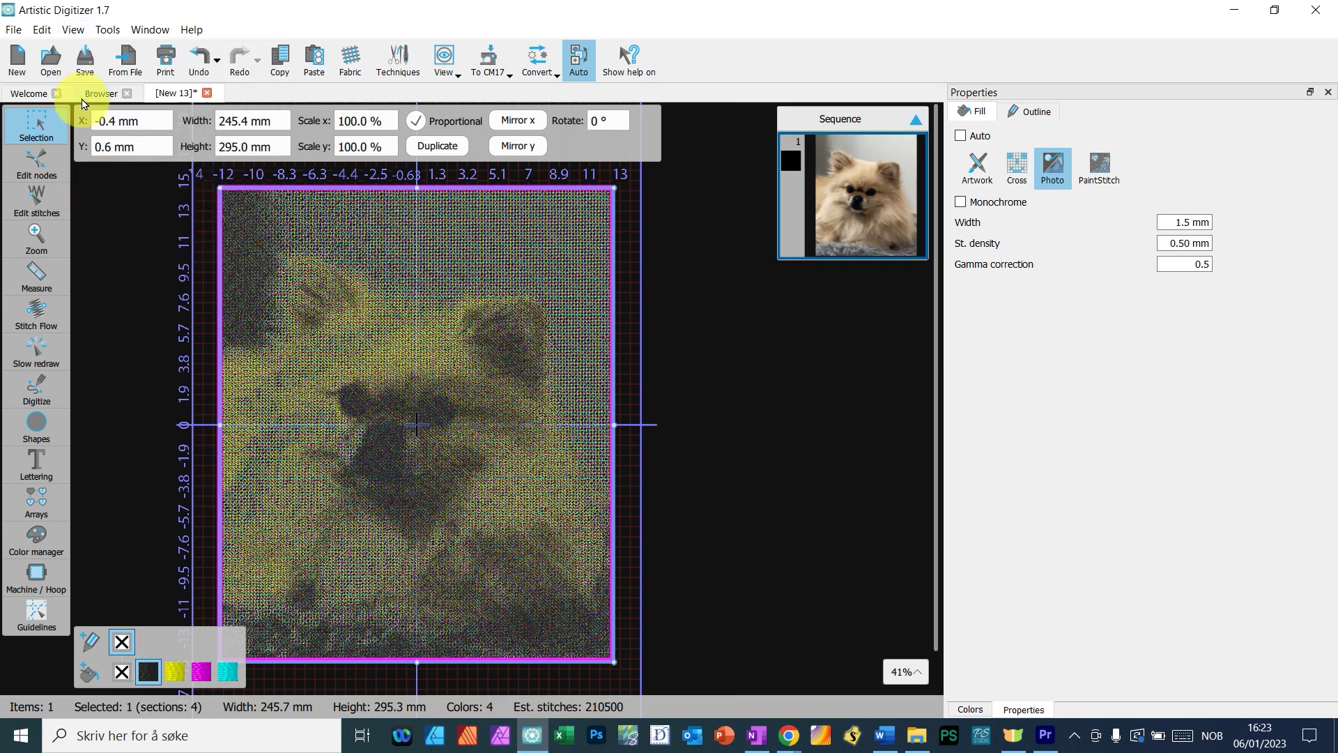
- Hide the grid in the design view
{"action": "left_click", "coordinate": [73, 29]}
{"action": "mouse_move", "coordinate": [98, 153]}
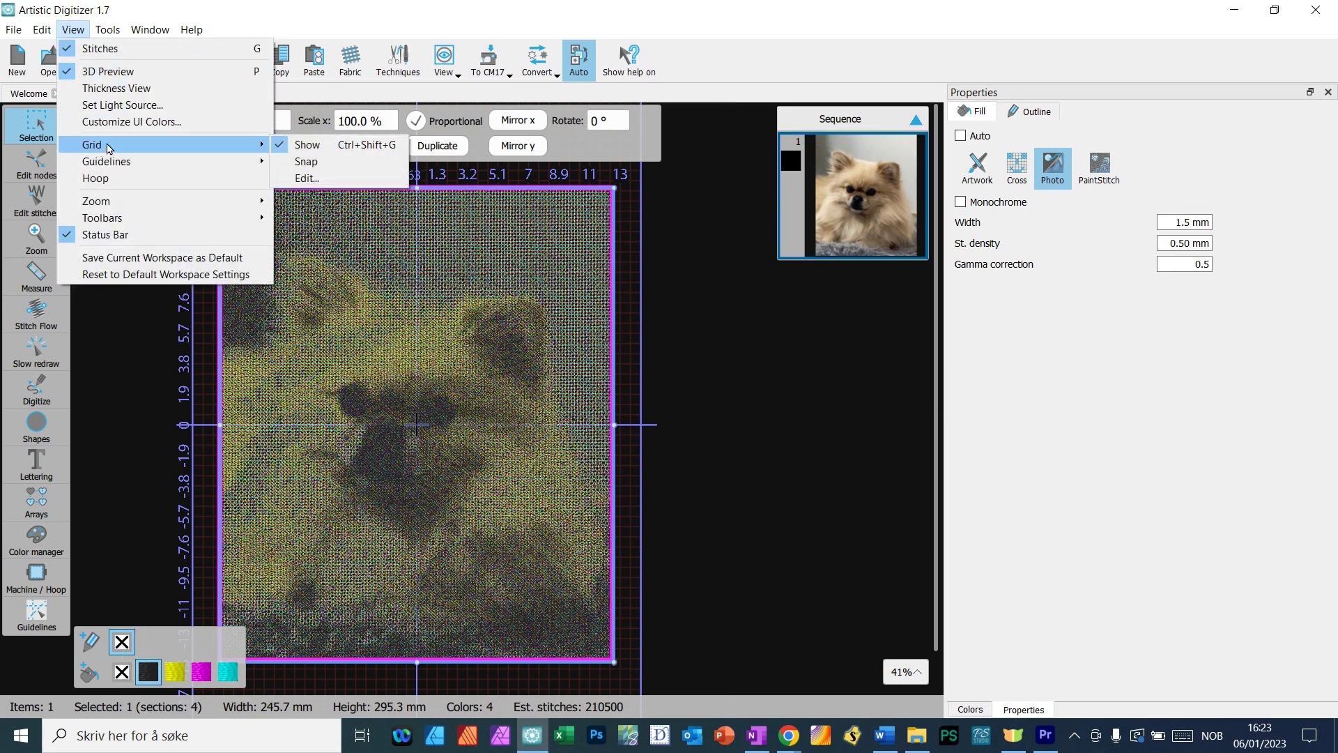
{"action": "left_click", "coordinate": [290, 146]}
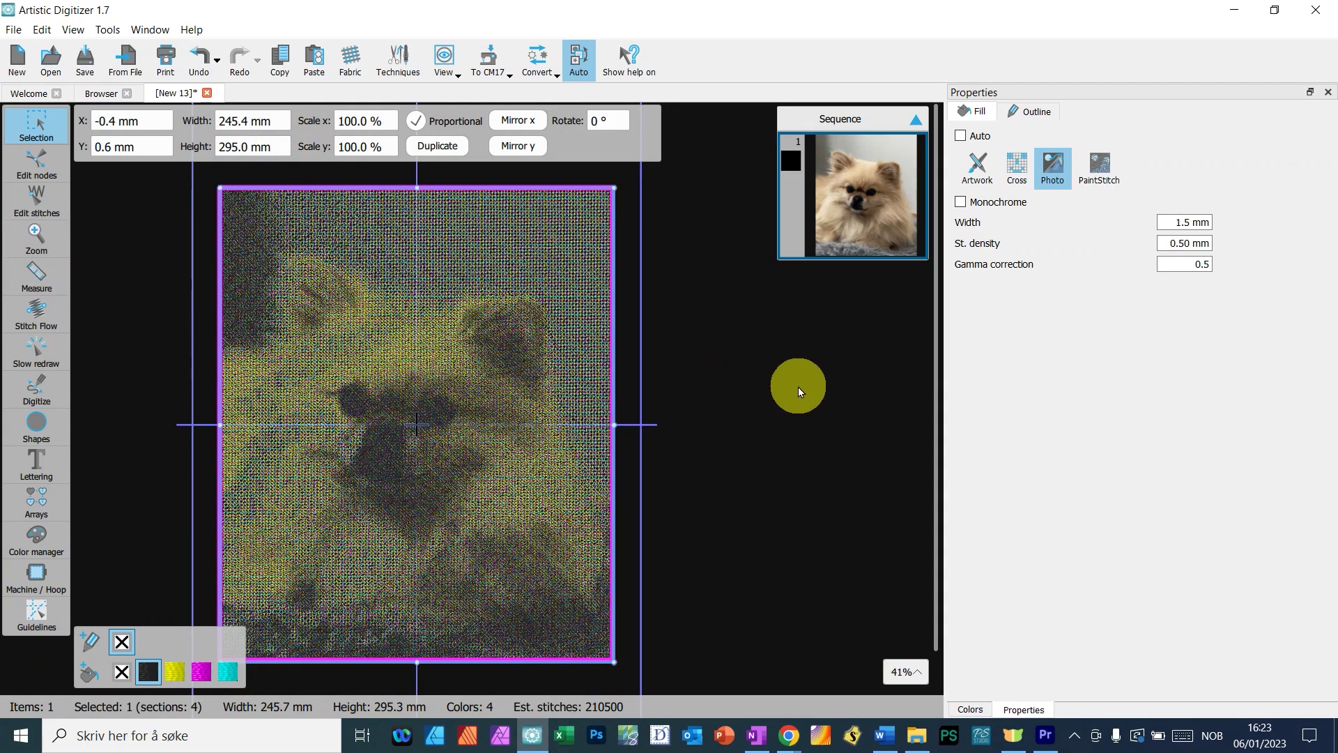
- Move the photo stitch out of the hoop area to about X 297 mm, Y -1 mm, and deselect it
{"action": "scroll", "coordinate": [738, 383], "scroll_direction": "down", "scroll_amount": 3}
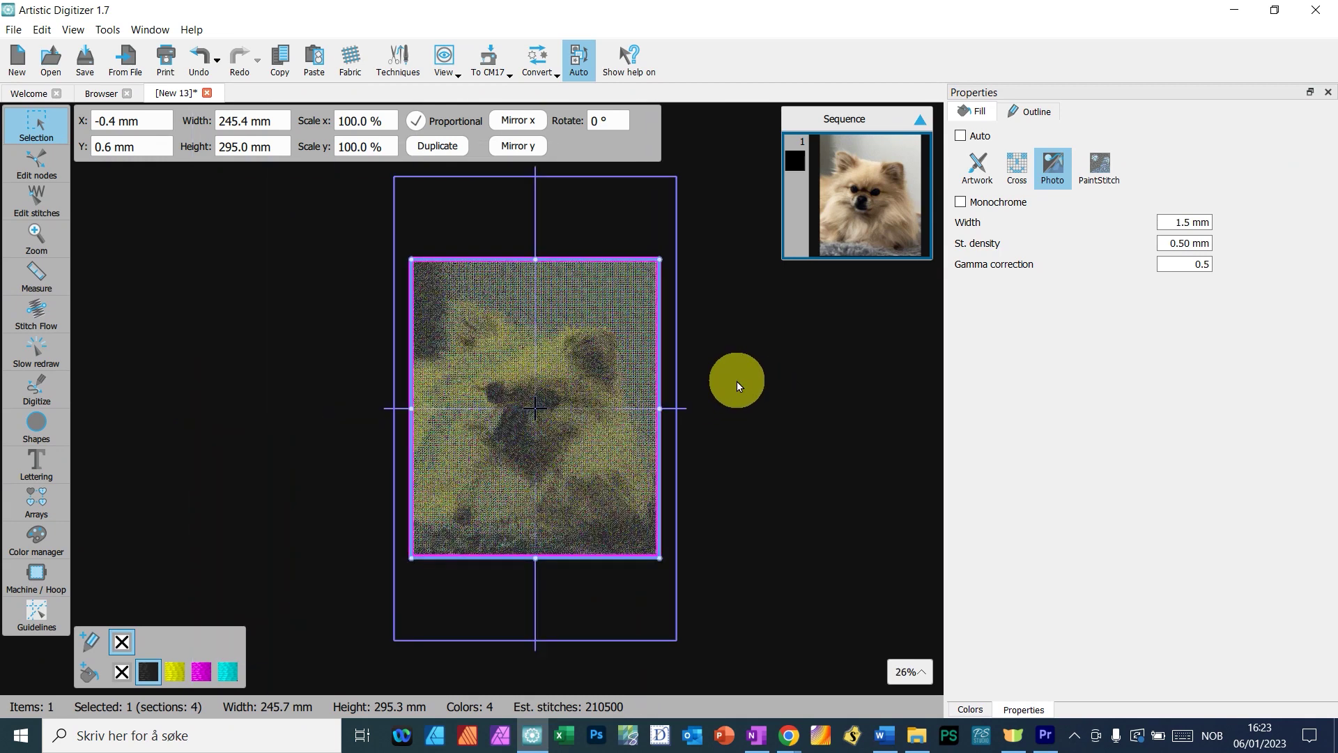
{"action": "left_click_drag", "start_coordinate": [557, 389], "coordinate": [827, 380]}
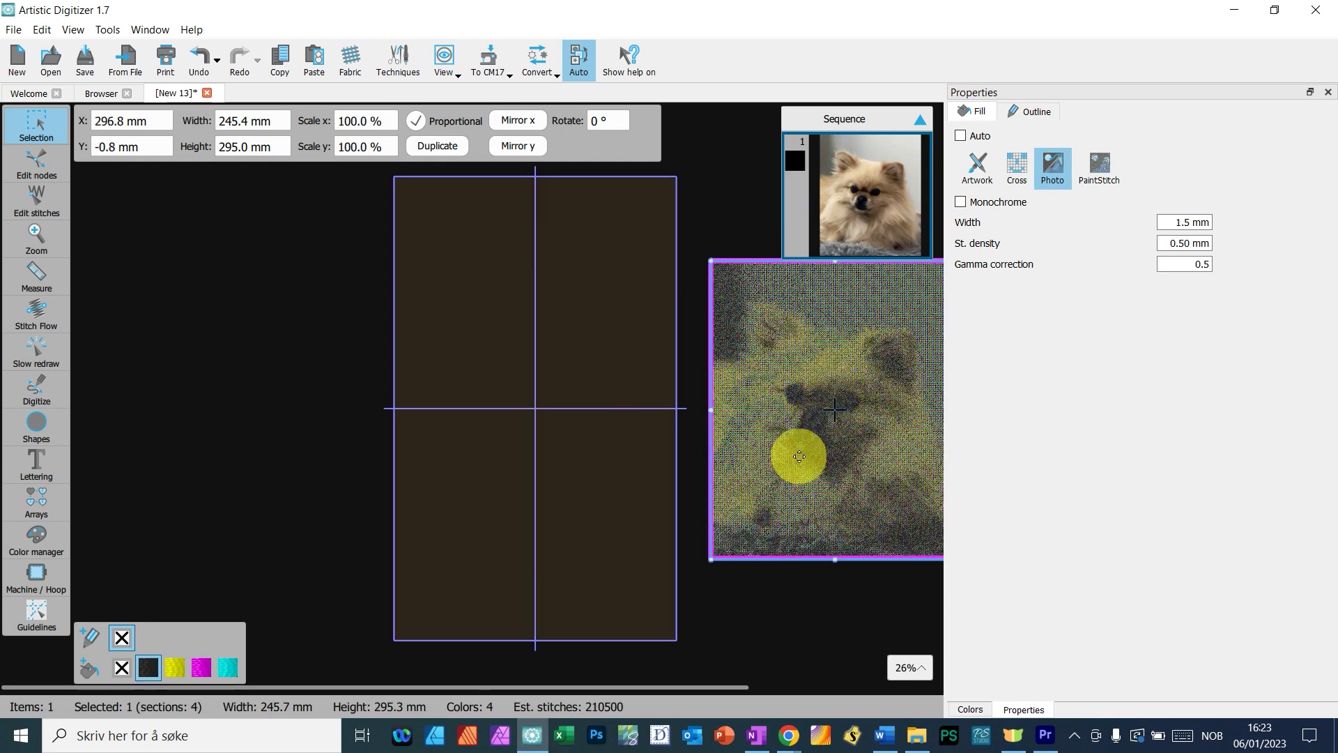
{"action": "scroll", "coordinate": [800, 456], "scroll_direction": "right", "scroll_amount": 3}
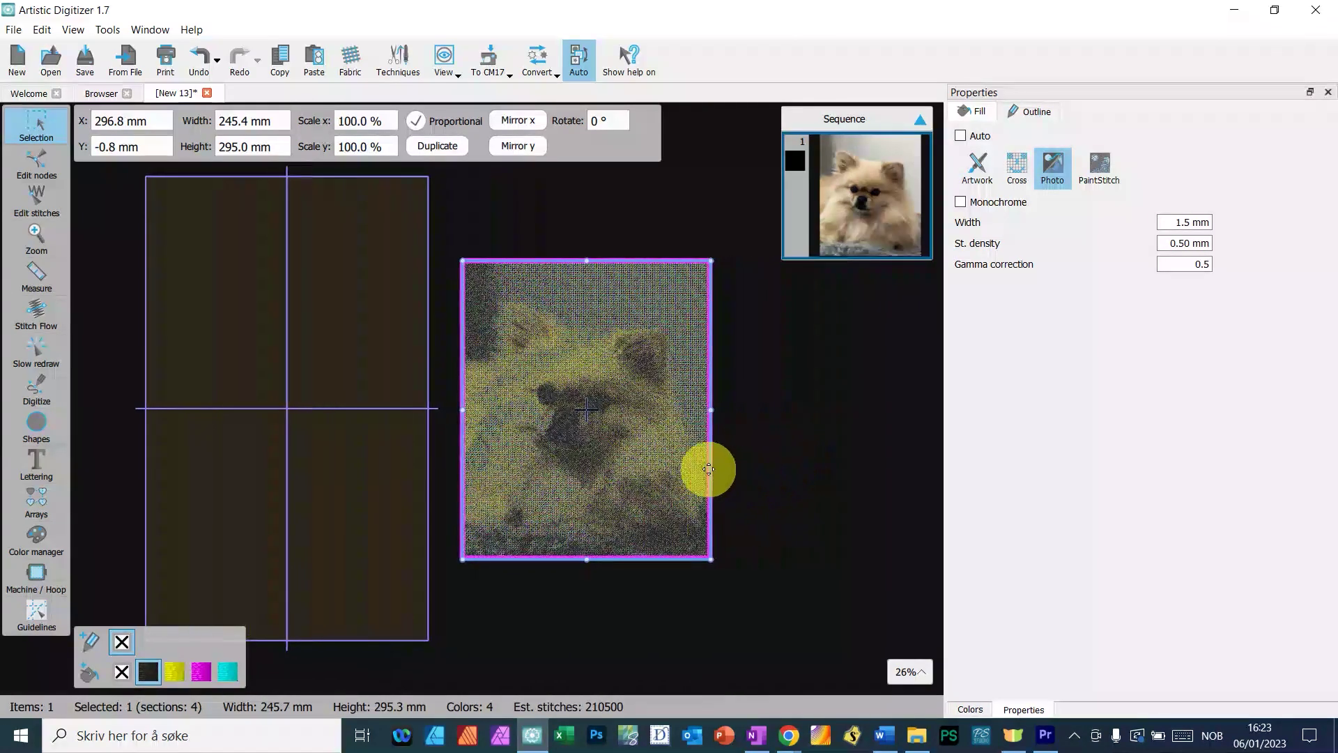
{"action": "left_click", "coordinate": [764, 418]}
{"action": "scroll", "coordinate": [772, 415], "scroll_direction": "up", "scroll_amount": 2}
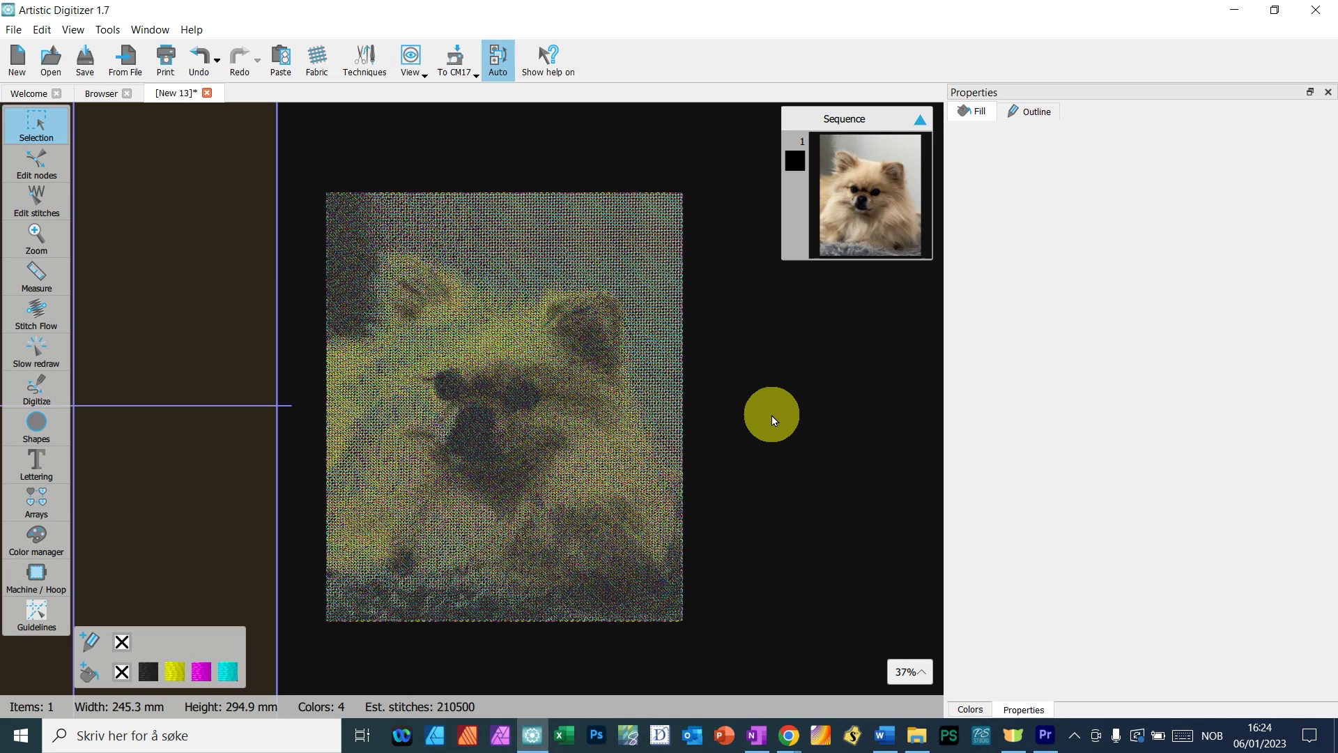
- Examine the stitching around the dog's ear up close and check the photo stitch's density setting against the whole design
{"action": "left_click", "coordinate": [540, 283]}
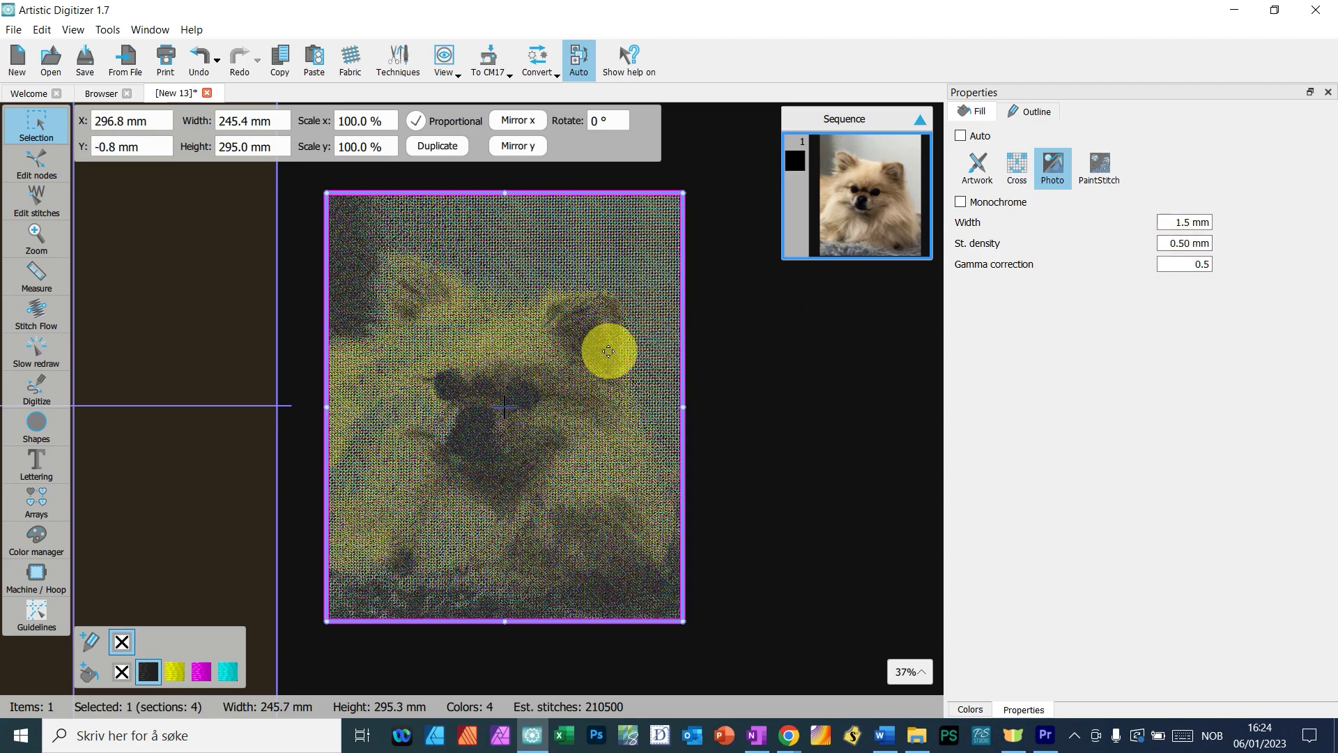
{"action": "scroll", "coordinate": [611, 328], "scroll_direction": "up", "scroll_amount": 3}
{"action": "scroll", "coordinate": [608, 323], "scroll_direction": "up", "scroll_amount": 5}
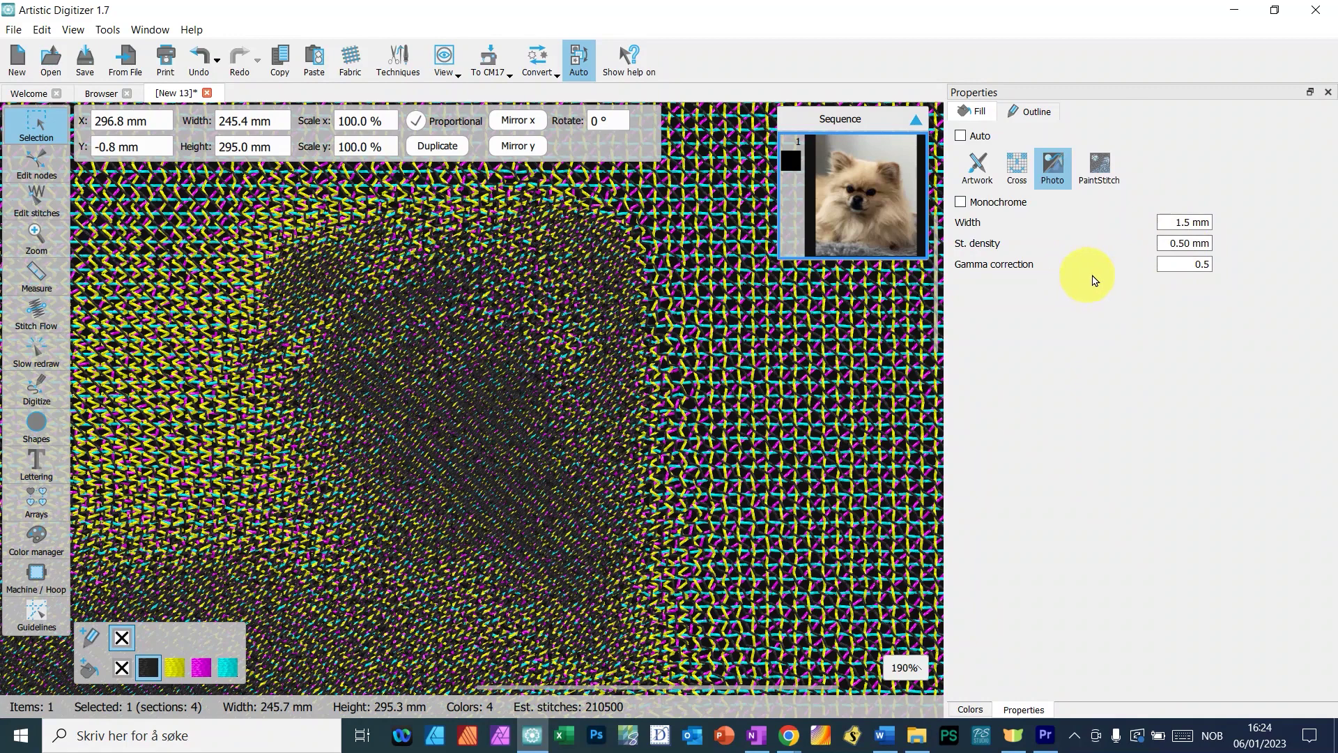
{"action": "left_click", "coordinate": [1169, 244]}
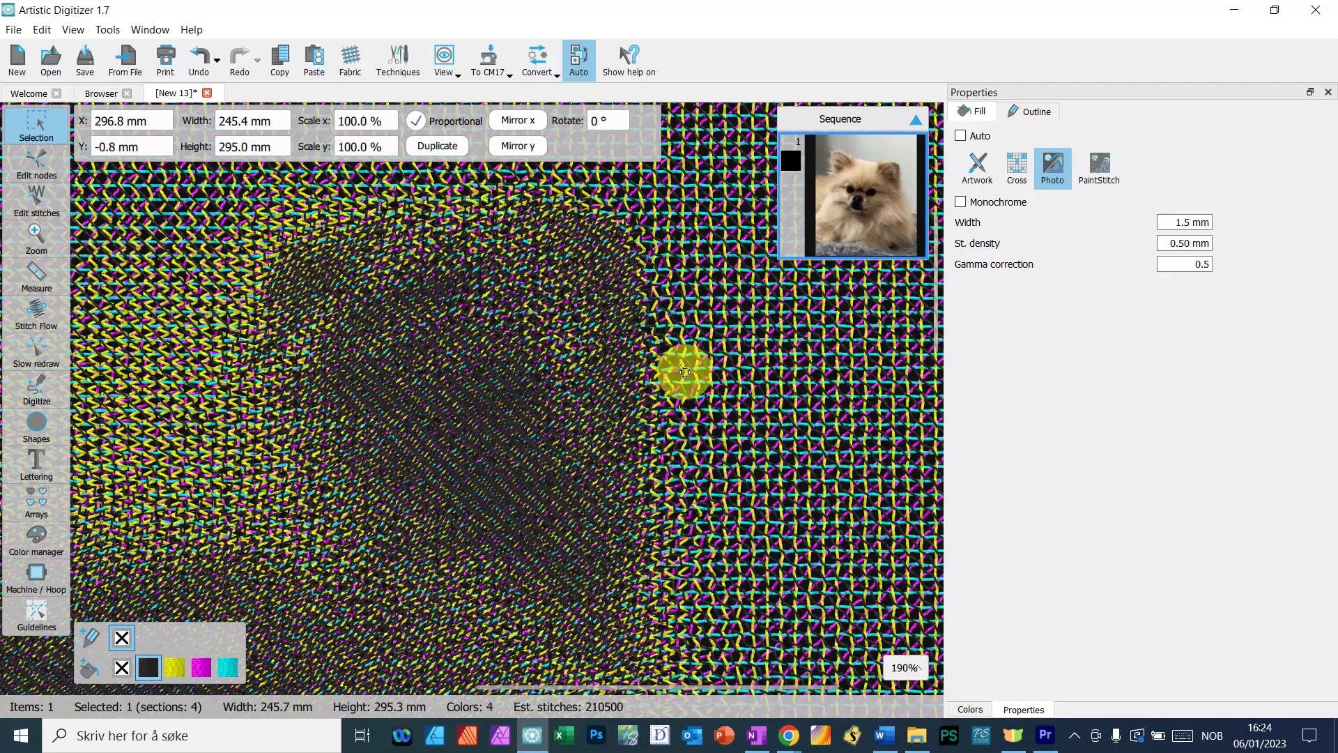
{"action": "scroll", "coordinate": [633, 385], "scroll_direction": "down", "scroll_amount": 6}
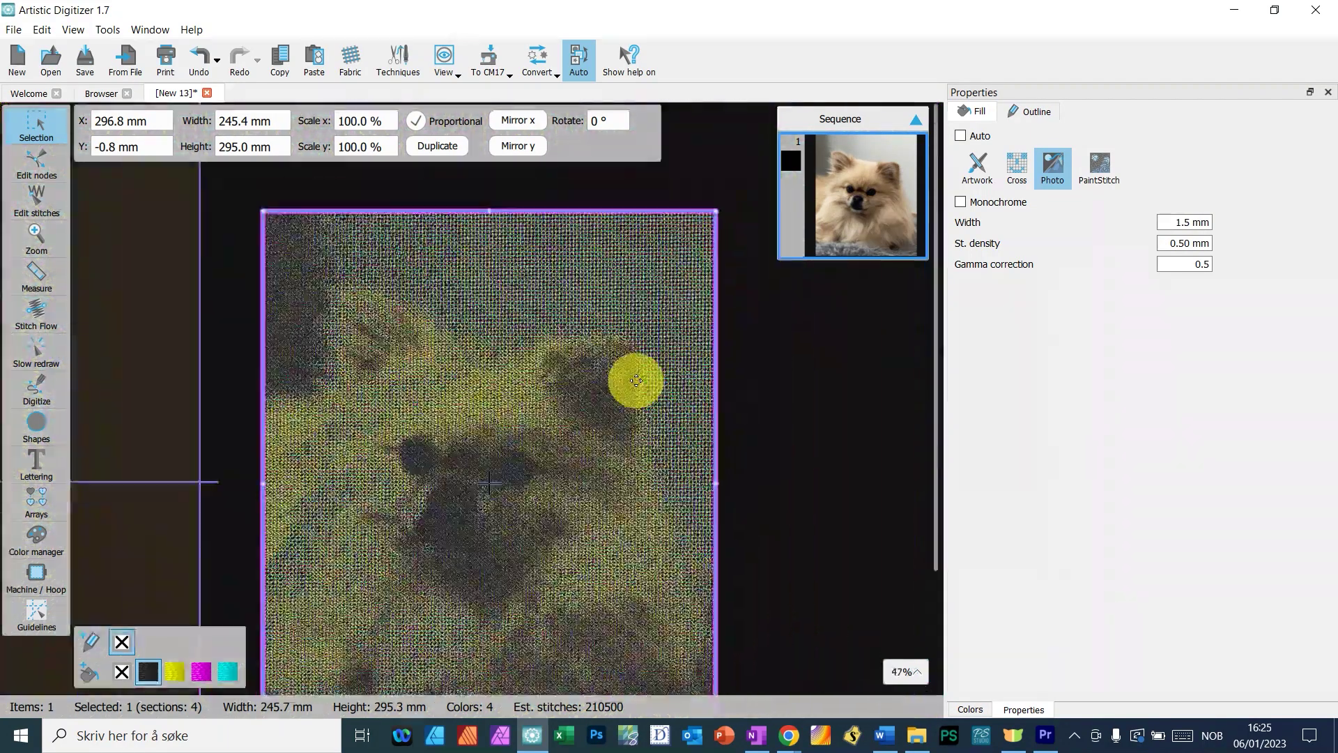
{"action": "scroll", "coordinate": [636, 382], "scroll_direction": "up", "scroll_amount": 1}
{"action": "scroll", "coordinate": [636, 381], "scroll_direction": "down", "scroll_amount": 2}
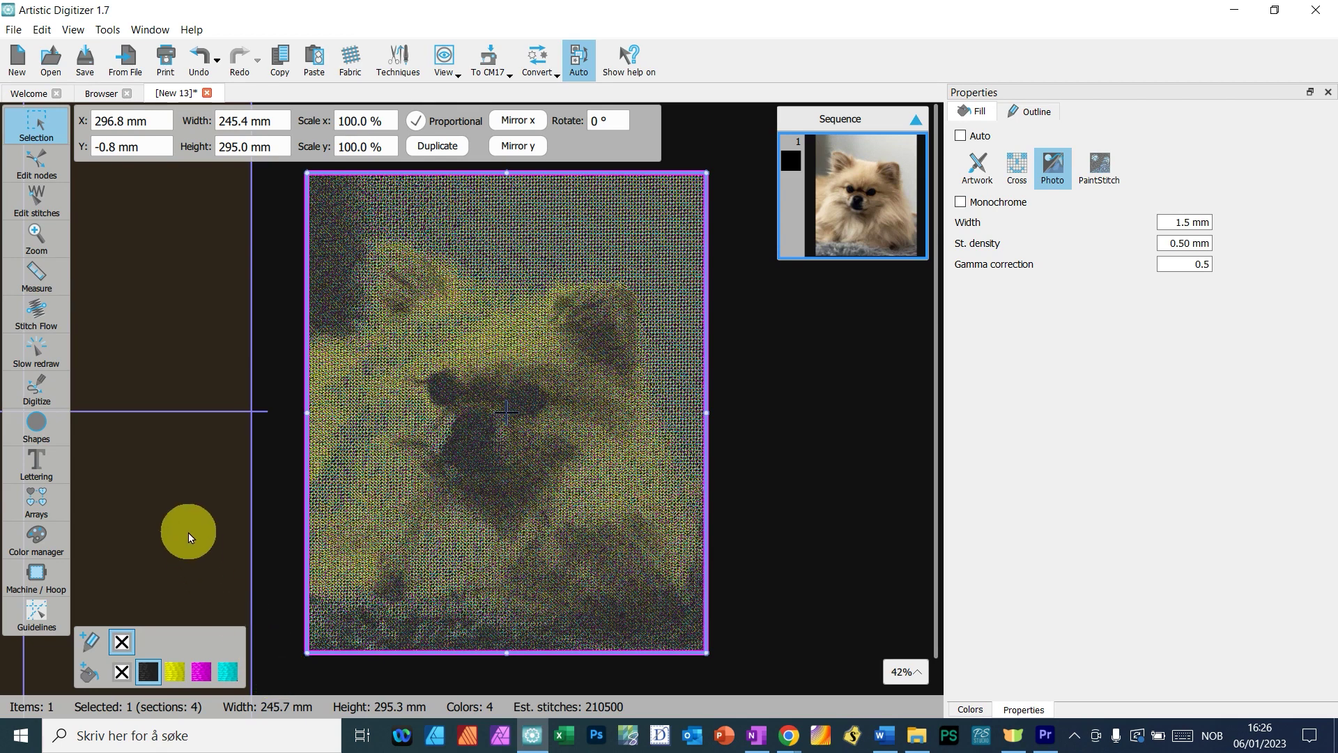
- Simulate the photo stitch's stitch-out in Slow redraw from the first magenta stitches
{"action": "left_click", "coordinate": [56, 360]}
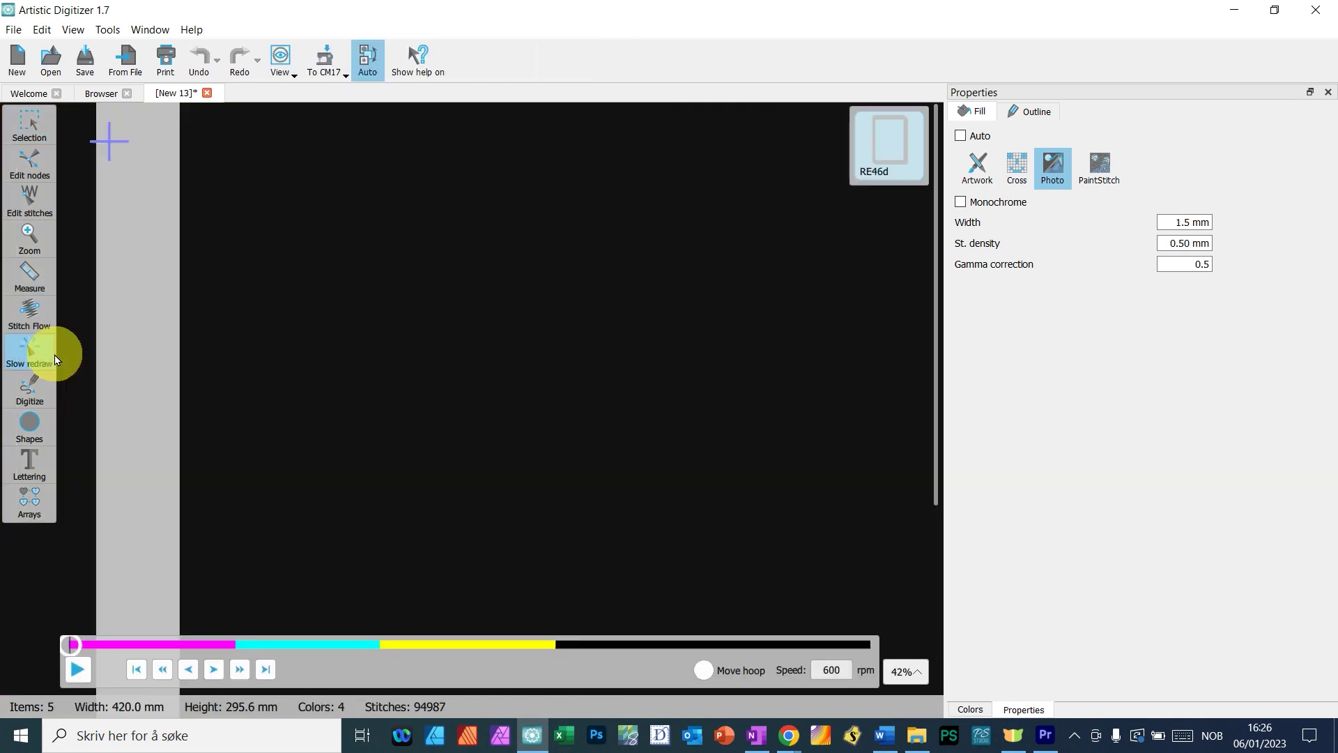
{"action": "left_click", "coordinate": [76, 655]}
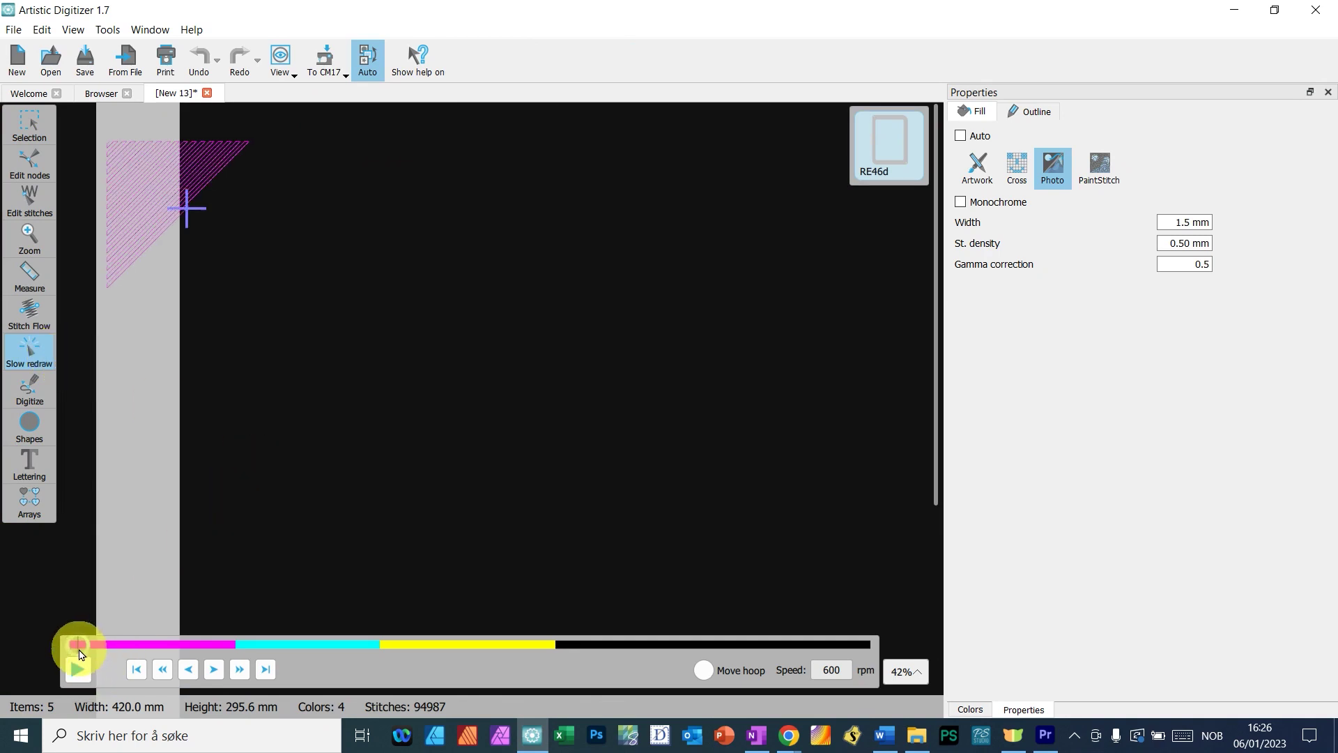
{"action": "left_click_drag", "start_coordinate": [136, 669], "coordinate": [949, 736]}
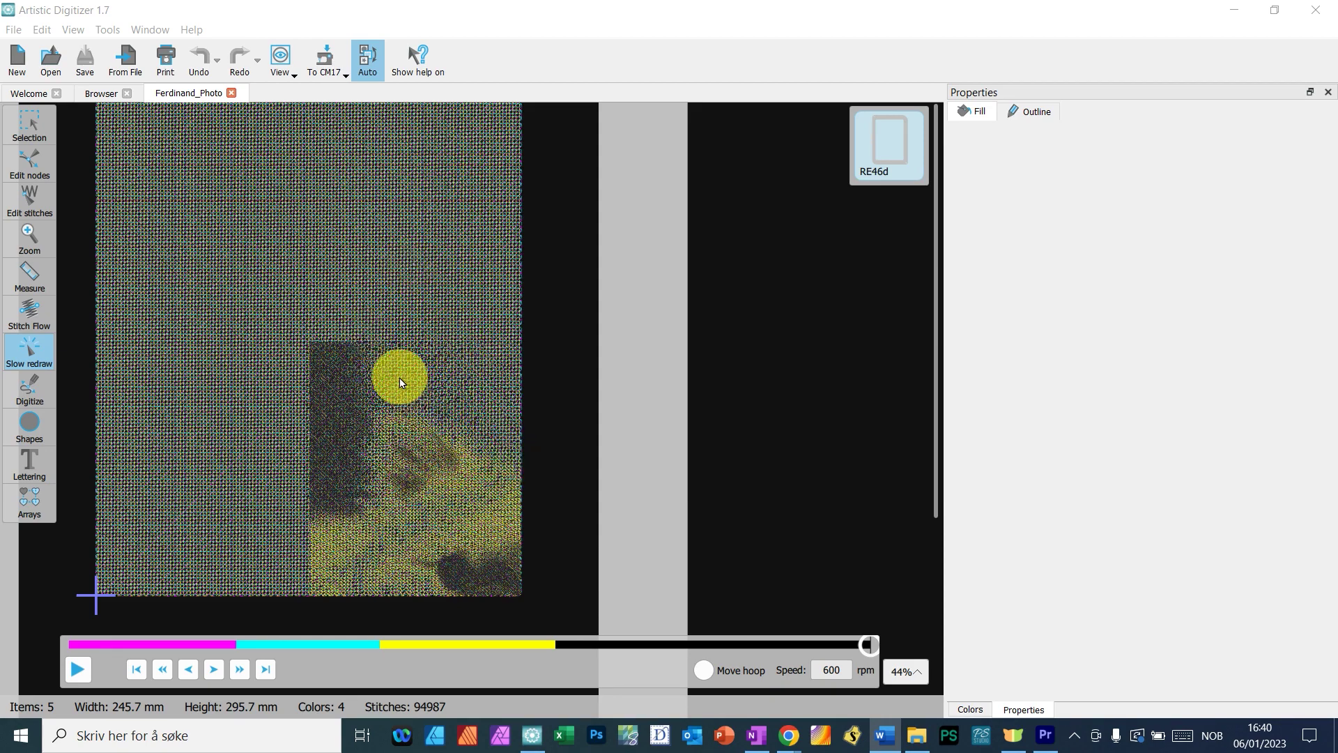
- Look over the Slow redraw result of the Ferdinand_Photo design, and return to the selection mode
{"action": "scroll", "coordinate": [399, 380], "scroll_direction": "up", "scroll_amount": 2}
{"action": "scroll", "coordinate": [400, 380], "scroll_direction": "down", "scroll_amount": 1}
{"action": "left_click", "coordinate": [17, 131]}
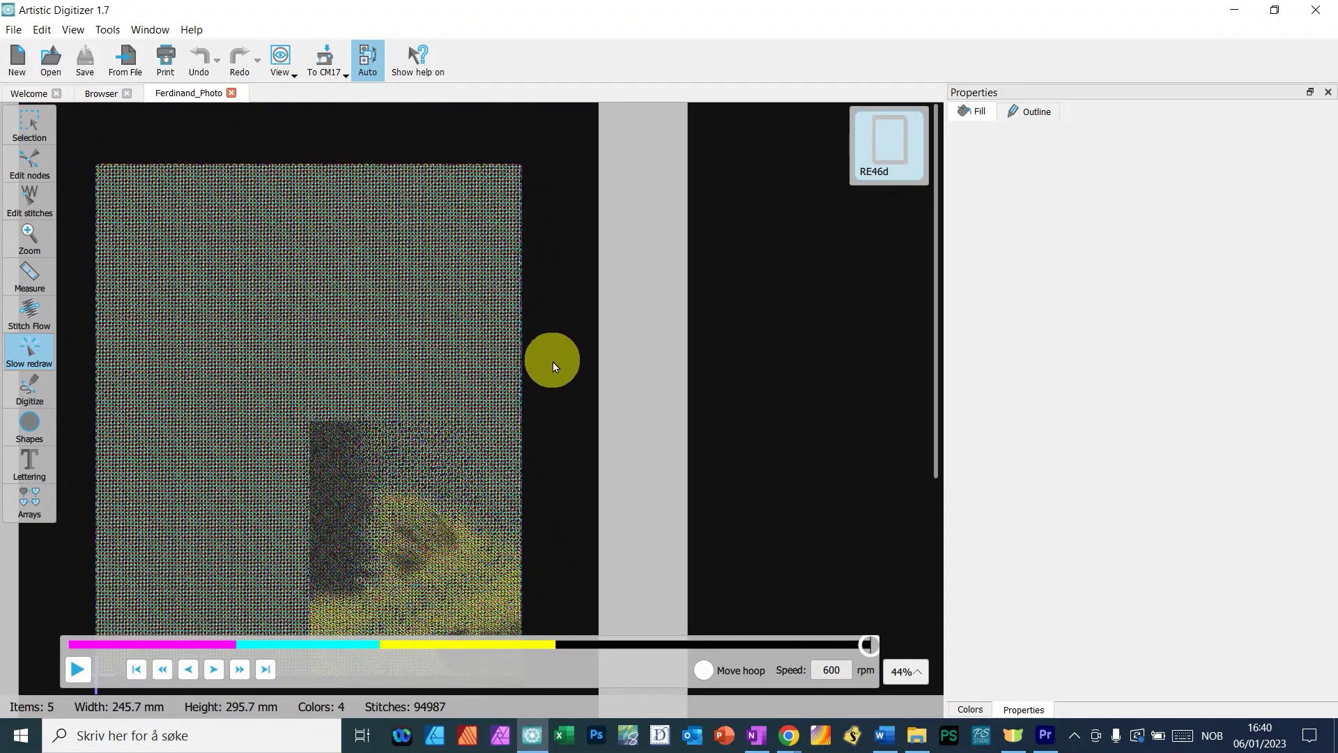
{"action": "scroll", "coordinate": [663, 388], "scroll_direction": "down", "scroll_amount": 3}
{"action": "scroll", "coordinate": [663, 381], "scroll_direction": "up", "scroll_amount": 2}
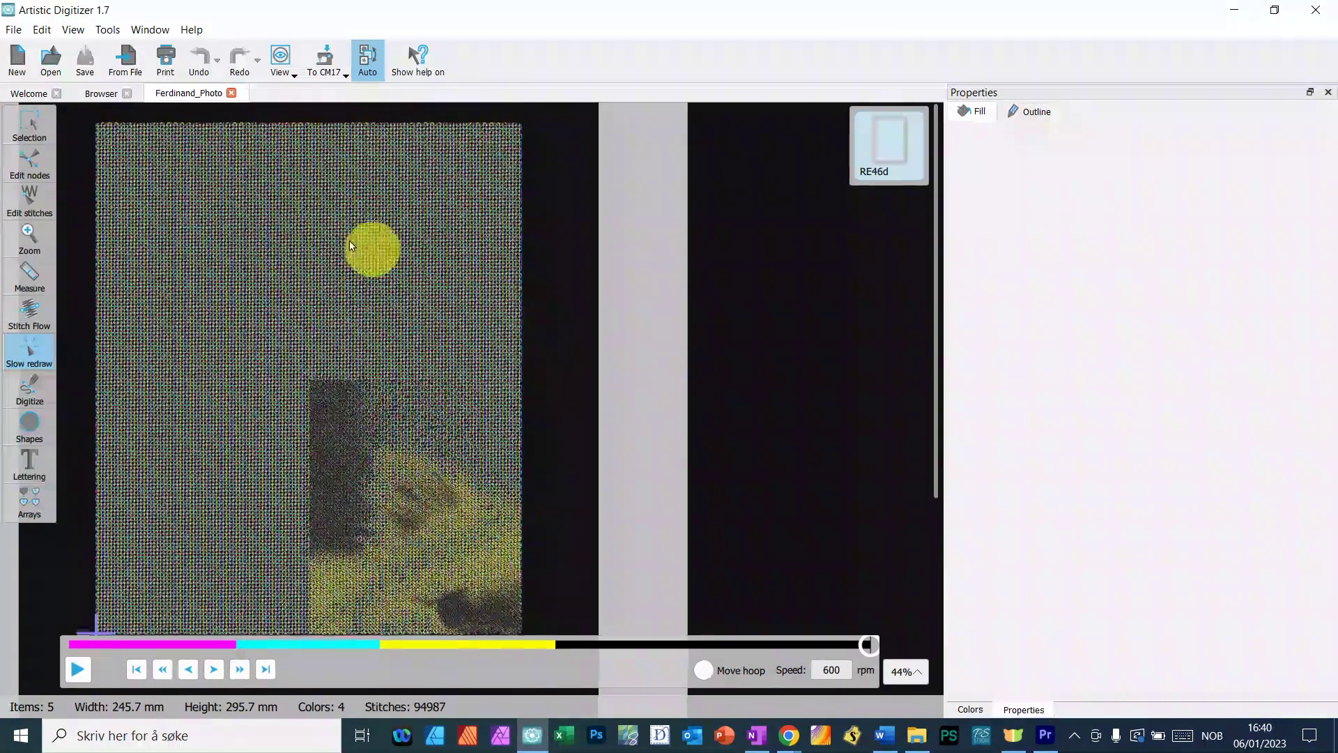
{"action": "left_click", "coordinate": [47, 126]}
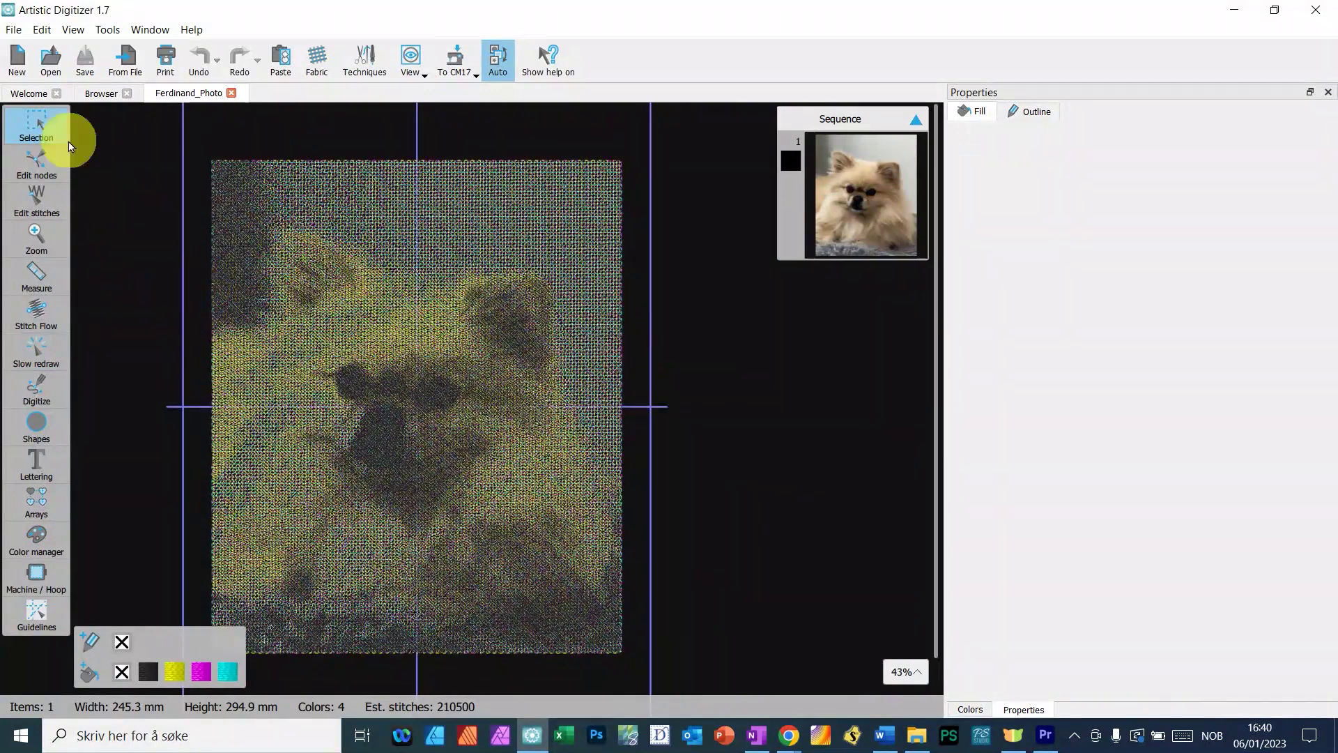
- Save the design as Ferdinand_Photo.JPX in the JPX Generic format in the Testing folder
{"action": "left_click", "coordinate": [14, 31]}
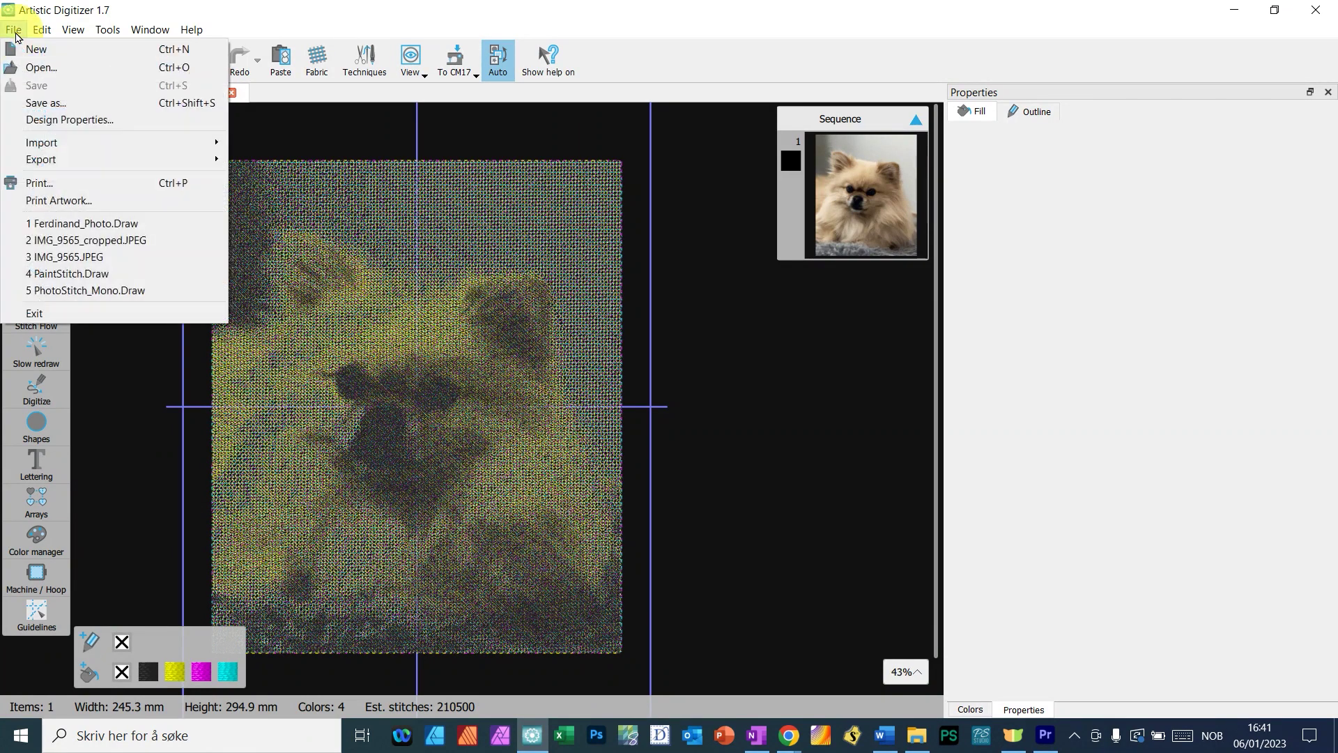
{"action": "left_click", "coordinate": [73, 108]}
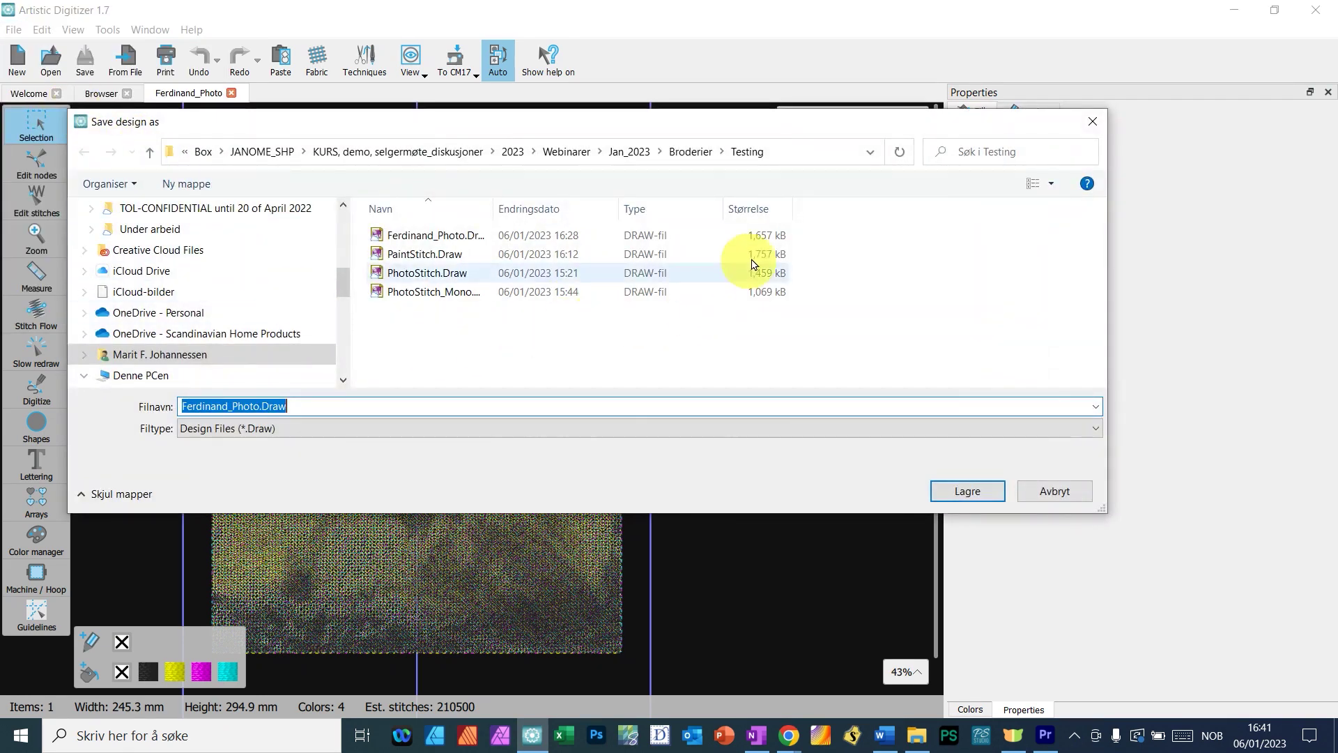
{"action": "left_click", "coordinate": [502, 428]}
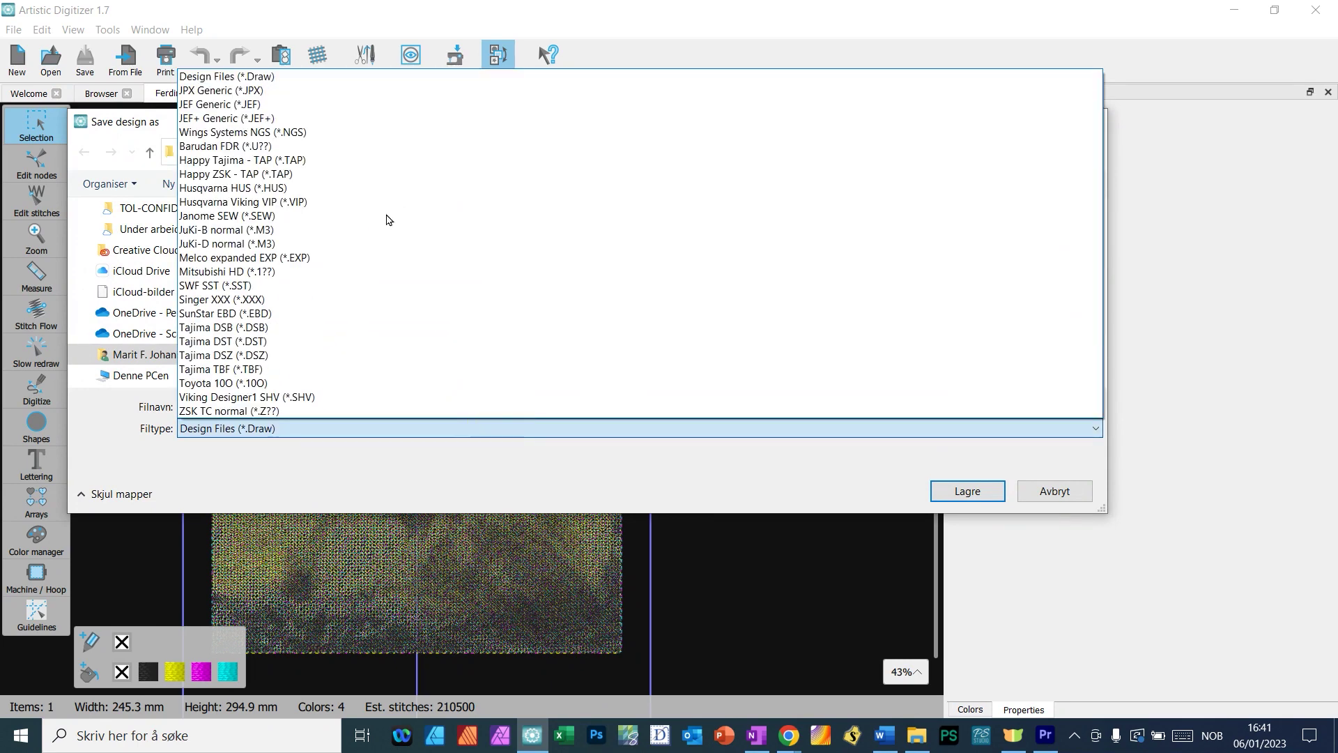
{"action": "left_click", "coordinate": [272, 95]}
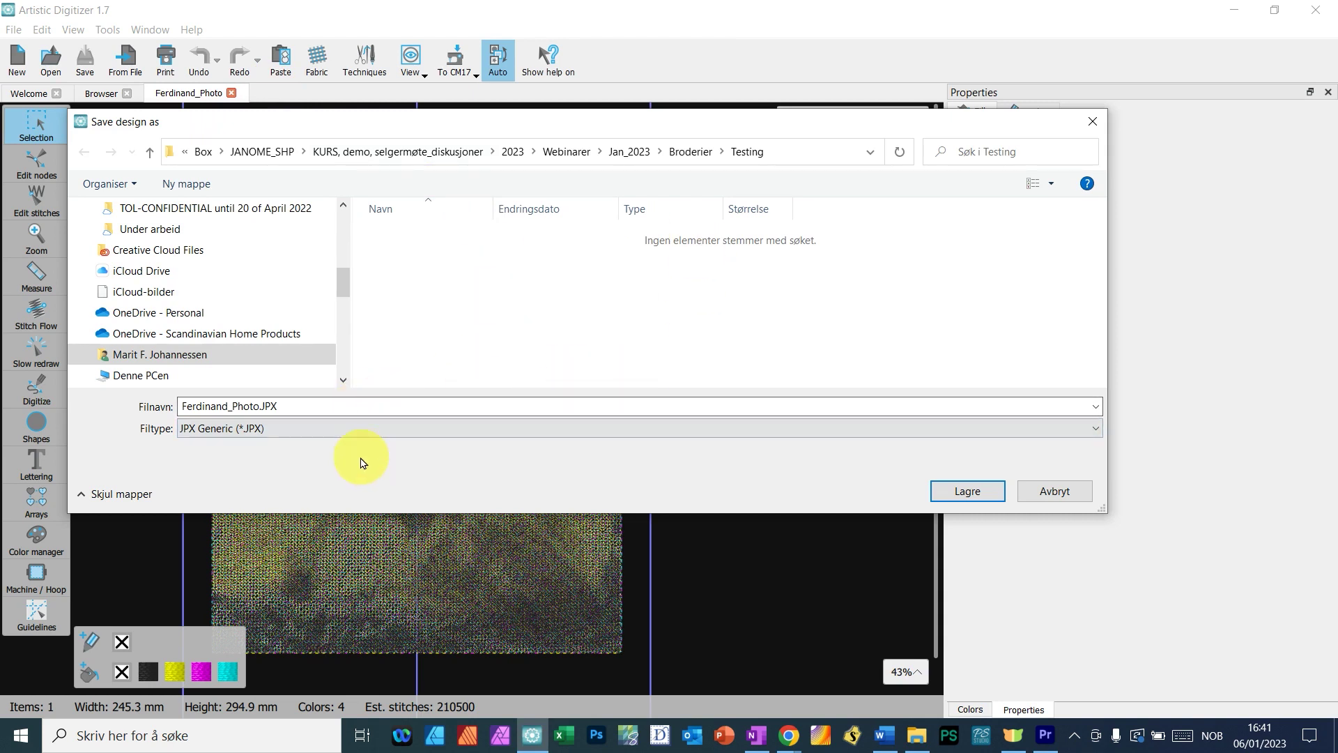
{"action": "double_click", "coordinate": [265, 406]}
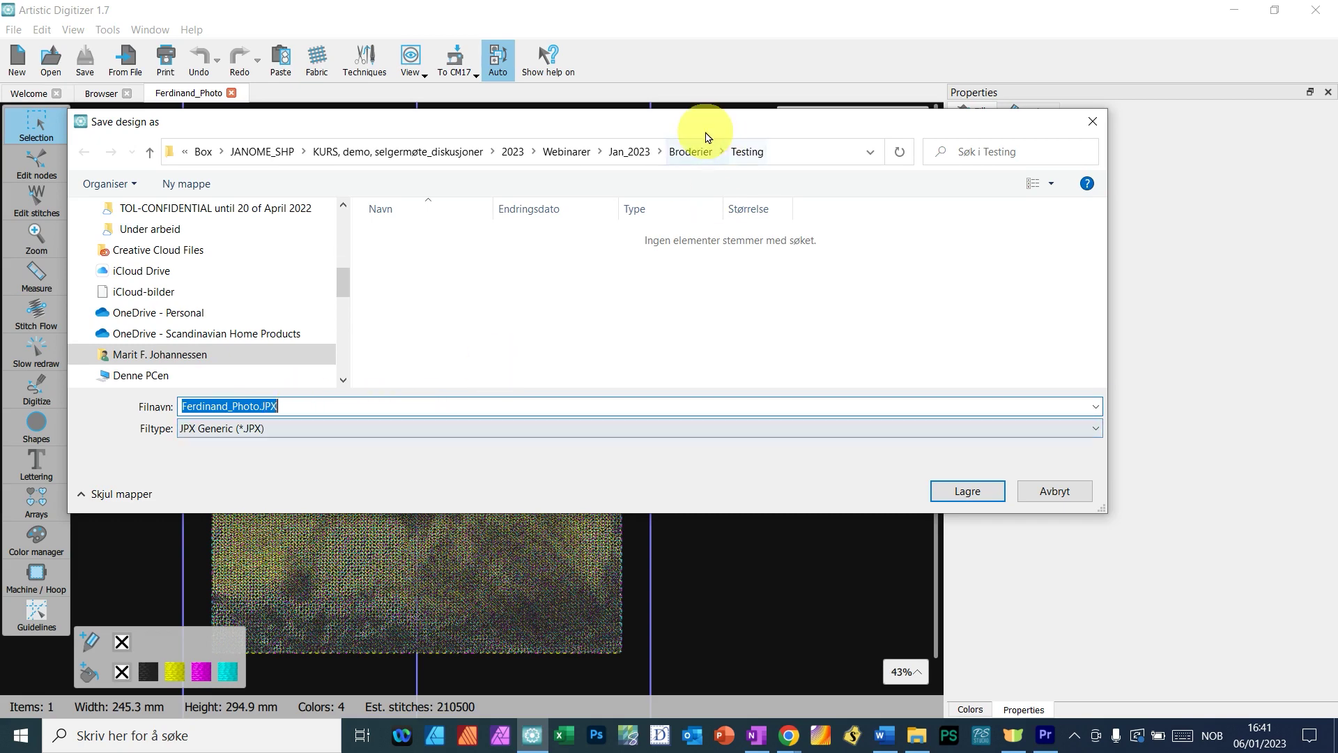
{"action": "left_click_drag", "start_coordinate": [705, 134], "coordinate": [934, 180]}
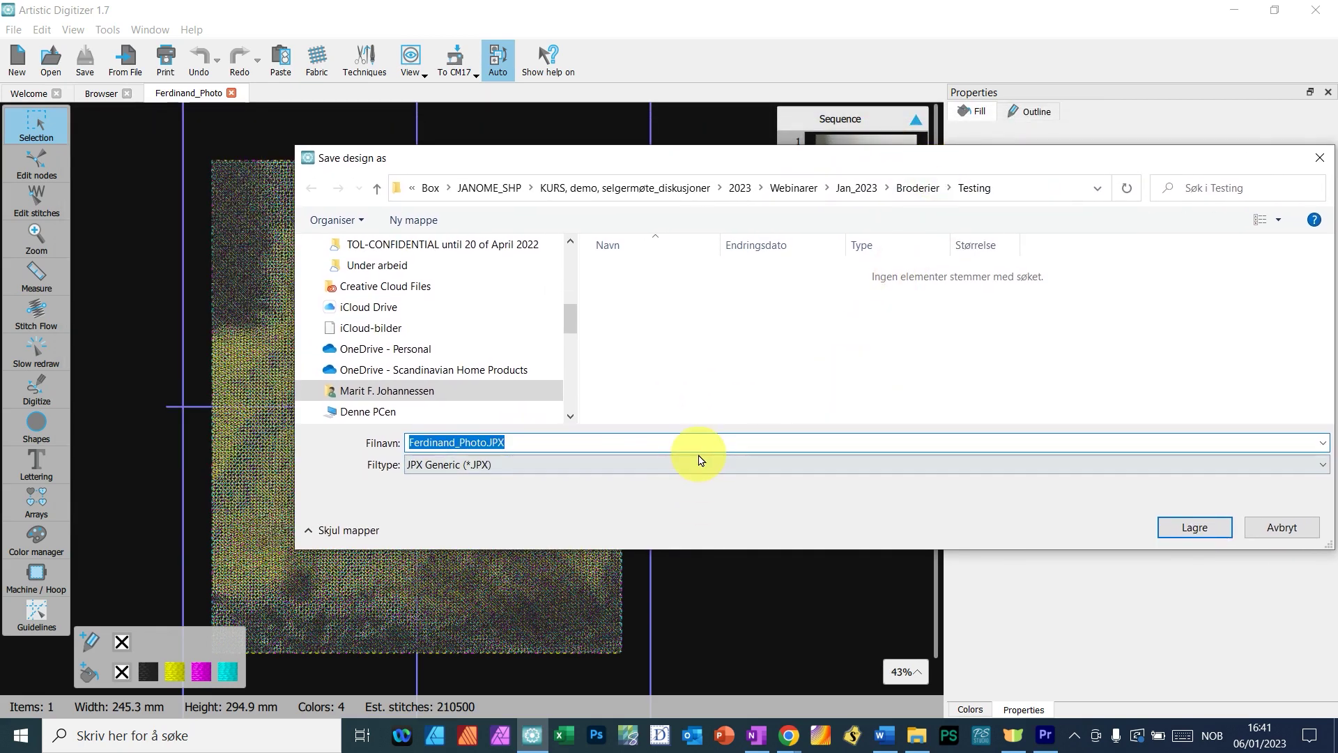
{"action": "left_click", "coordinate": [1211, 531]}
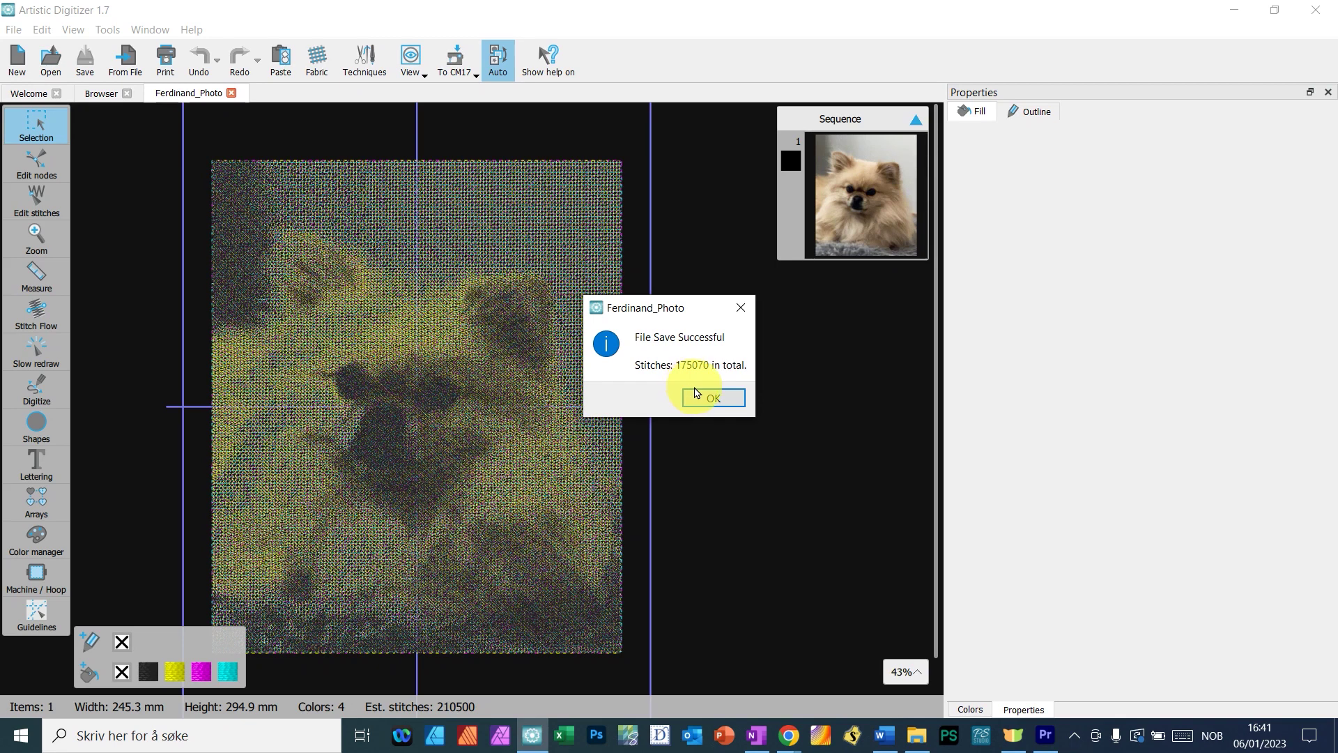
{"action": "left_click", "coordinate": [724, 399]}
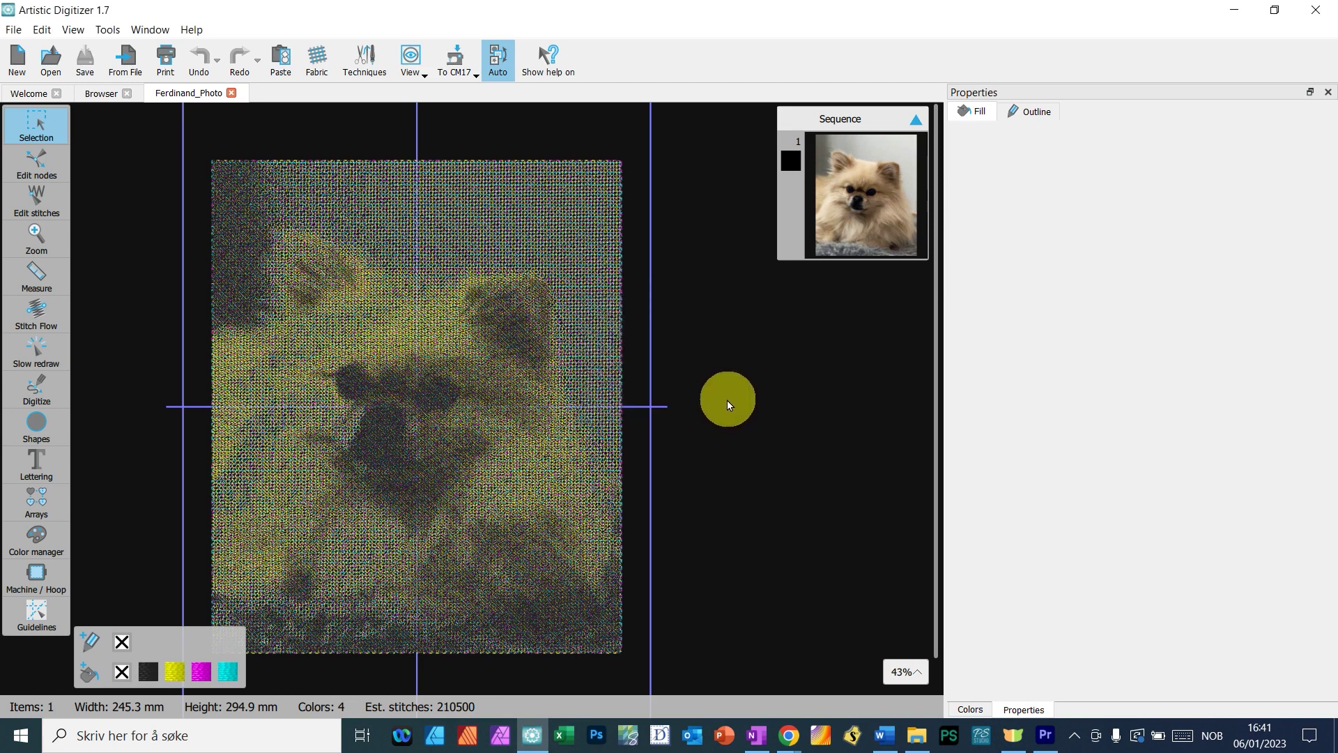
- Close the design and open Ferdinand_Photo.JPX from the Testing folder in the file browser
{"action": "left_click", "coordinate": [232, 94]}
{"action": "left_click", "coordinate": [486, 328]}
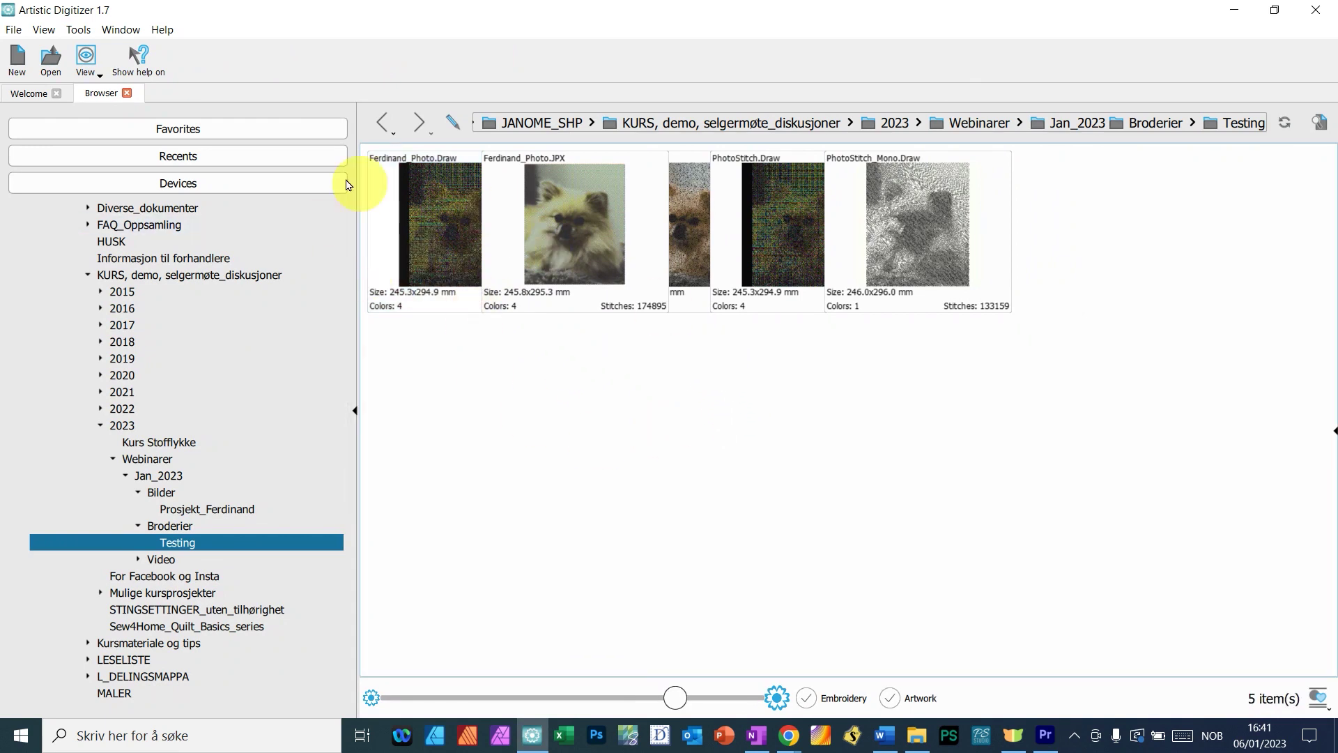
{"action": "left_click", "coordinate": [1147, 125]}
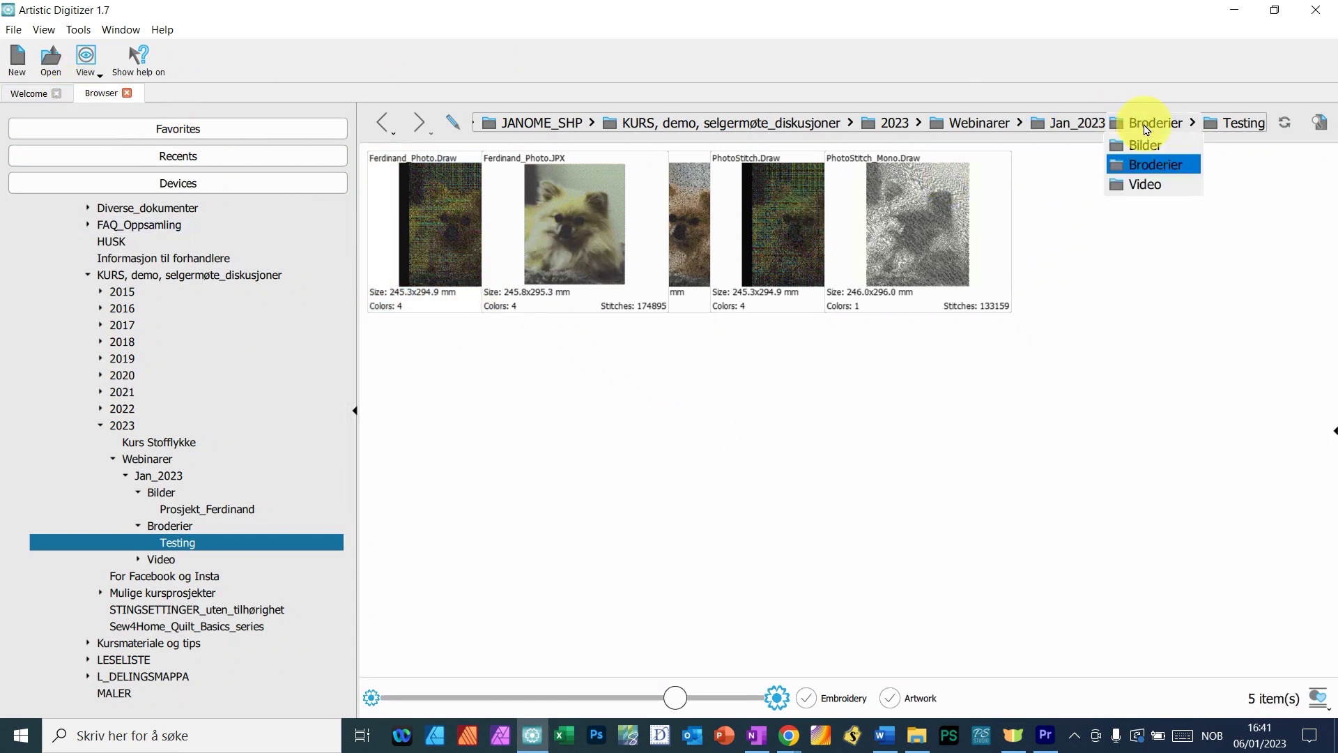
{"action": "left_click", "coordinate": [148, 568]}
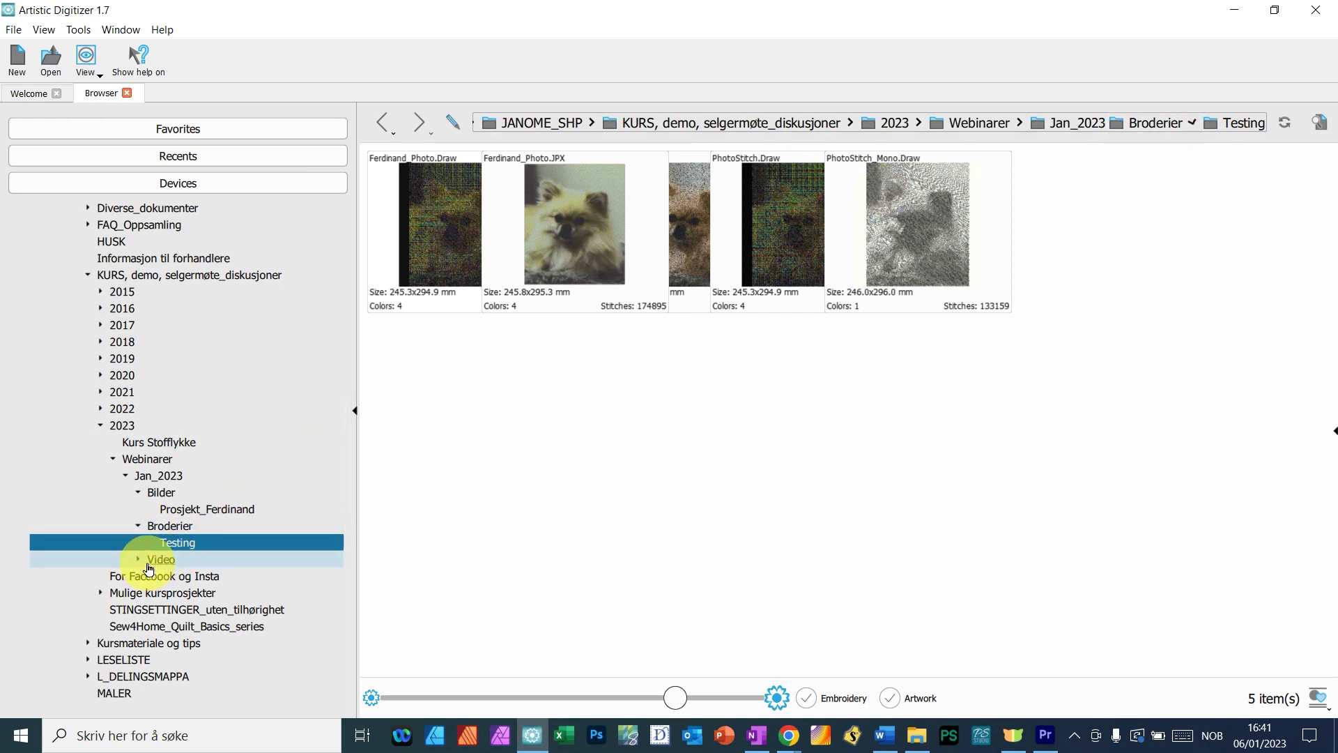
{"action": "left_click", "coordinate": [173, 547]}
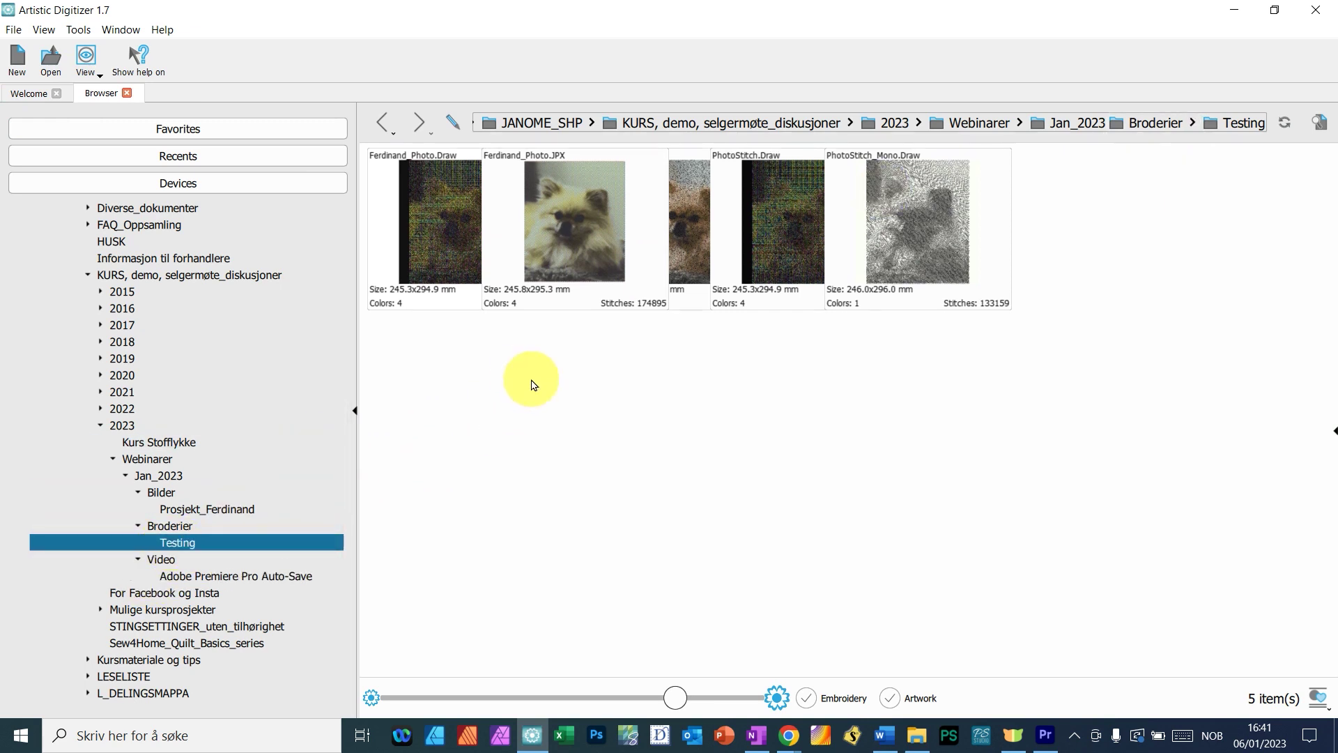
{"action": "left_click", "coordinate": [698, 260]}
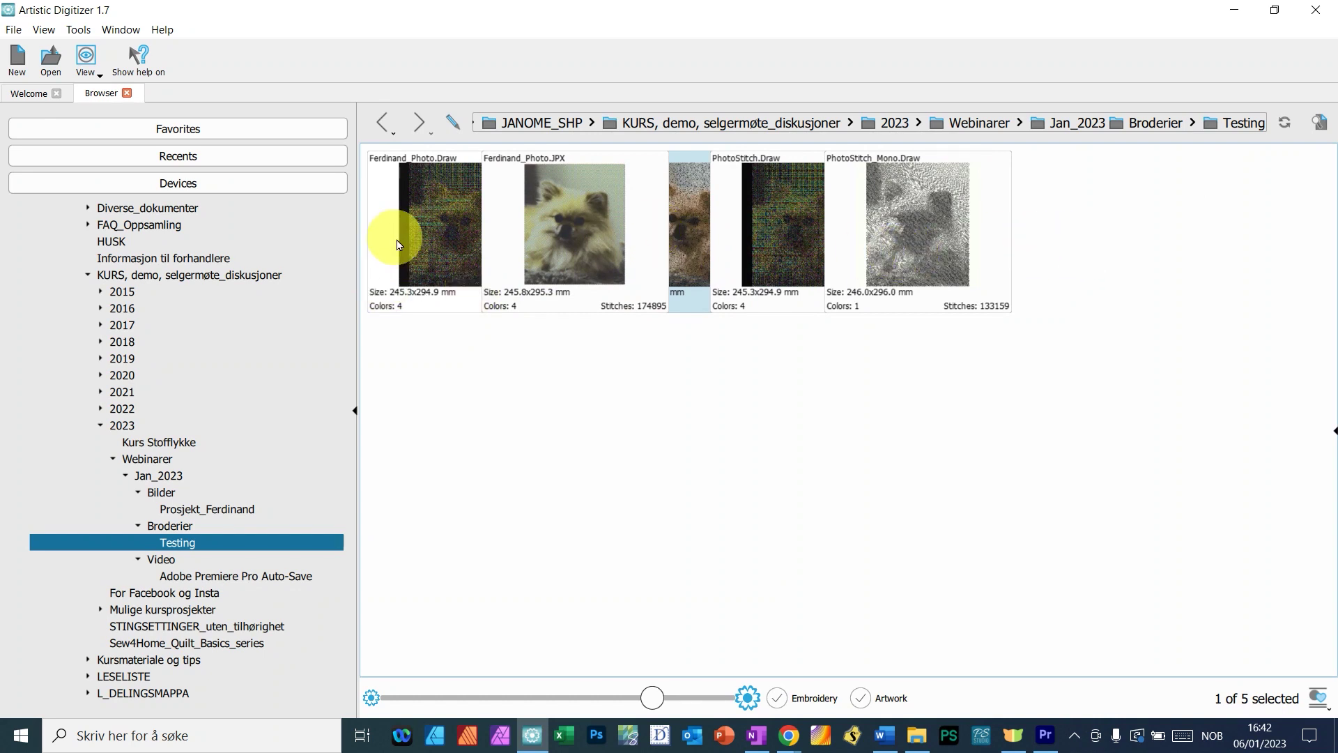
{"action": "left_click", "coordinate": [568, 206]}
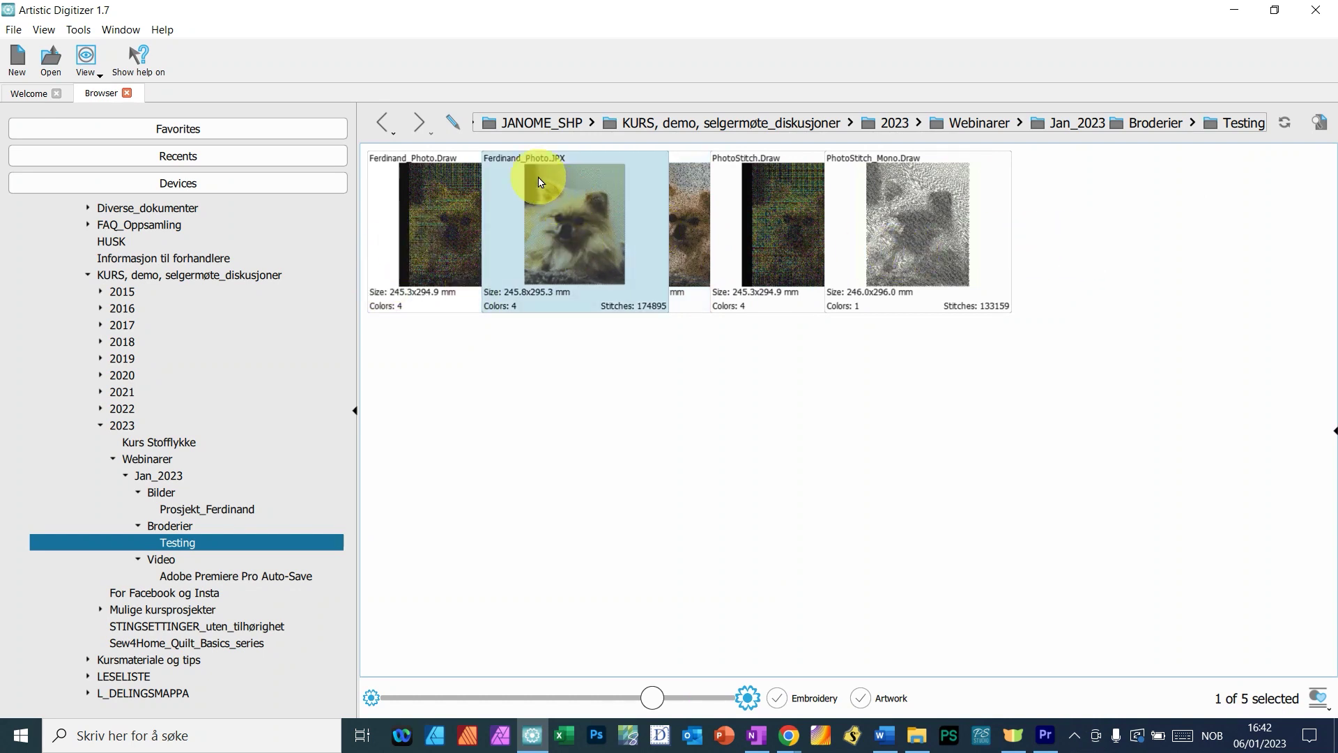
{"action": "double_click", "coordinate": [552, 242]}
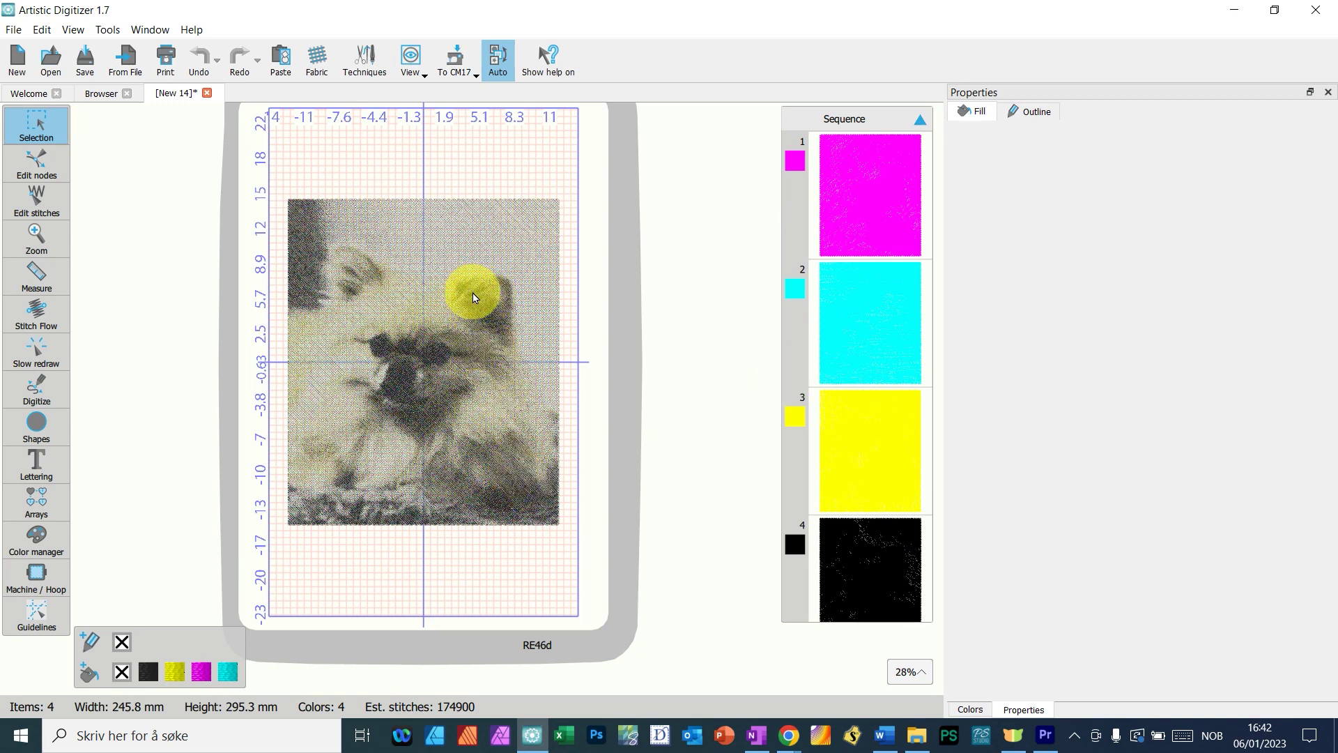
- Step through the JPX design's colour layers in Slow redraw, from the magenta layer through to the last black stitch
{"action": "left_click", "coordinate": [37, 360]}
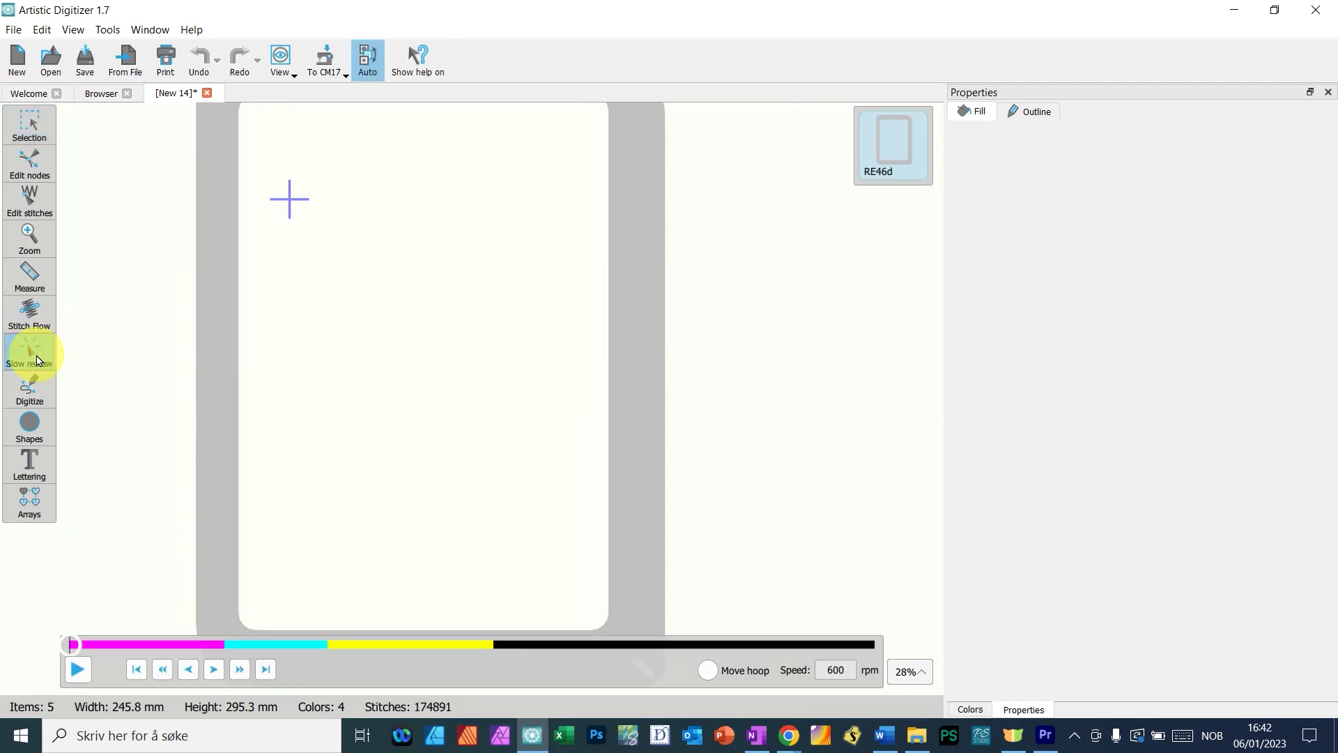
{"action": "left_click", "coordinate": [75, 646]}
{"action": "left_click_drag", "start_coordinate": [75, 652], "coordinate": [227, 667]}
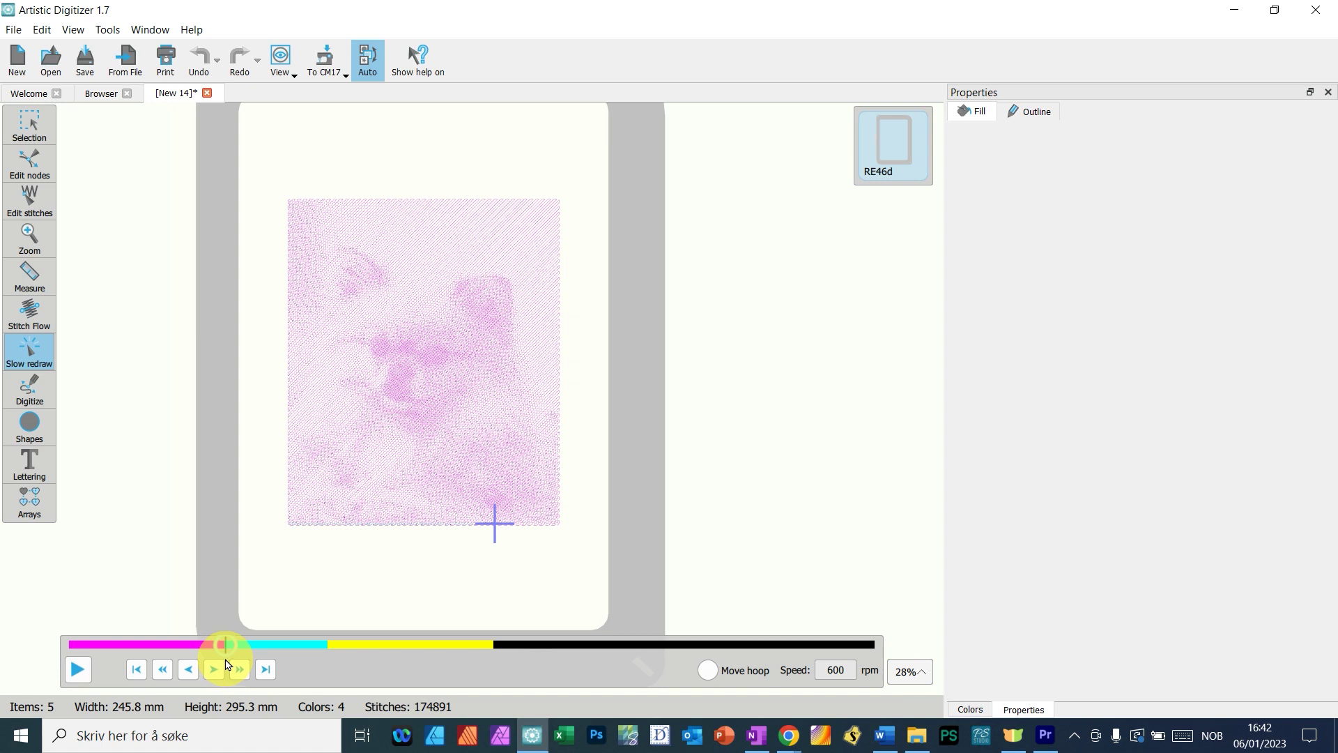
{"action": "mouse_move", "coordinate": [227, 661]}
{"action": "left_mouse_down"}
{"action": "mouse_move", "coordinate": [752, 650]}
{"action": "mouse_move", "coordinate": [517, 646]}
{"action": "mouse_move", "coordinate": [492, 657]}
{"action": "mouse_move", "coordinate": [877, 652]}
{"action": "left_mouse_up"}
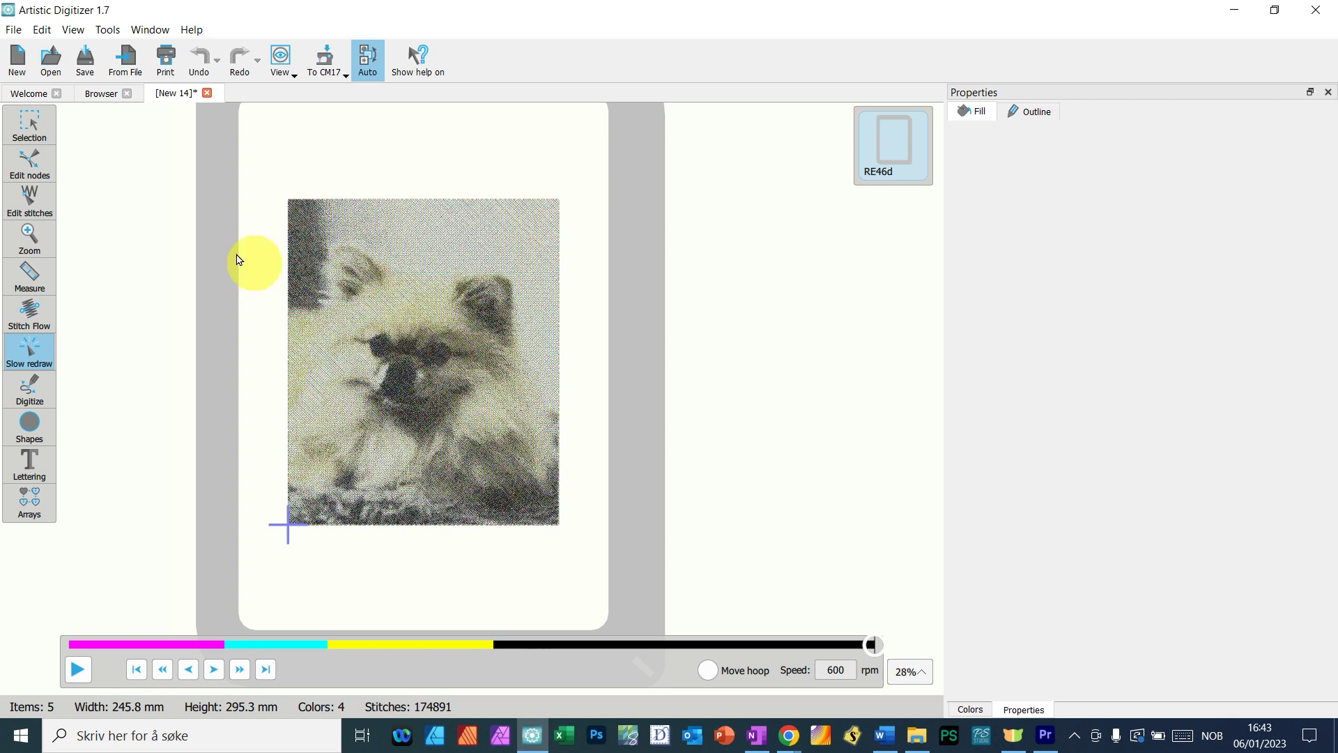
- Open Ferdinand_Photo.Draw from the Testing folder and turn on Monochrome for the dog image's Photo stitch
{"action": "left_click", "coordinate": [98, 99]}
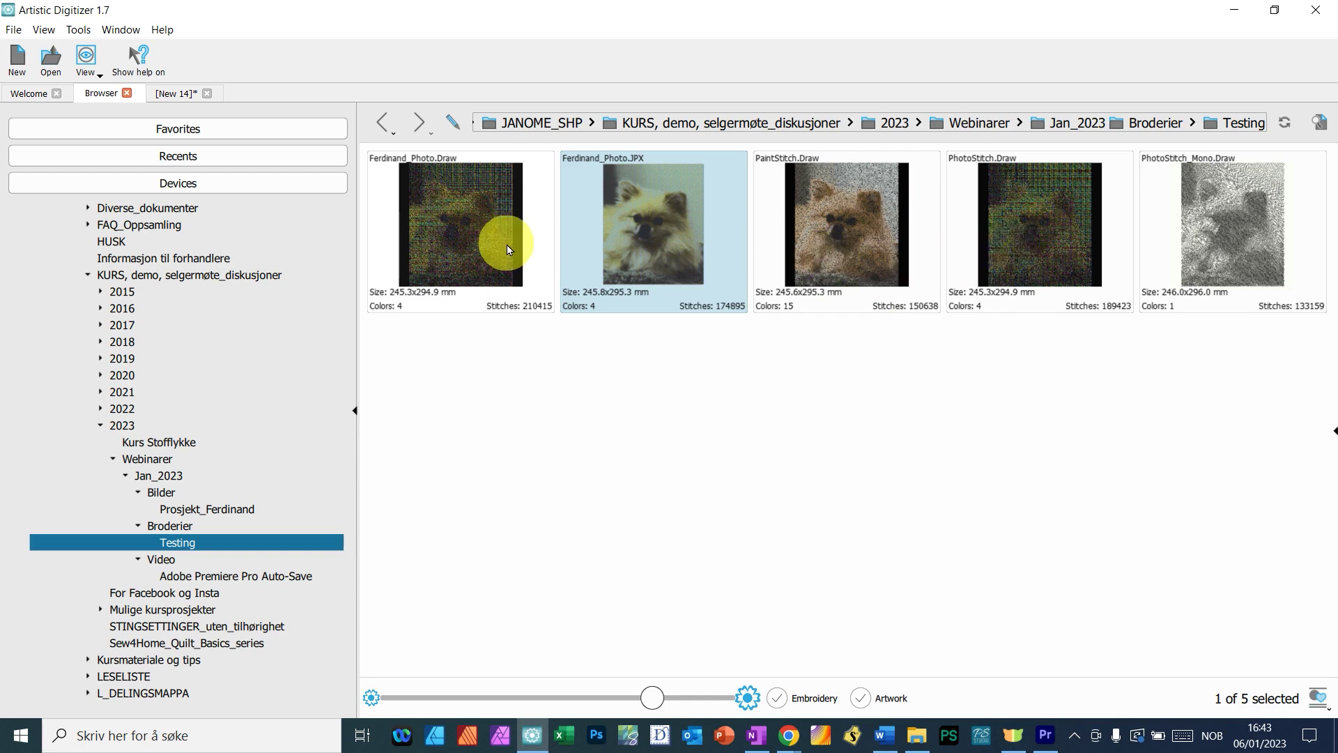
{"action": "double_click", "coordinate": [418, 230]}
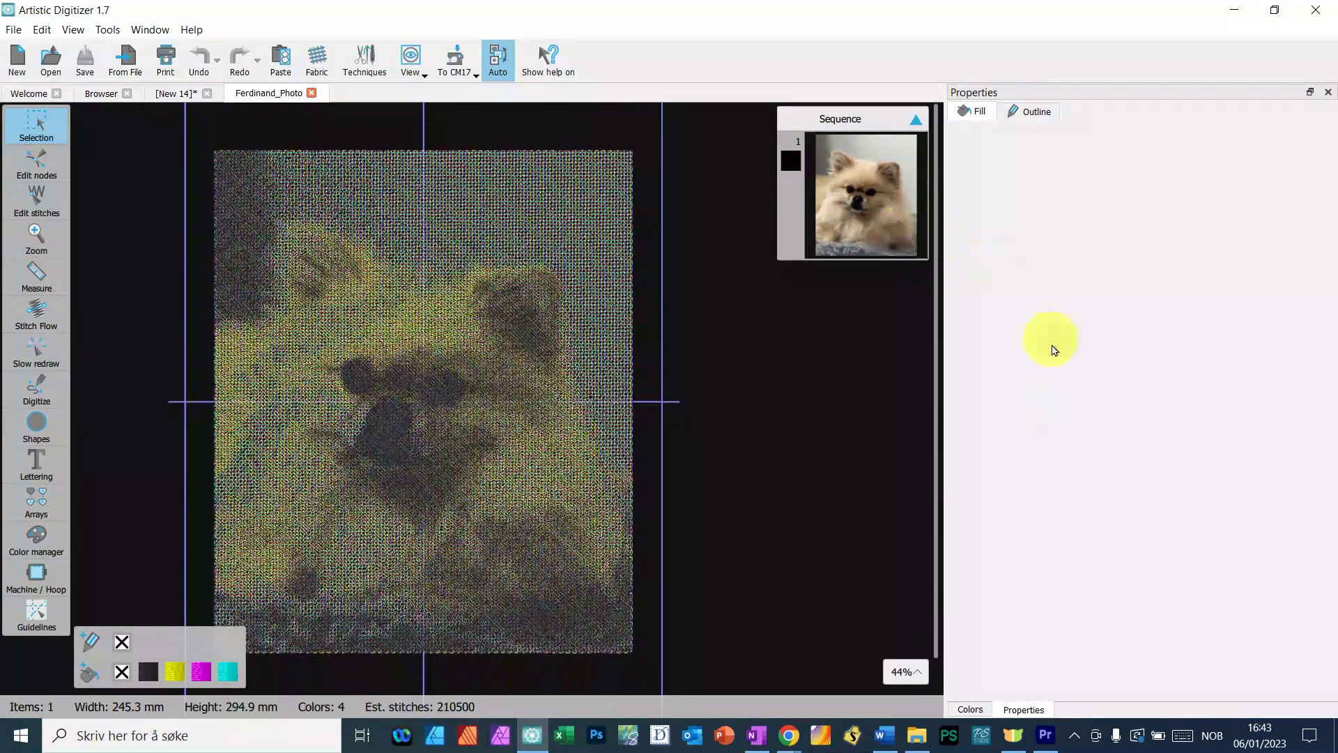
{"action": "left_click", "coordinate": [866, 221]}
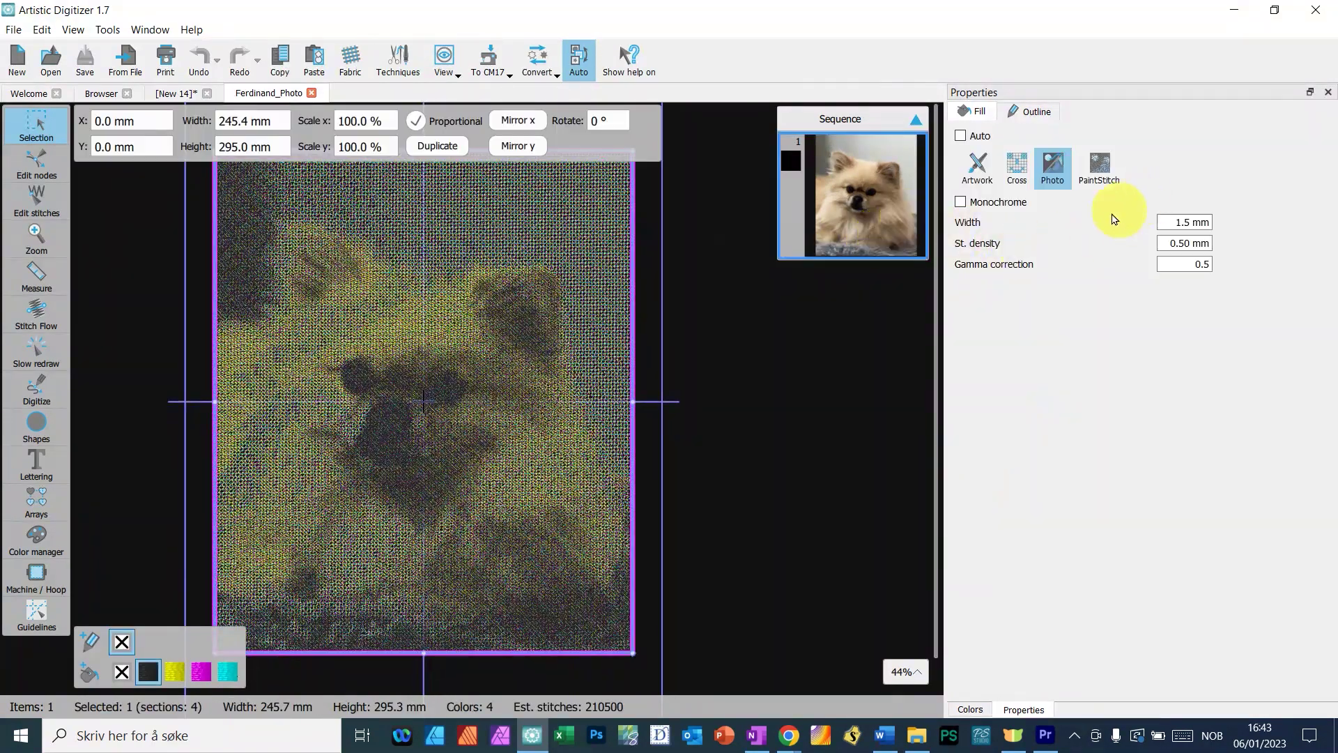
{"action": "left_click", "coordinate": [961, 204]}
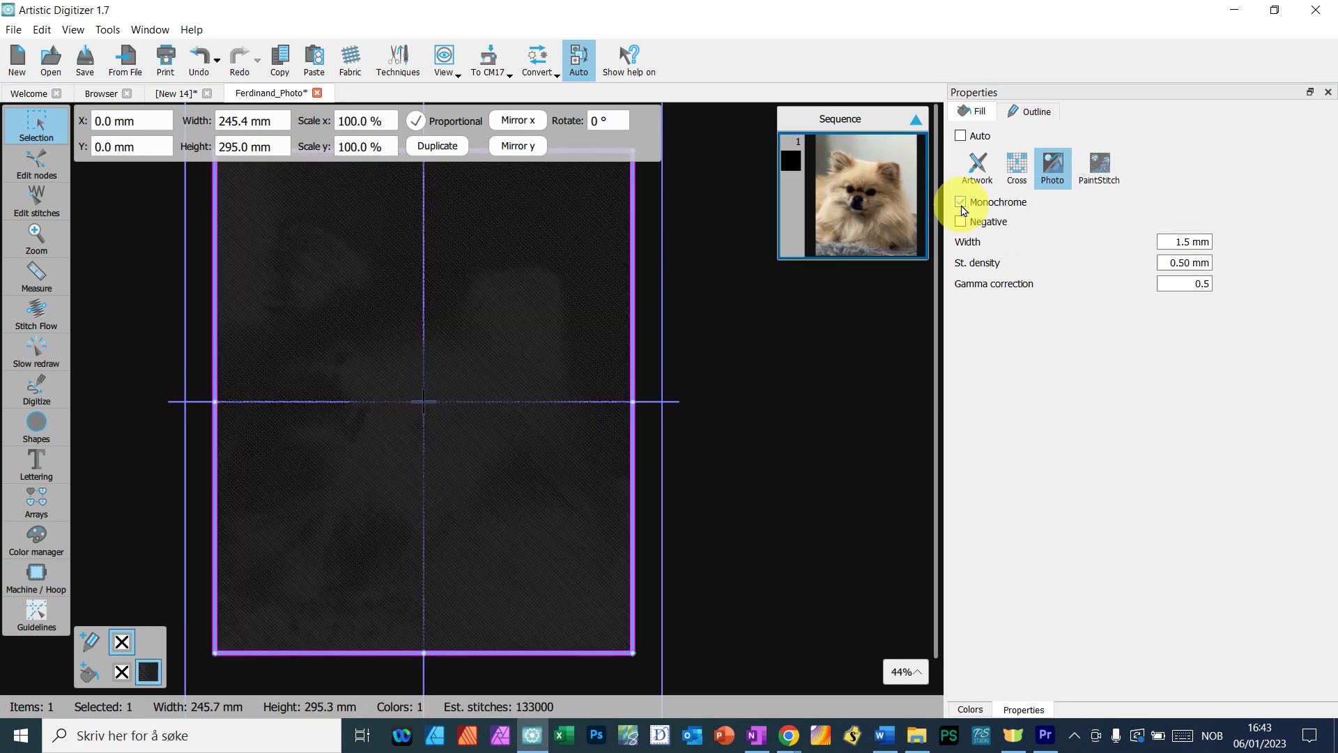
- Try the WonderFil Splendor thread 8101 Blanc de Blanc as the monochrome fill colour, and undo the colour change
{"action": "scroll", "coordinate": [659, 436], "scroll_direction": "up", "scroll_amount": 1}
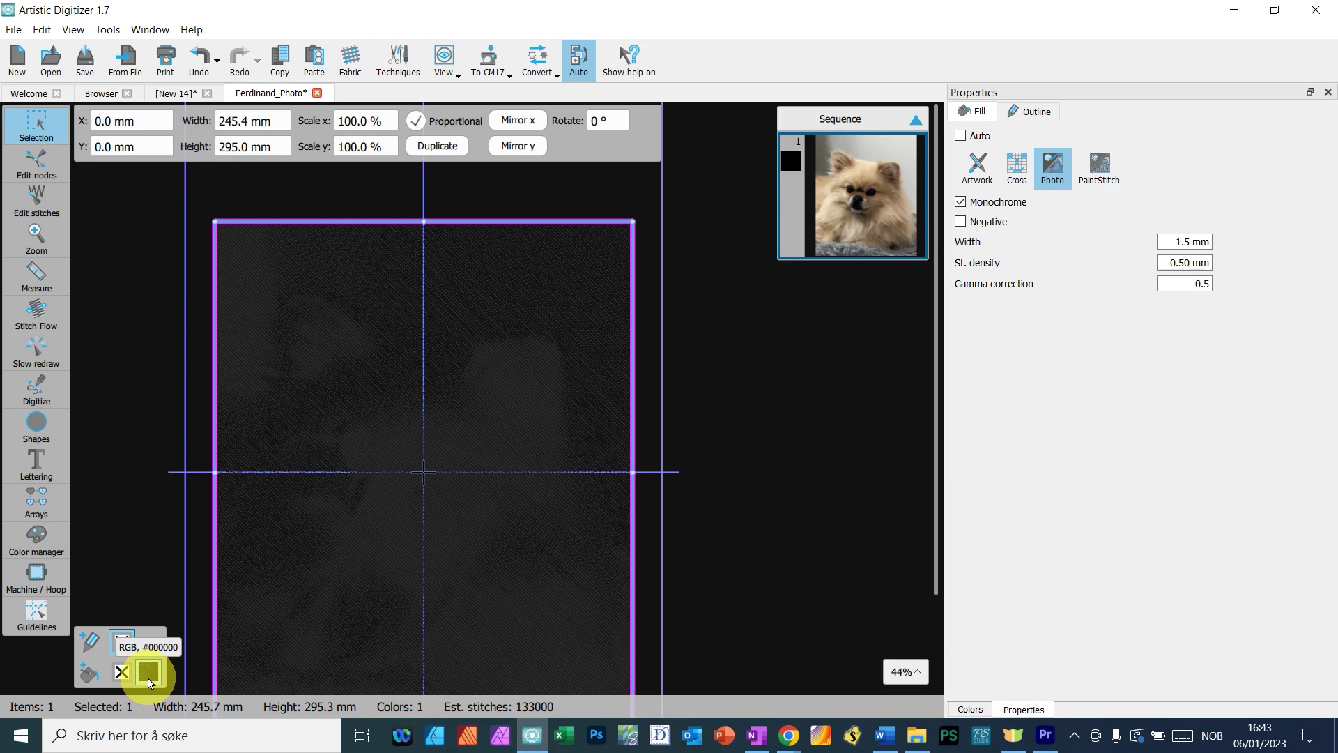
{"action": "scroll", "coordinate": [319, 451], "scroll_direction": "down", "scroll_amount": 2}
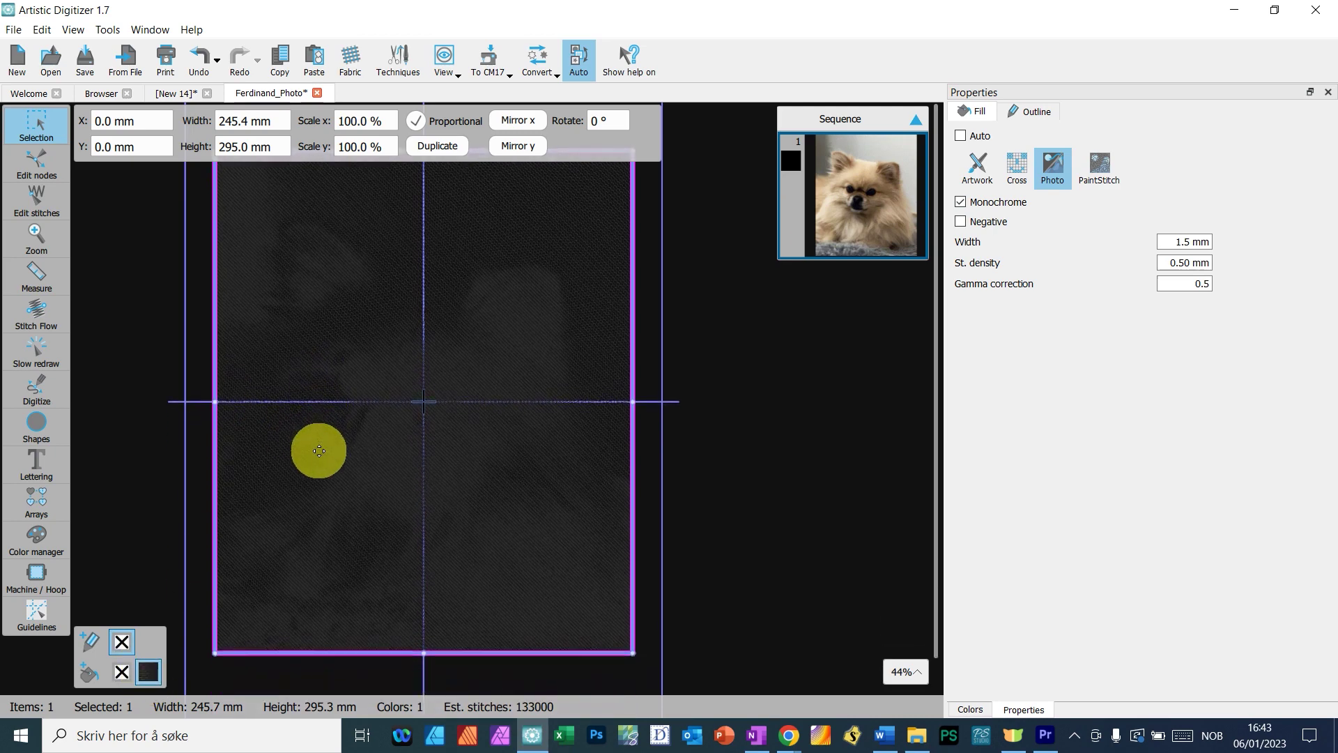
{"action": "scroll", "coordinate": [319, 451], "scroll_direction": "up", "scroll_amount": 1}
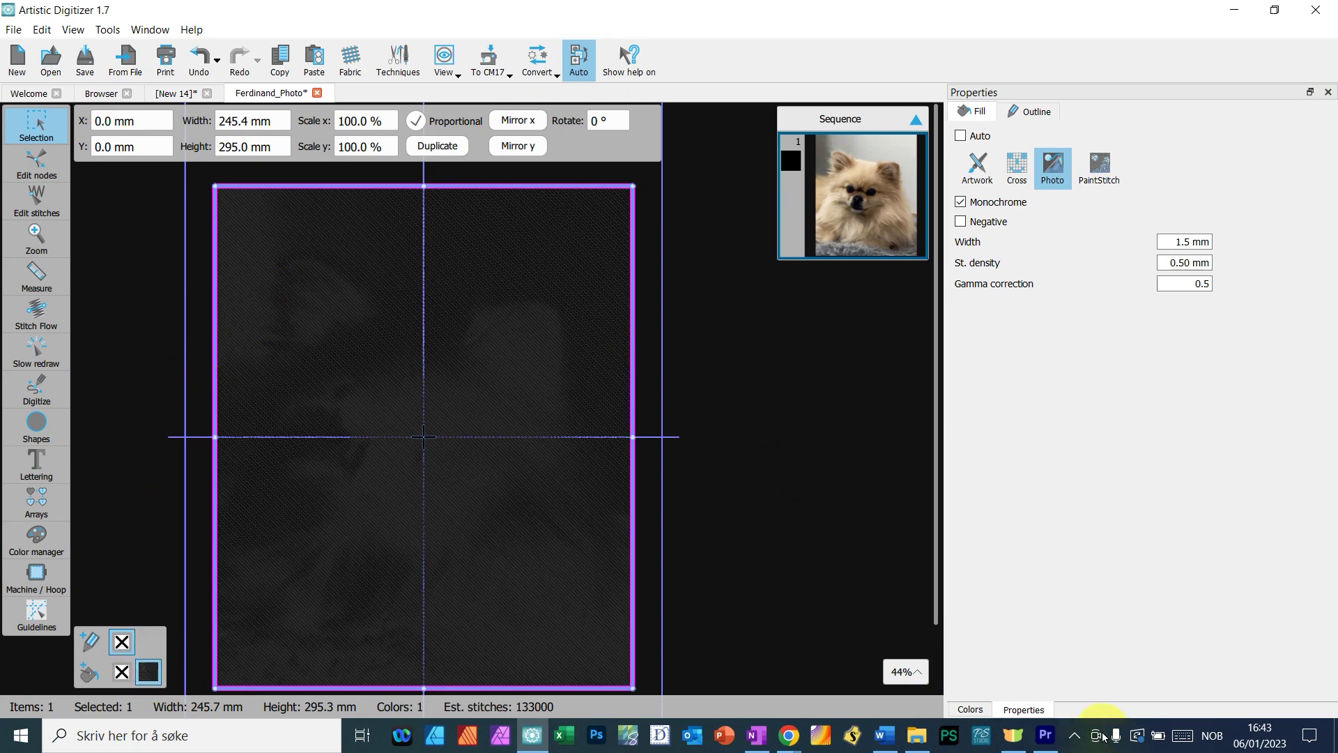
{"action": "left_click", "coordinate": [970, 709]}
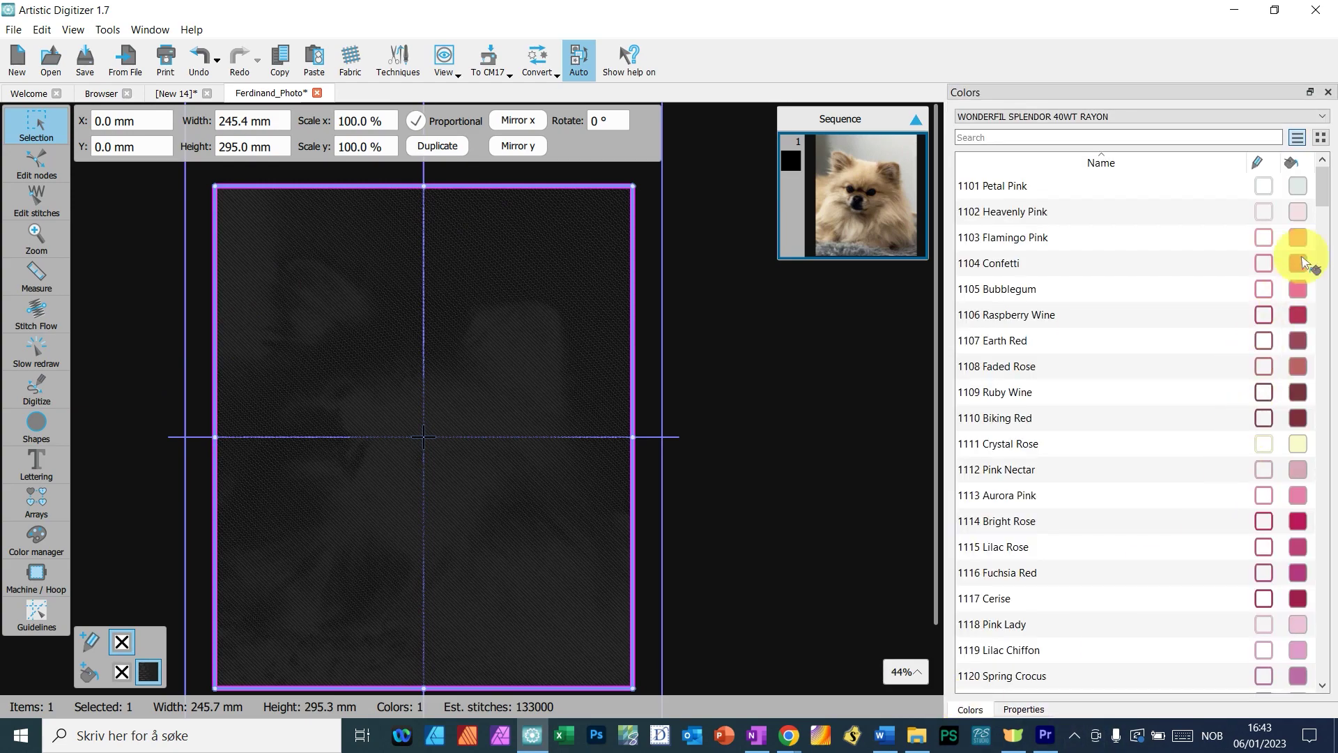
{"action": "left_click_drag", "start_coordinate": [1321, 180], "coordinate": [1322, 662]}
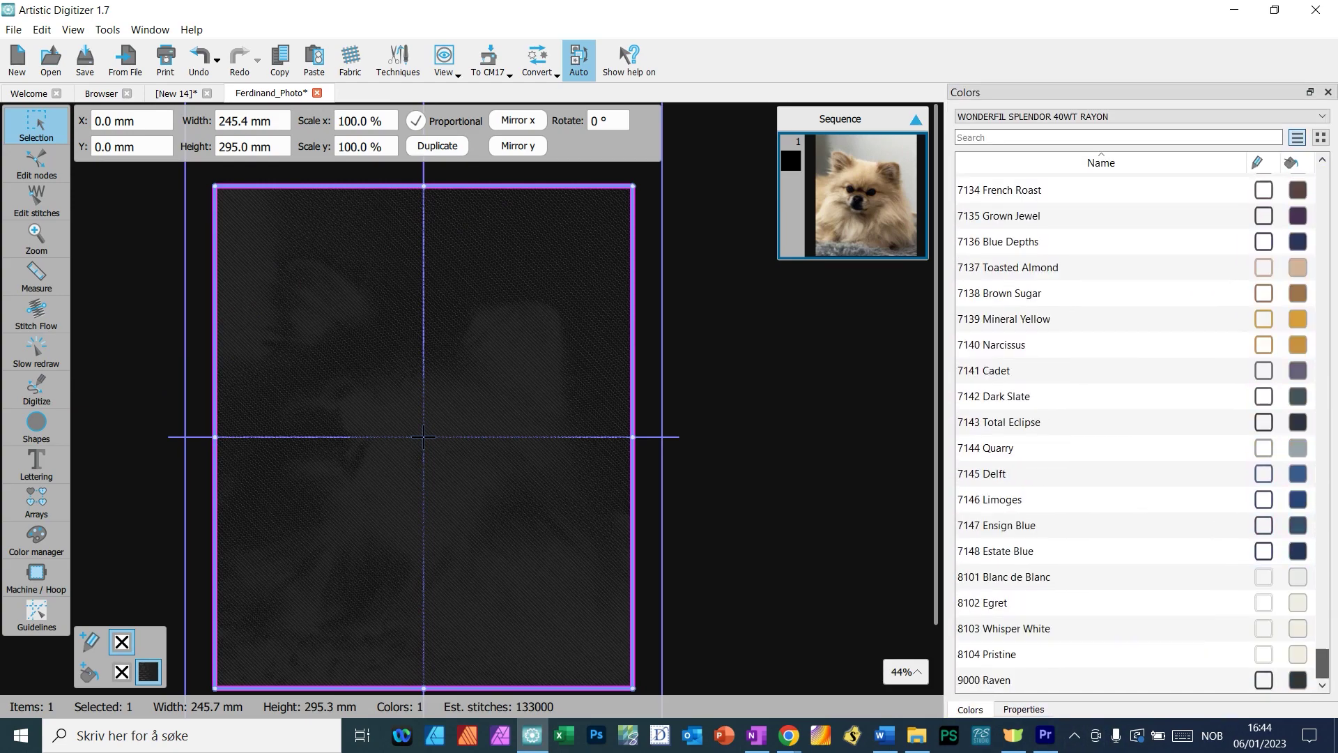
{"action": "left_click", "coordinate": [1298, 579]}
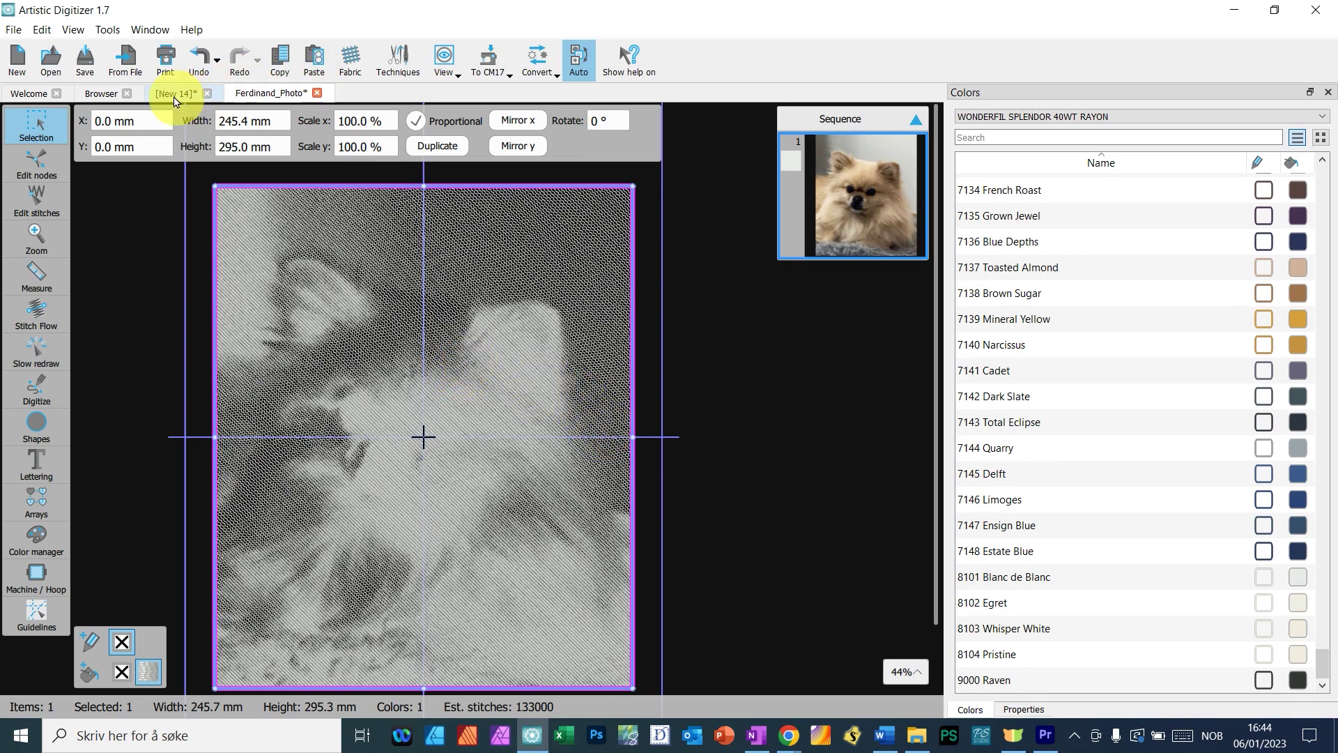
{"action": "left_click", "coordinate": [206, 60]}
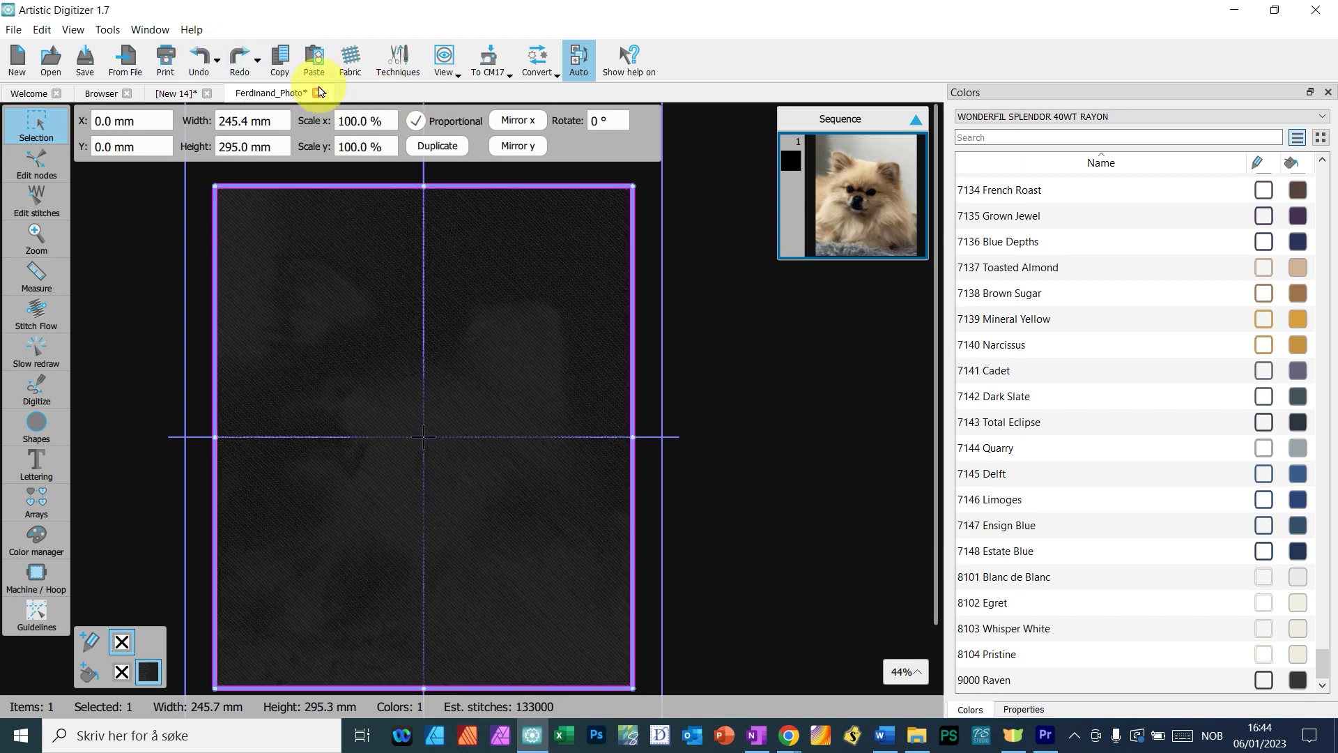
- Set the background fabric colour to white, keeping the None Normal fabric, and apply it
{"action": "left_click", "coordinate": [354, 68]}
{"action": "left_click", "coordinate": [481, 299]}
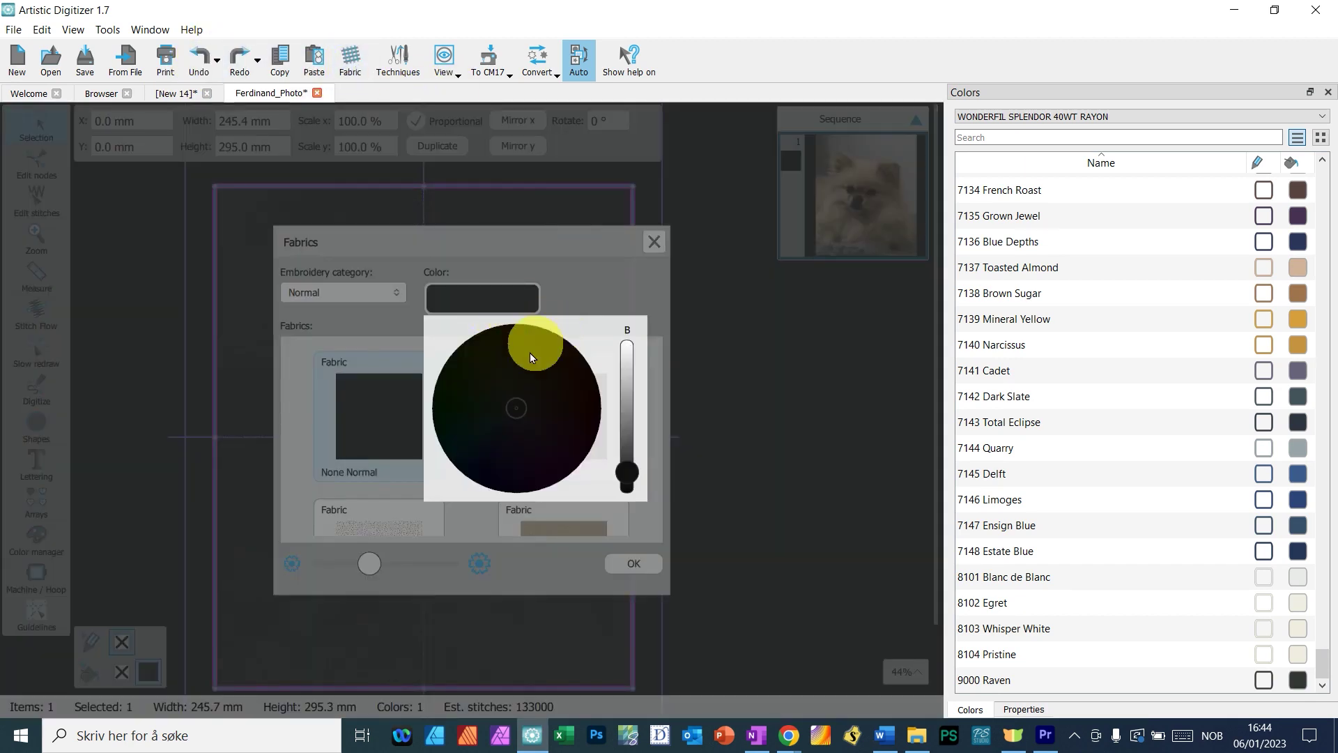
{"action": "left_click_drag", "start_coordinate": [627, 469], "coordinate": [627, 334]}
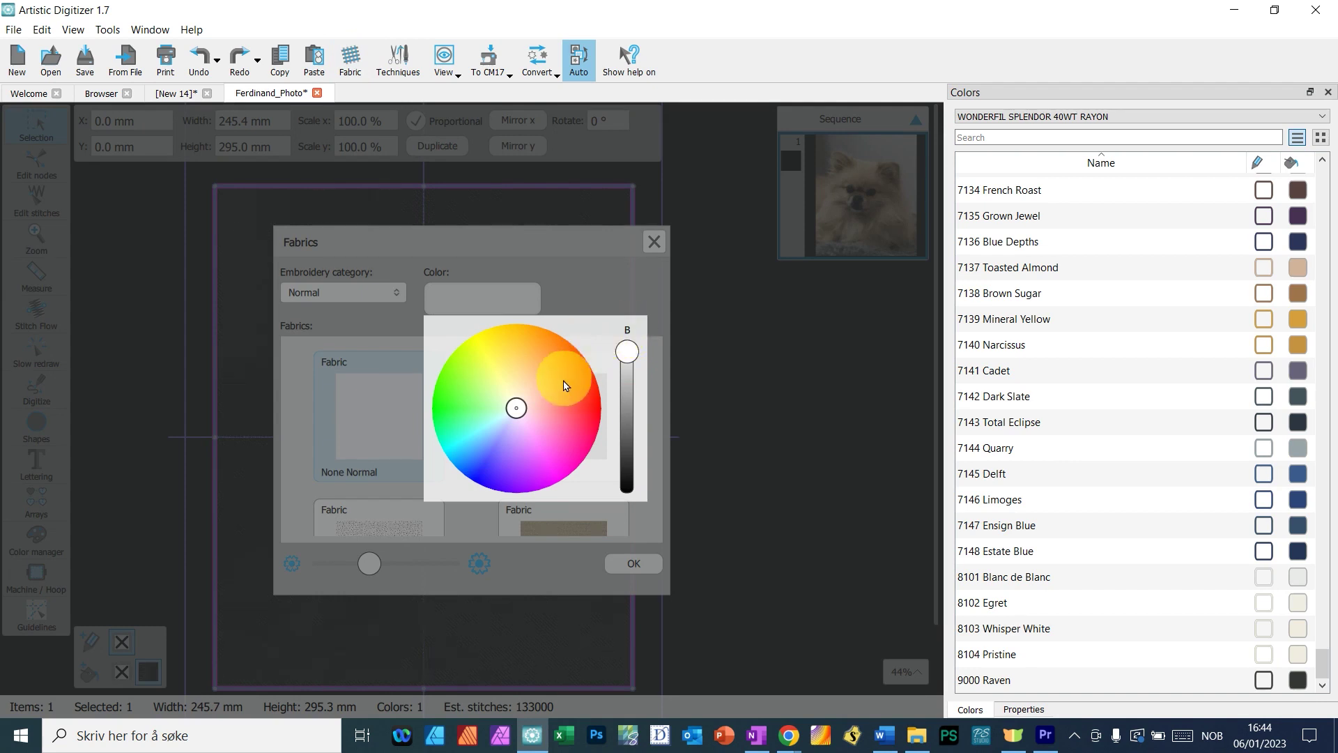
{"action": "left_click", "coordinate": [513, 411]}
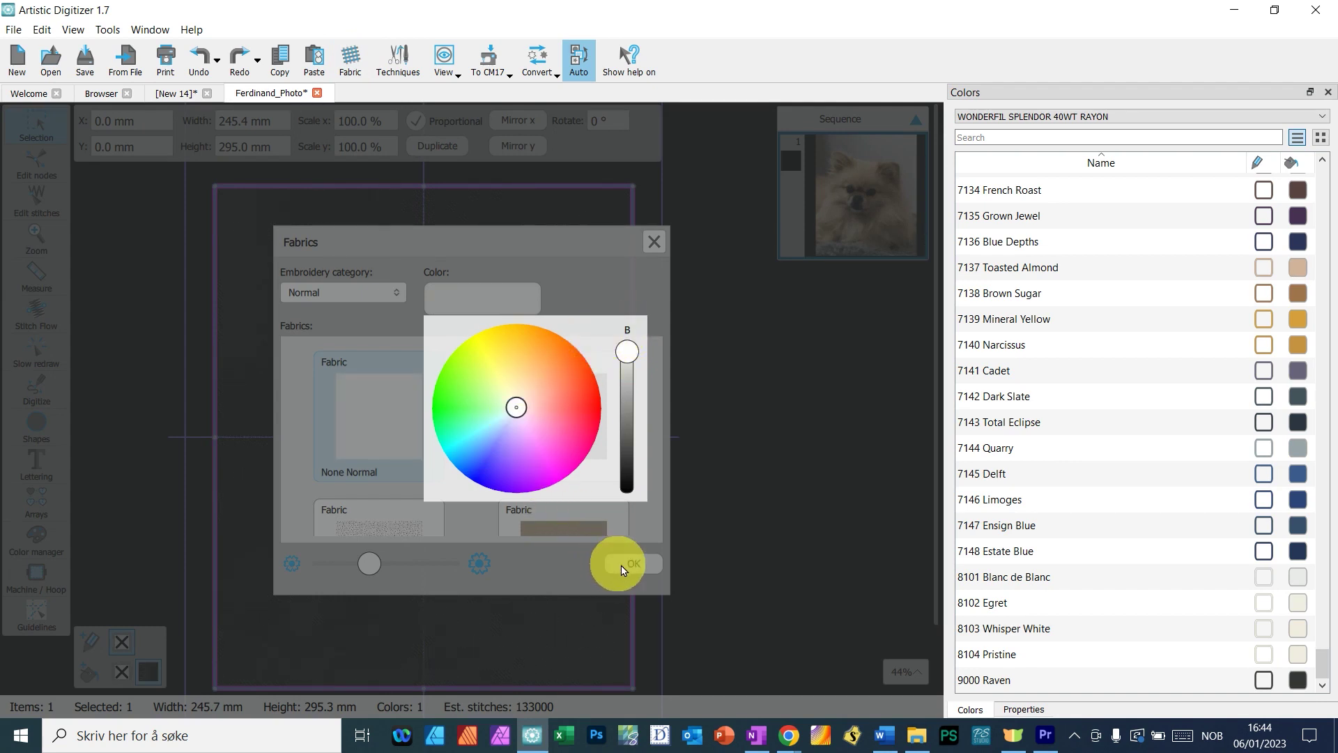
{"action": "left_click", "coordinate": [624, 562]}
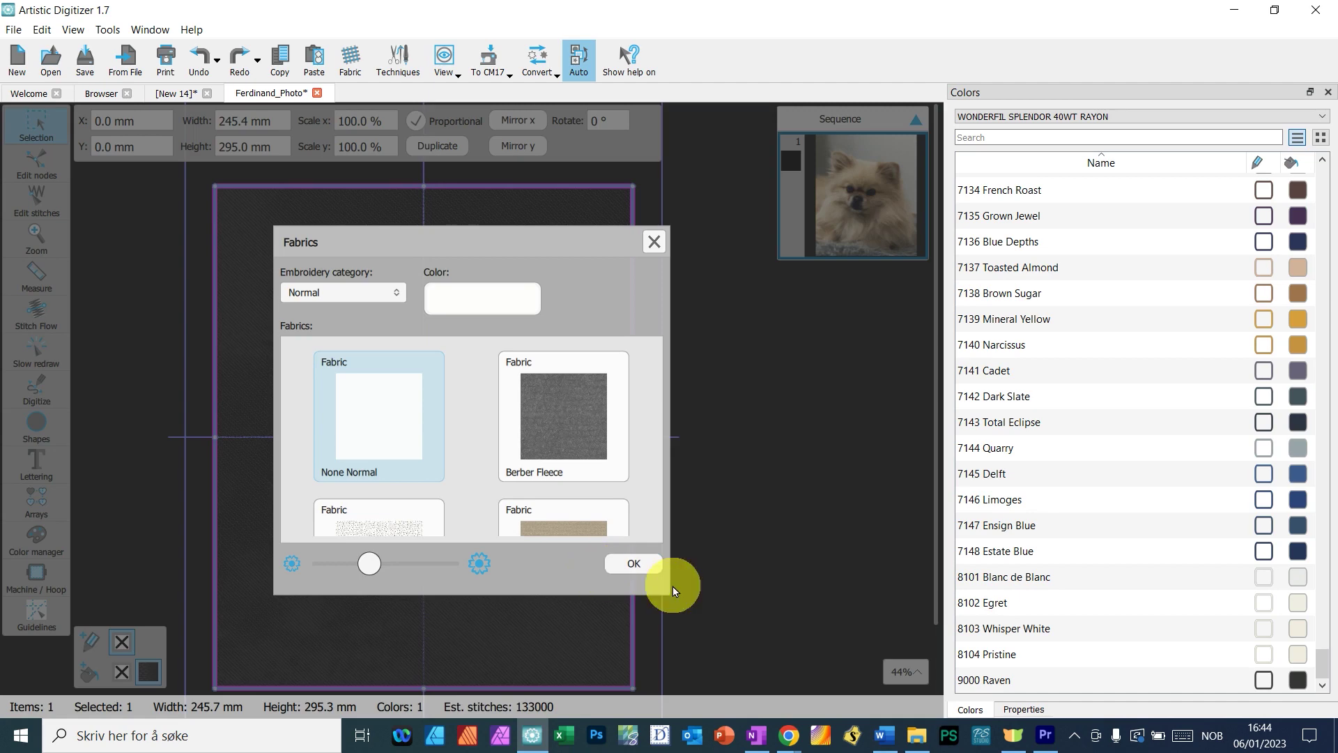
{"action": "left_click", "coordinate": [635, 563]}
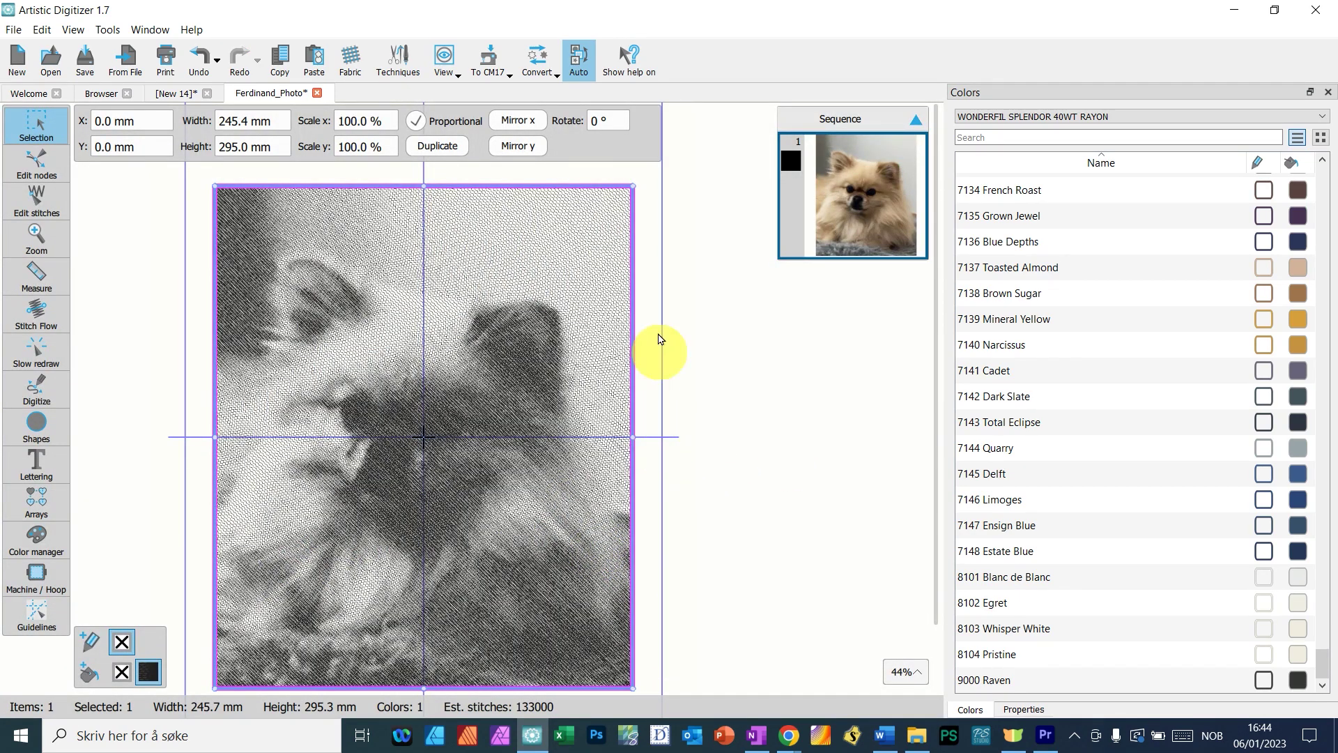
- Set the monochrome stitch's gamma correction to 0.6 and then 0.8, inspect the nose stitches up close, and deselect the design
{"action": "left_click", "coordinate": [1021, 709]}
{"action": "left_click", "coordinate": [1198, 286]}
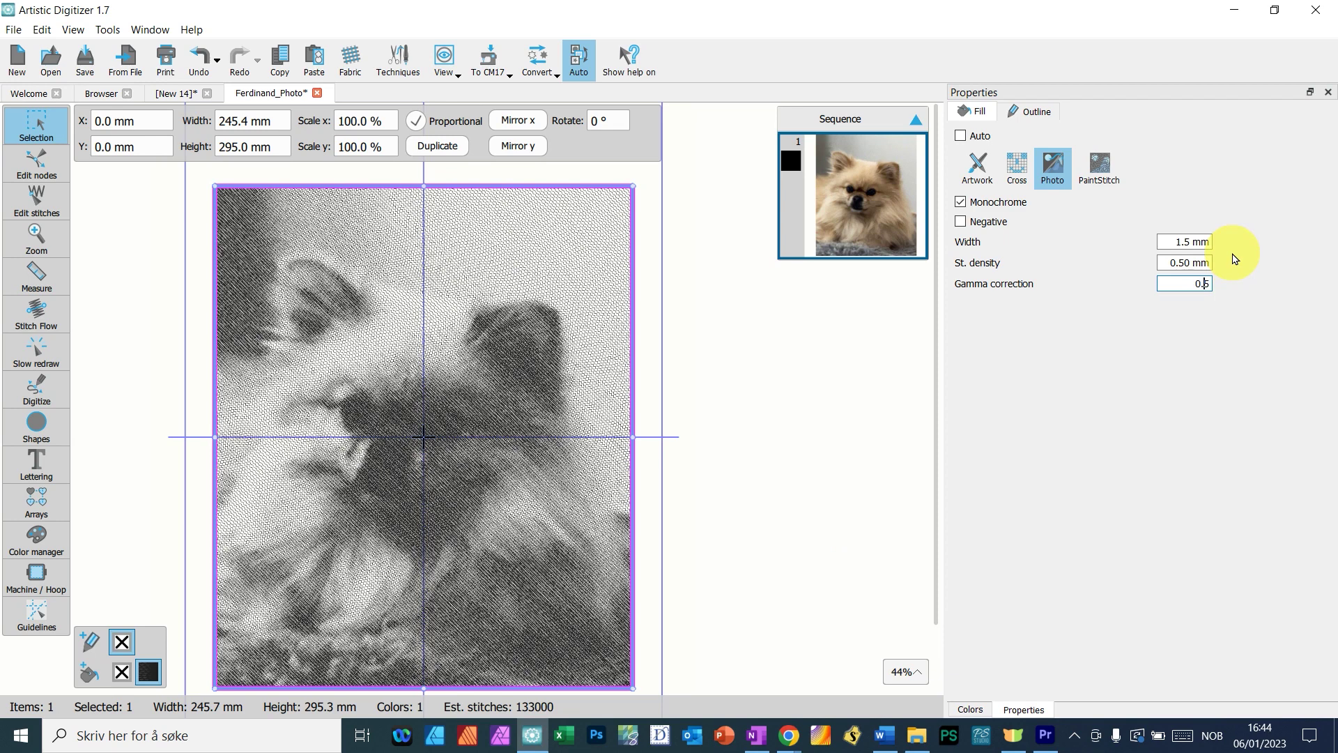
{"action": "key", "text": "Return"}
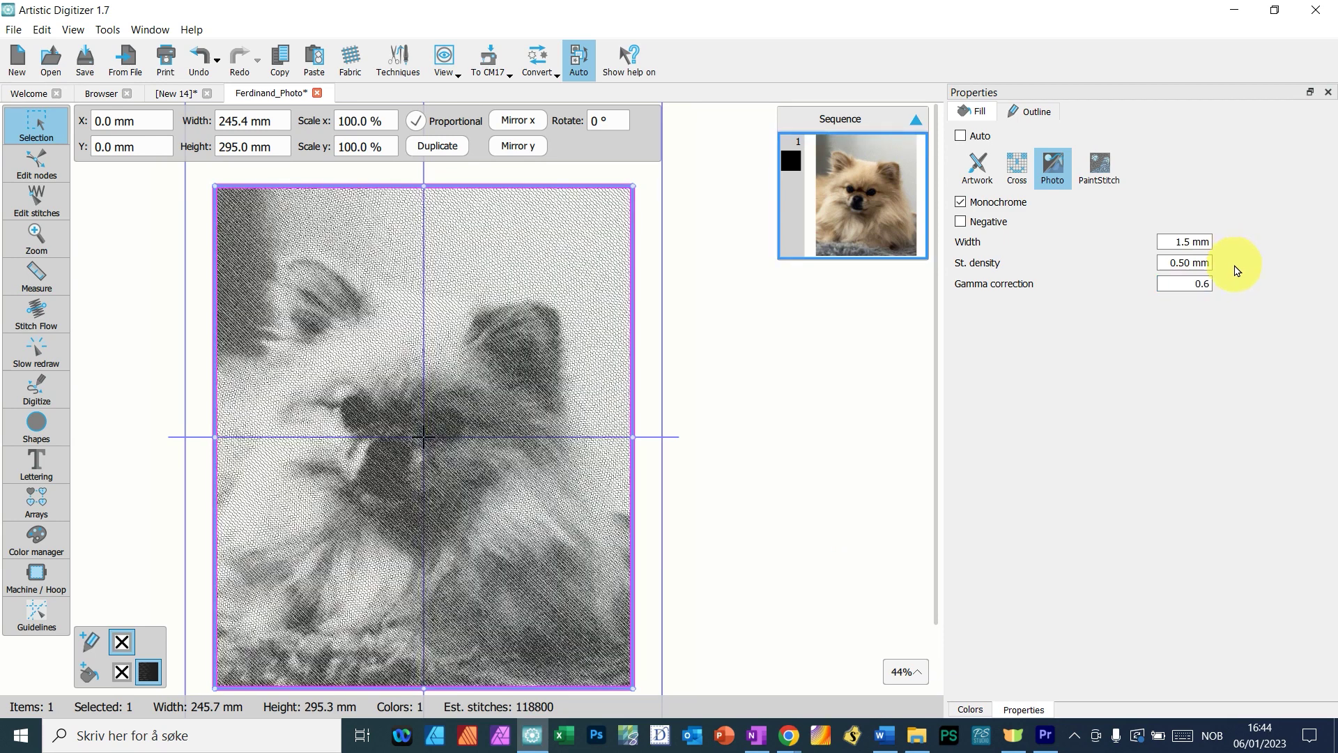
{"action": "double_click", "coordinate": [1205, 285]}
{"action": "key", "text": "Return"}
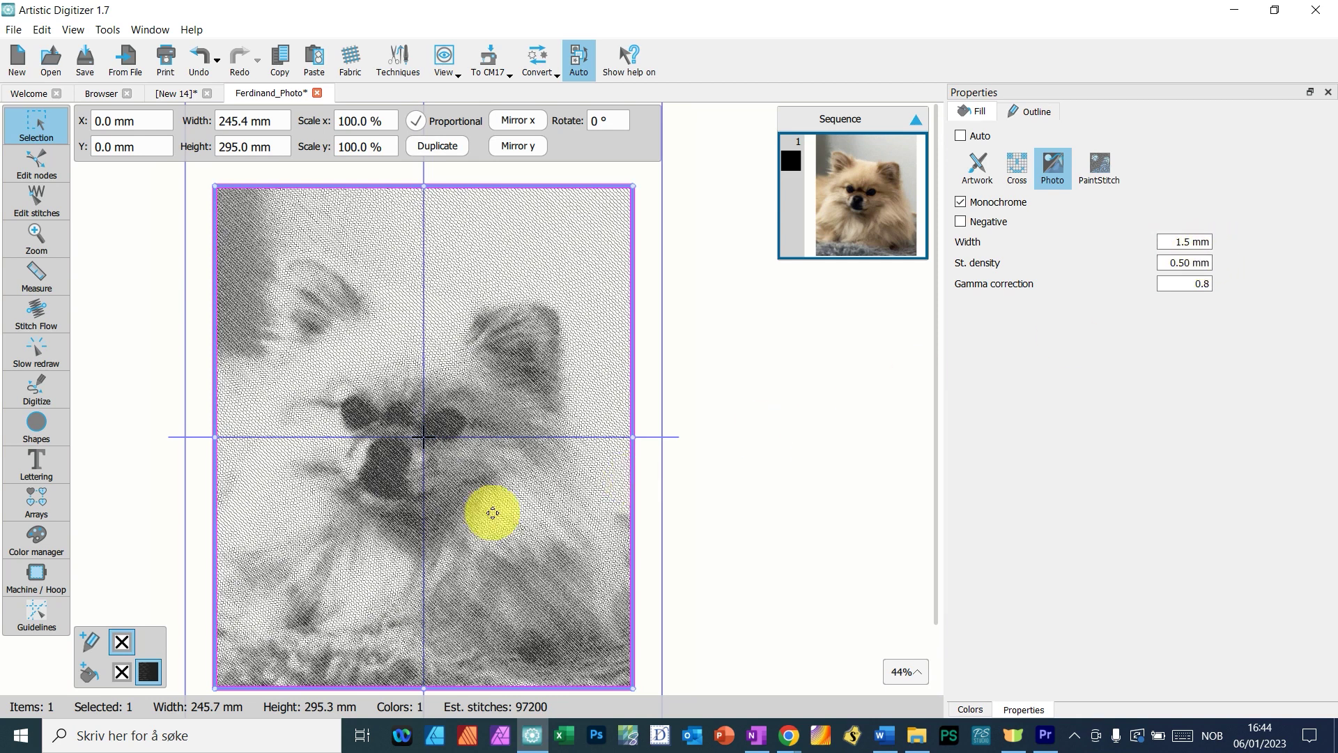
{"action": "scroll", "coordinate": [405, 497], "scroll_direction": "up", "scroll_amount": 5}
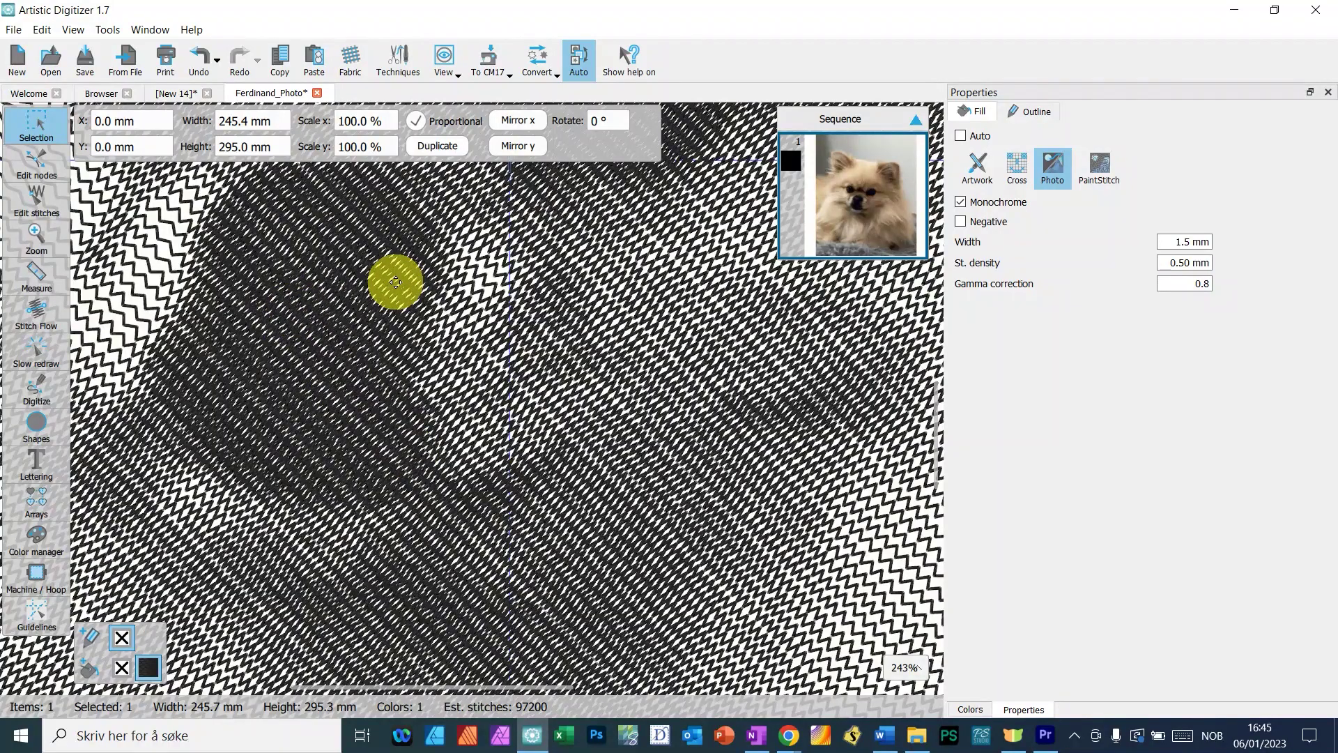
{"action": "scroll", "coordinate": [395, 283], "scroll_direction": "down", "scroll_amount": 6}
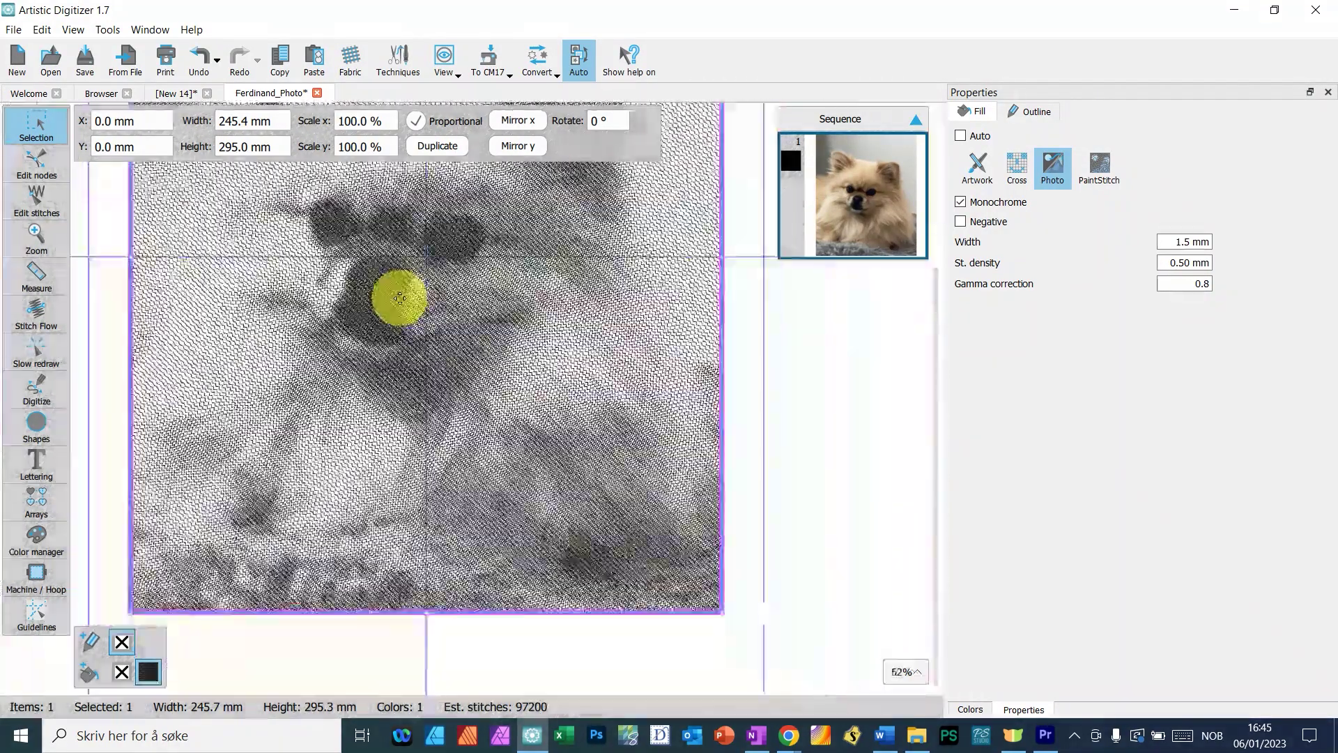
{"action": "left_click", "coordinate": [698, 309]}
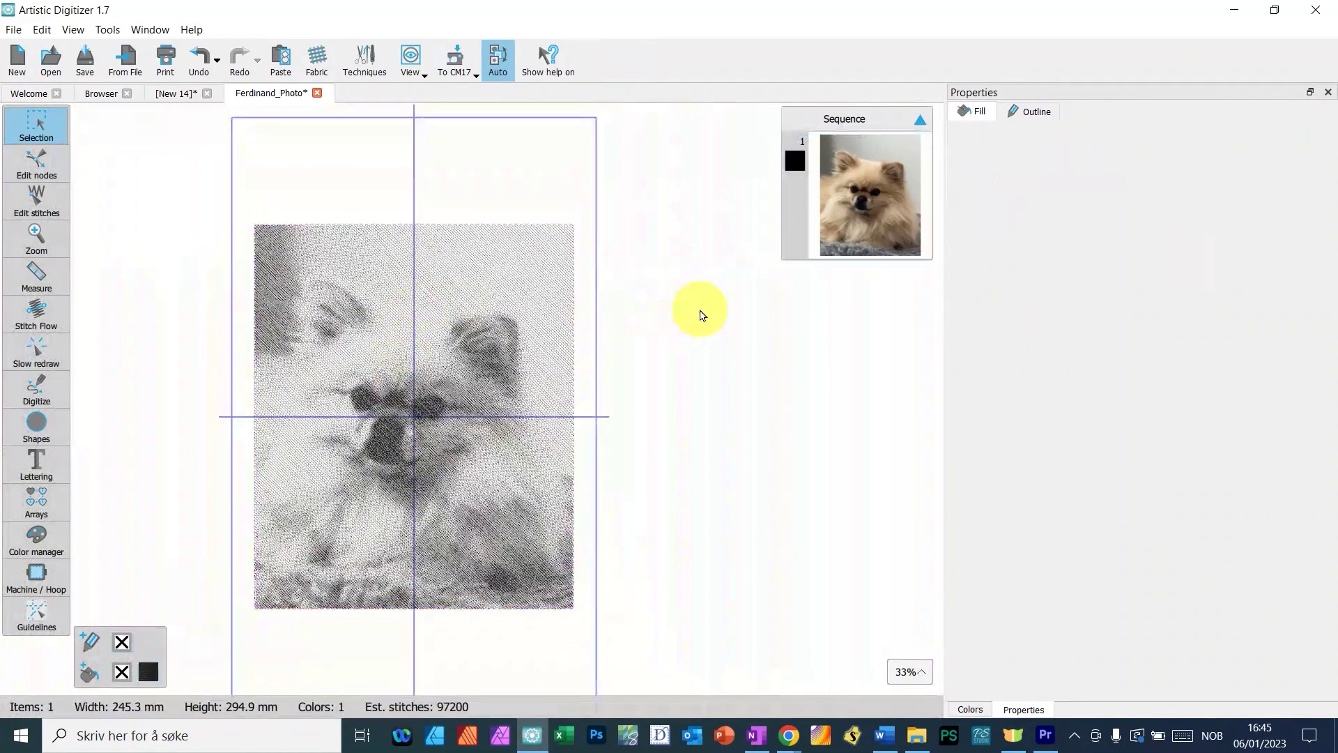
- Move the monochrome design outside the hoop and back to X -7.7 mm, Y 6.9 mm, and simulate it in Slow redraw
{"action": "left_click_drag", "start_coordinate": [469, 355], "coordinate": [838, 396]}
{"action": "left_click", "coordinate": [857, 380]}
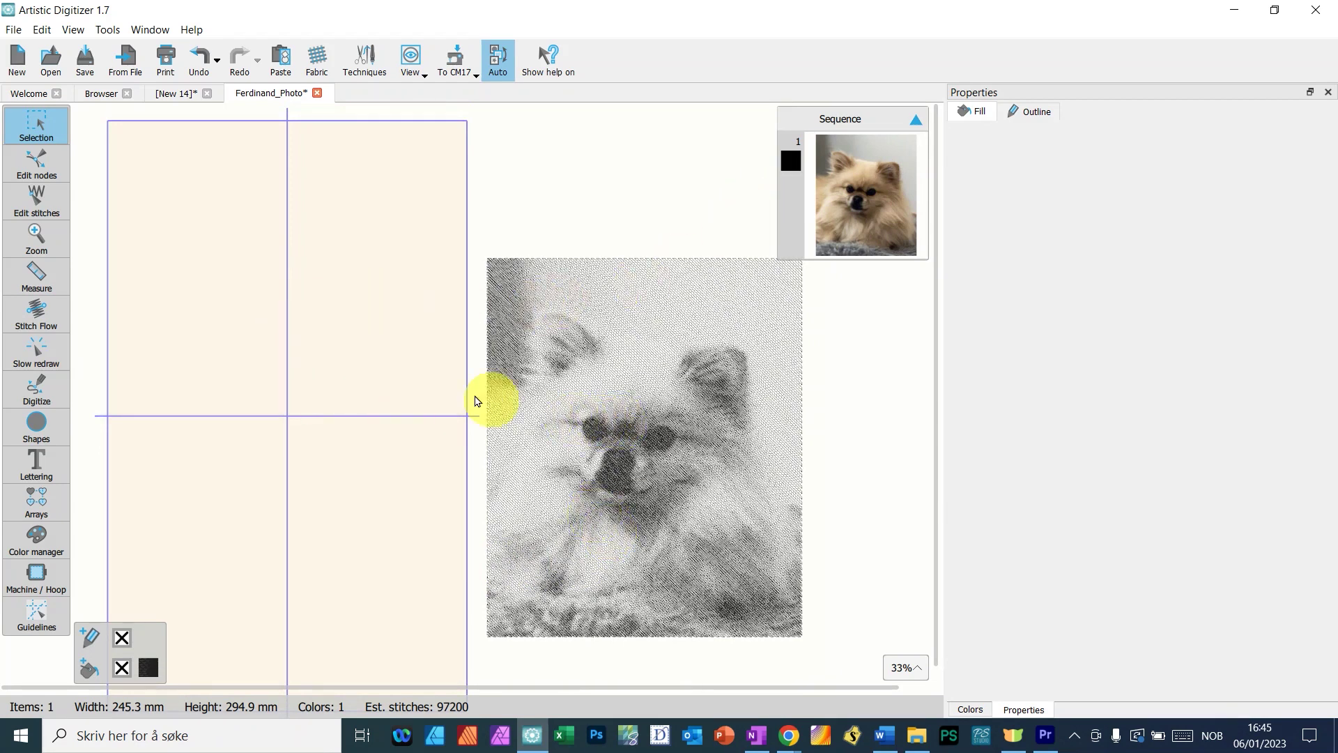
{"action": "left_click", "coordinate": [645, 453]}
{"action": "left_click_drag", "start_coordinate": [645, 442], "coordinate": [281, 404]}
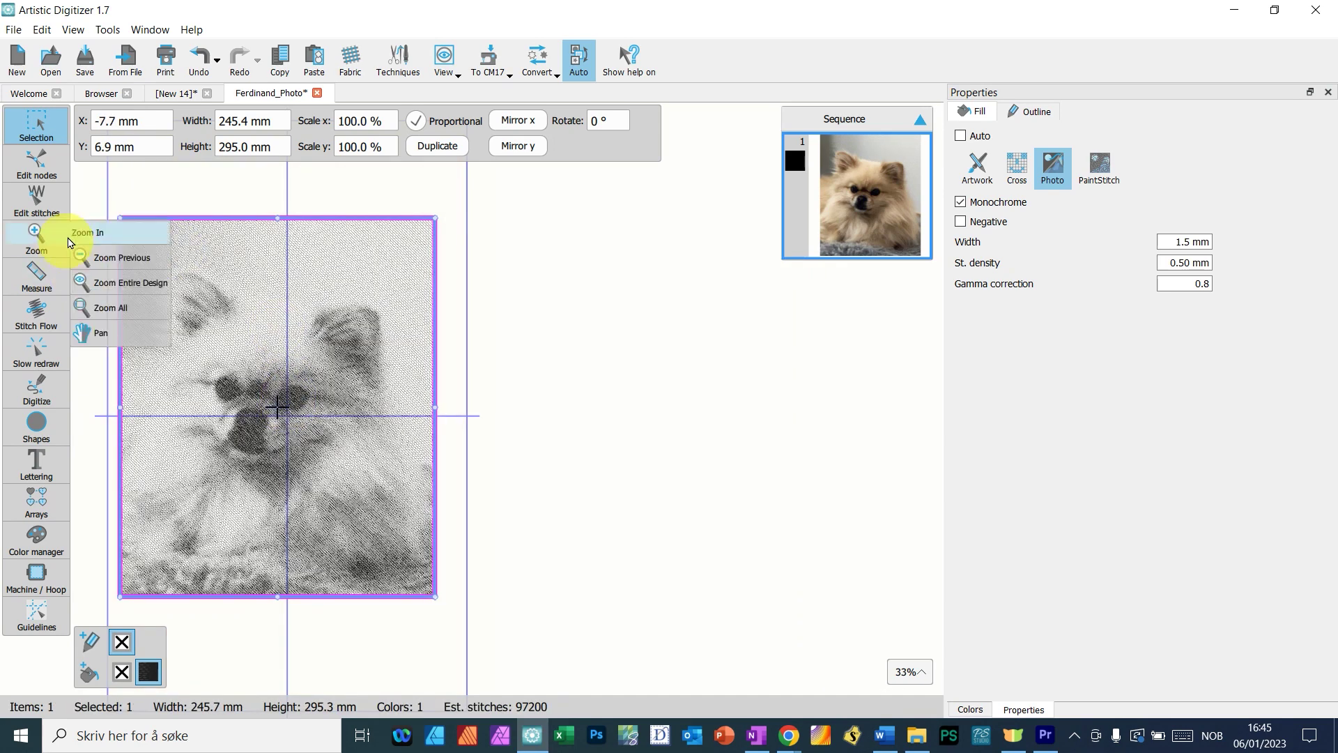
{"action": "left_click", "coordinate": [34, 357]}
{"action": "left_click", "coordinate": [77, 669]}
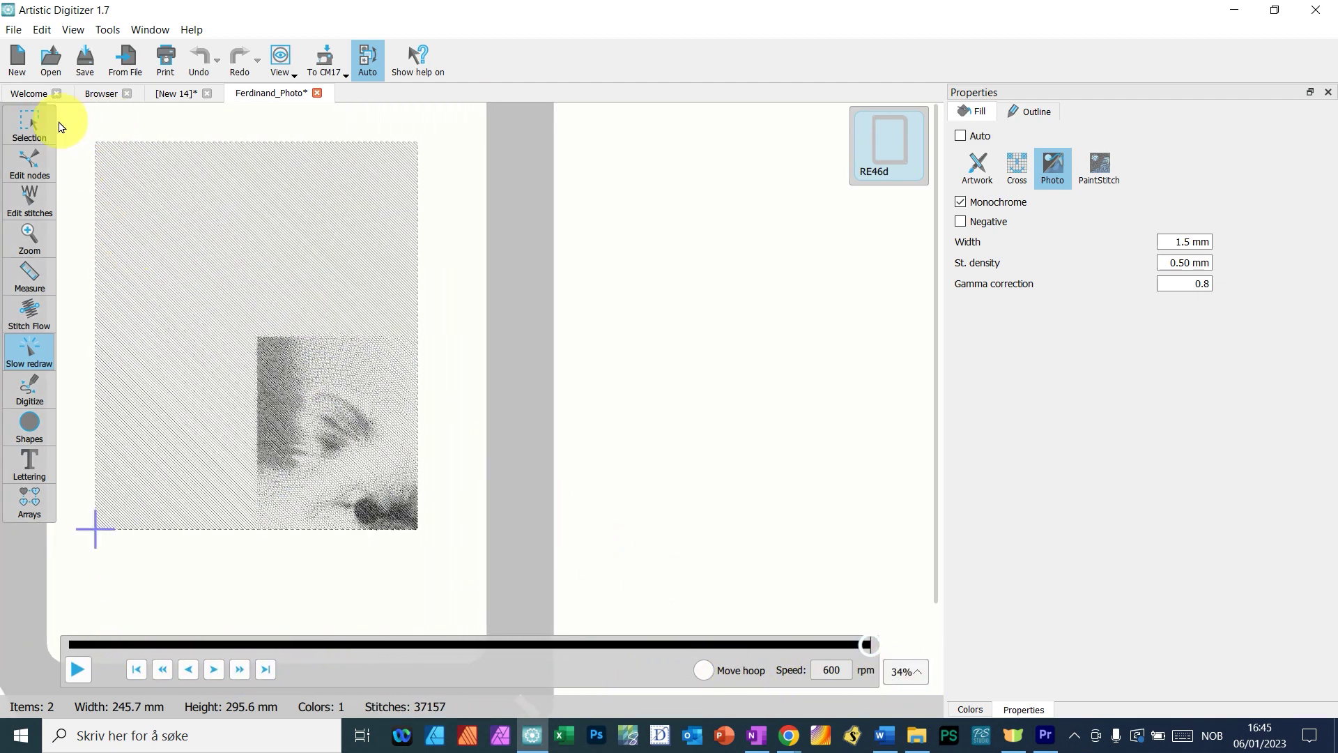
- Open Ferdinand_Photo.JPX from the Testing folder and run its Slow redraw through to the last black stitch
{"action": "left_click", "coordinate": [99, 101]}
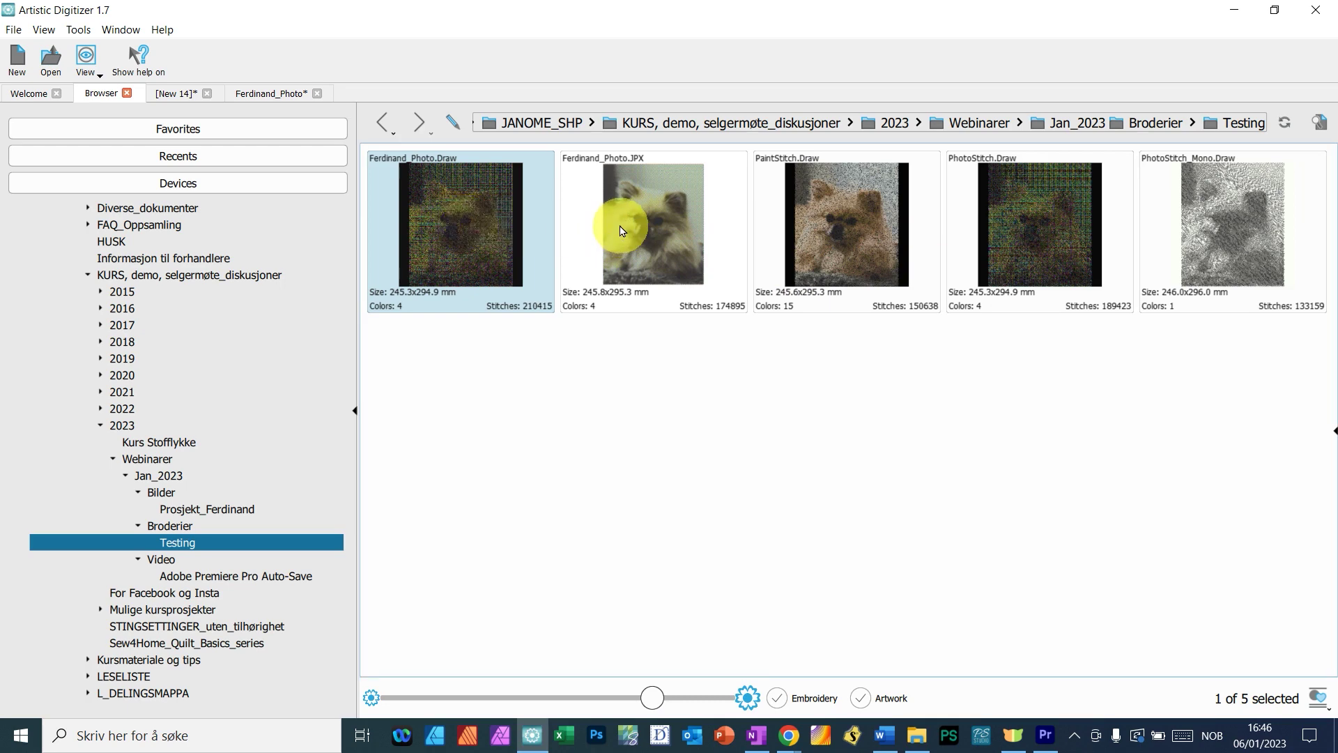
{"action": "double_click", "coordinate": [641, 232]}
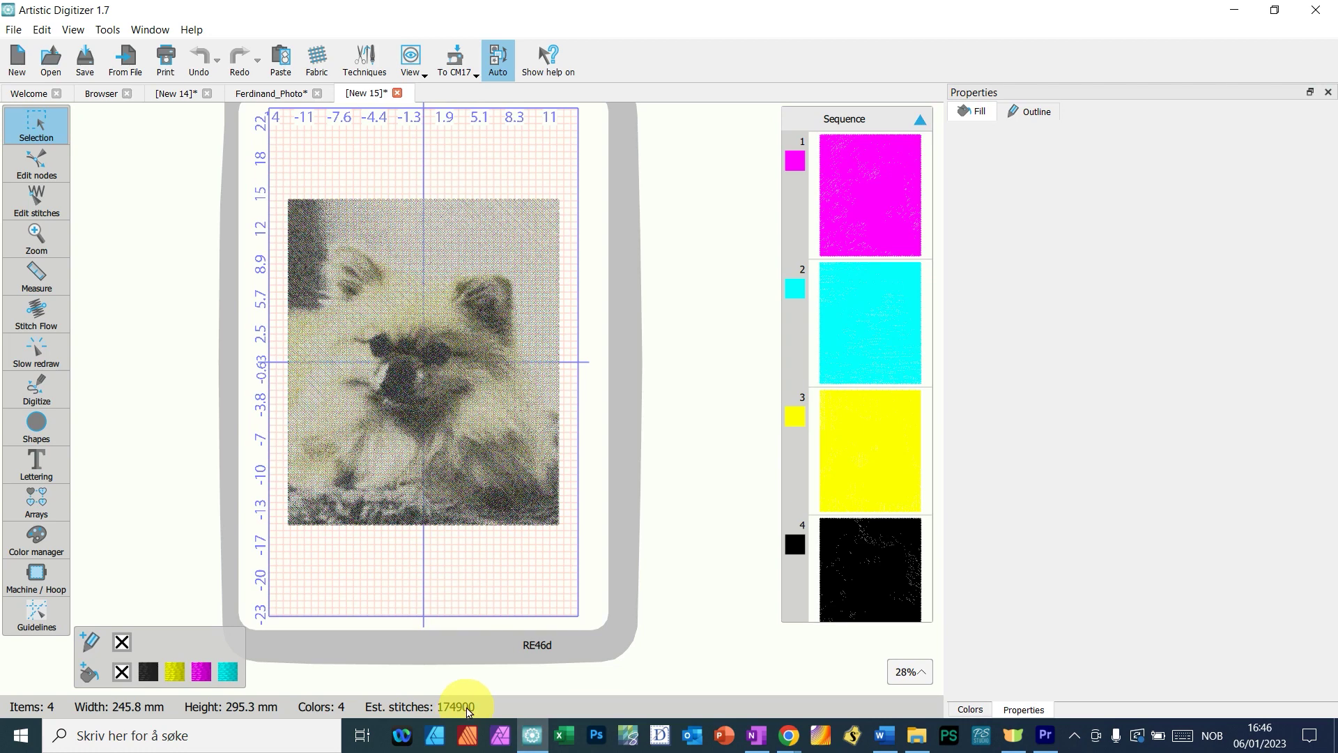
{"action": "left_click", "coordinate": [37, 351]}
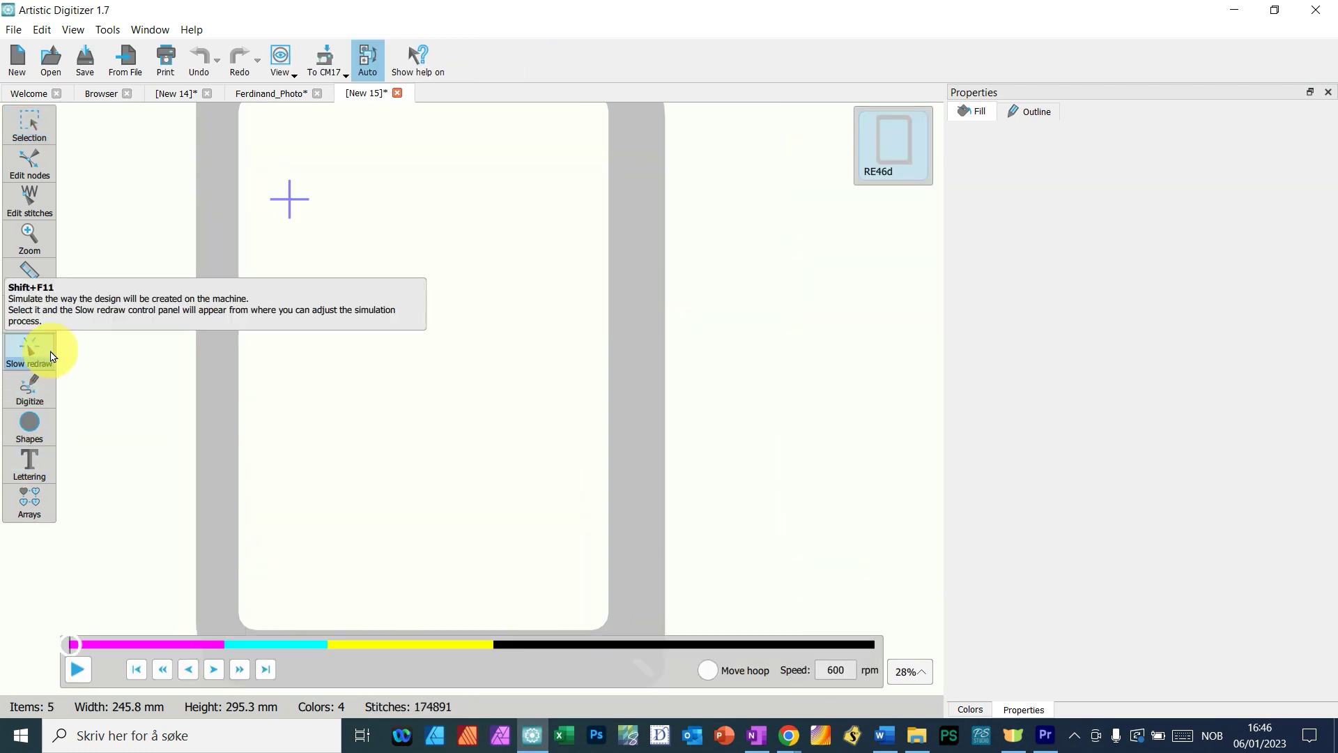
{"action": "left_click", "coordinate": [78, 669]}
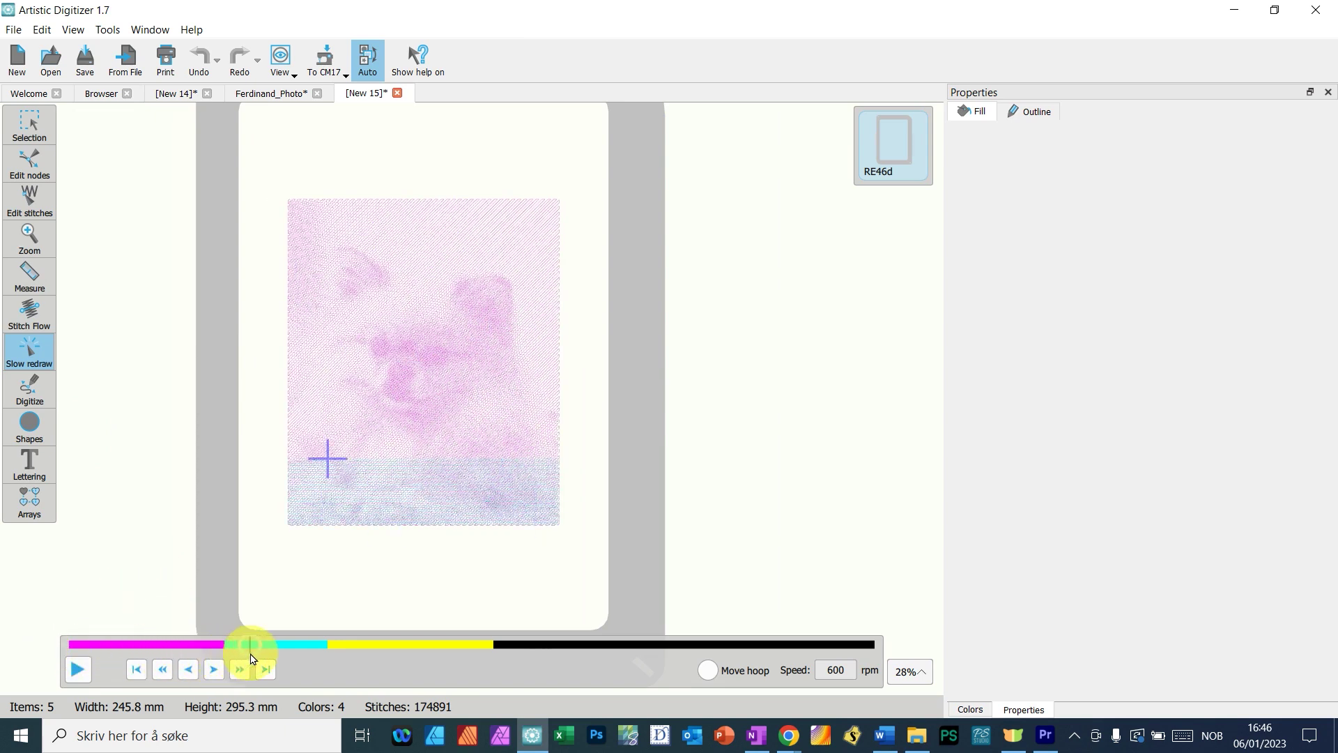
{"action": "left_click_drag", "start_coordinate": [282, 654], "coordinate": [950, 651]}
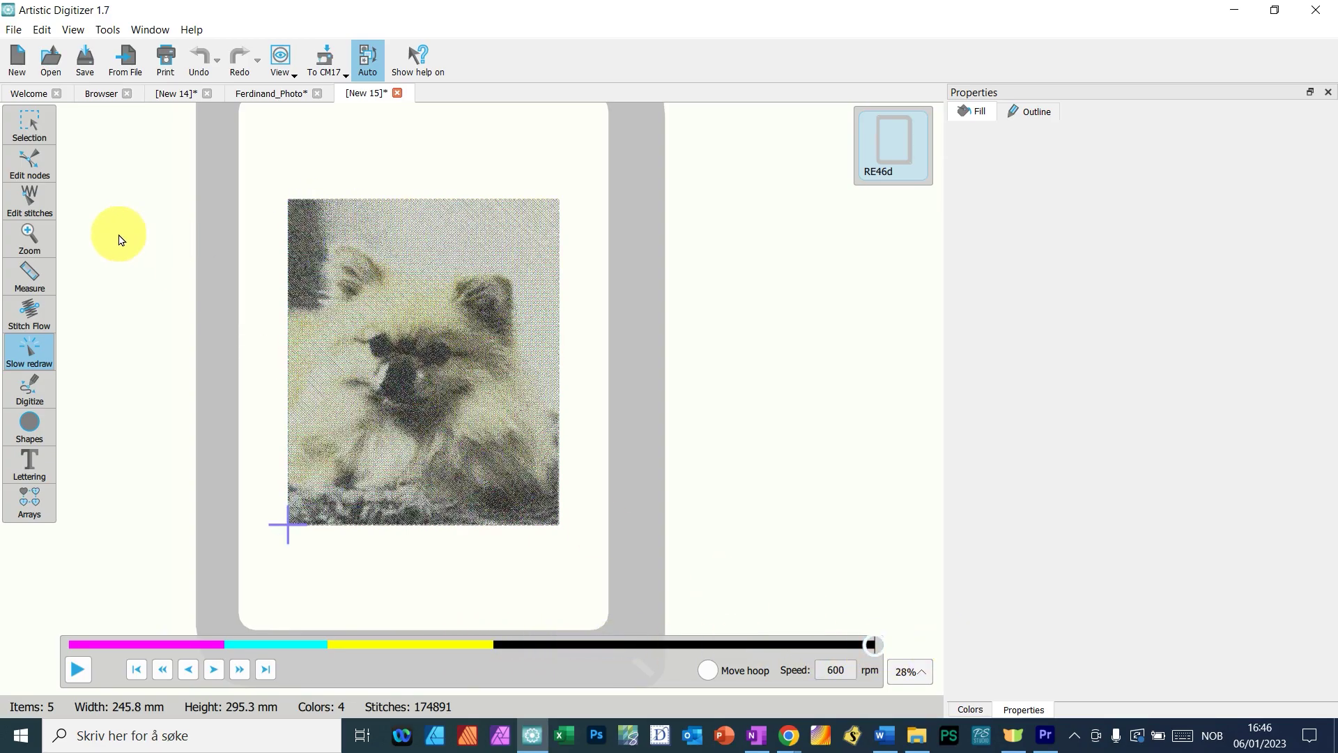
- Examine the fully stitched JPX design around the nose, and wind the simulation back to partway through the magenta layer
{"action": "scroll", "coordinate": [520, 430], "scroll_direction": "up", "scroll_amount": 5}
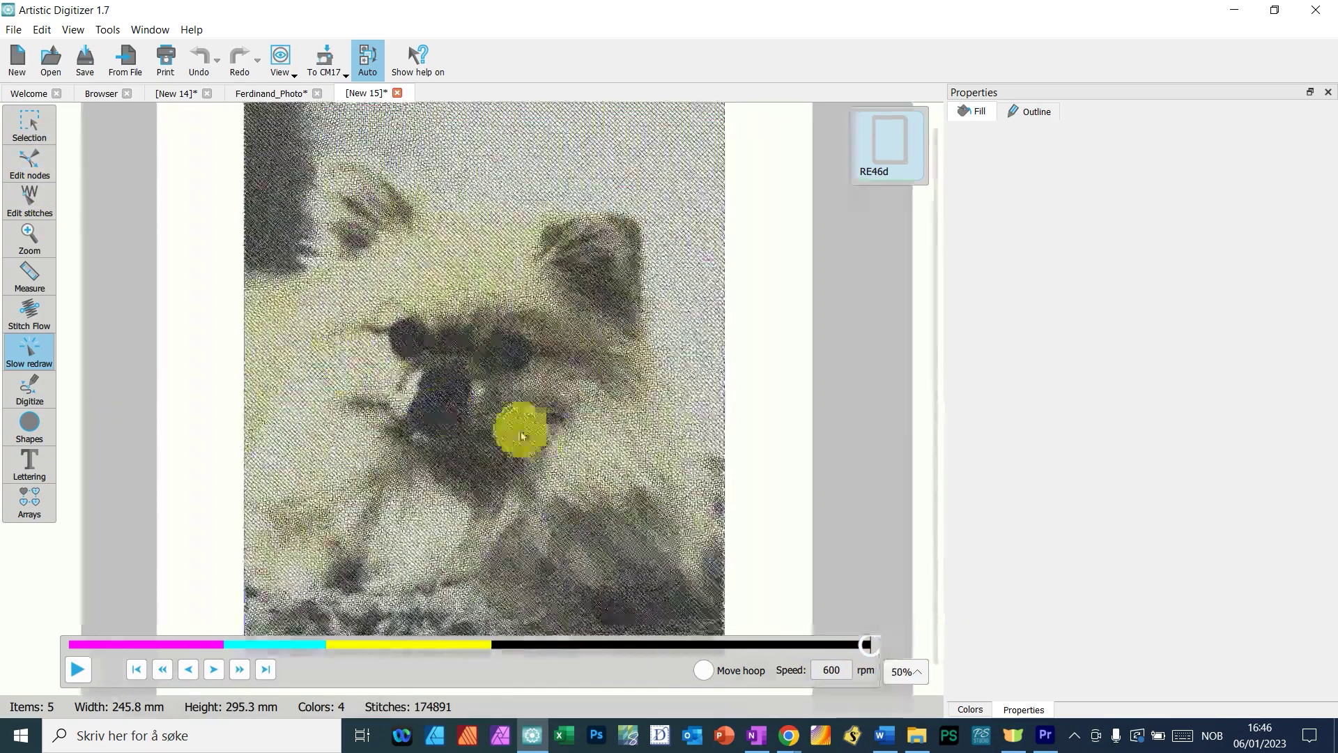
{"action": "scroll", "coordinate": [444, 419], "scroll_direction": "up", "scroll_amount": 2}
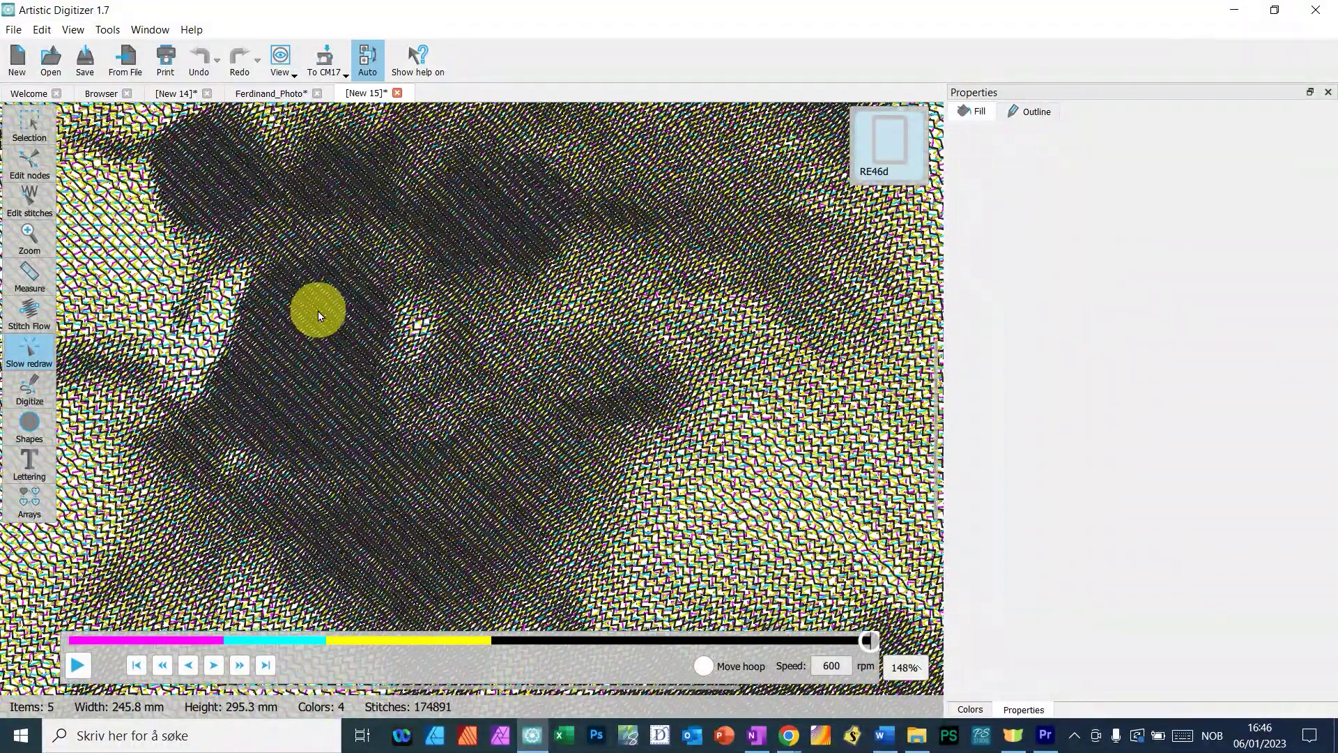
{"action": "scroll", "coordinate": [318, 315], "scroll_direction": "down", "scroll_amount": 5}
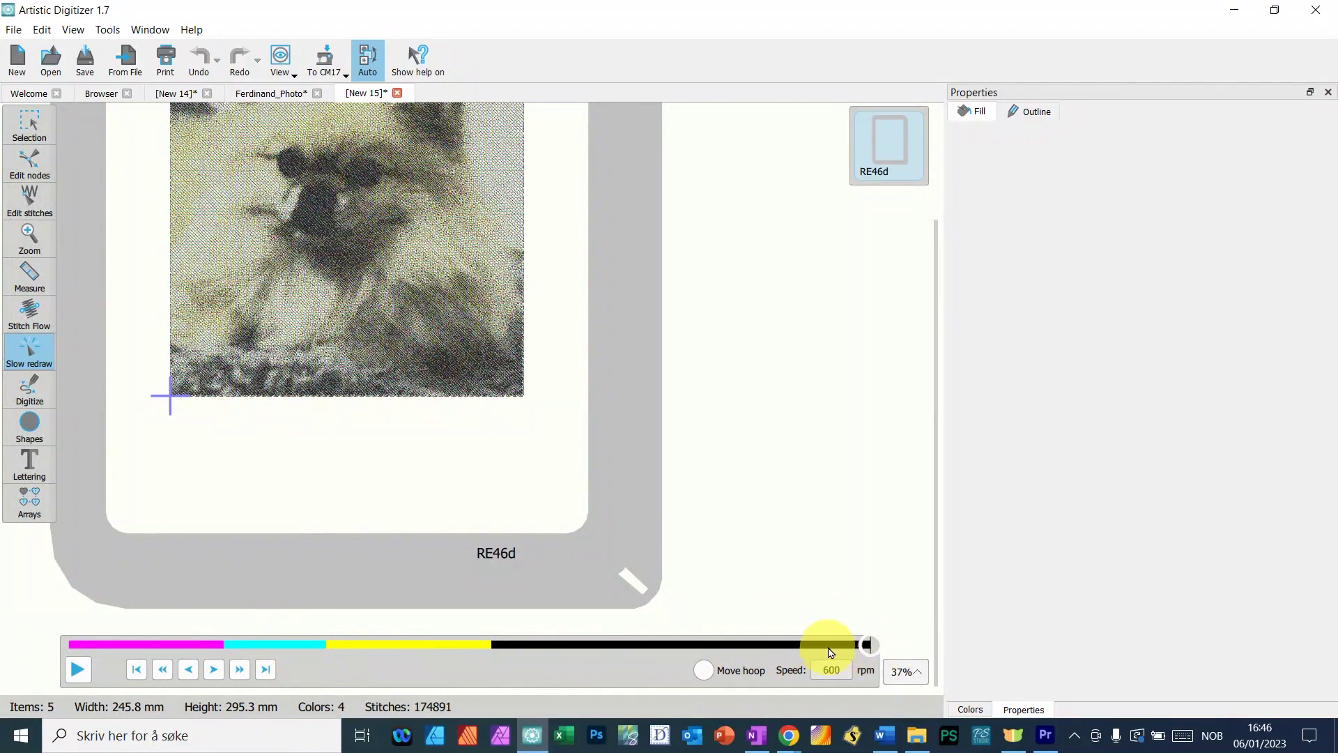
{"action": "left_click_drag", "start_coordinate": [863, 642], "coordinate": [132, 666]}
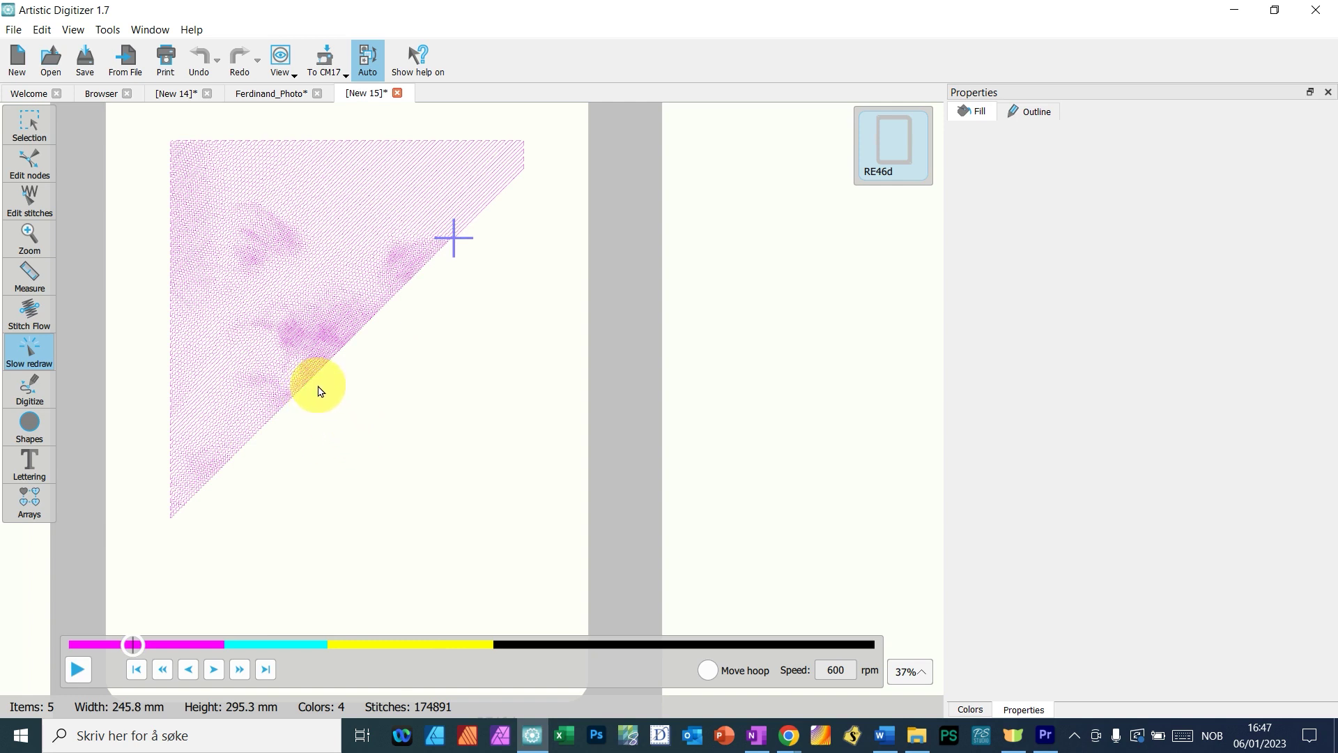
{"action": "mouse_move", "coordinate": [144, 636]}
{"action": "left_mouse_down"}
{"action": "mouse_move", "coordinate": [224, 650]}
{"action": "mouse_move", "coordinate": [81, 651]}
{"action": "mouse_move", "coordinate": [173, 664]}
{"action": "mouse_move", "coordinate": [173, 644]}
{"action": "left_mouse_up"}
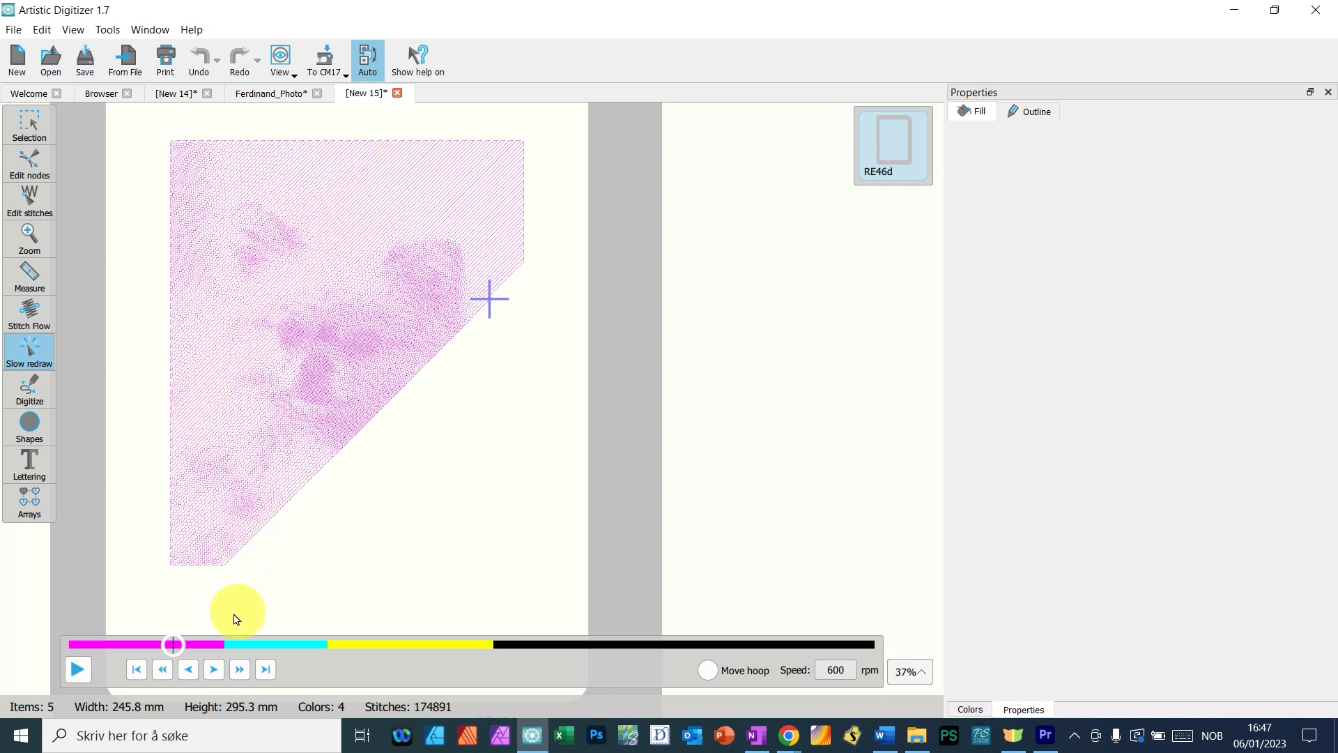
- Advance the Slow redraw simulation to the end of the magenta layer, inspect the stitching, and leave the simulation
{"action": "mouse_move", "coordinate": [173, 645]}
{"action": "left_mouse_down"}
{"action": "mouse_move", "coordinate": [155, 648]}
{"action": "mouse_move", "coordinate": [278, 667]}
{"action": "mouse_move", "coordinate": [140, 663]}
{"action": "mouse_move", "coordinate": [209, 642]}
{"action": "mouse_move", "coordinate": [188, 668]}
{"action": "mouse_move", "coordinate": [209, 670]}
{"action": "mouse_move", "coordinate": [209, 643]}
{"action": "left_mouse_up"}
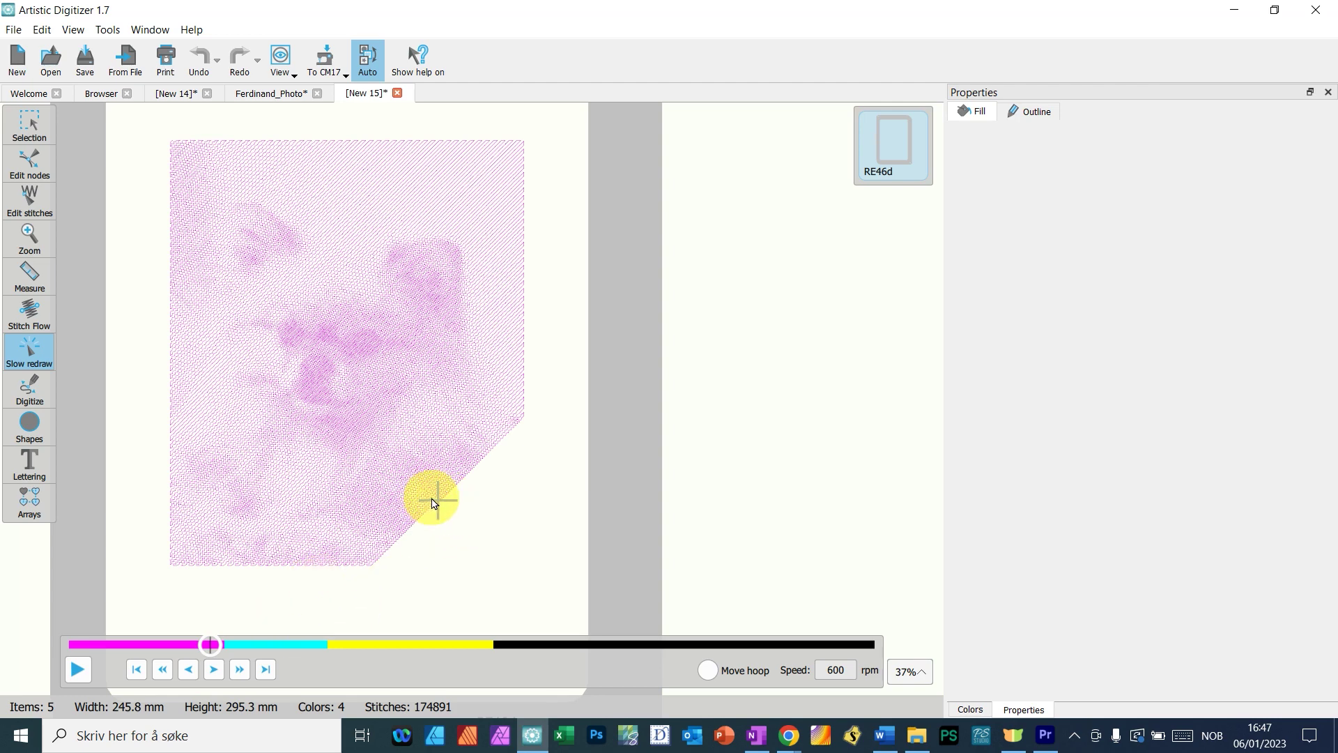
{"action": "left_click_drag", "start_coordinate": [204, 644], "coordinate": [226, 668]}
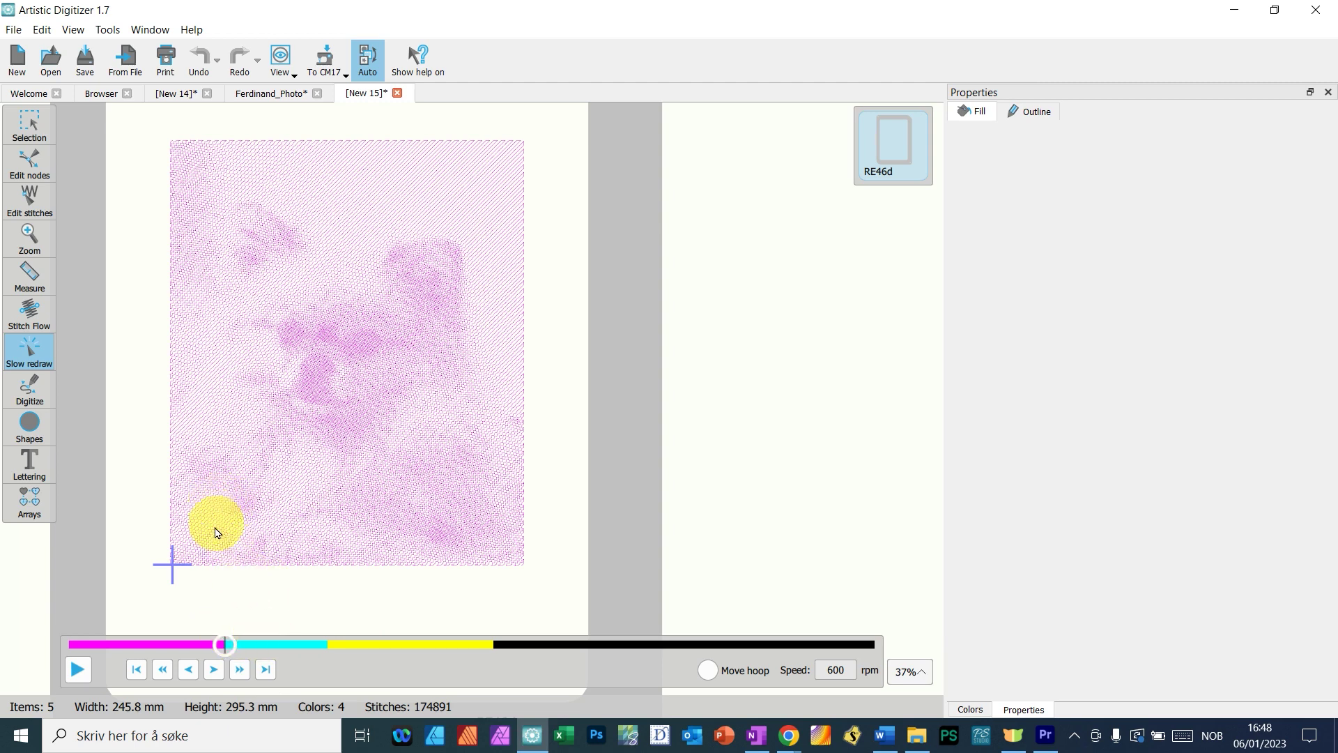
{"action": "scroll", "coordinate": [215, 534], "scroll_direction": "up", "scroll_amount": 2}
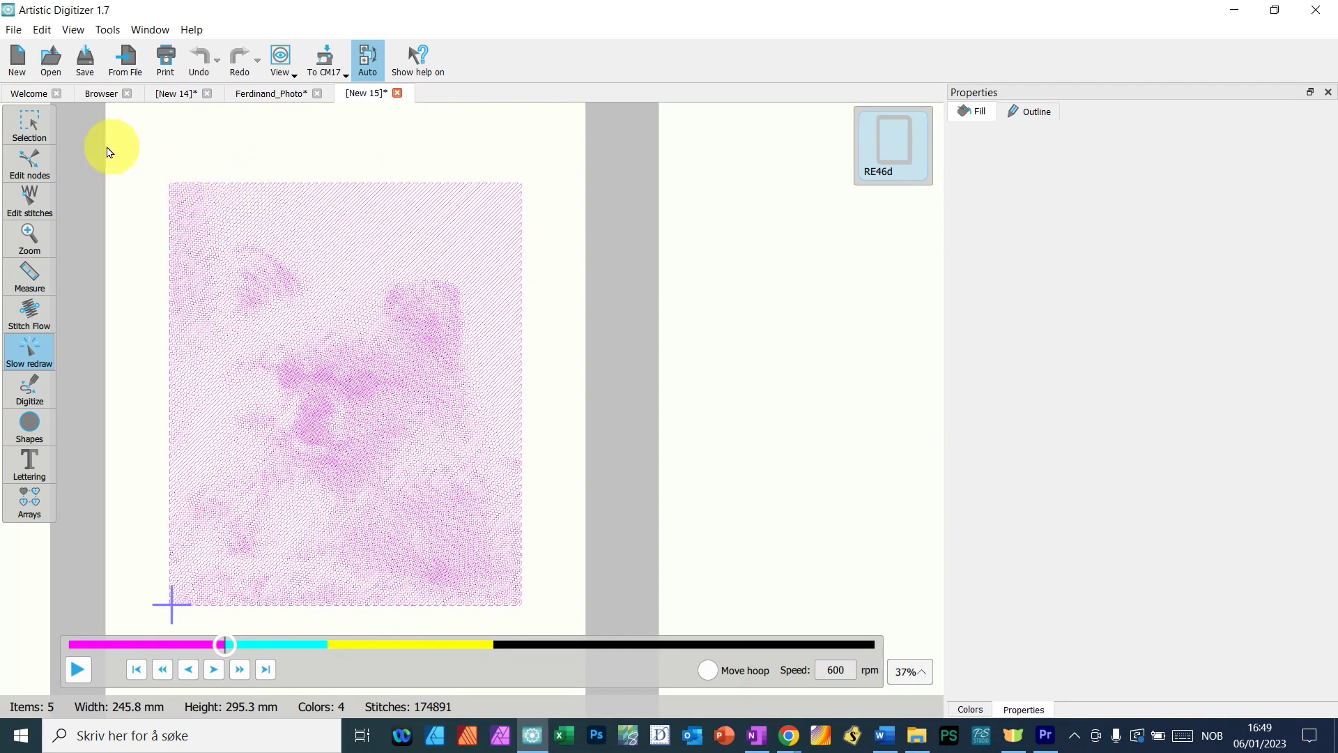
{"action": "left_click", "coordinate": [20, 136]}
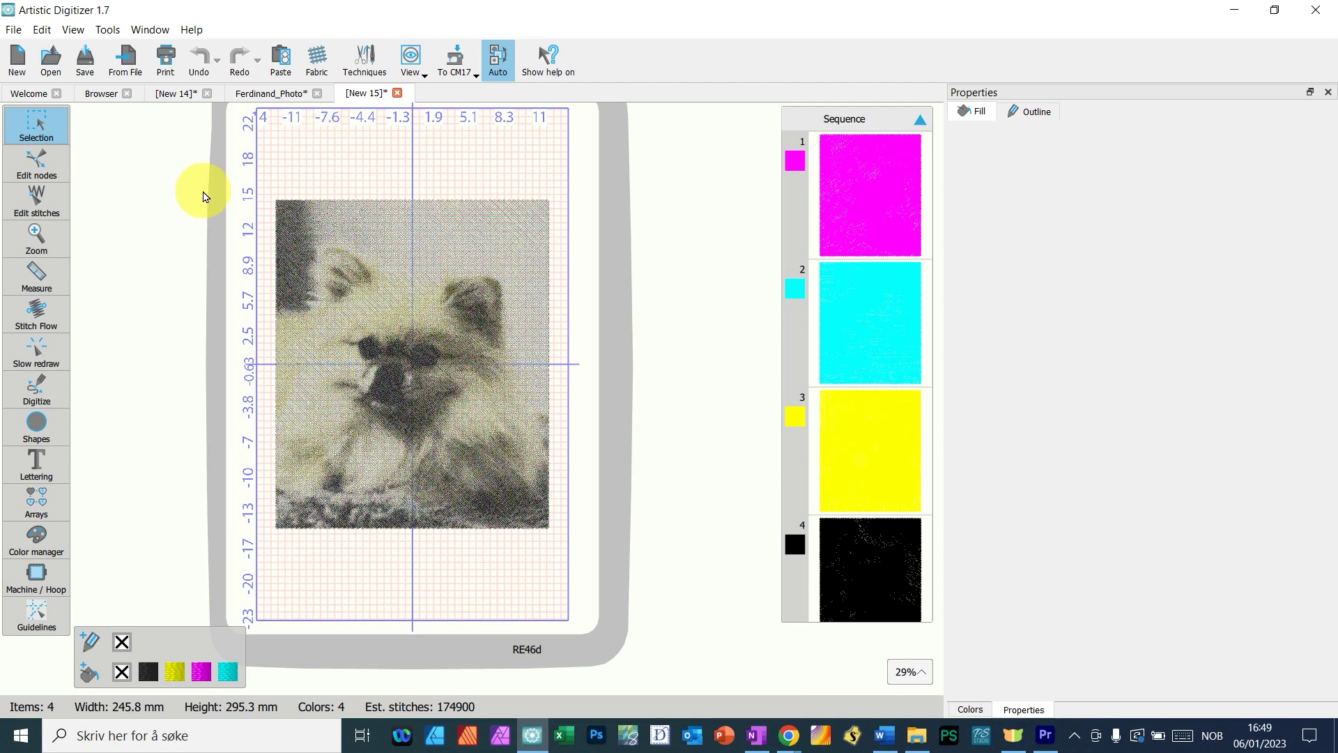
- Create a new design and draw an outline shape running back and forth down the RE46d hoop in eight horizontal rows
{"action": "left_click", "coordinate": [31, 69]}
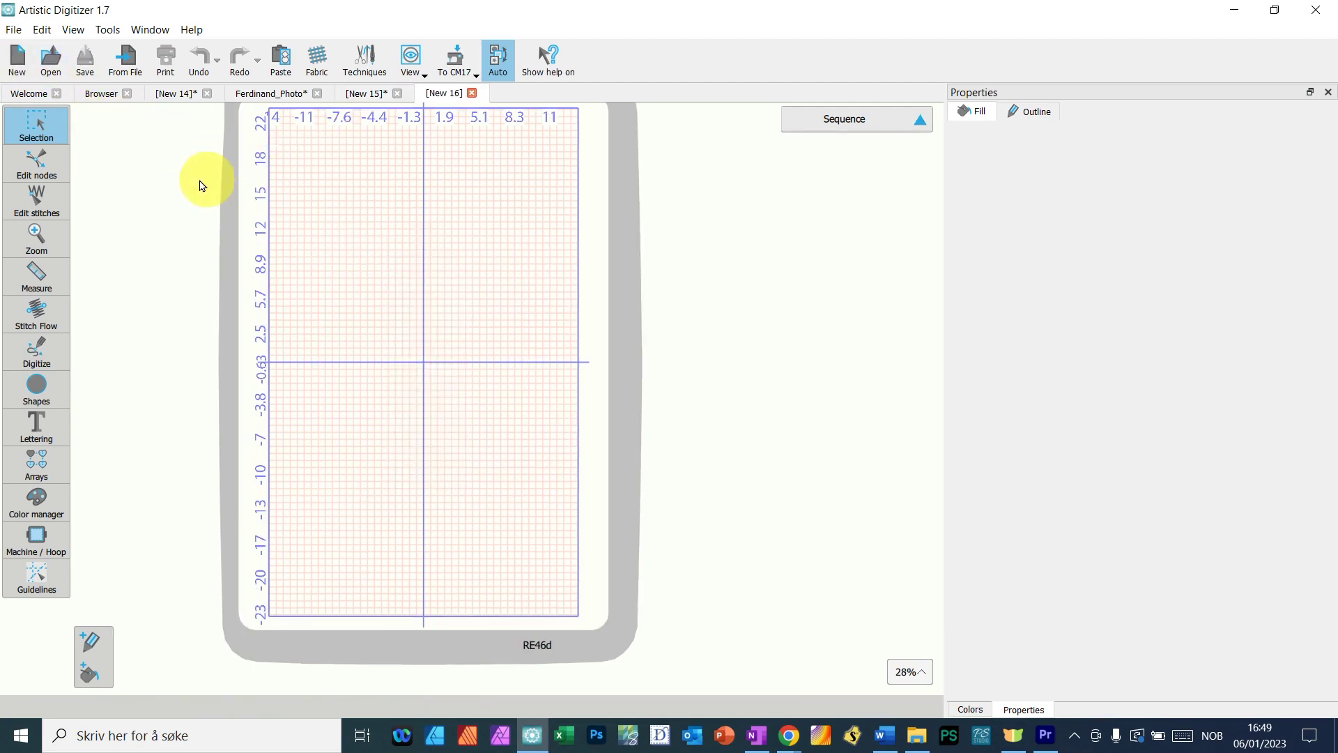
{"action": "left_click", "coordinate": [37, 351]}
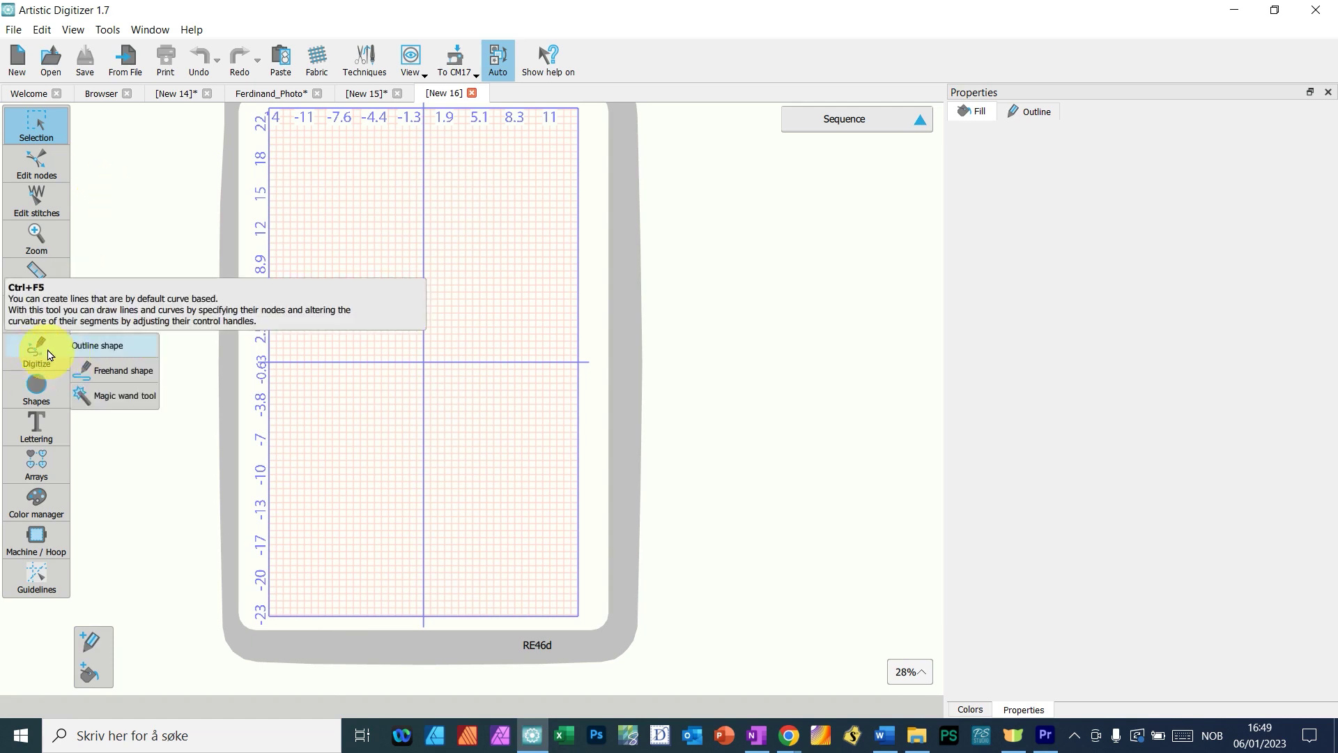
{"action": "left_click", "coordinate": [84, 346]}
{"action": "left_click", "coordinate": [284, 149]}
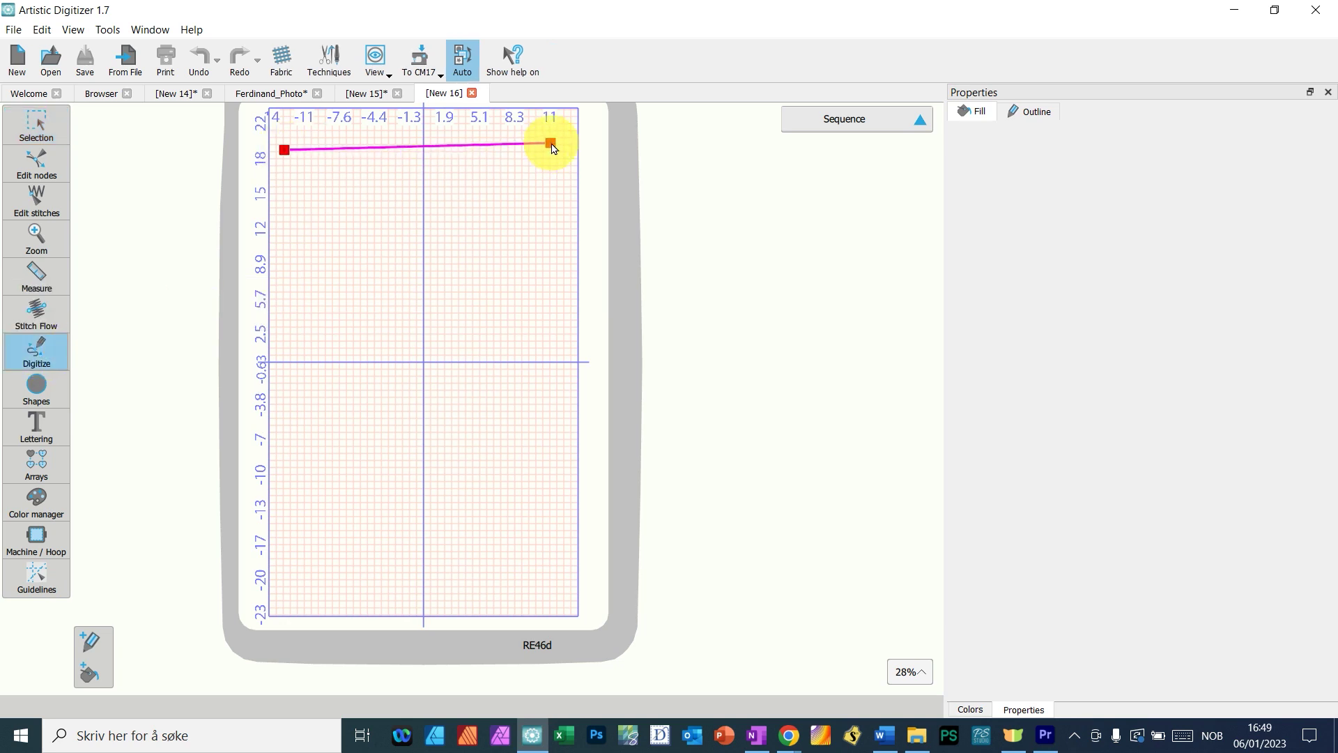
{"action": "left_click", "coordinate": [560, 146]}
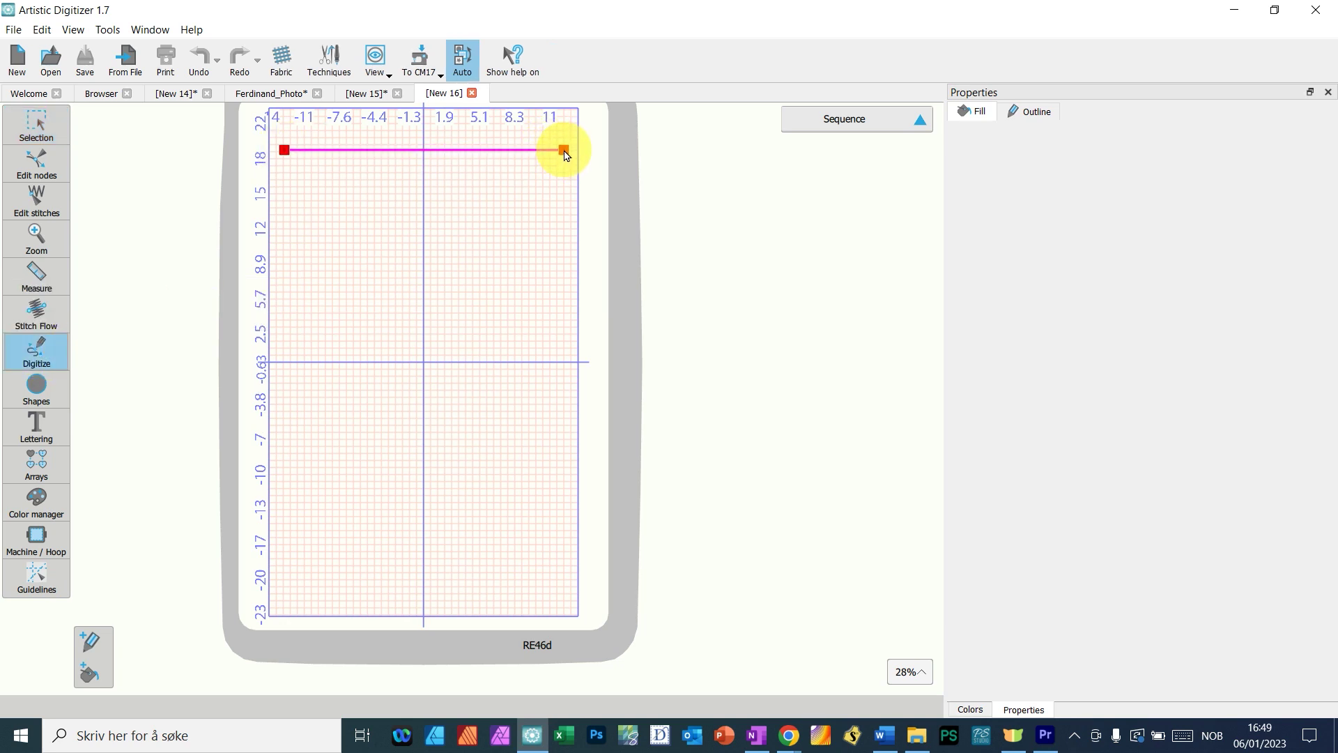
{"action": "left_click", "coordinate": [564, 149]}
{"action": "left_click", "coordinate": [564, 199]}
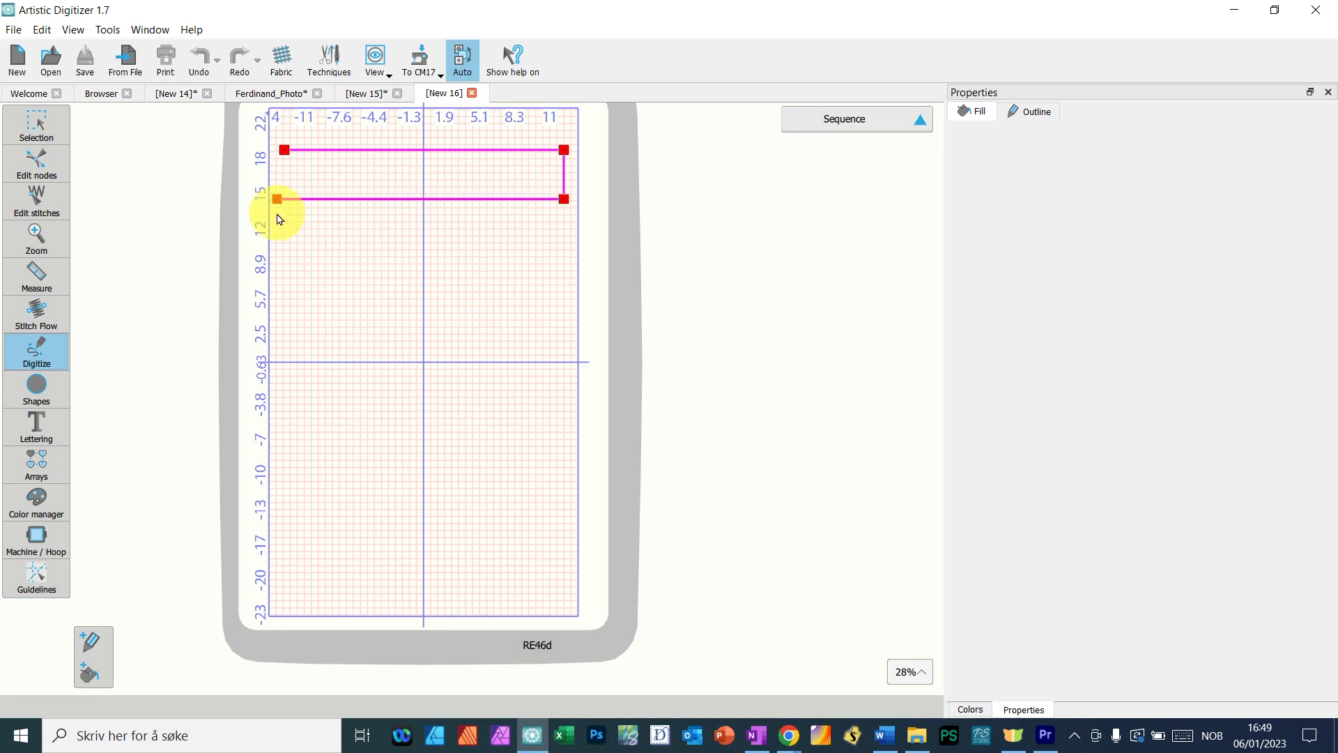
{"action": "left_click", "coordinate": [285, 208]}
{"action": "left_click", "coordinate": [284, 261]}
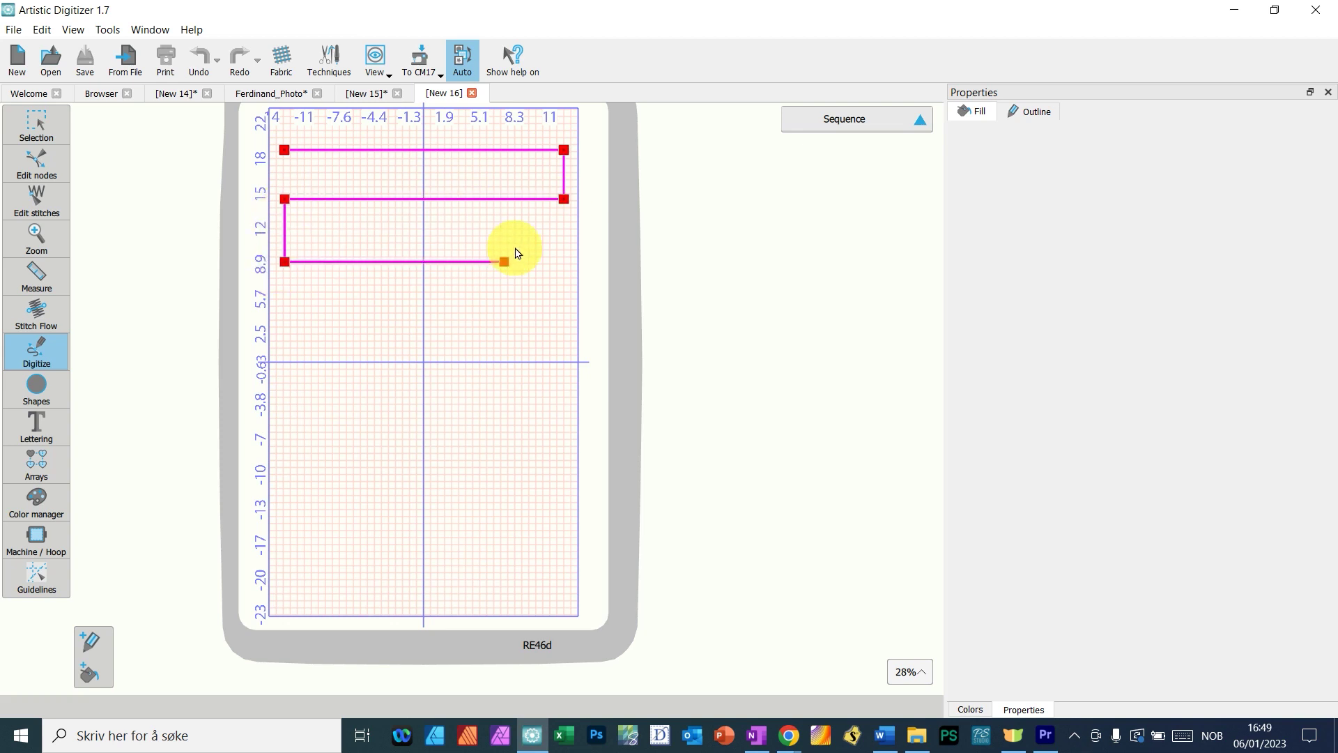
{"action": "left_click", "coordinate": [560, 261]}
{"action": "left_click", "coordinate": [561, 311]}
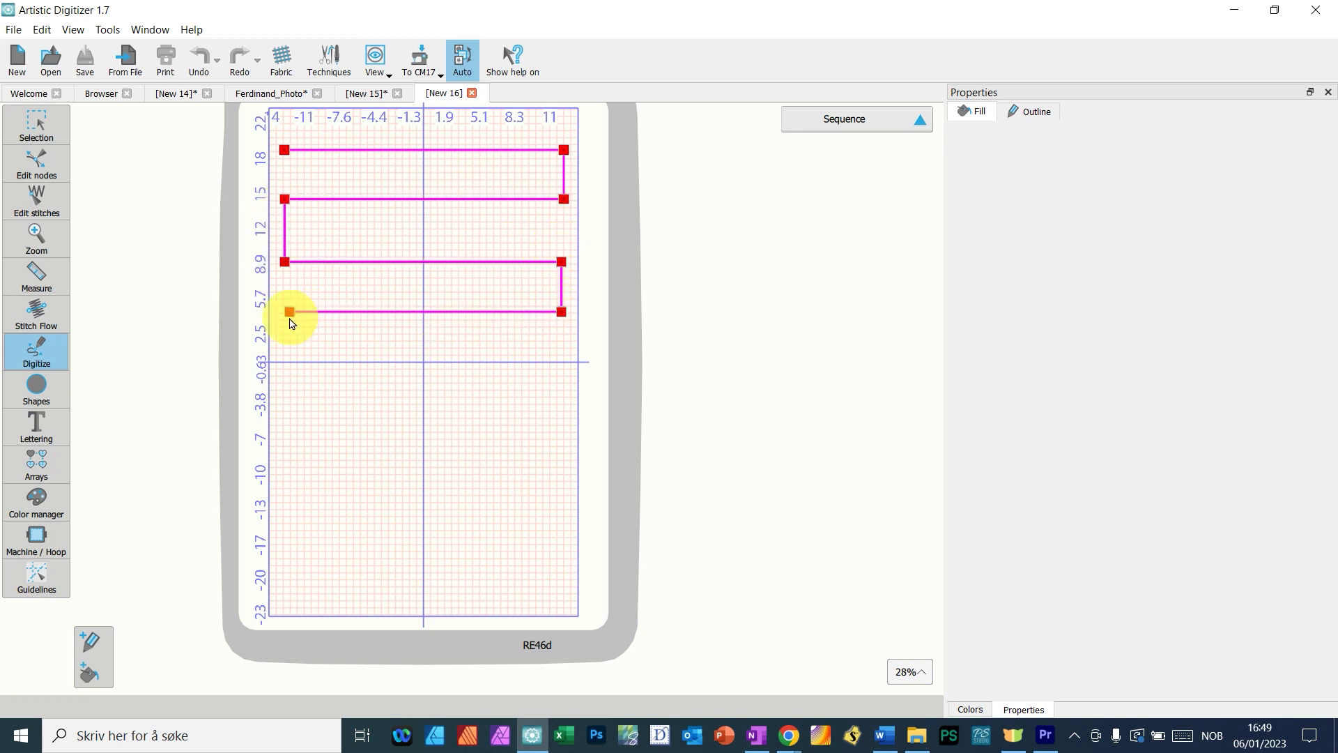
{"action": "left_click", "coordinate": [280, 311]}
{"action": "left_click", "coordinate": [280, 375]}
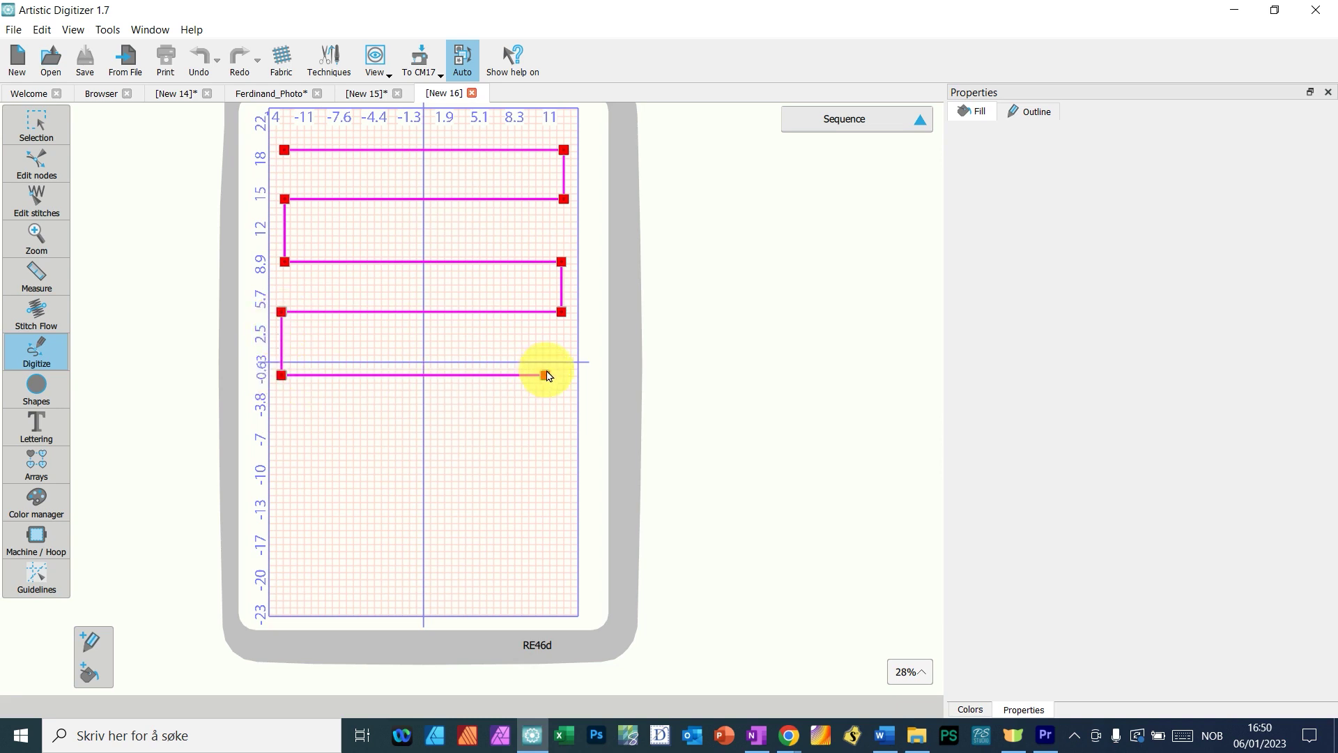
{"action": "left_click", "coordinate": [561, 375]}
{"action": "left_click", "coordinate": [561, 424]}
{"action": "left_click", "coordinate": [286, 425]}
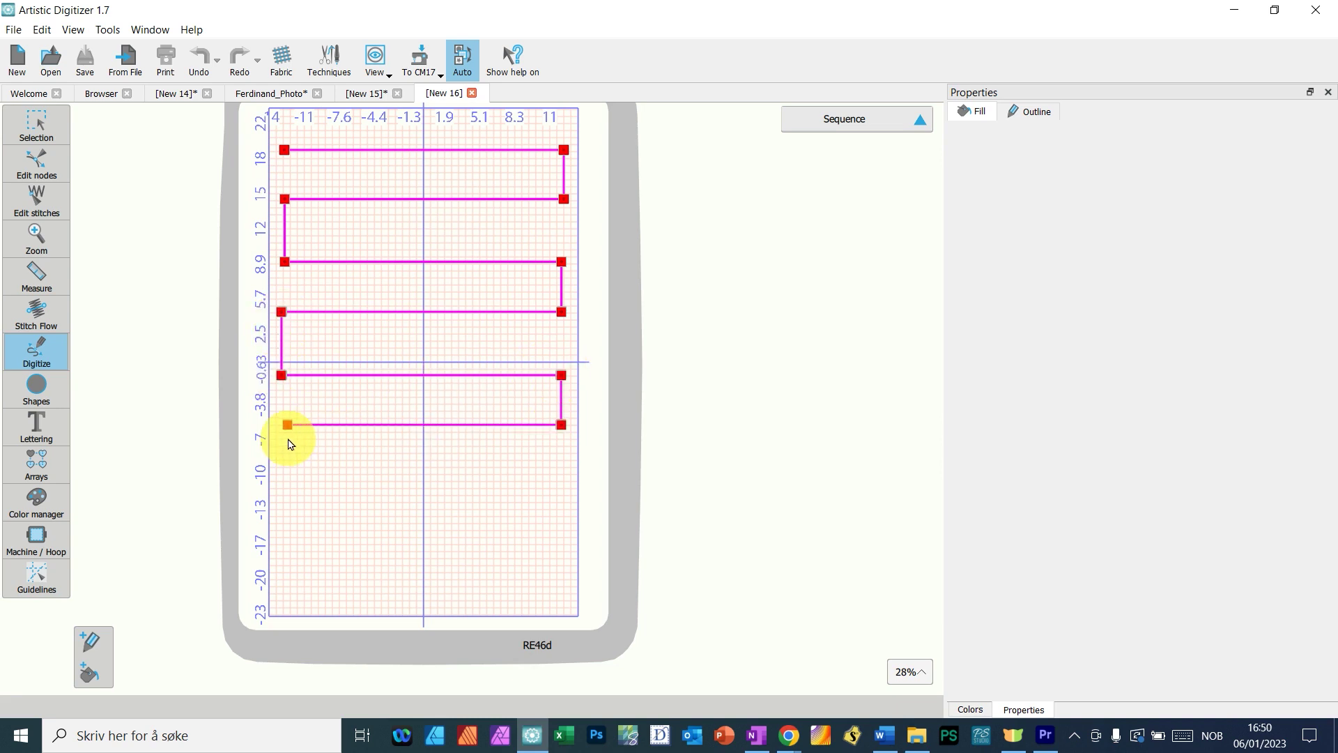
{"action": "left_click", "coordinate": [286, 490]}
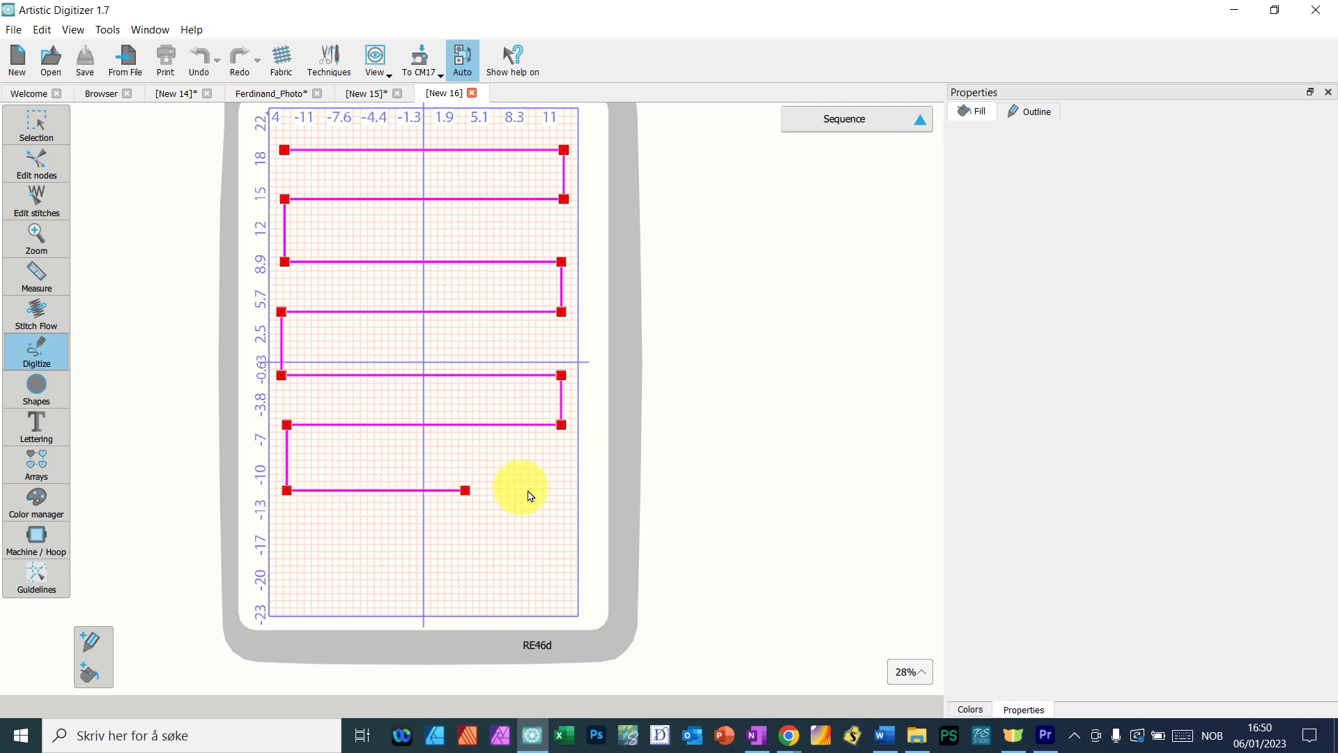
{"action": "left_click", "coordinate": [556, 490]}
{"action": "left_click", "coordinate": [556, 544]}
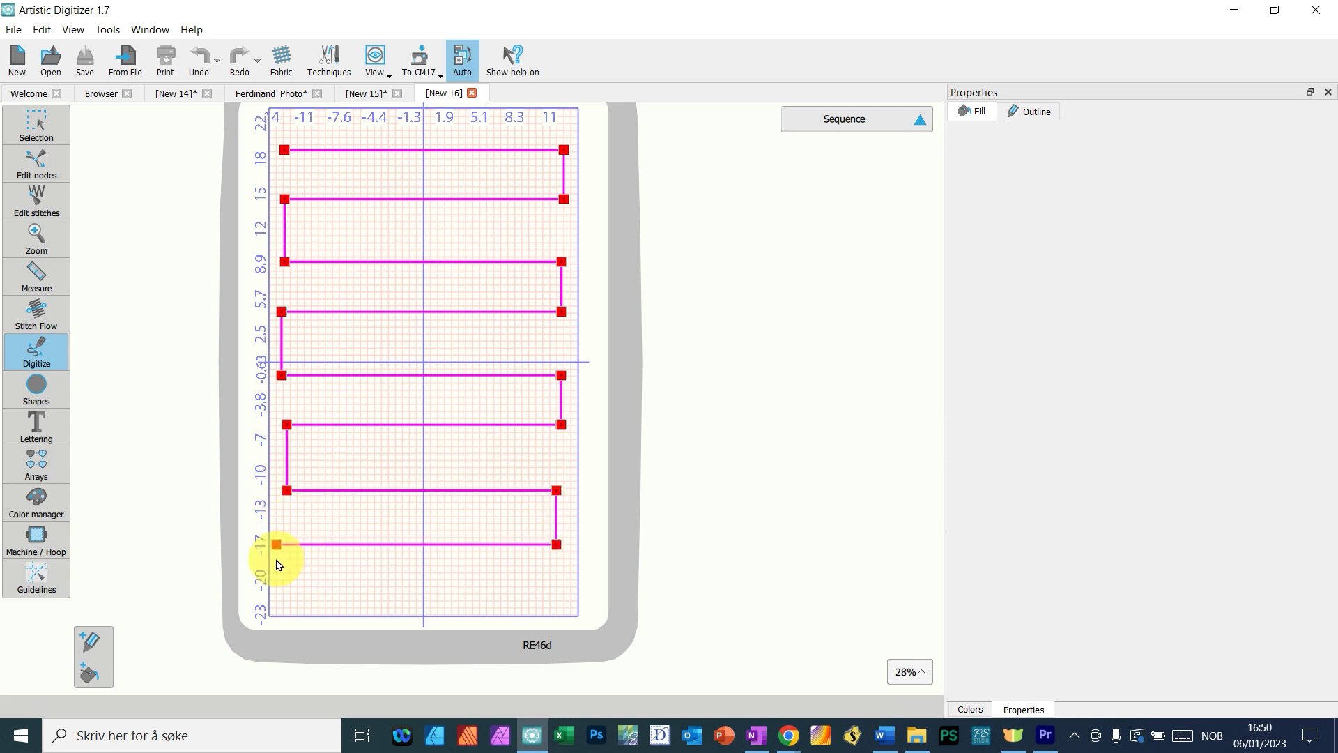
{"action": "left_click", "coordinate": [275, 544]}
{"action": "left_click", "coordinate": [275, 585]}
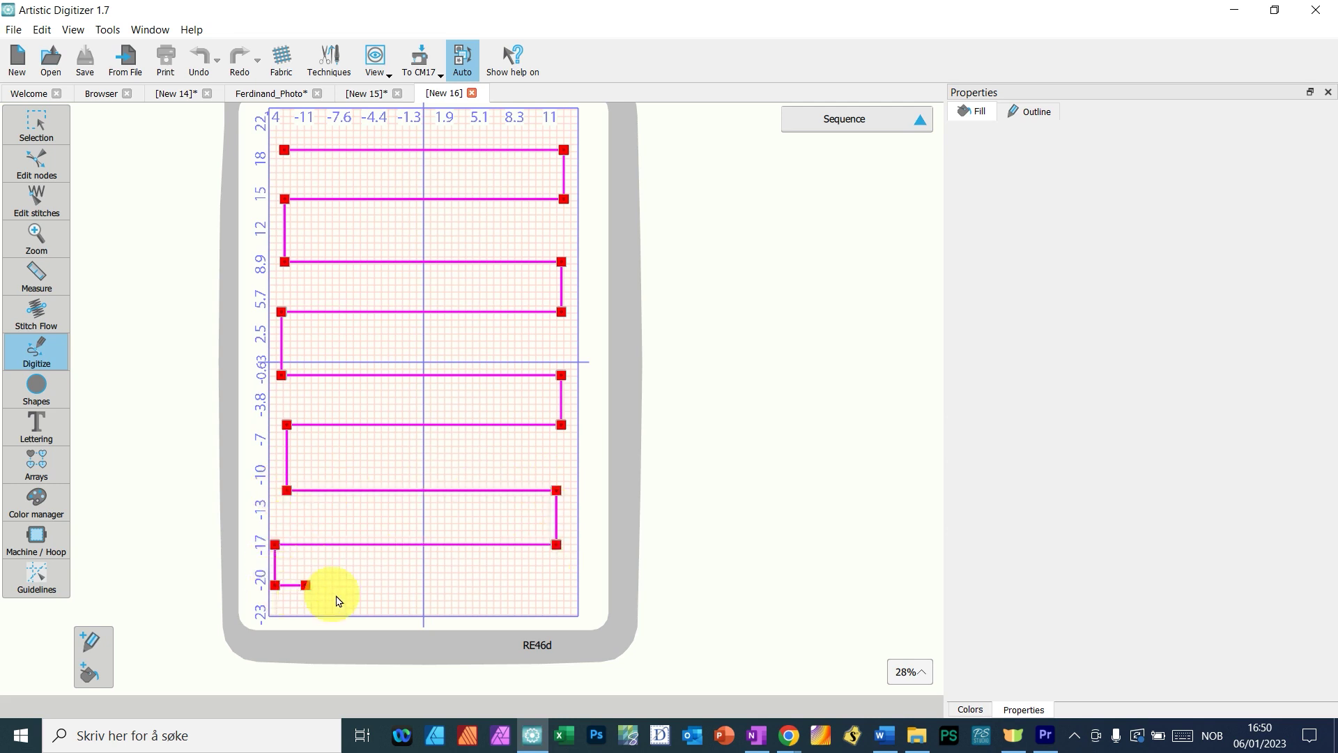
- Continue the outline with four vertical lines across the rows and finish it as a grid about 262 mm wide and 401 mm high
{"action": "left_click", "coordinate": [321, 566]}
{"action": "left_click", "coordinate": [321, 143]}
{"action": "left_click", "coordinate": [391, 142]}
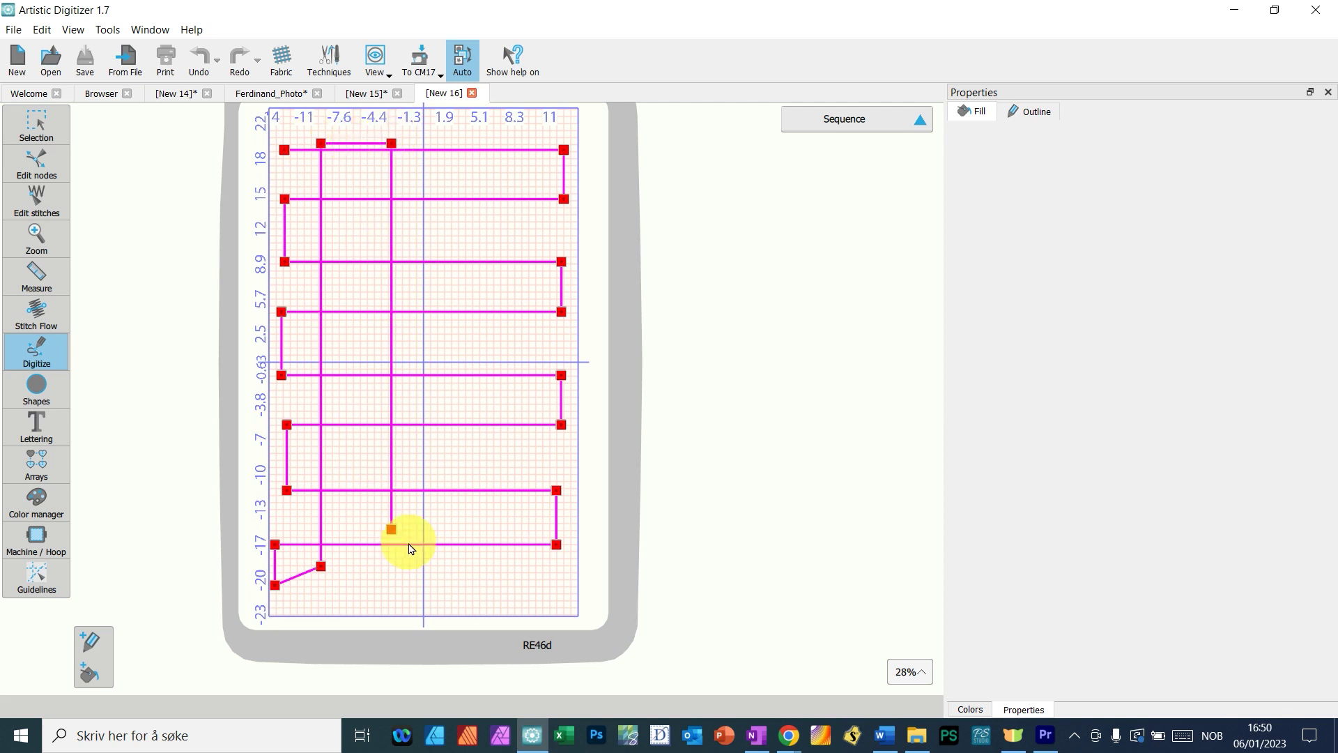
{"action": "left_click", "coordinate": [391, 576]}
{"action": "left_click", "coordinate": [462, 576]}
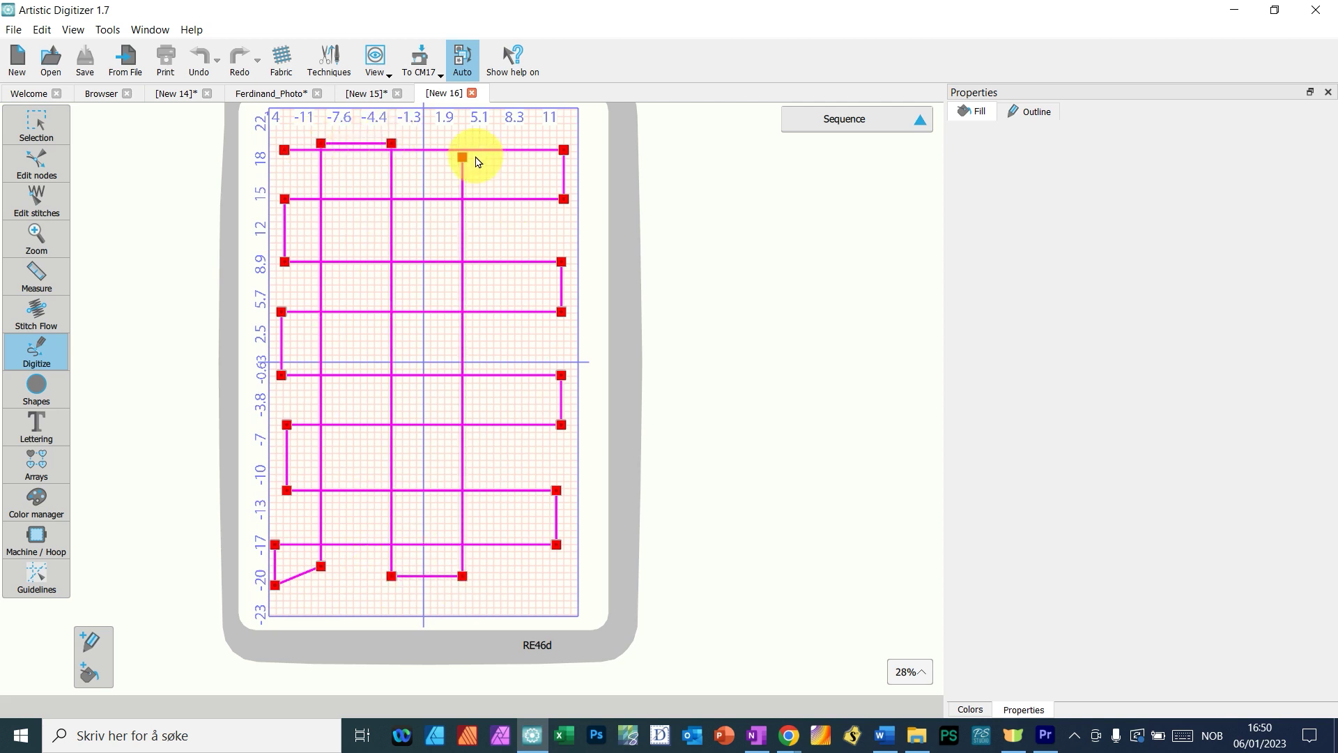
{"action": "left_click", "coordinate": [462, 142]}
{"action": "left_click", "coordinate": [535, 142]}
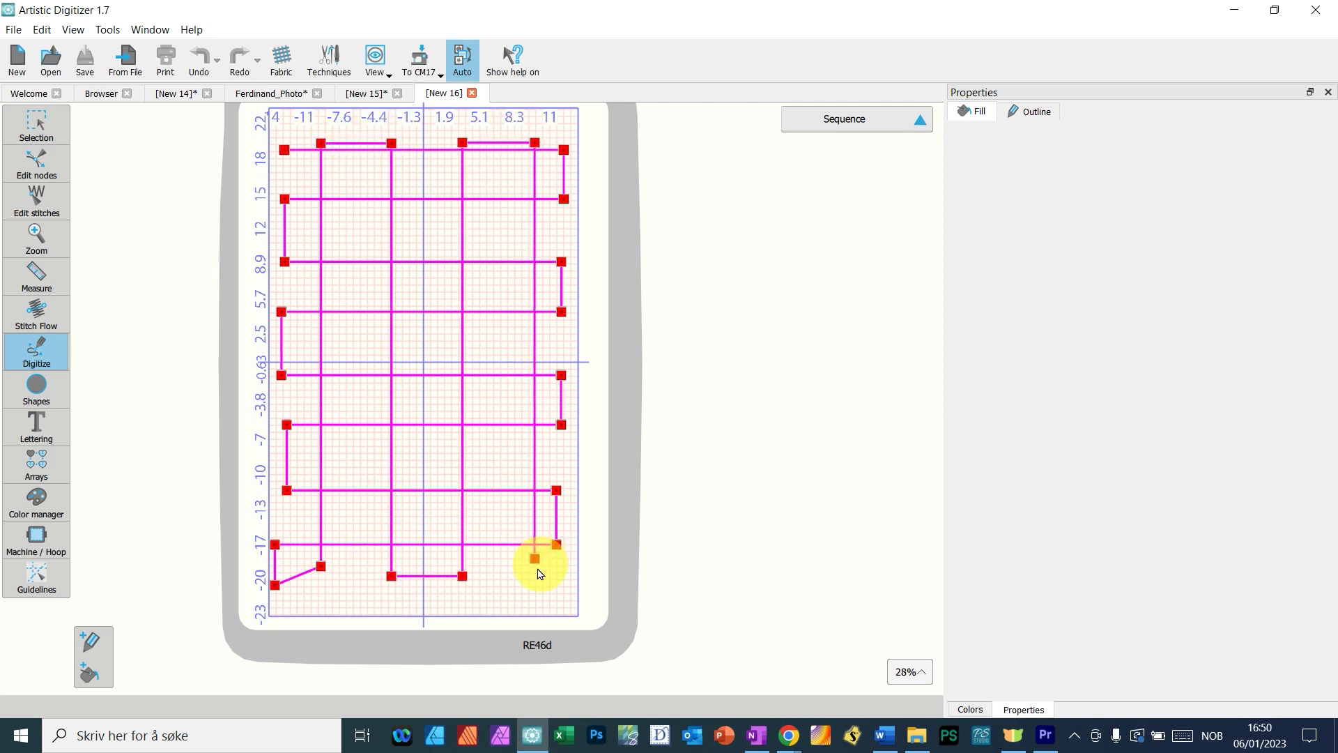
{"action": "double_click", "coordinate": [519, 580]}
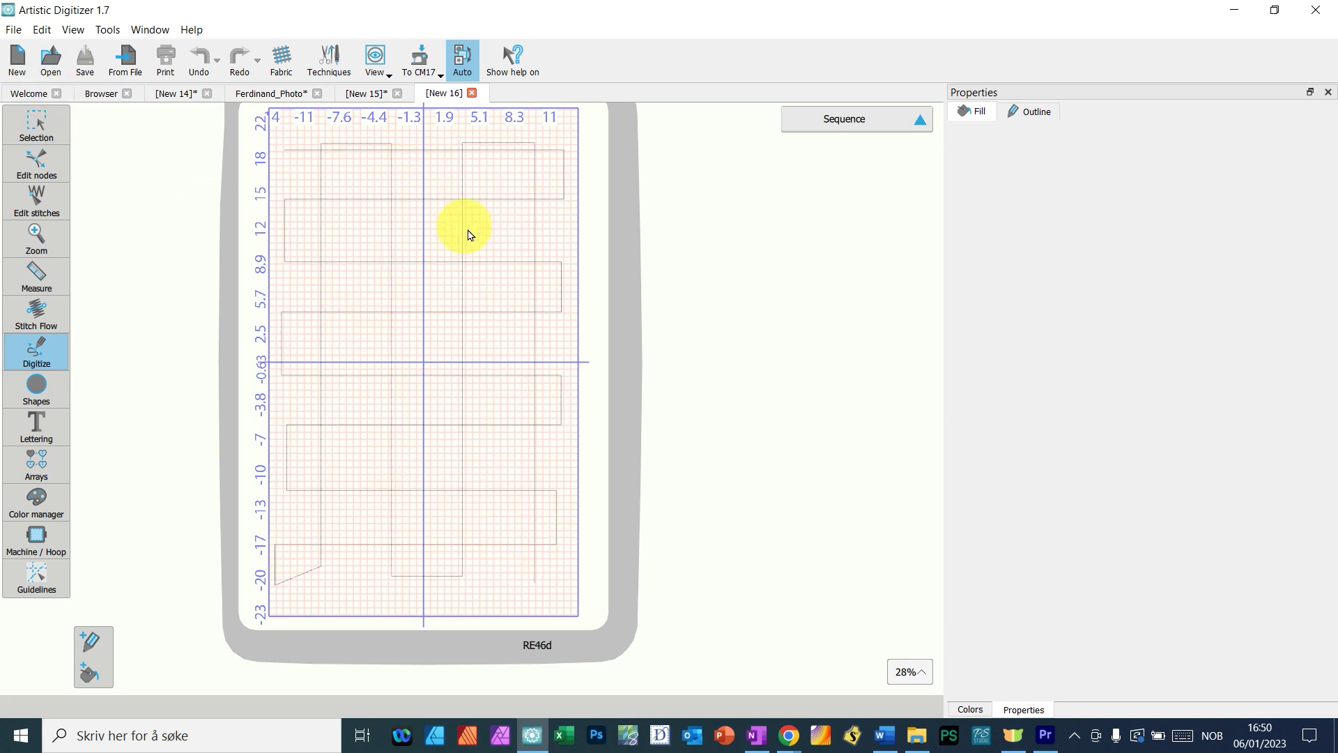
- Copy the running-stitch grid from the new design and paste it into the colour photo stitch design, New 15
{"action": "left_click", "coordinate": [38, 131]}
{"action": "left_click", "coordinate": [469, 201]}
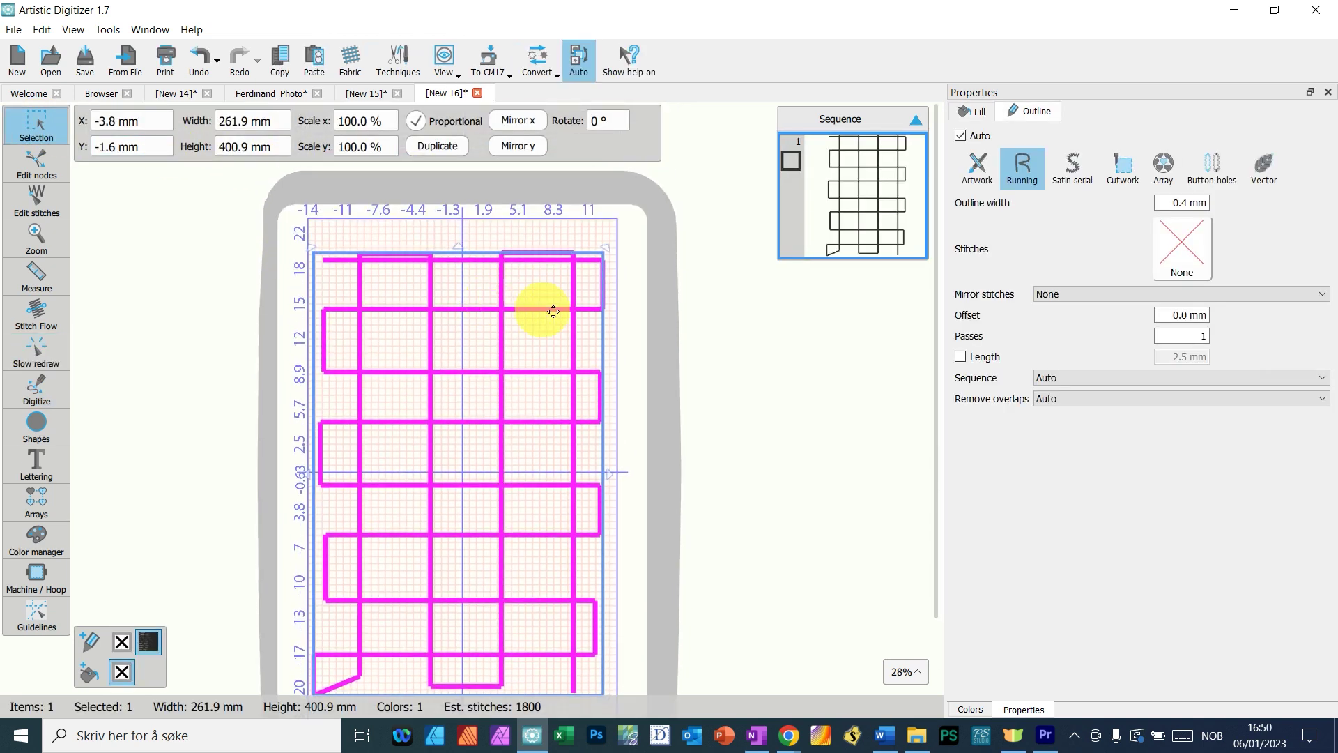
{"action": "right_click", "coordinate": [526, 300]}
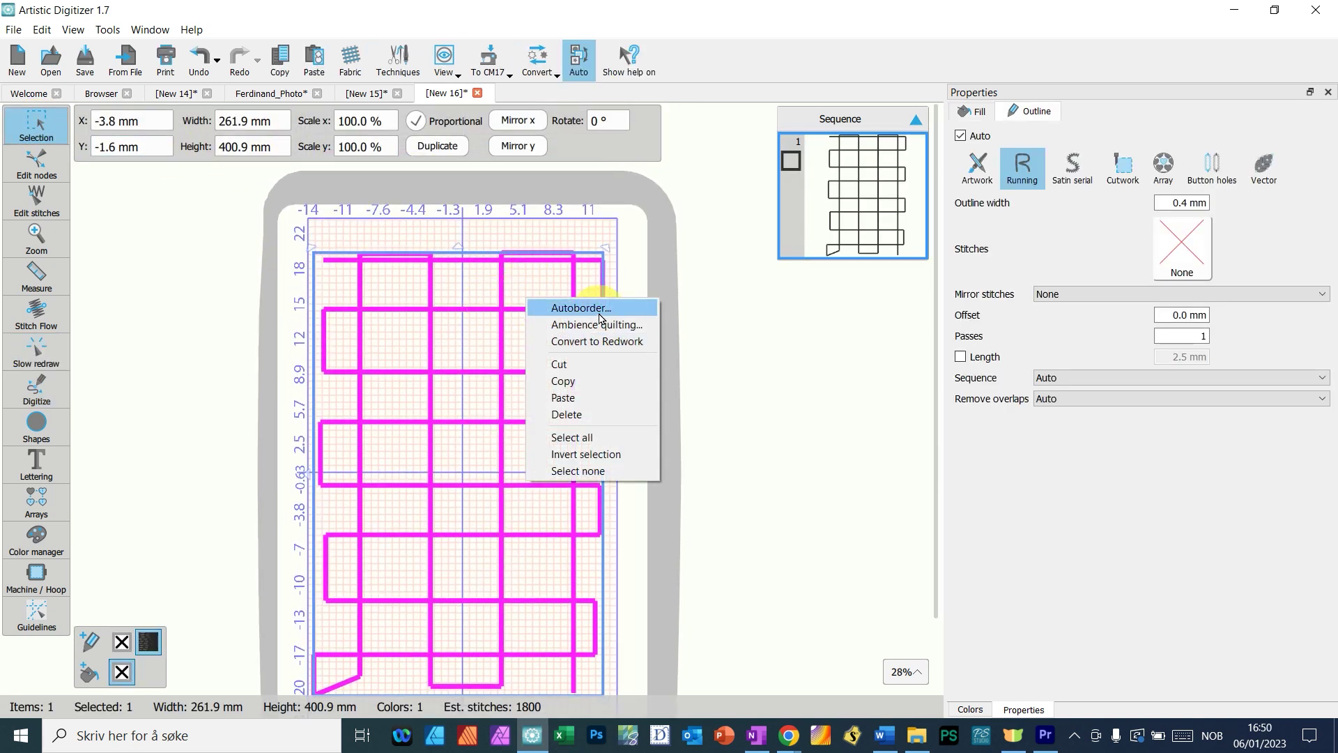
{"action": "left_click", "coordinate": [563, 381]}
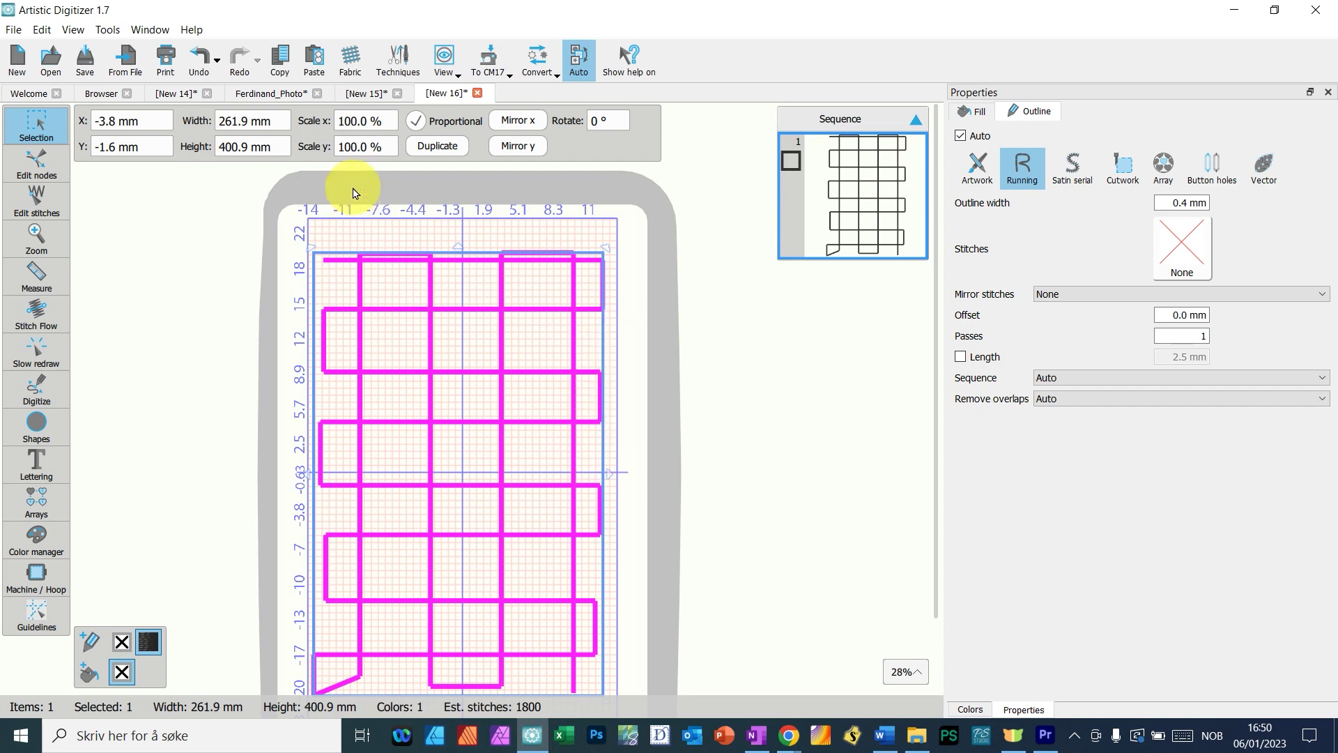
{"action": "left_click", "coordinate": [363, 92]}
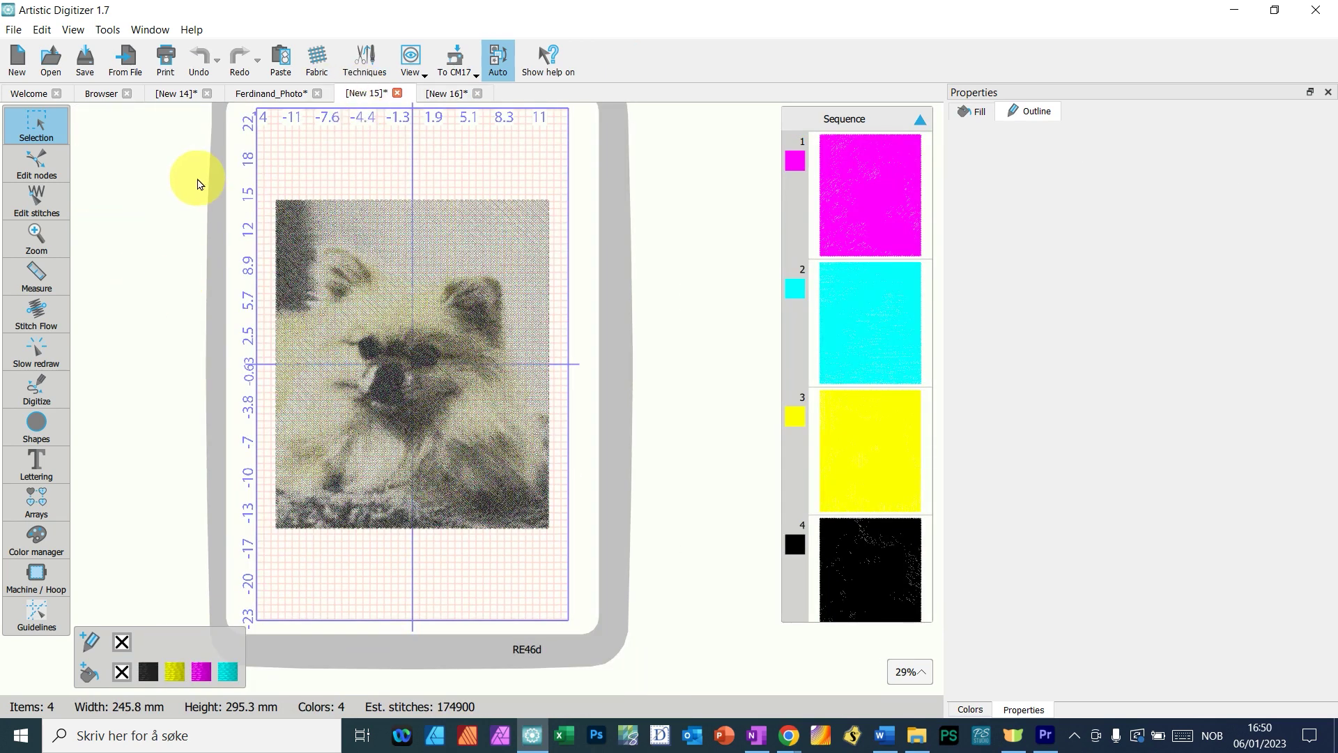
{"action": "key", "text": "ctrl+v"}
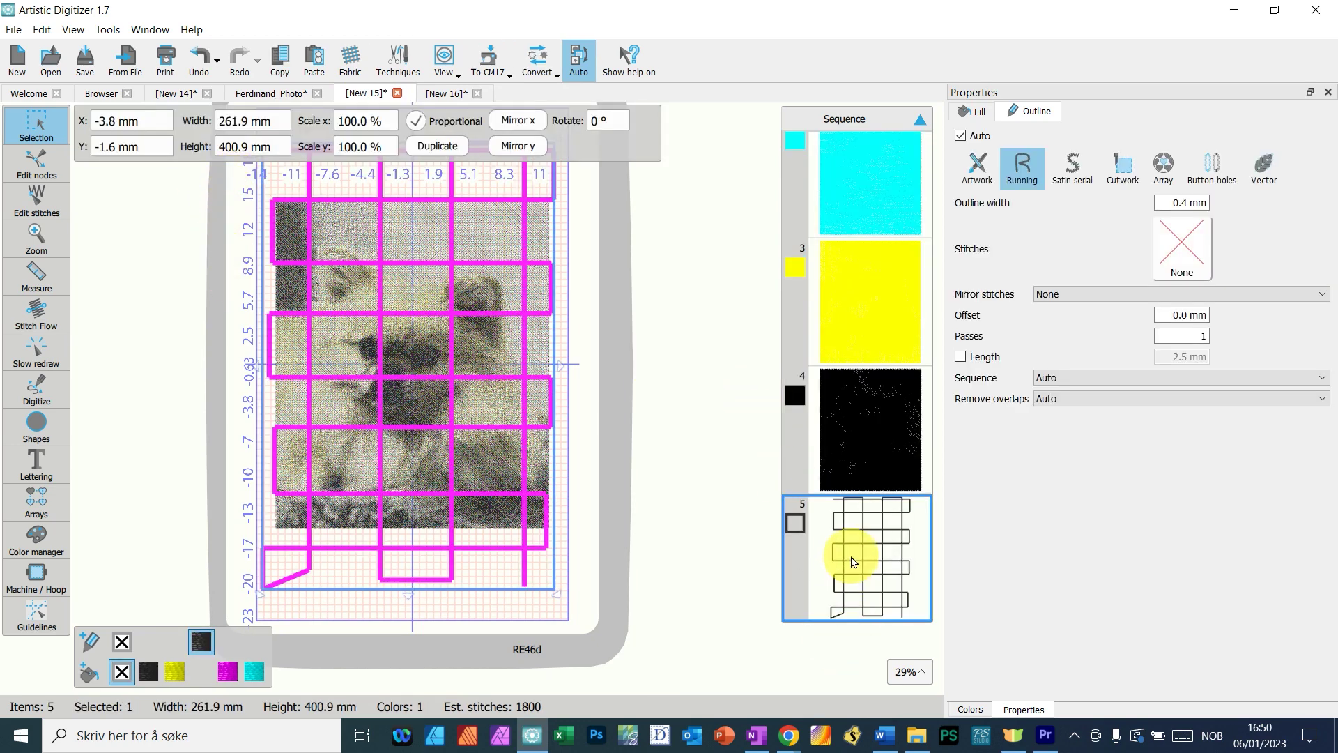
- Colour the pasted grid's outline 4154 Bright Green and leave the grid without a fill
{"action": "left_click", "coordinate": [970, 709]}
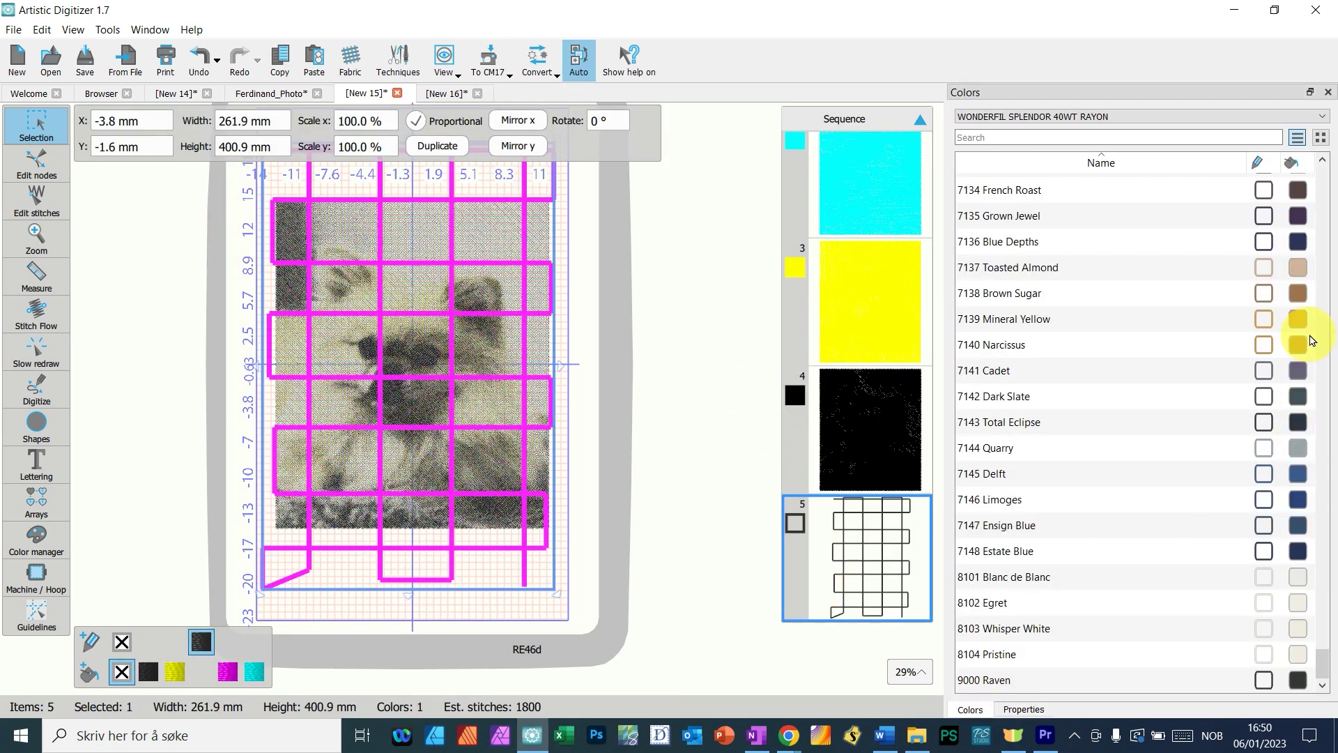
{"action": "left_click_drag", "start_coordinate": [1323, 666], "coordinate": [1322, 508]}
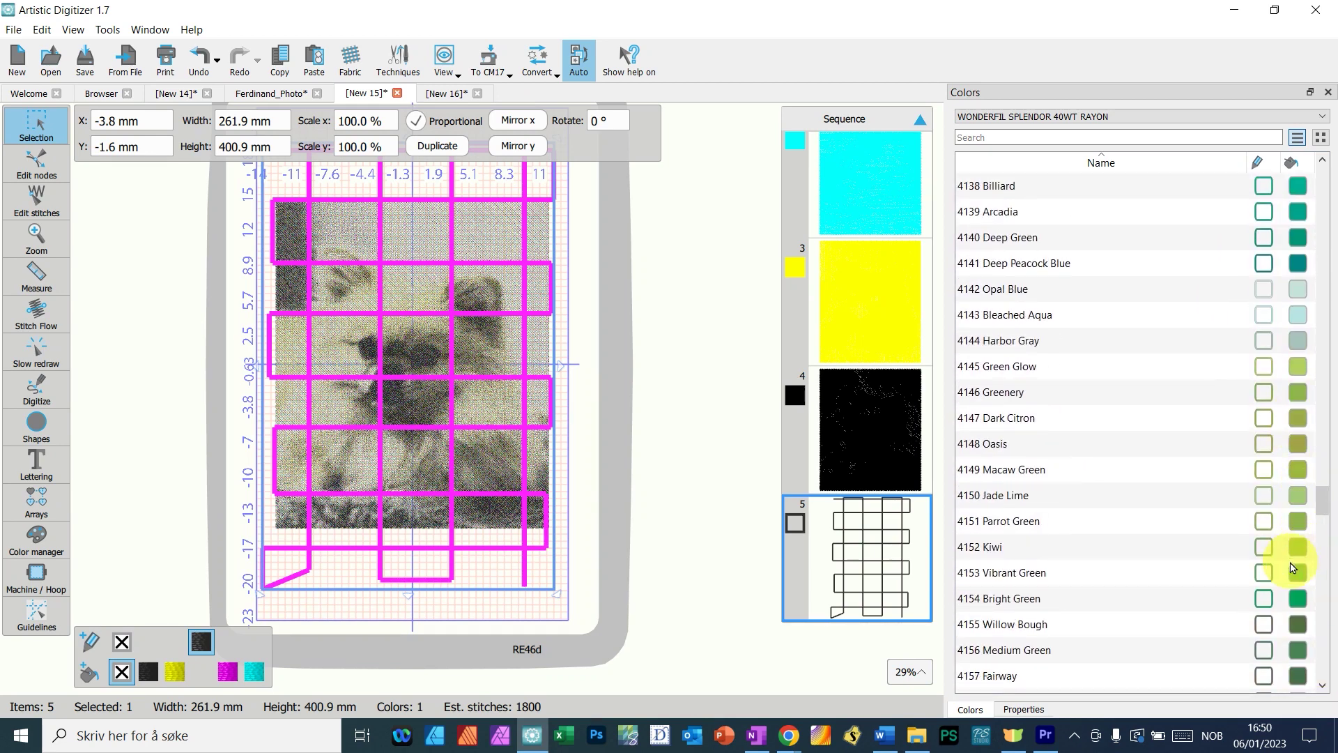
{"action": "left_click", "coordinate": [1297, 598]}
{"action": "left_click", "coordinate": [1263, 598]}
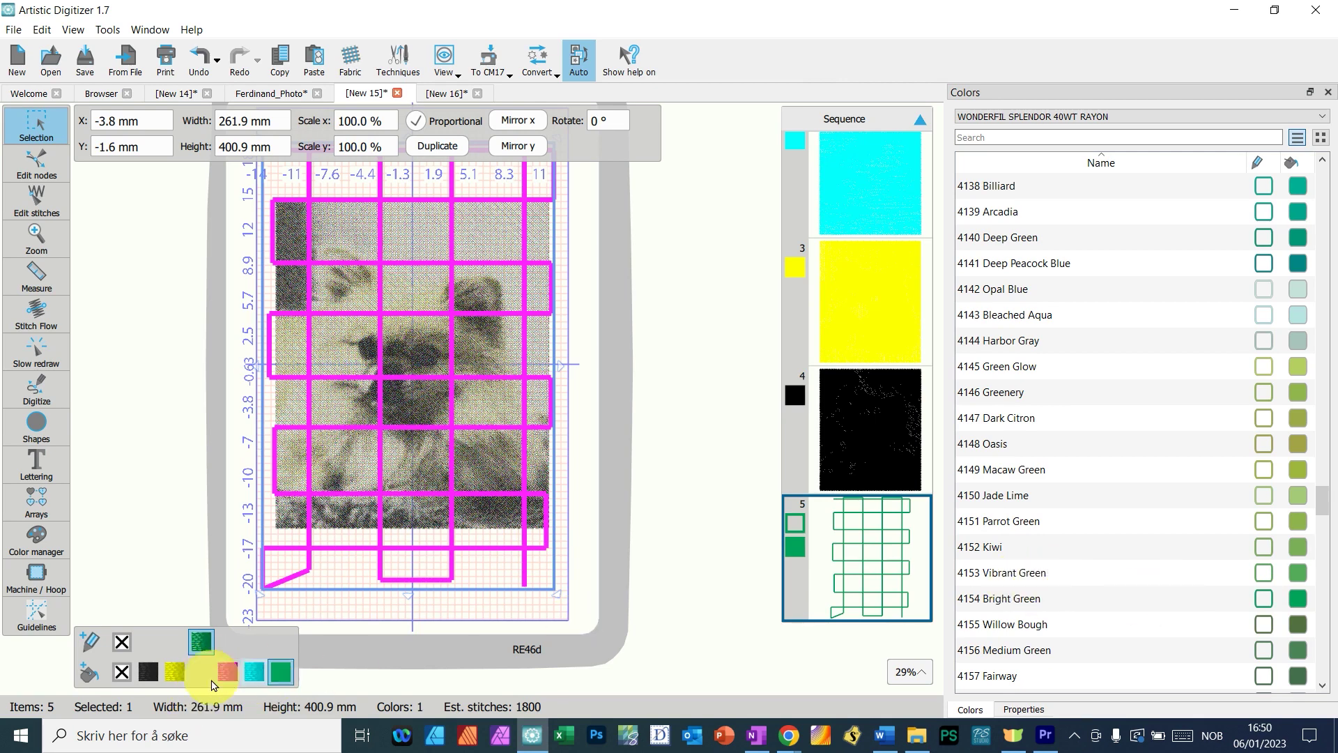
{"action": "left_click", "coordinate": [122, 671]}
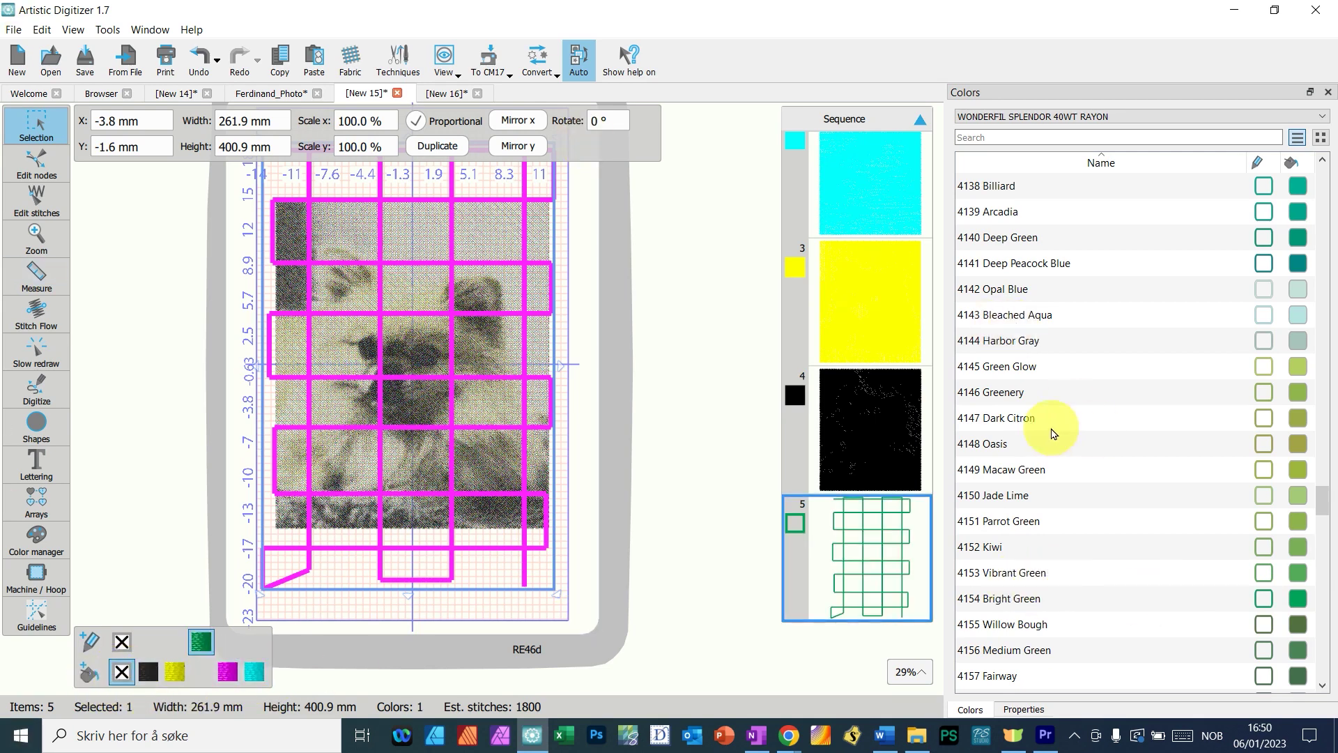
- Move the green grid to the start of the stitching sequence, ahead of the magenta layer, and select it there
{"action": "left_click_drag", "start_coordinate": [902, 553], "coordinate": [903, 139]}
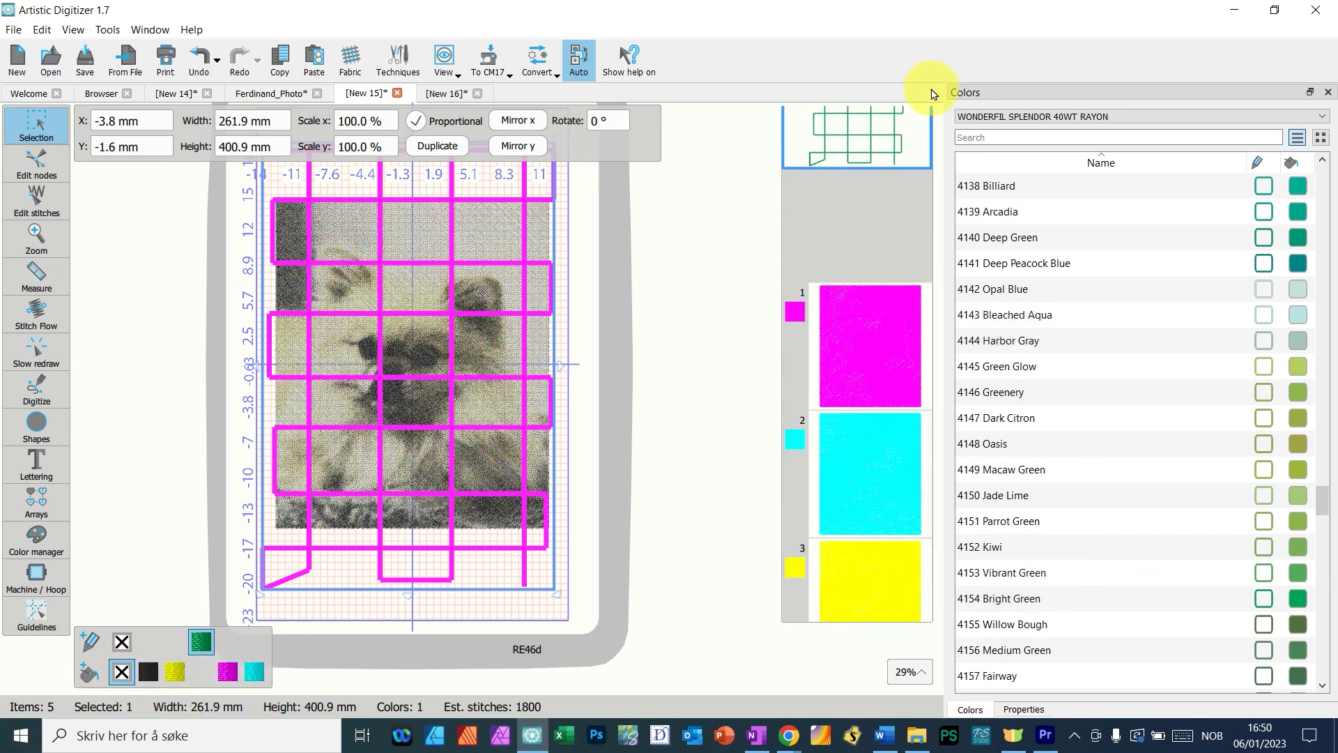
{"action": "left_click", "coordinate": [678, 428]}
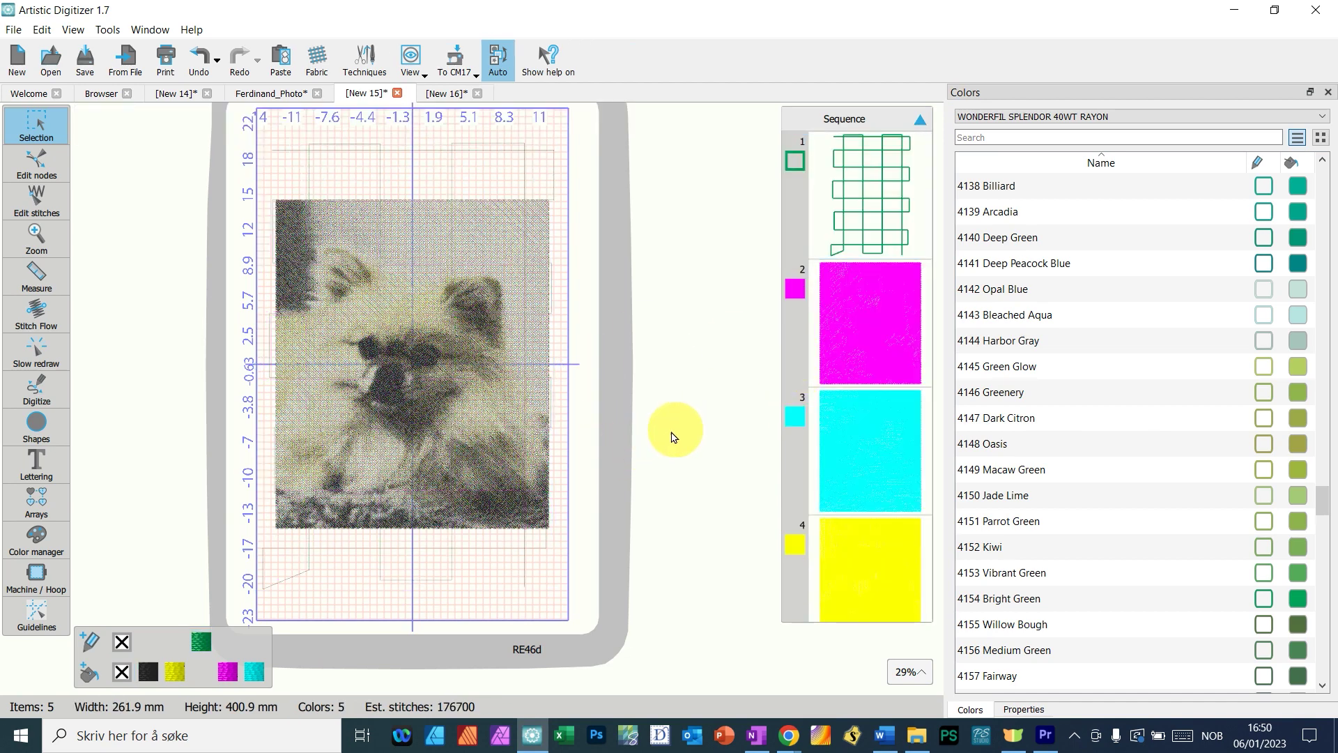
{"action": "left_click", "coordinate": [857, 206]}
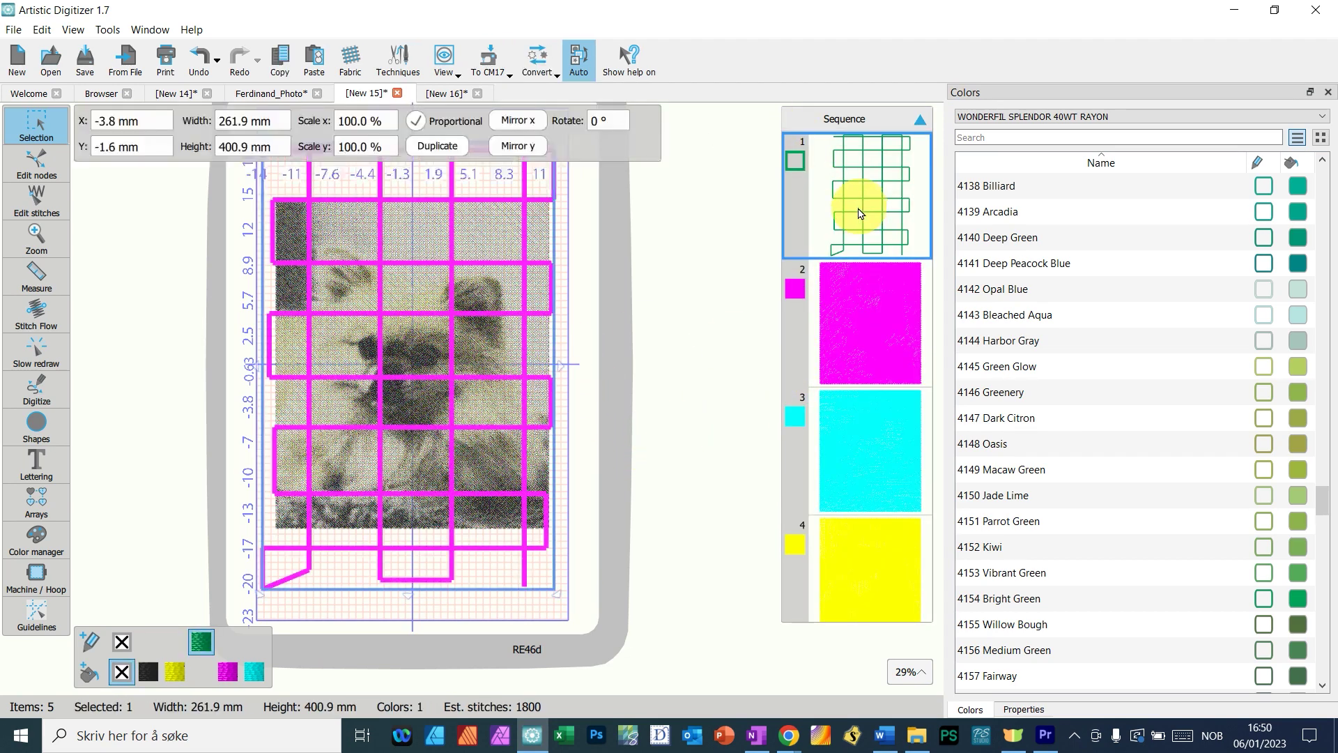
- Simulate the design in Slow redraw through the green grid to partway into the magenta layer, and return to selection
{"action": "scroll", "coordinate": [478, 380], "scroll_direction": "down", "scroll_amount": 1}
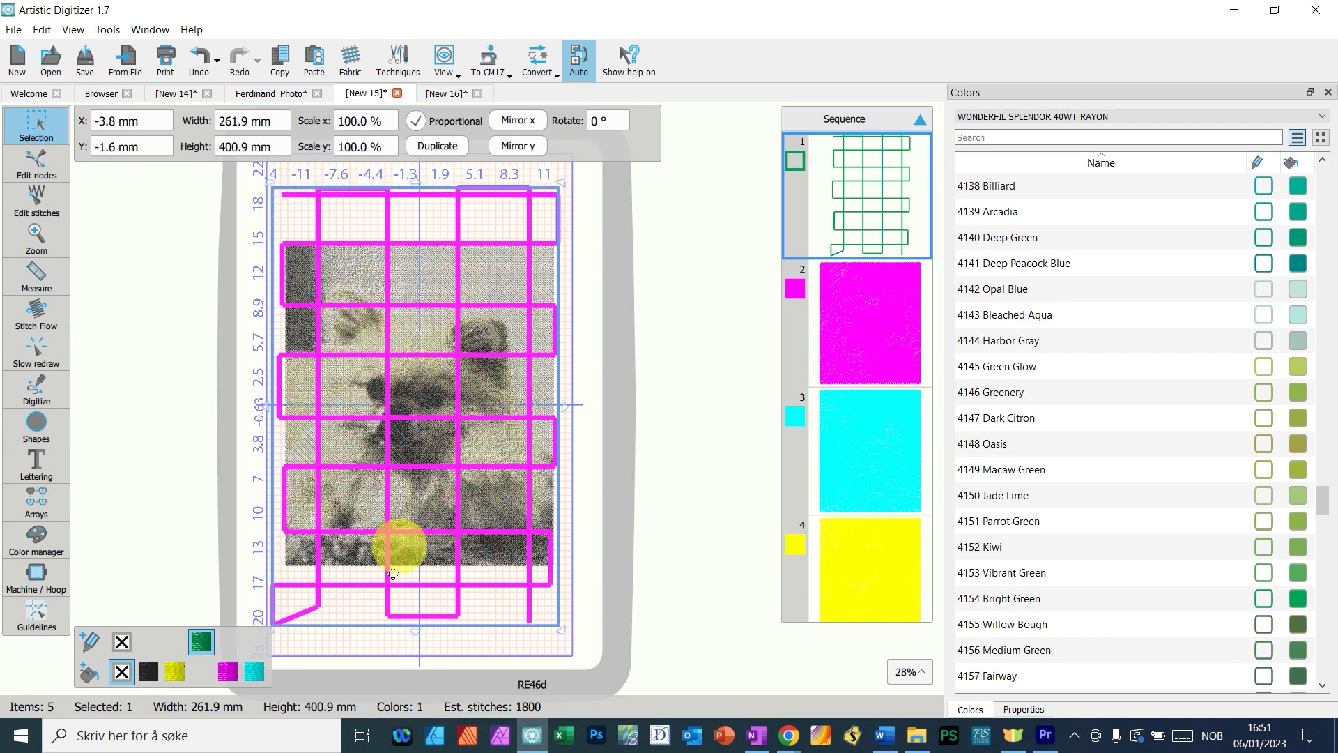
{"action": "left_click", "coordinate": [35, 348]}
{"action": "mouse_move", "coordinate": [42, 390]}
{"action": "left_click_drag", "start_coordinate": [73, 645], "coordinate": [129, 648]}
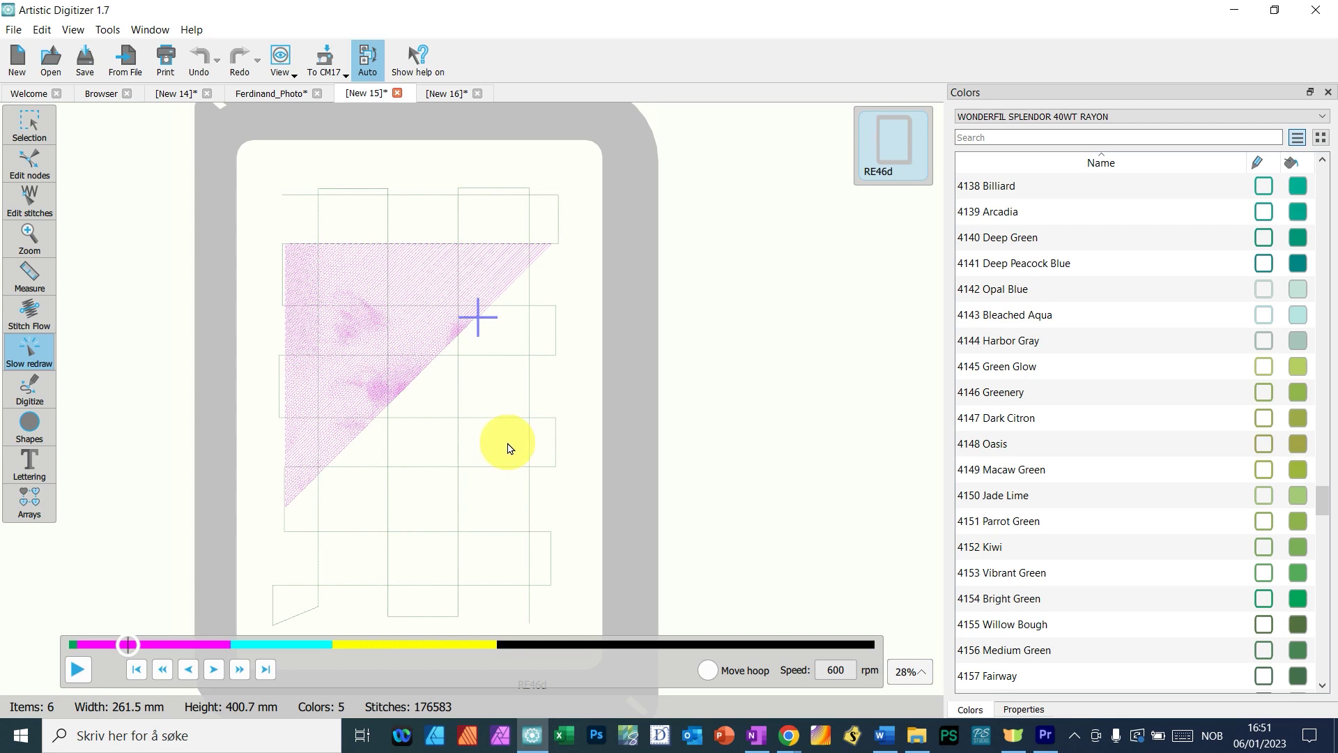
{"action": "left_click", "coordinate": [30, 127]}
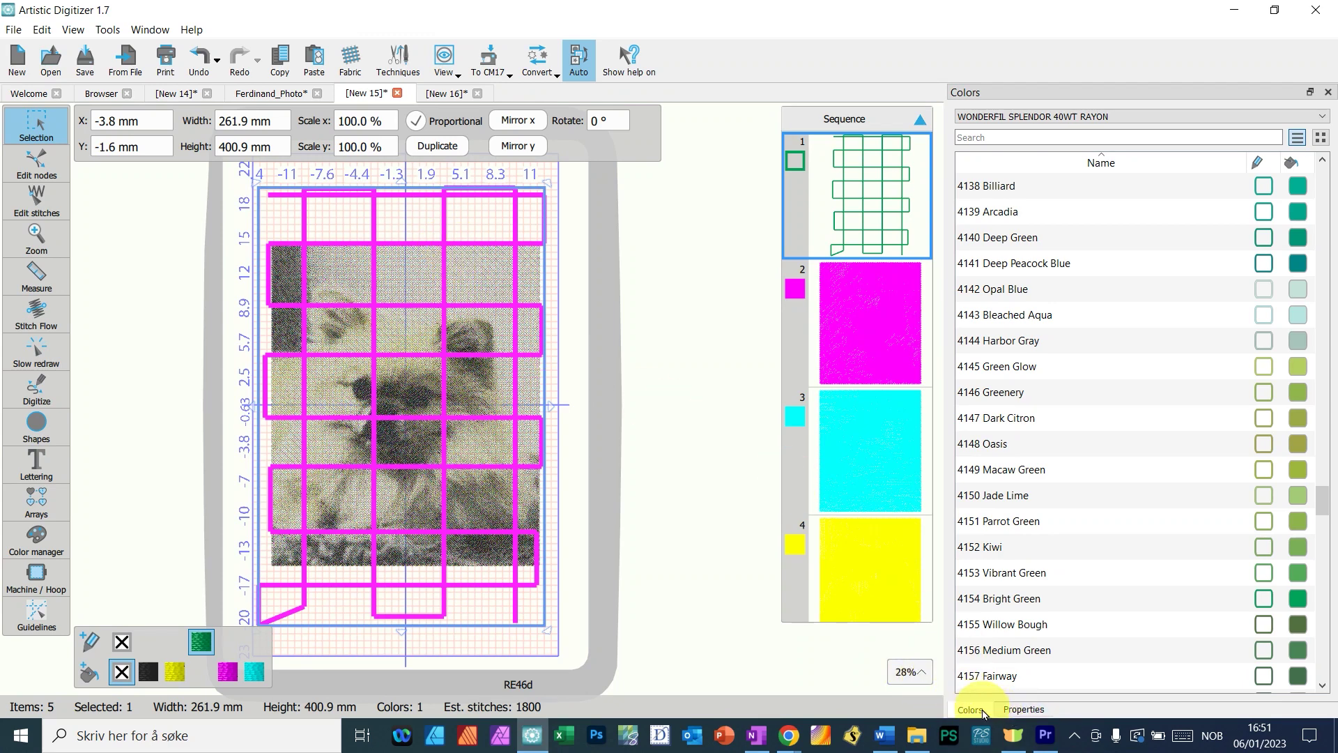
- Turn on a custom stitch length for the green grid's running outline and set it to 6.0 mm
{"action": "left_click", "coordinate": [1021, 712]}
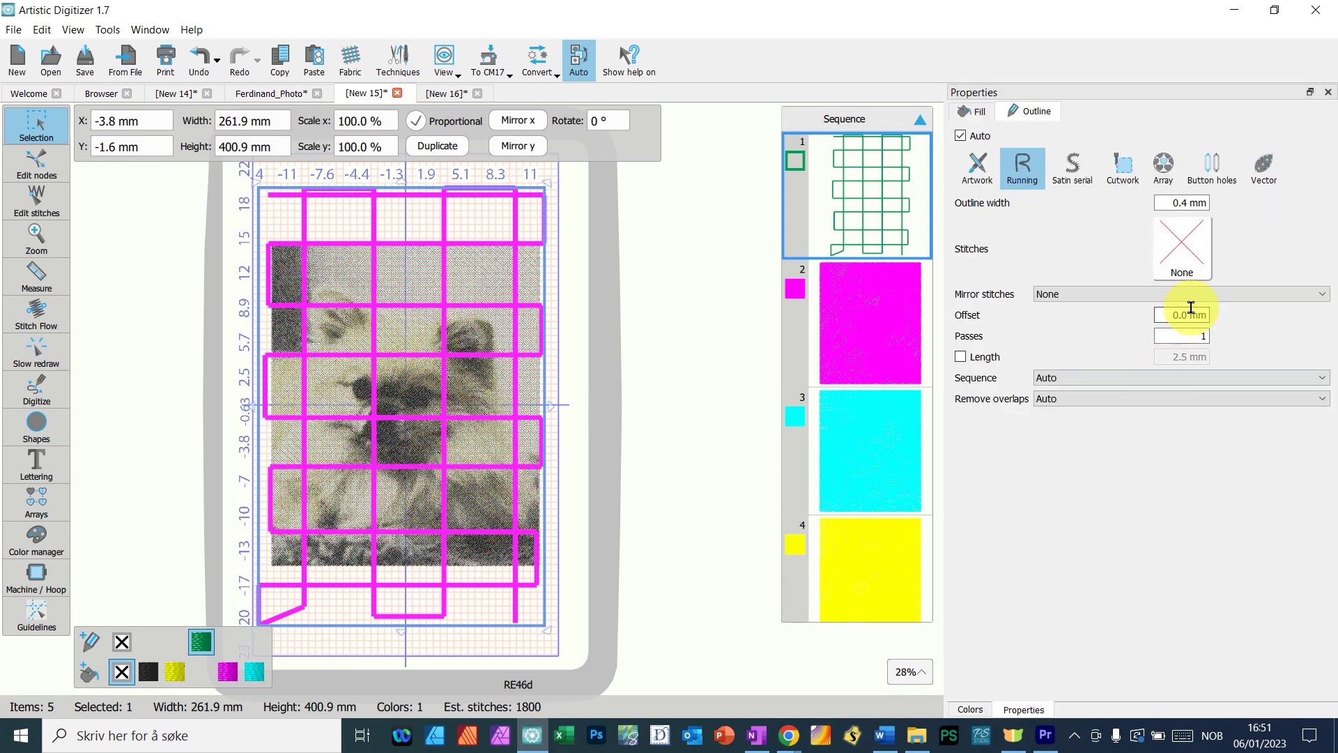
{"action": "left_click", "coordinate": [975, 358]}
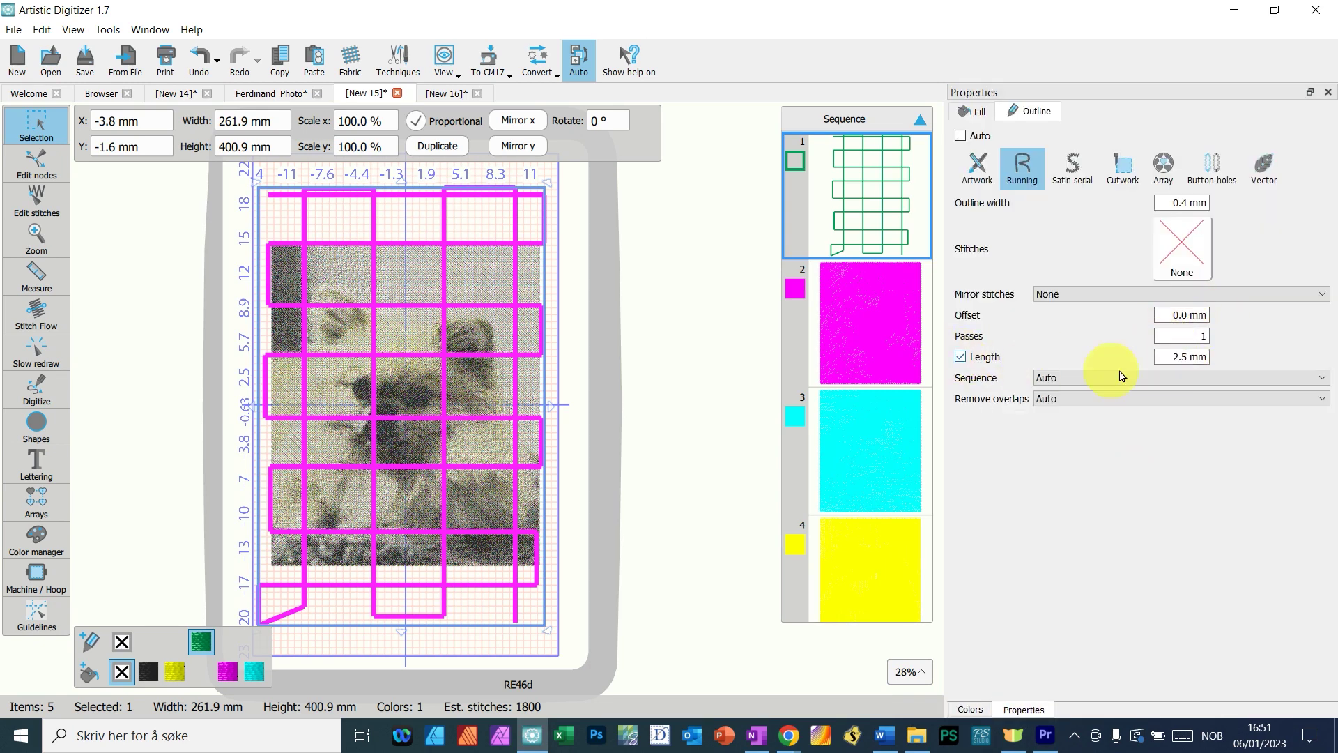
{"action": "double_click", "coordinate": [1196, 357]}
{"action": "left_click", "coordinate": [1196, 357]}
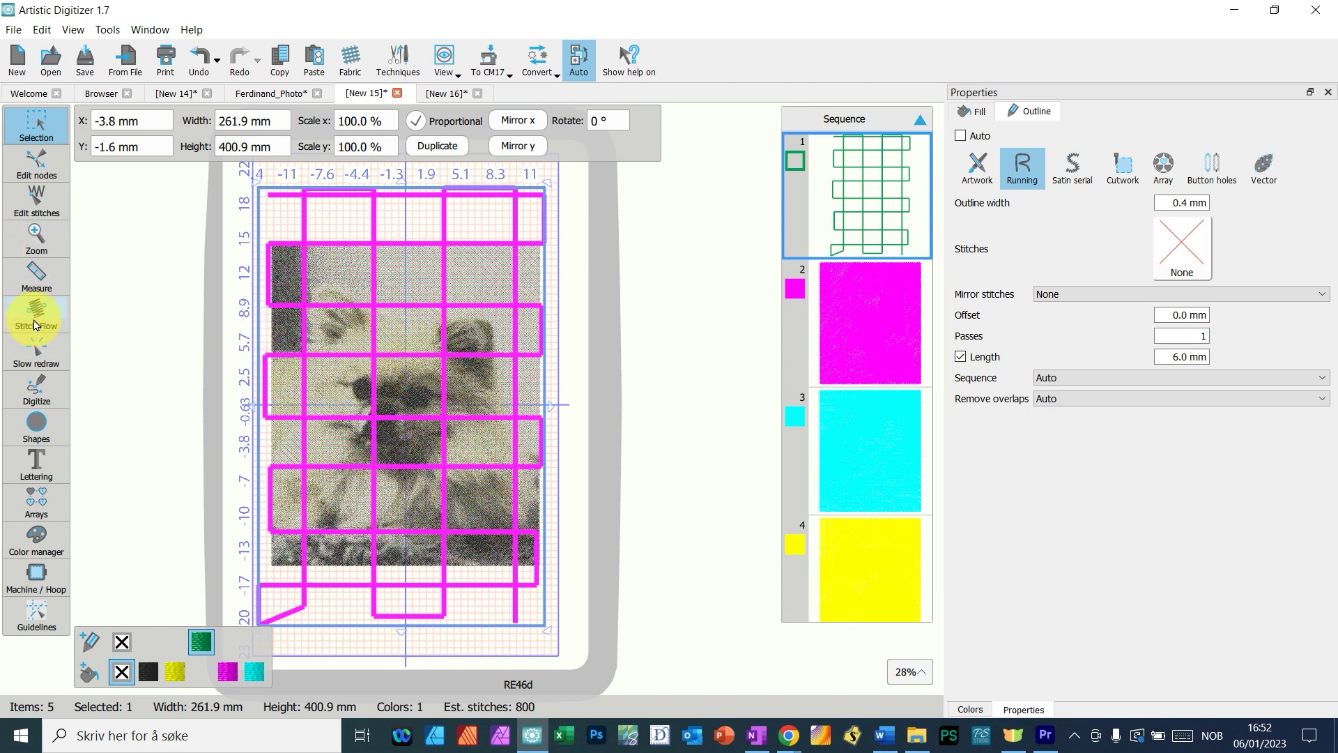
- Simulate the design in Slow redraw through the green grid and magenta layer into the cyan layer, and return to selection
{"action": "left_click", "coordinate": [37, 355]}
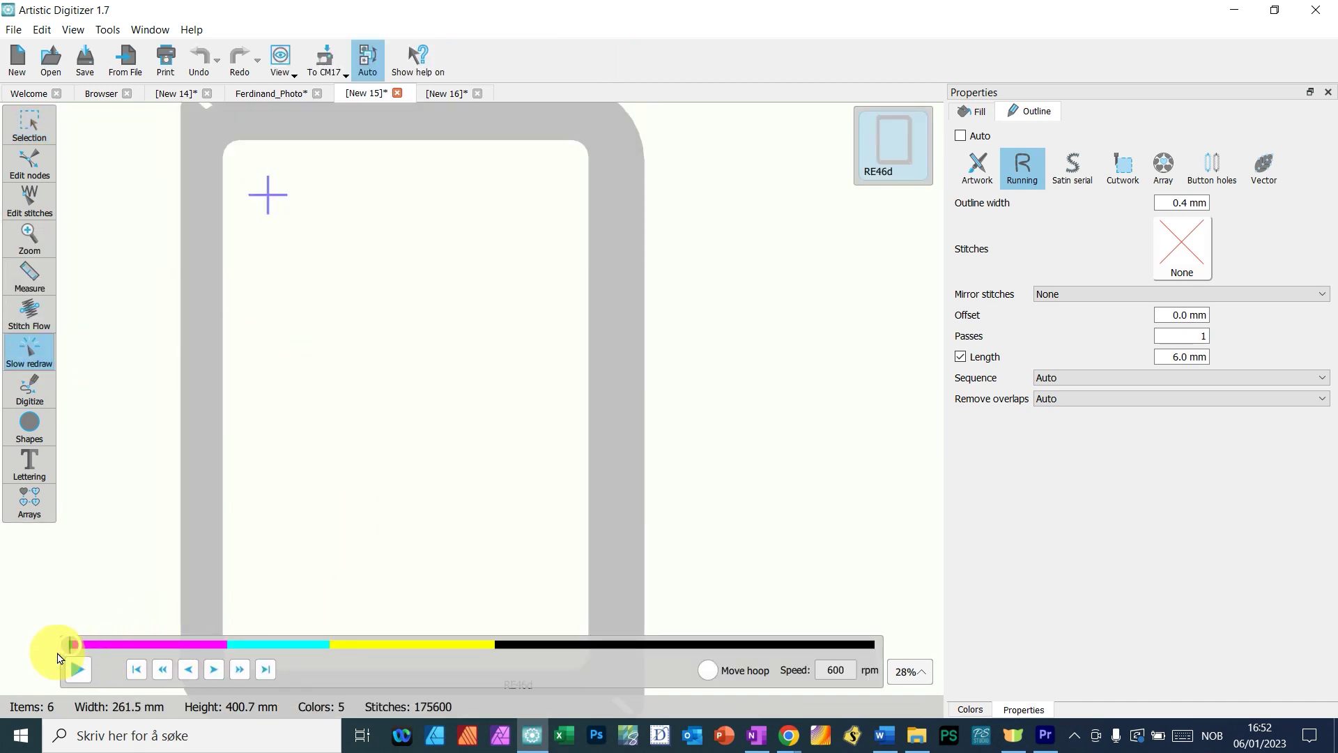
{"action": "left_click_drag", "start_coordinate": [75, 648], "coordinate": [78, 651]}
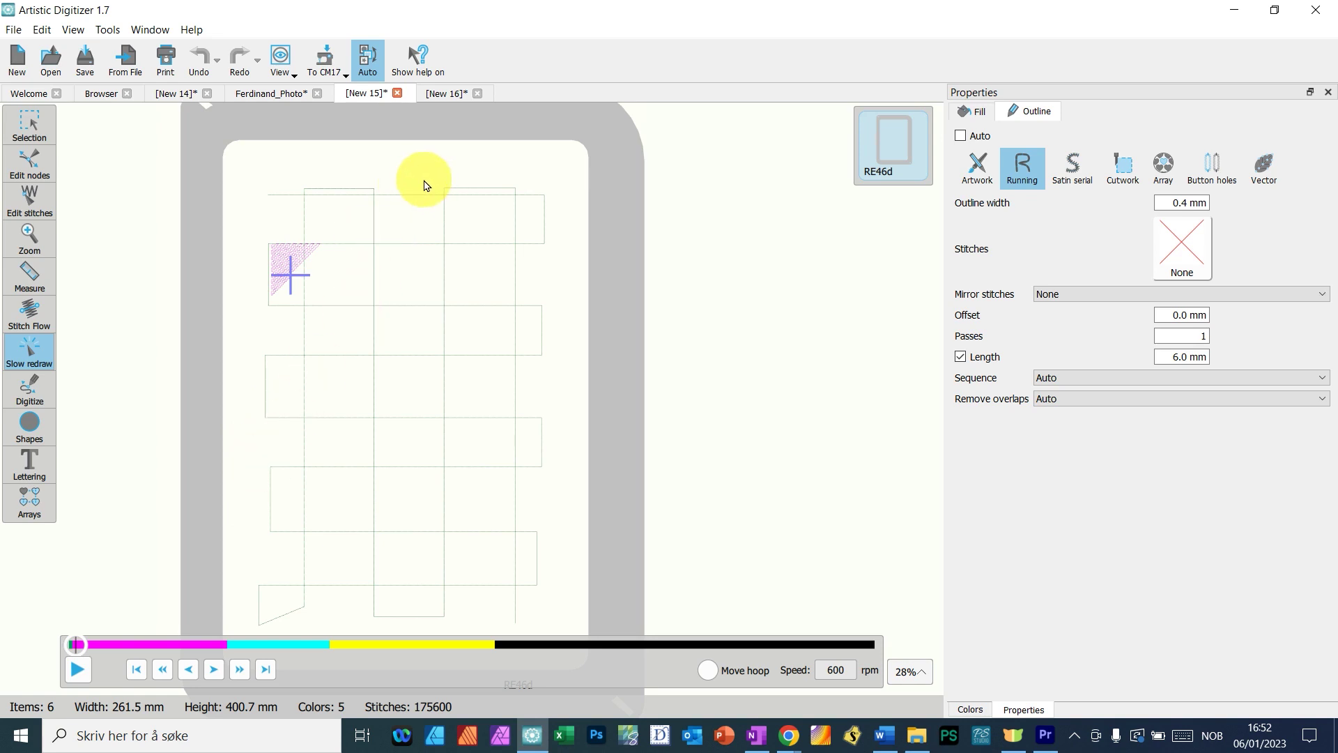
{"action": "mouse_move", "coordinate": [77, 652]}
{"action": "left_mouse_down"}
{"action": "mouse_move", "coordinate": [191, 645]}
{"action": "mouse_move", "coordinate": [237, 666]}
{"action": "left_mouse_up"}
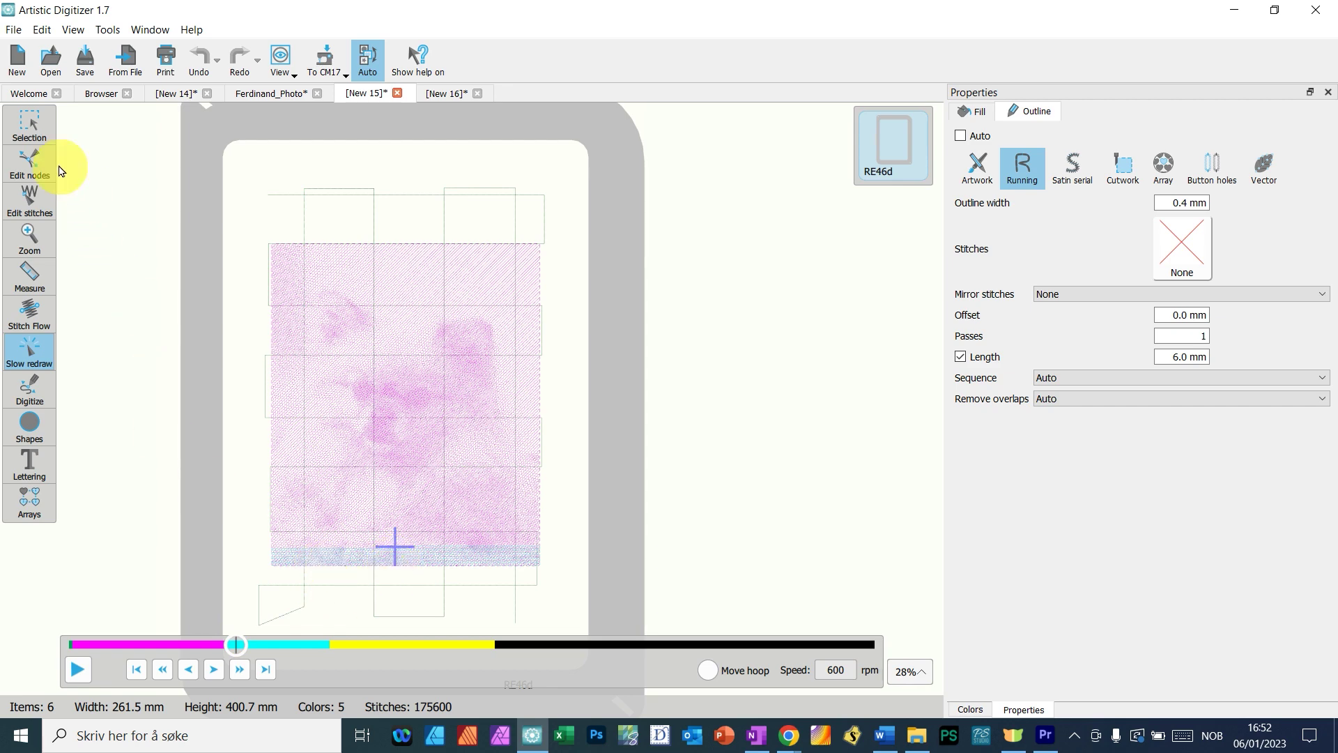
{"action": "left_click", "coordinate": [29, 123]}
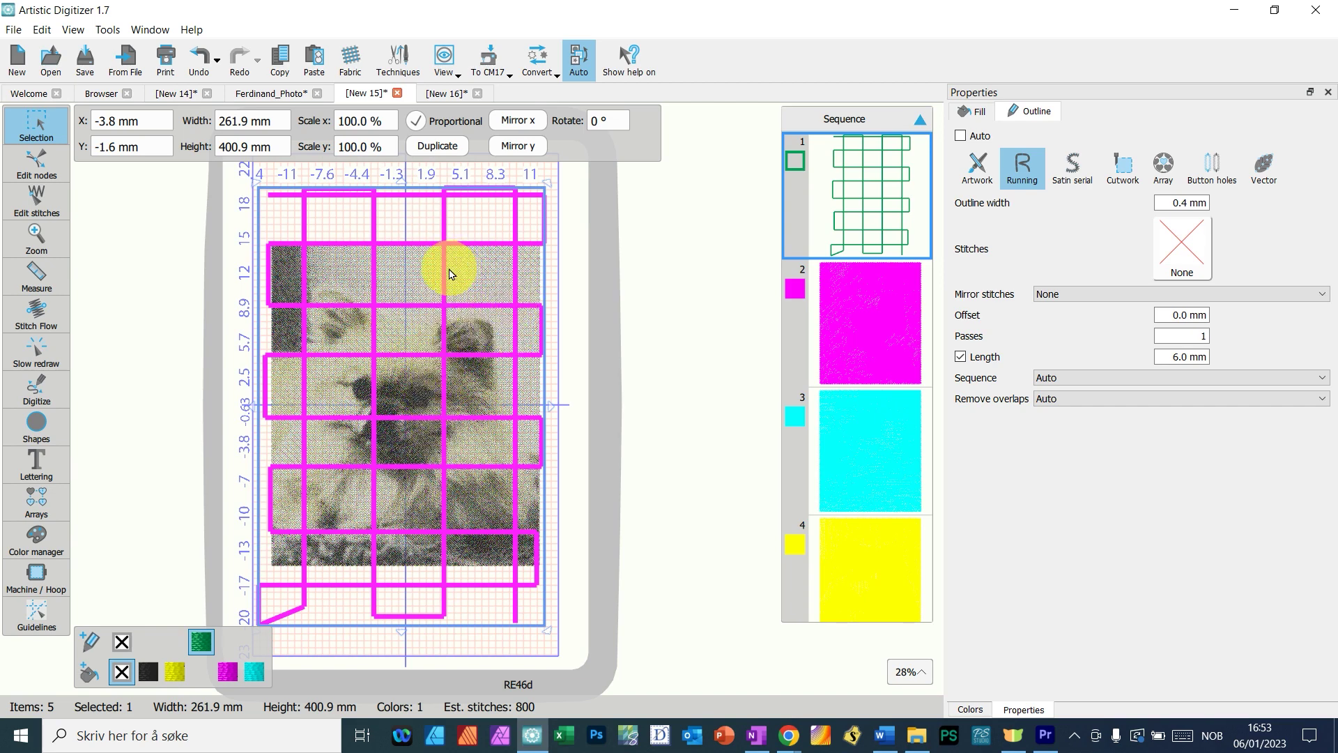
{"action": "left_click", "coordinate": [614, 425]}
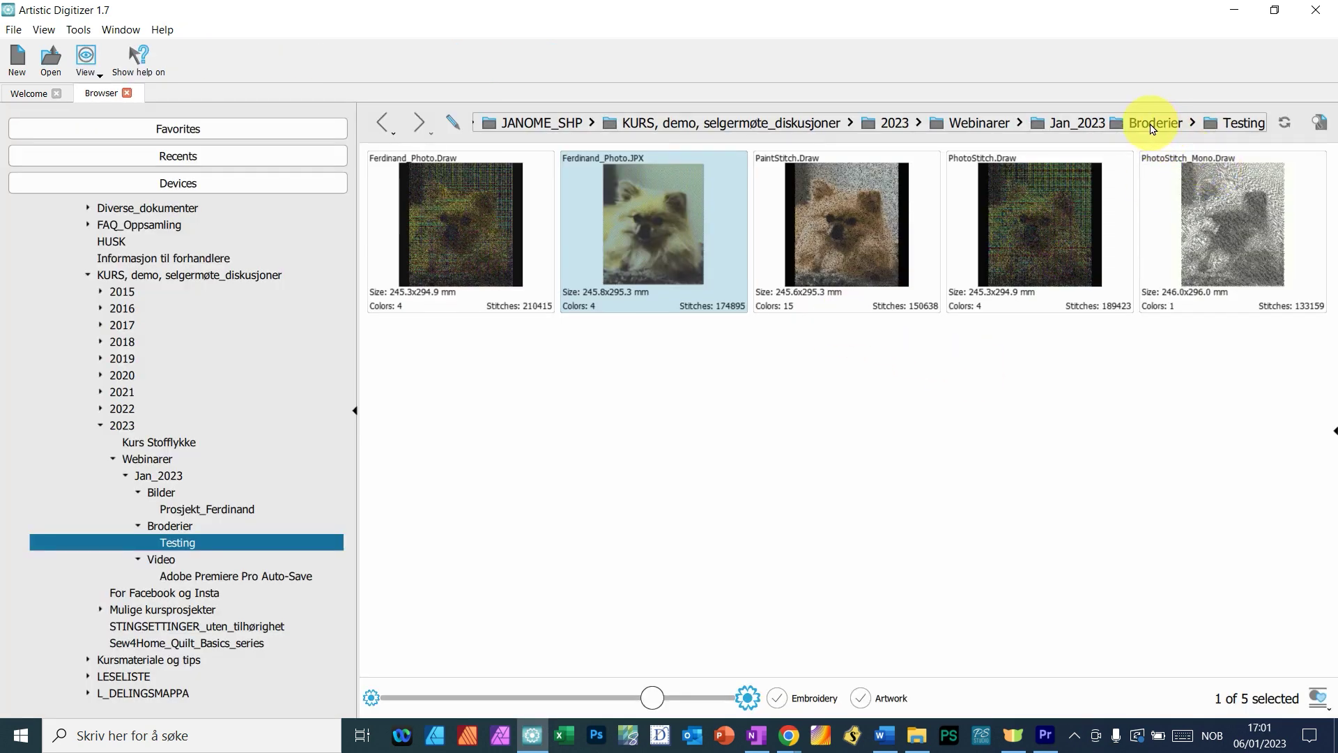
- Open the cropped dog photo IMG_9565_cropped.JPEG from the Bilder folder of Jan_2023
{"action": "left_click", "coordinate": [1074, 123]}
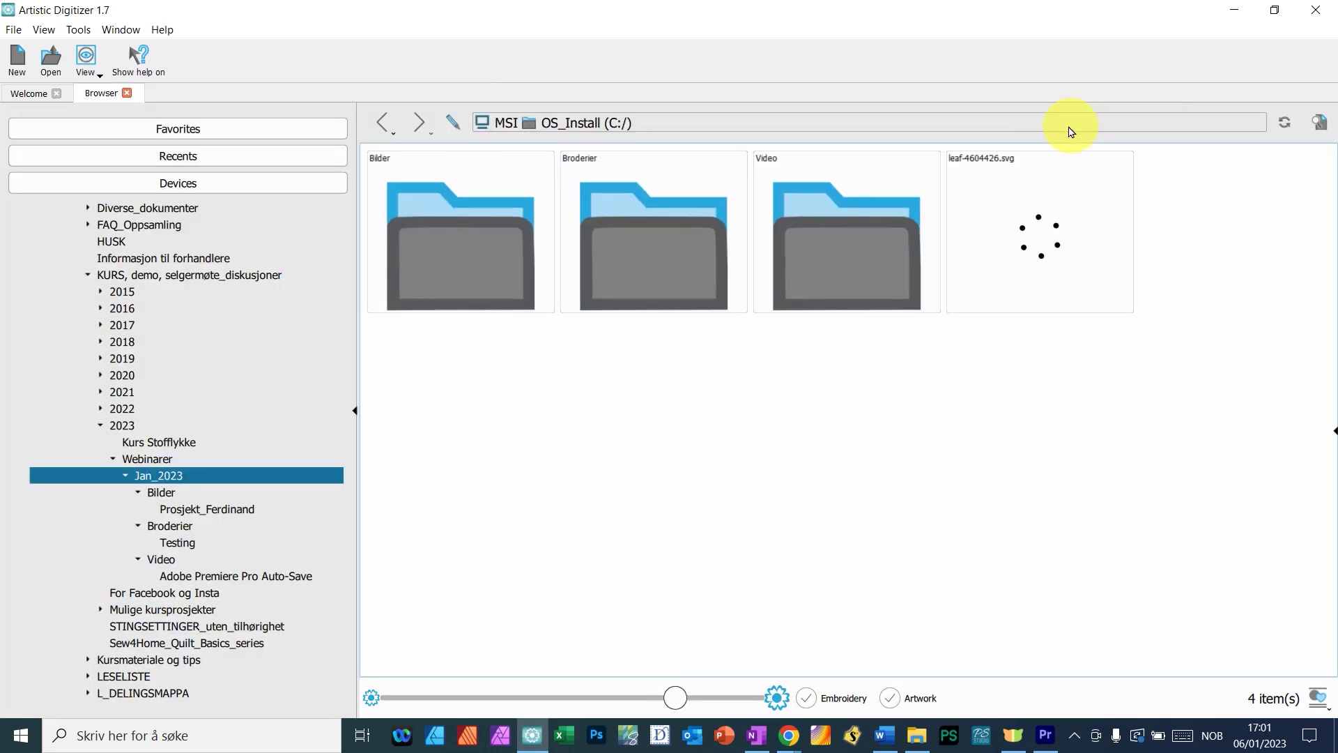
{"action": "double_click", "coordinate": [481, 270]}
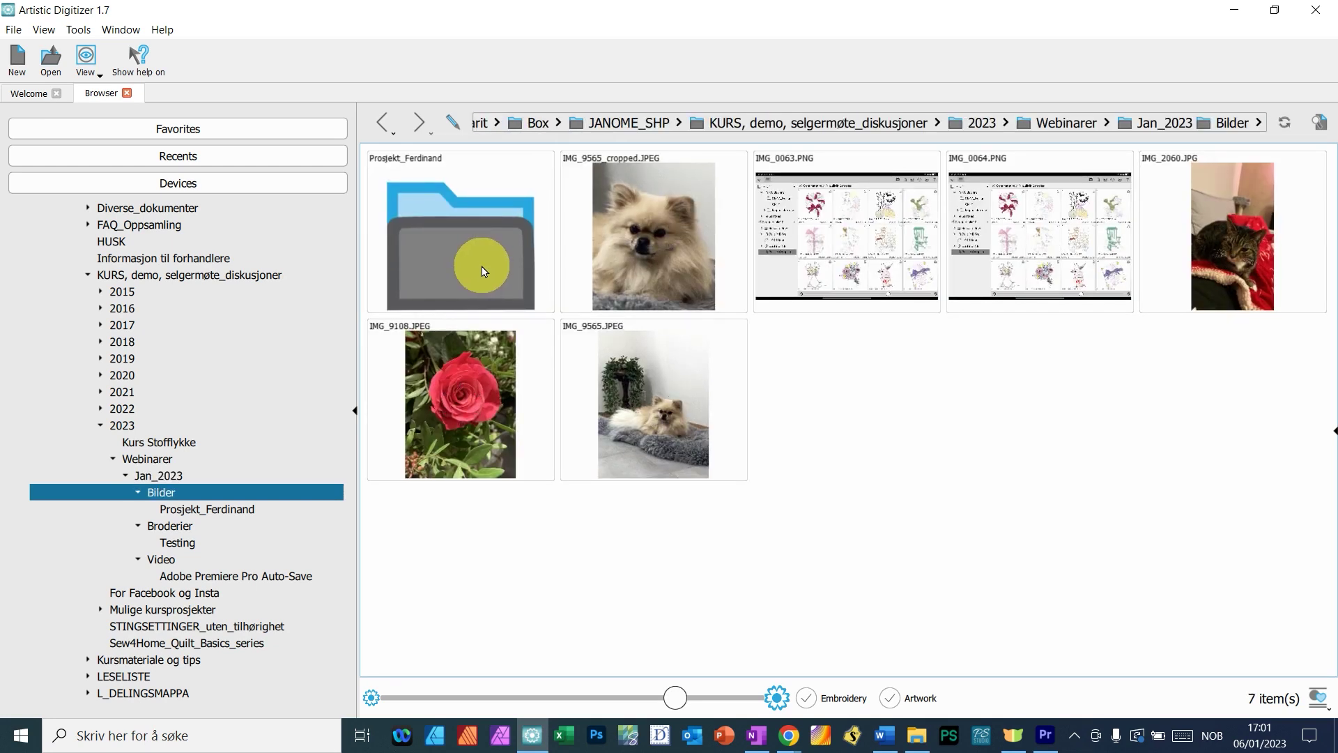
{"action": "left_click", "coordinate": [639, 269]}
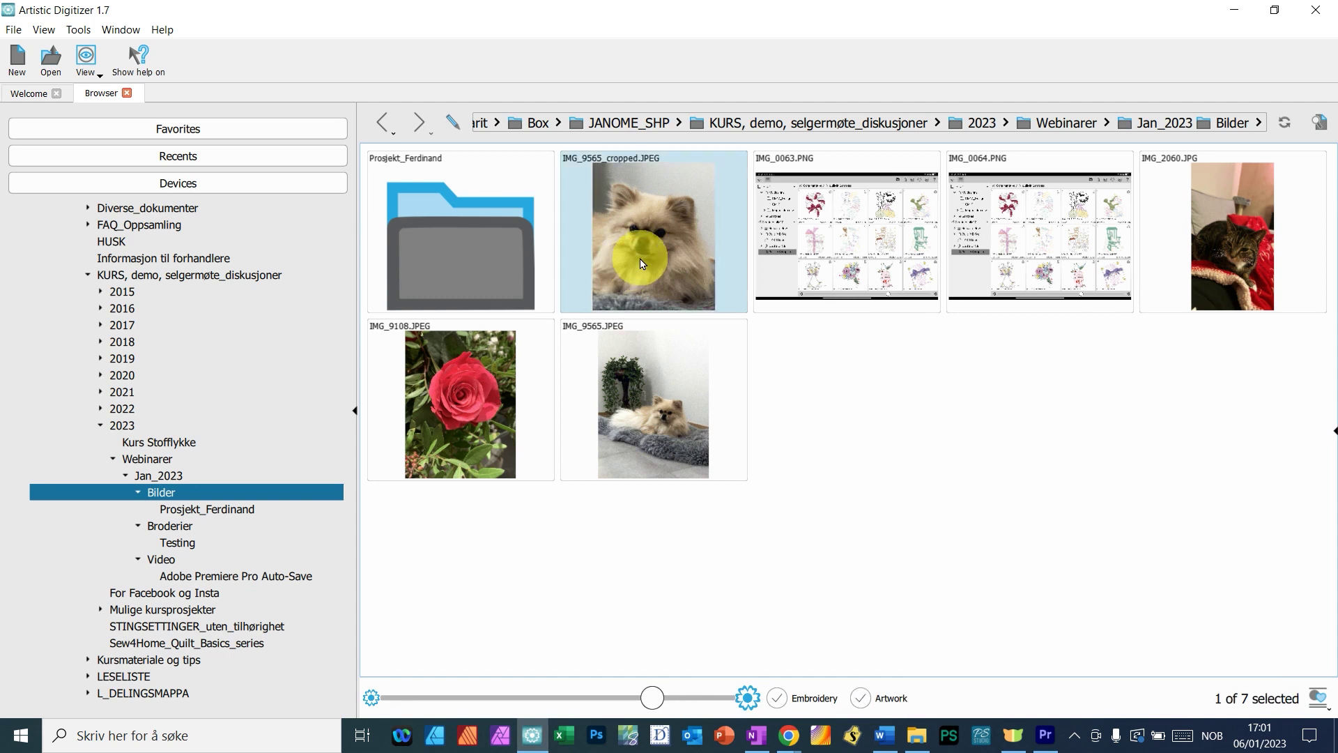
{"action": "double_click", "coordinate": [642, 264]}
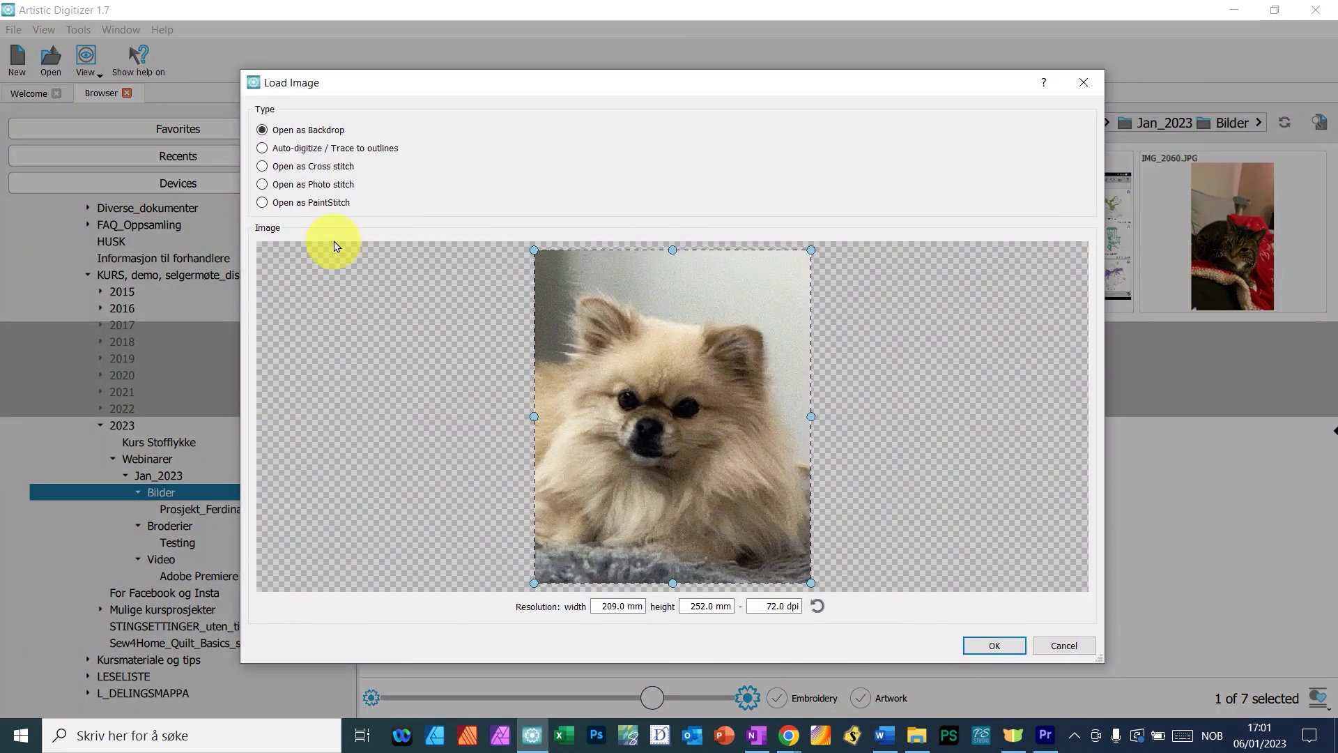
- Load the photo as PaintStitch with a height of 295 mm
{"action": "left_click", "coordinate": [264, 203]}
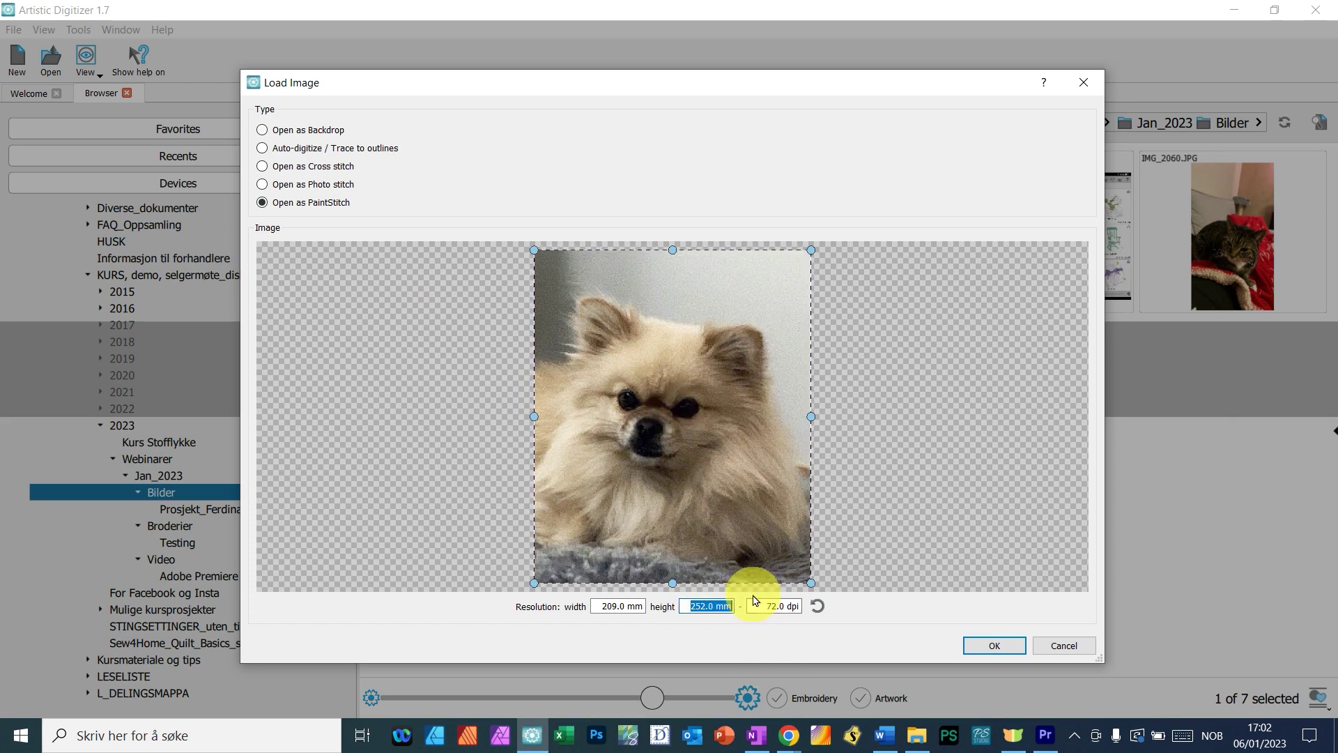
{"action": "type", "text": "295"}
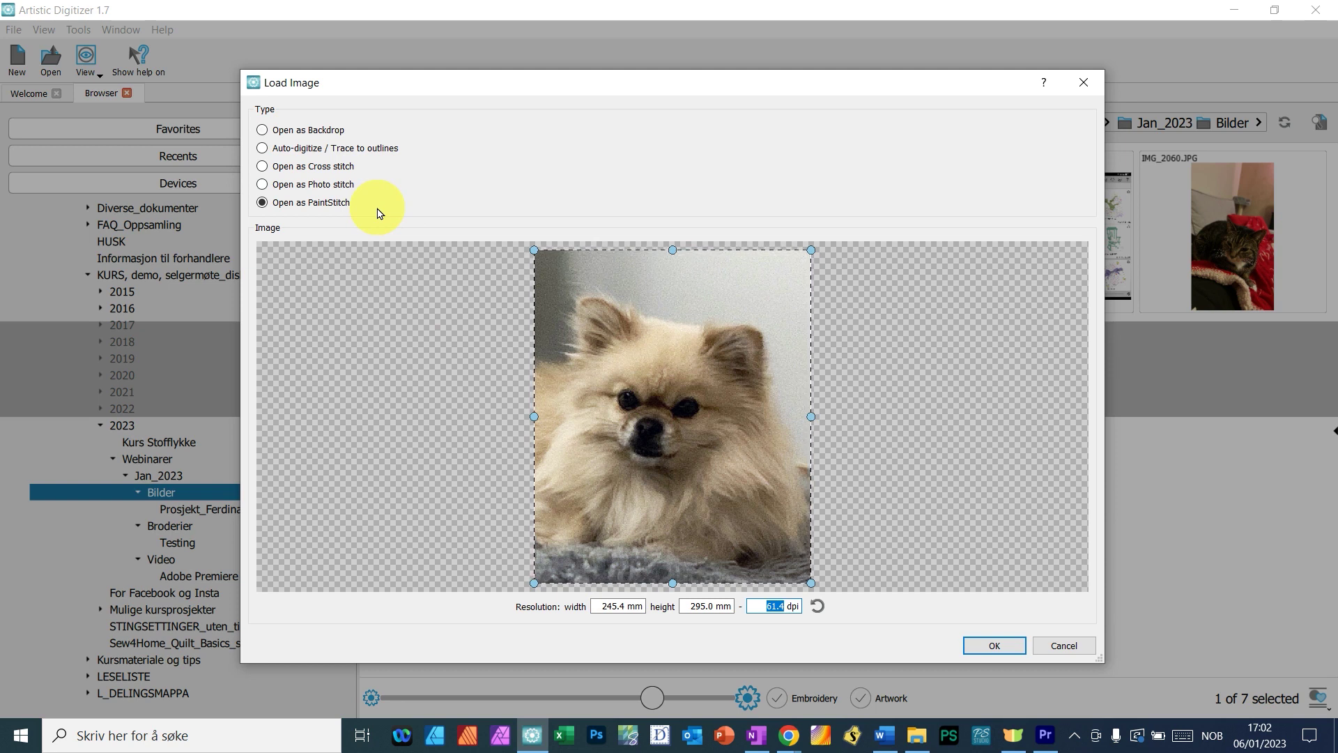
{"action": "left_click", "coordinate": [980, 649]}
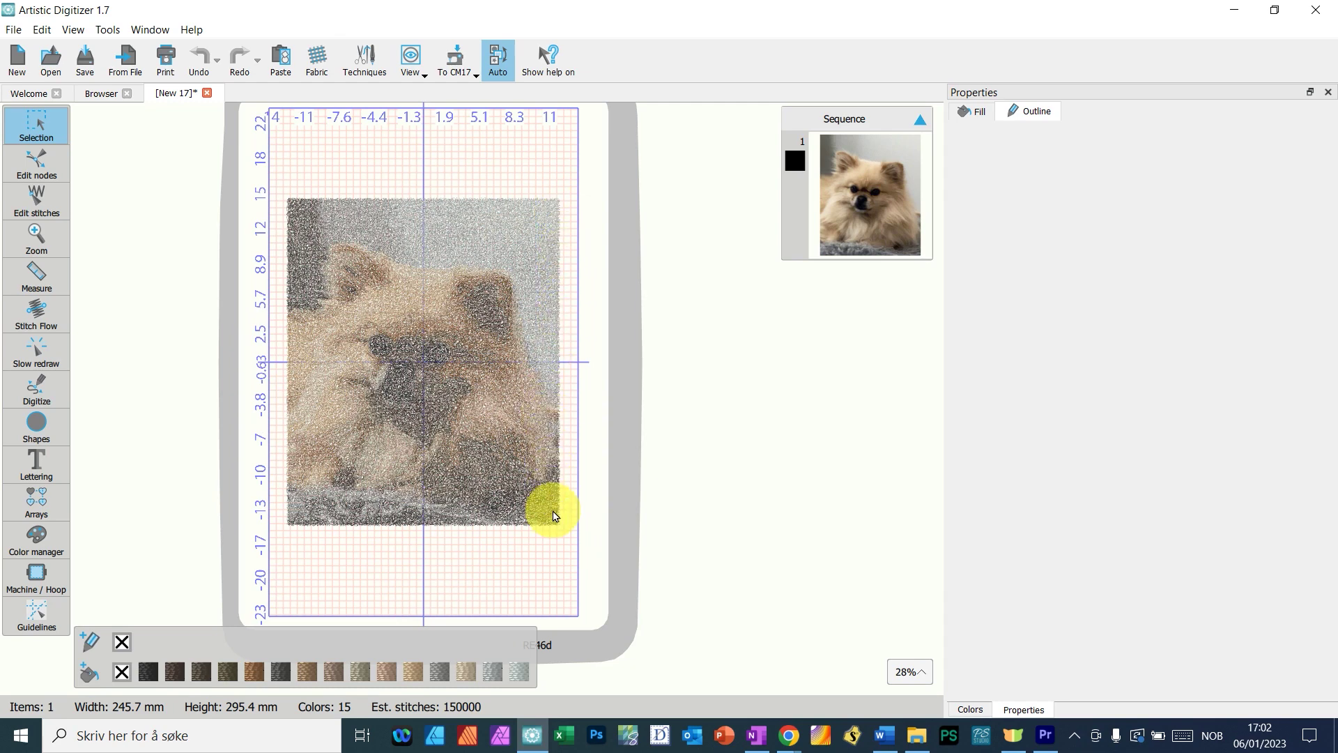
- Select the PaintStitch dog design and set its thread palette to ARC POLY
{"action": "left_click", "coordinate": [880, 207]}
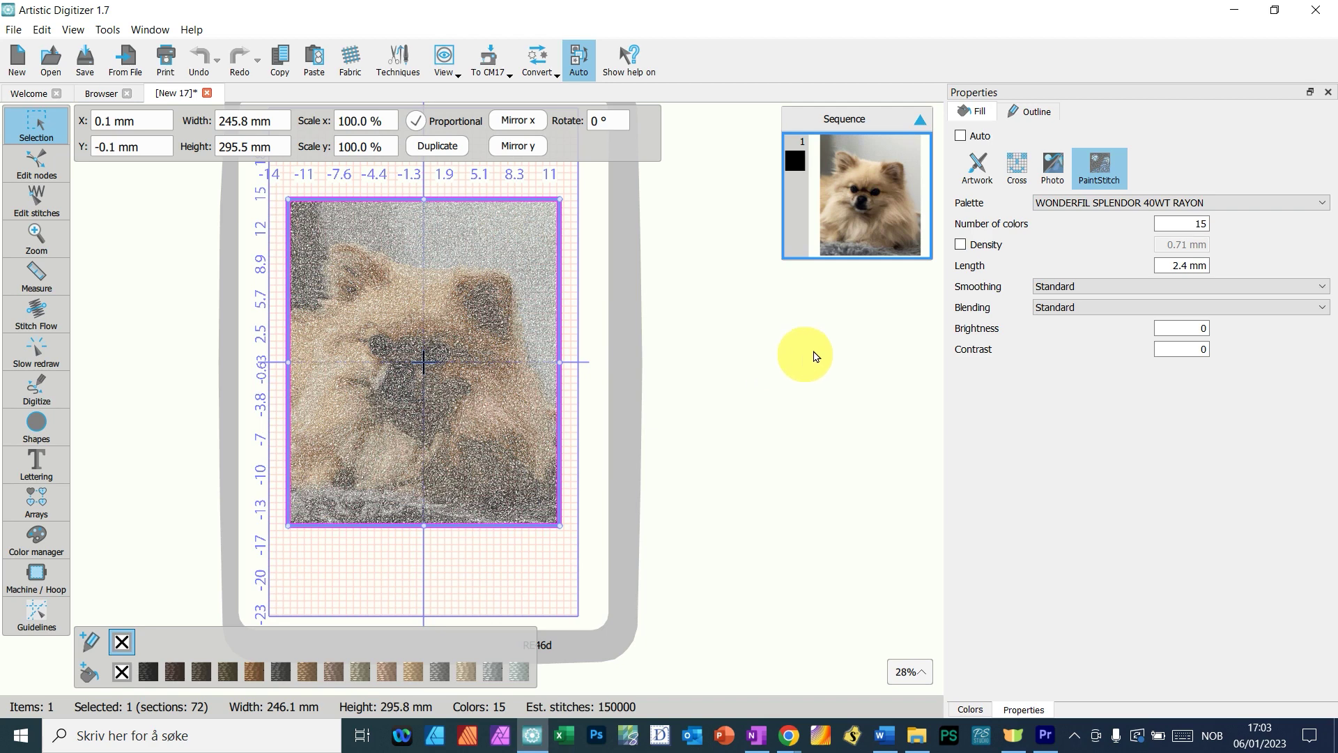
{"action": "left_click", "coordinate": [1126, 204]}
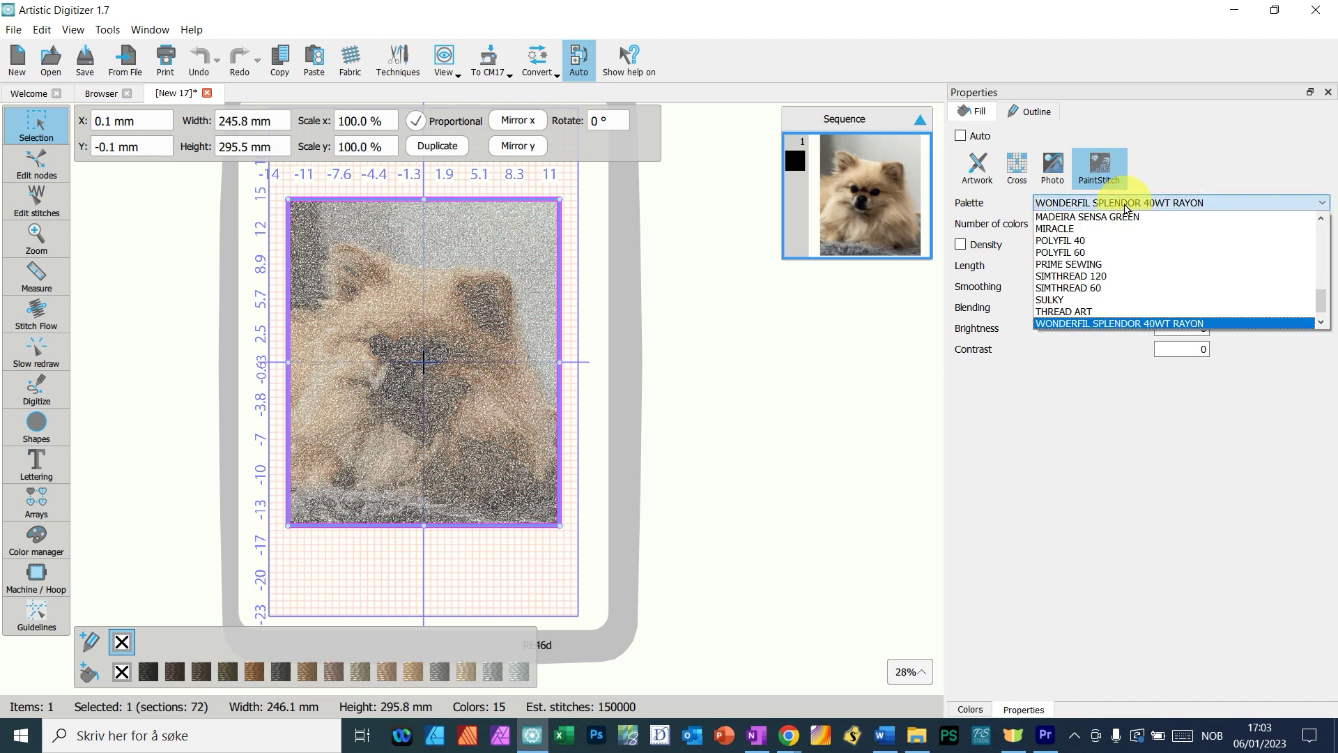
{"action": "left_click_drag", "start_coordinate": [1321, 300], "coordinate": [1322, 248]}
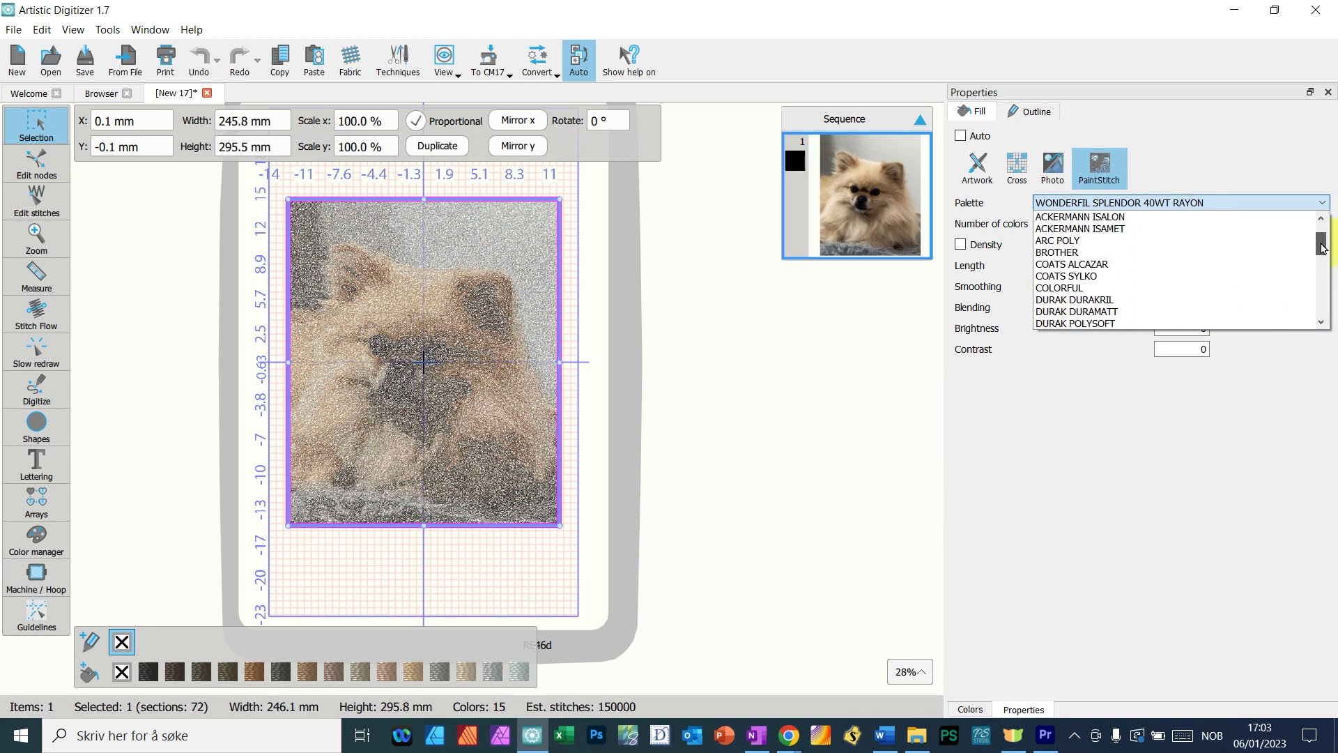
{"action": "left_click", "coordinate": [1086, 246]}
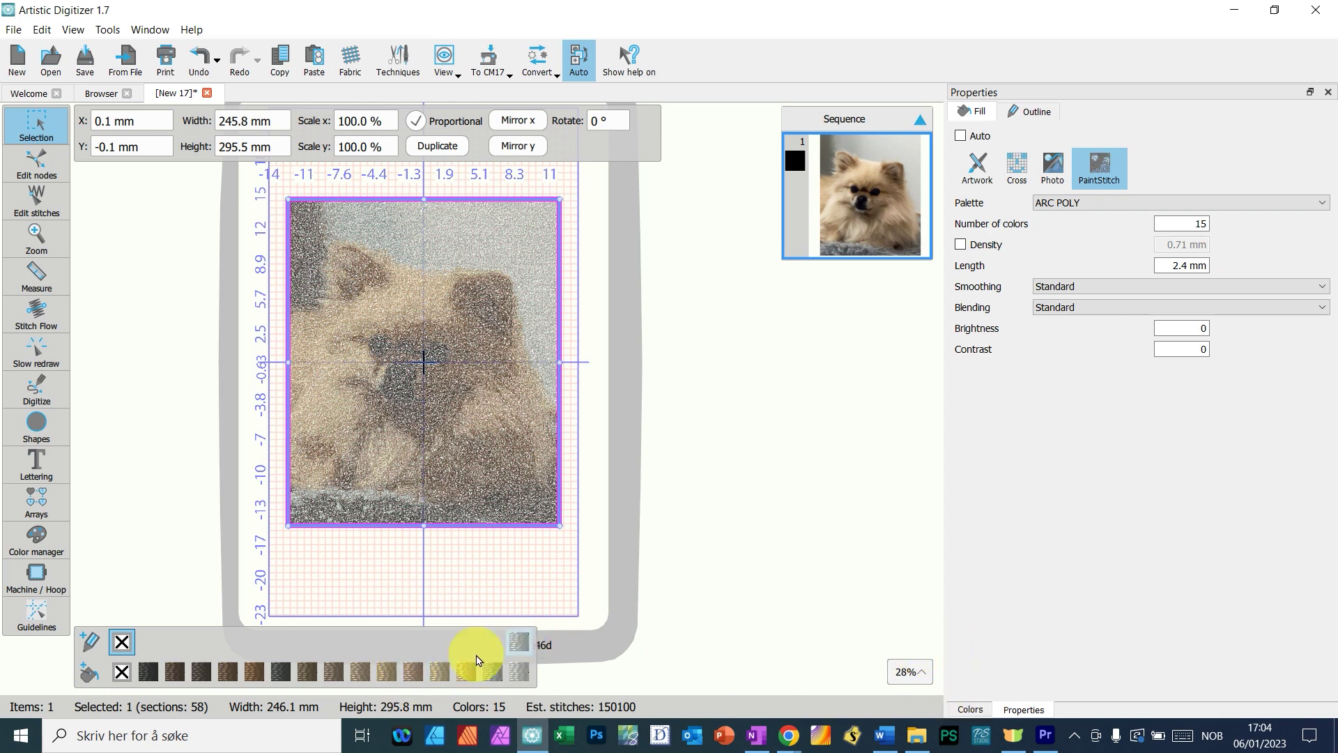
- Pick the tan fill colour for the PaintStitch design and set its palette to WONDERFIL SPLENDOR 40WT RAYON
{"action": "left_click", "coordinate": [414, 674]}
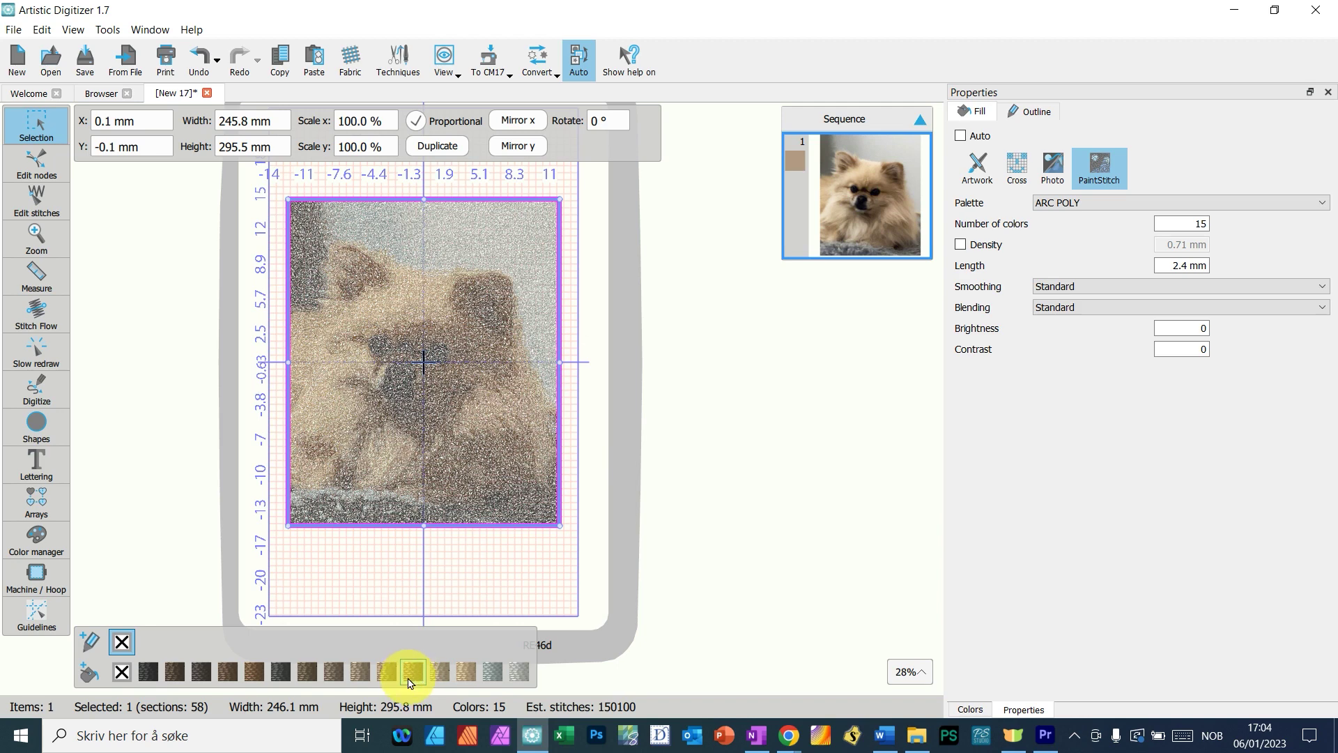
{"action": "left_click_drag", "start_coordinate": [421, 674], "coordinate": [576, 356]}
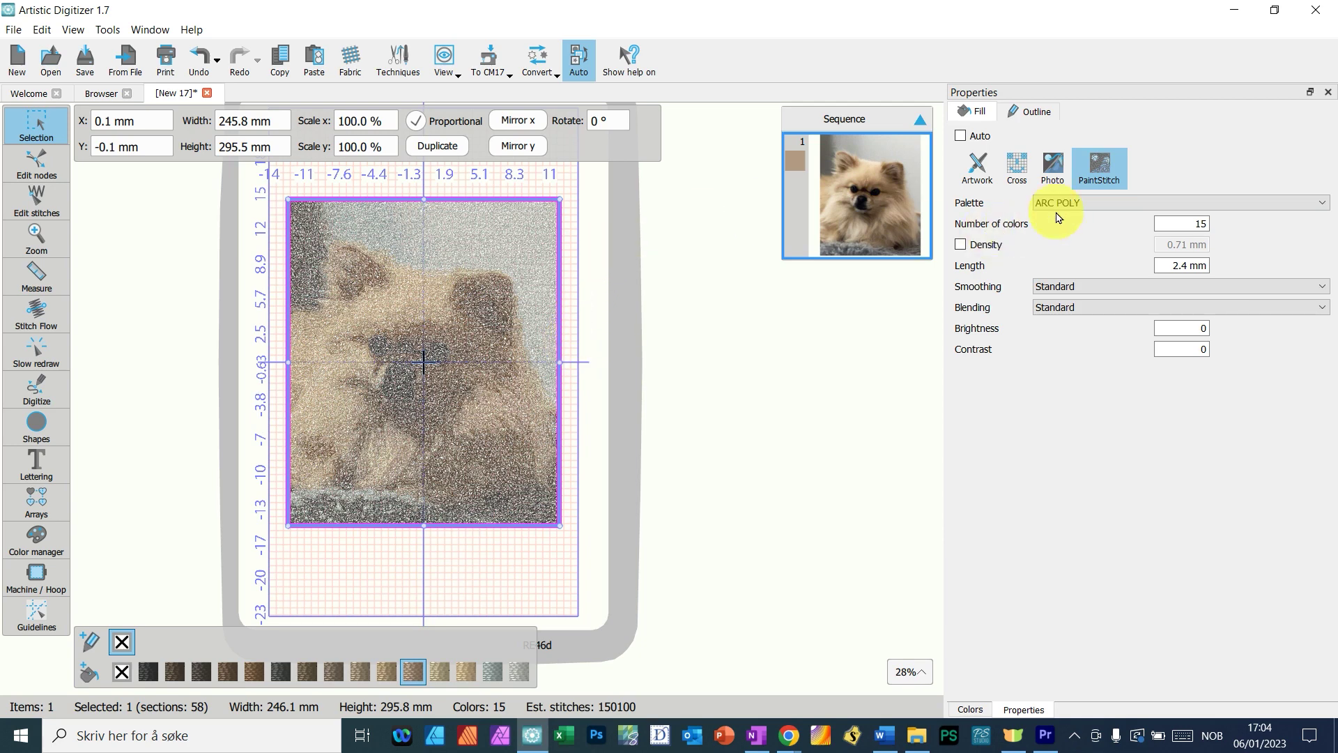
{"action": "left_click", "coordinate": [1082, 204]}
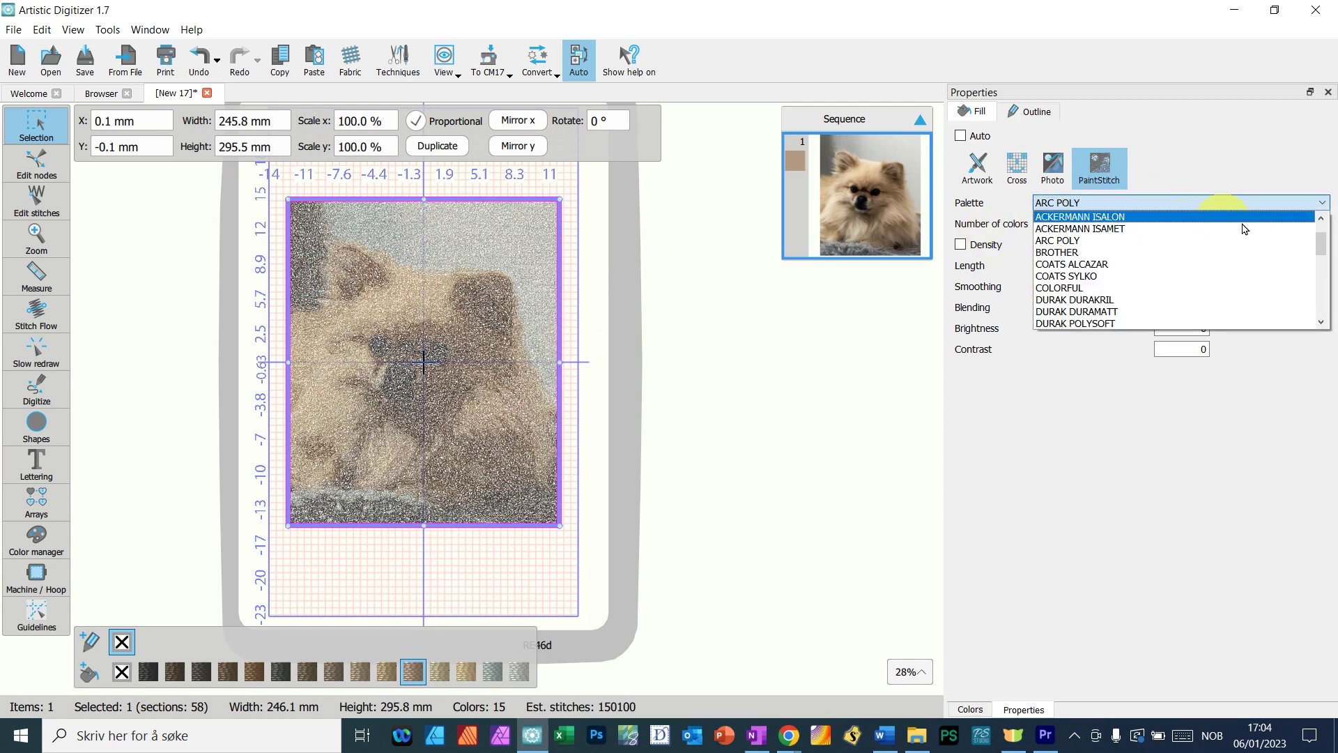
{"action": "left_click_drag", "start_coordinate": [1321, 244], "coordinate": [1331, 309]}
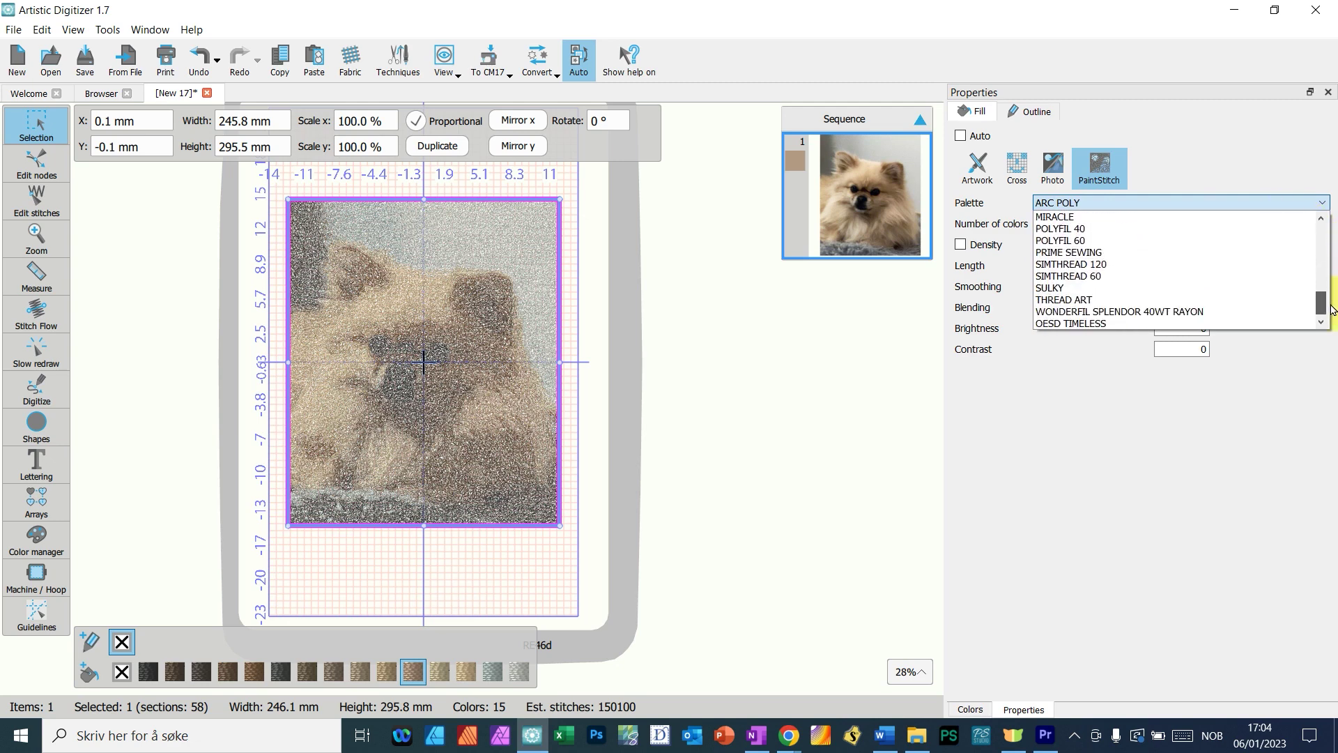
{"action": "key", "text": "Escape"}
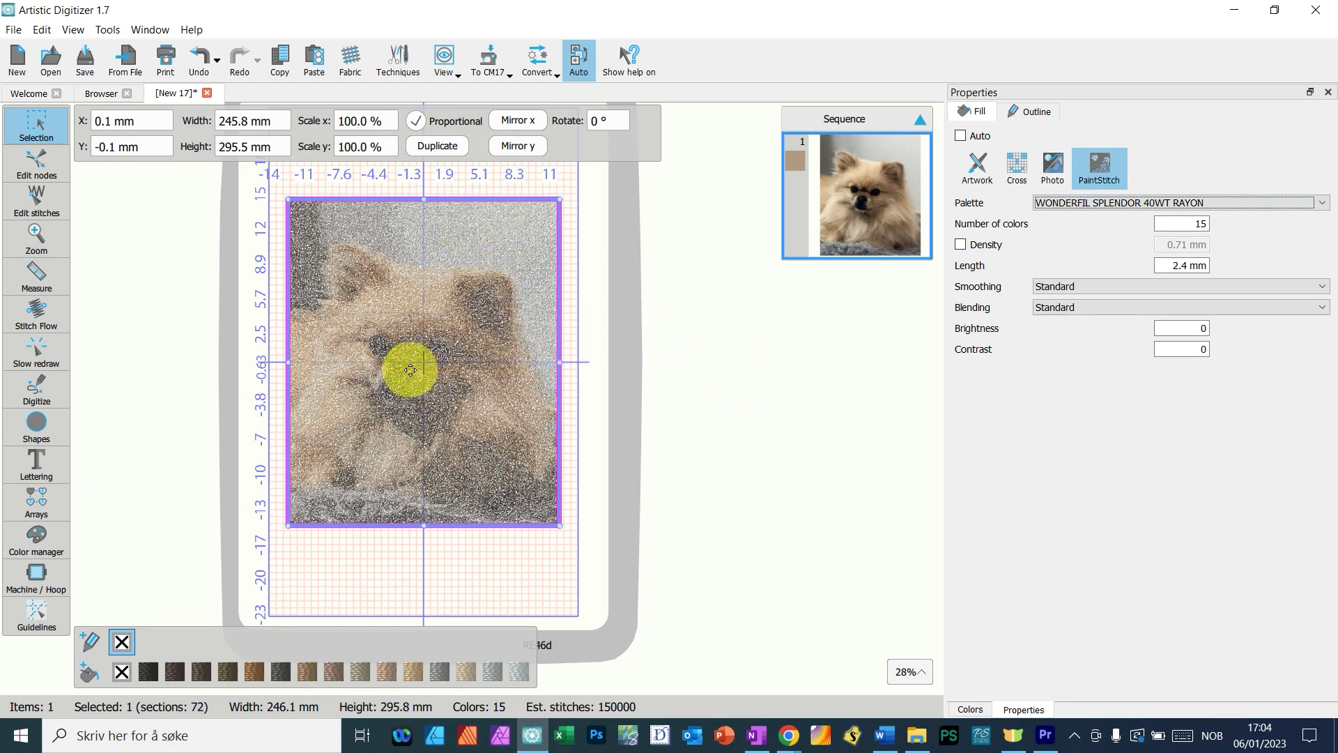
- Move the PaintStitch design beside the hoop to about X 354.7 mm, Y 4.3 mm, and hide the workspace grid
{"action": "scroll", "coordinate": [358, 349], "scroll_direction": "up", "scroll_amount": 3}
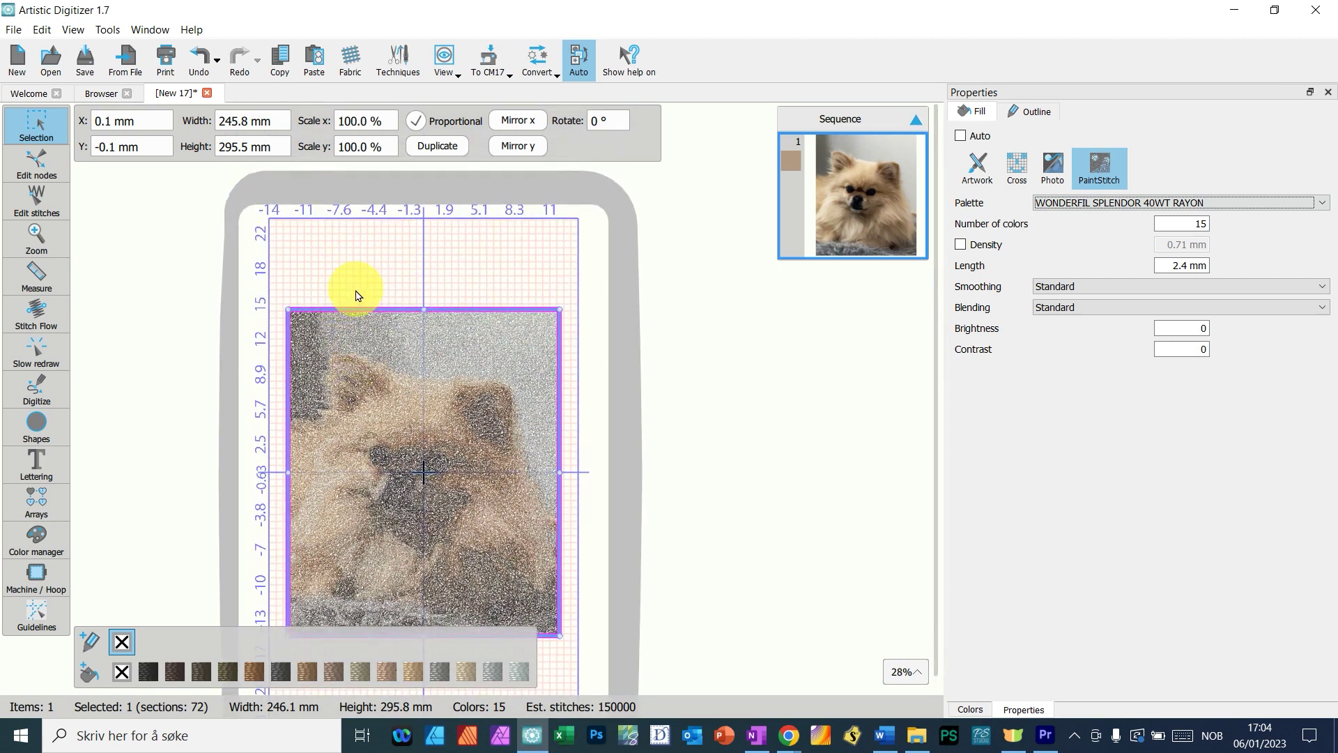
{"action": "mouse_move", "coordinate": [374, 457]}
{"action": "left_mouse_down"}
{"action": "mouse_move", "coordinate": [804, 415]}
{"action": "mouse_move", "coordinate": [795, 451]}
{"action": "mouse_move", "coordinate": [773, 454]}
{"action": "left_mouse_up"}
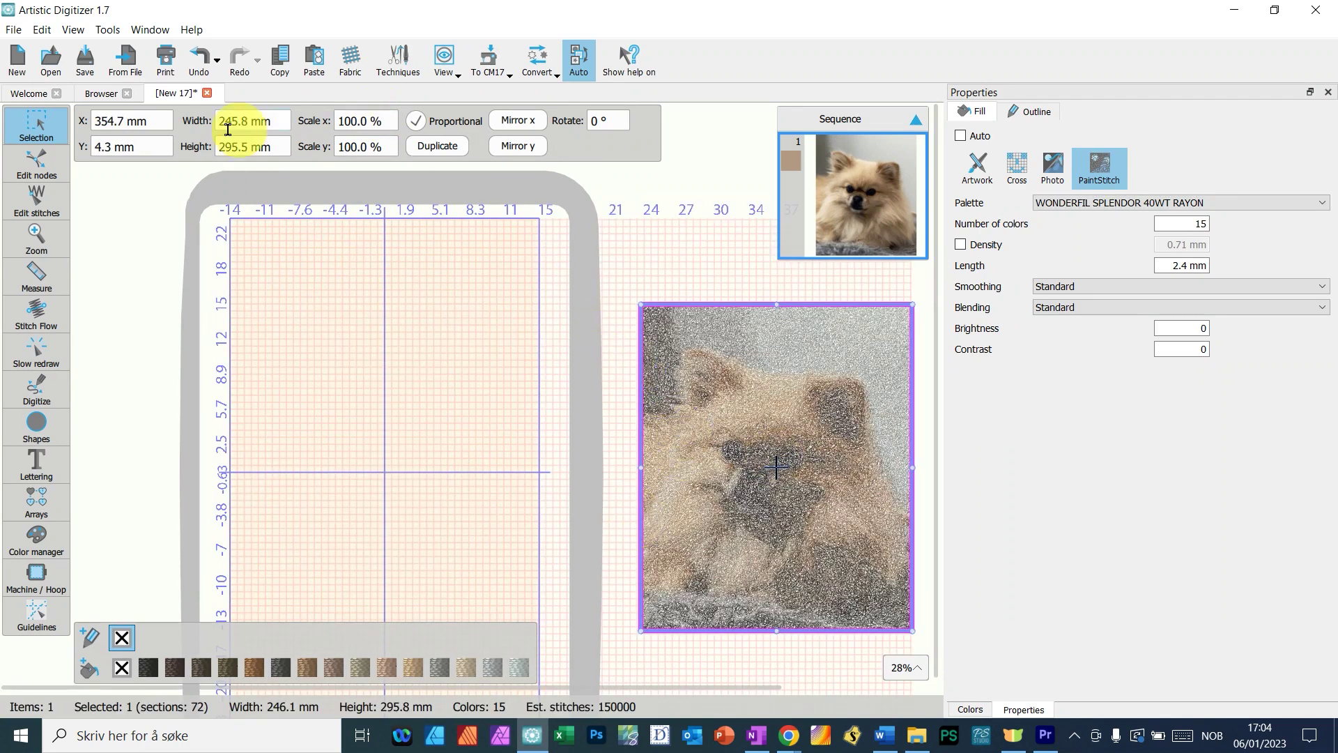
{"action": "left_click", "coordinate": [107, 32]}
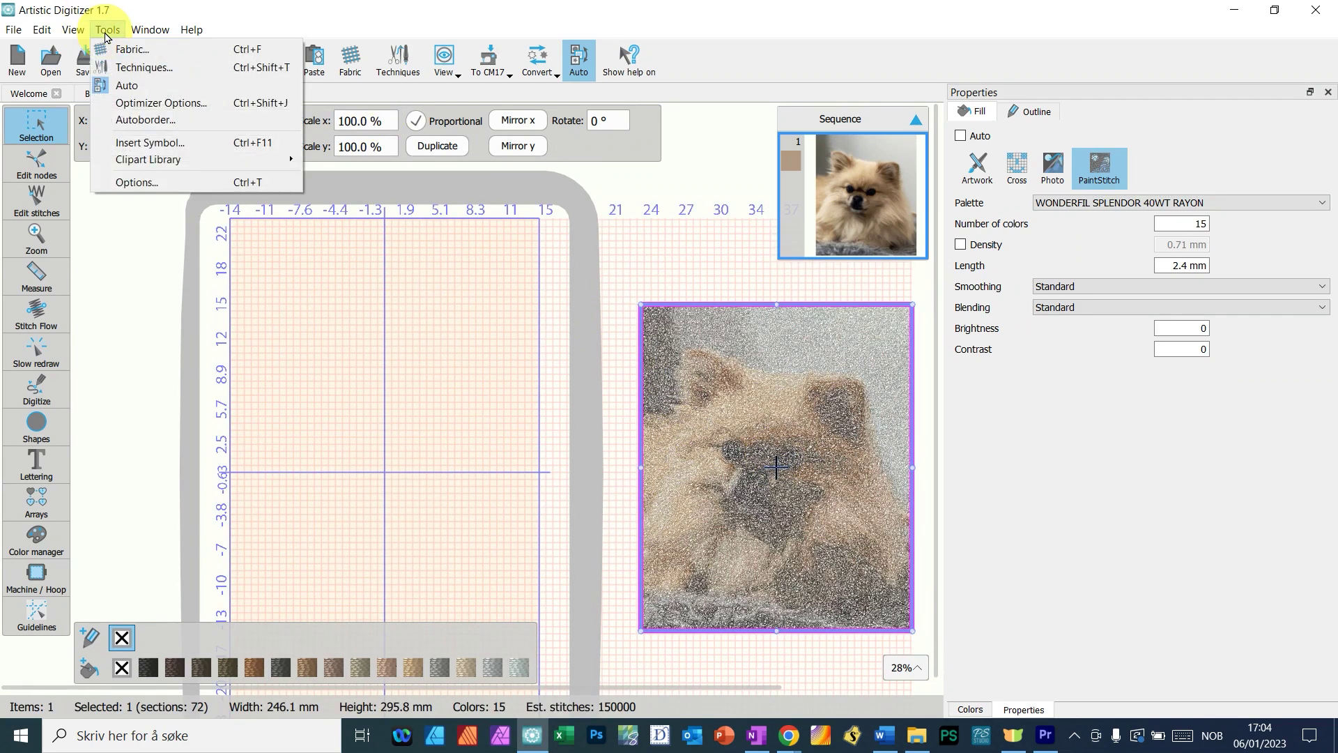
{"action": "mouse_move", "coordinate": [73, 31]}
{"action": "mouse_move", "coordinate": [88, 147]}
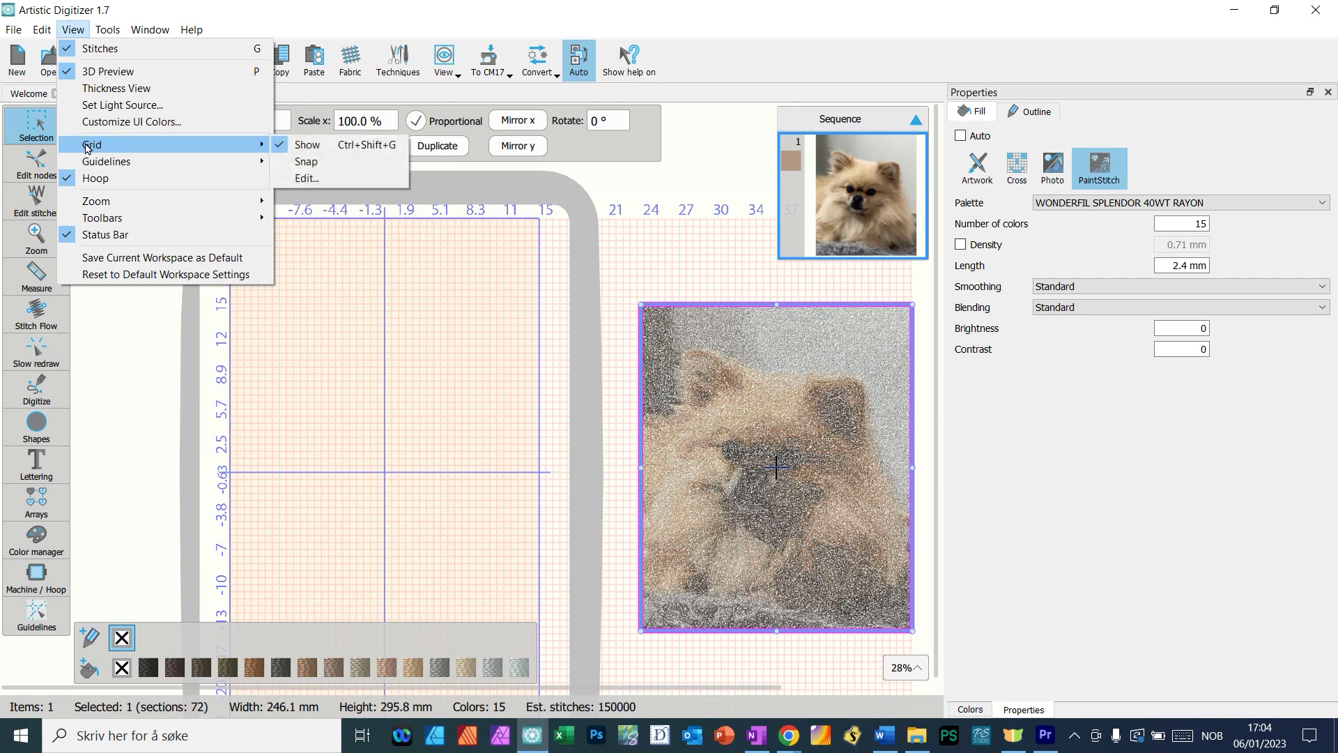
{"action": "left_click", "coordinate": [302, 144]}
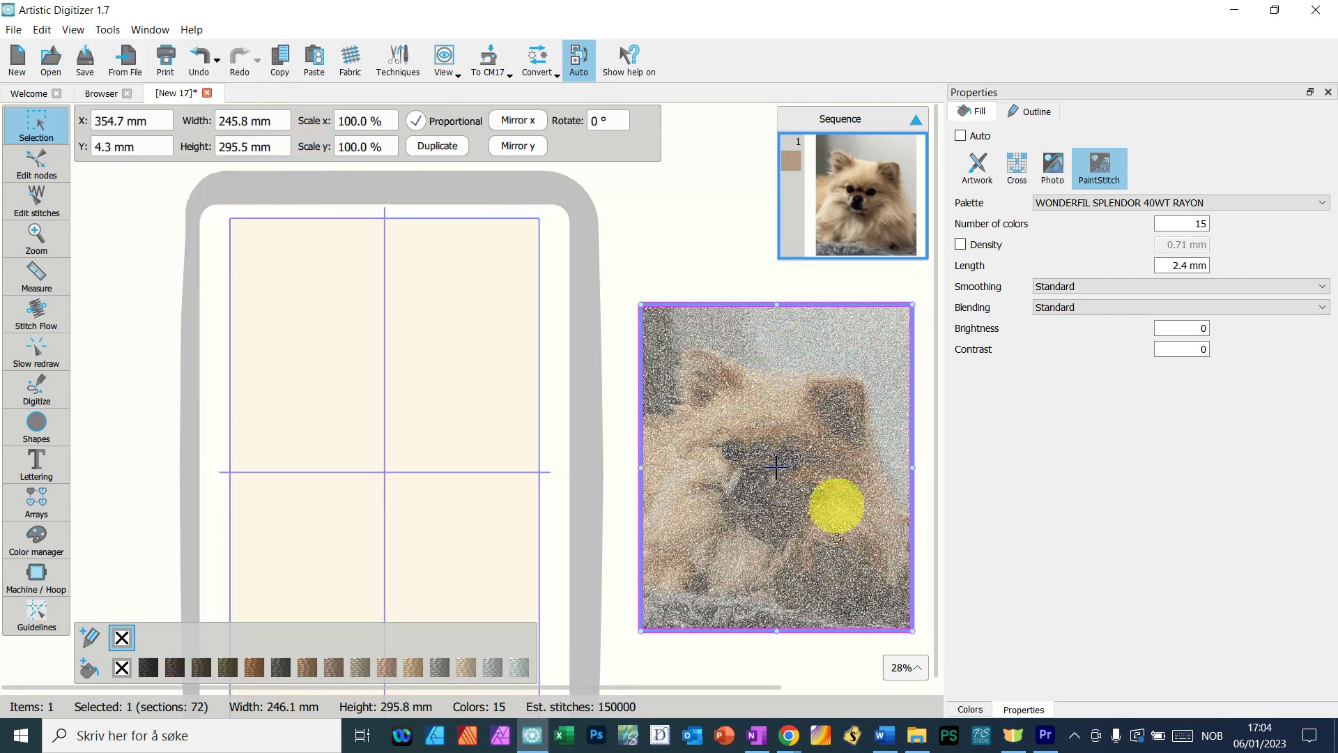
- Set the fabric colour to near black, keeping the None Normal fabric, and view the PaintStitch design against it
{"action": "left_click_drag", "start_coordinate": [687, 687], "coordinate": [808, 687]}
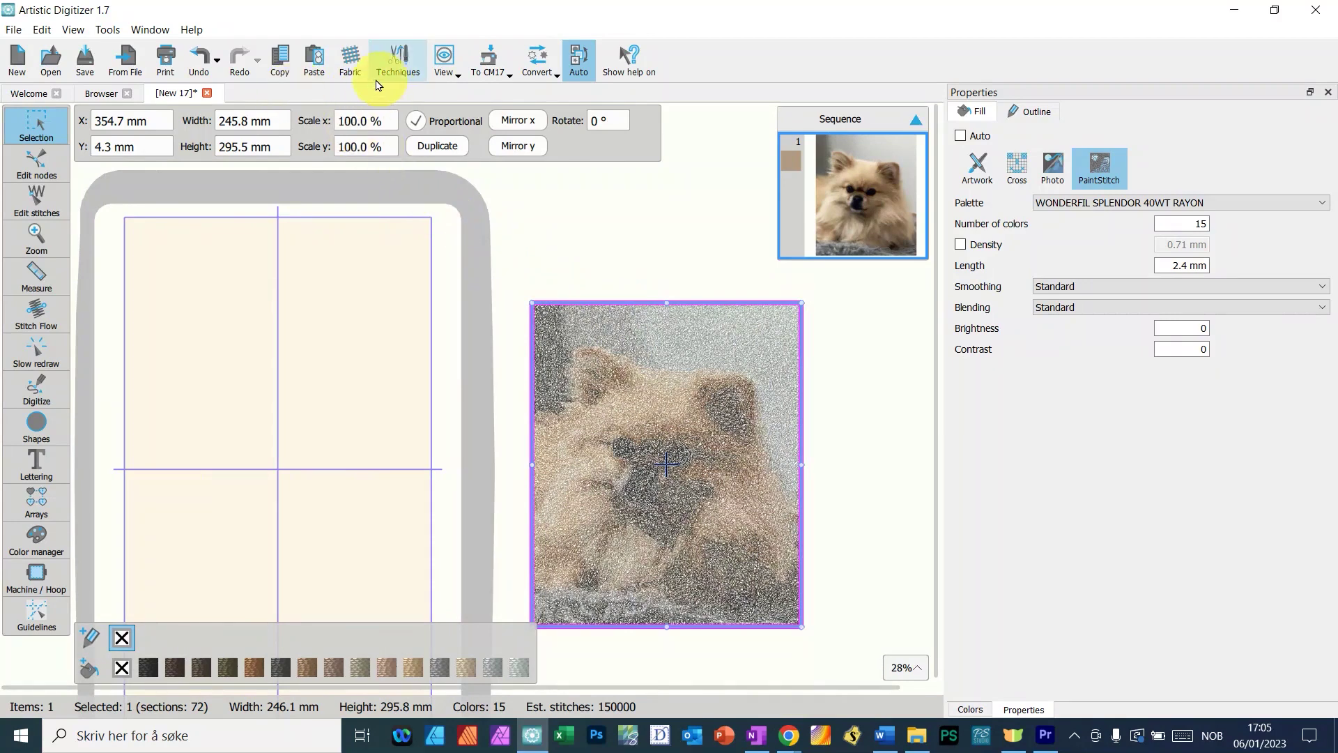
{"action": "left_click", "coordinate": [355, 75]}
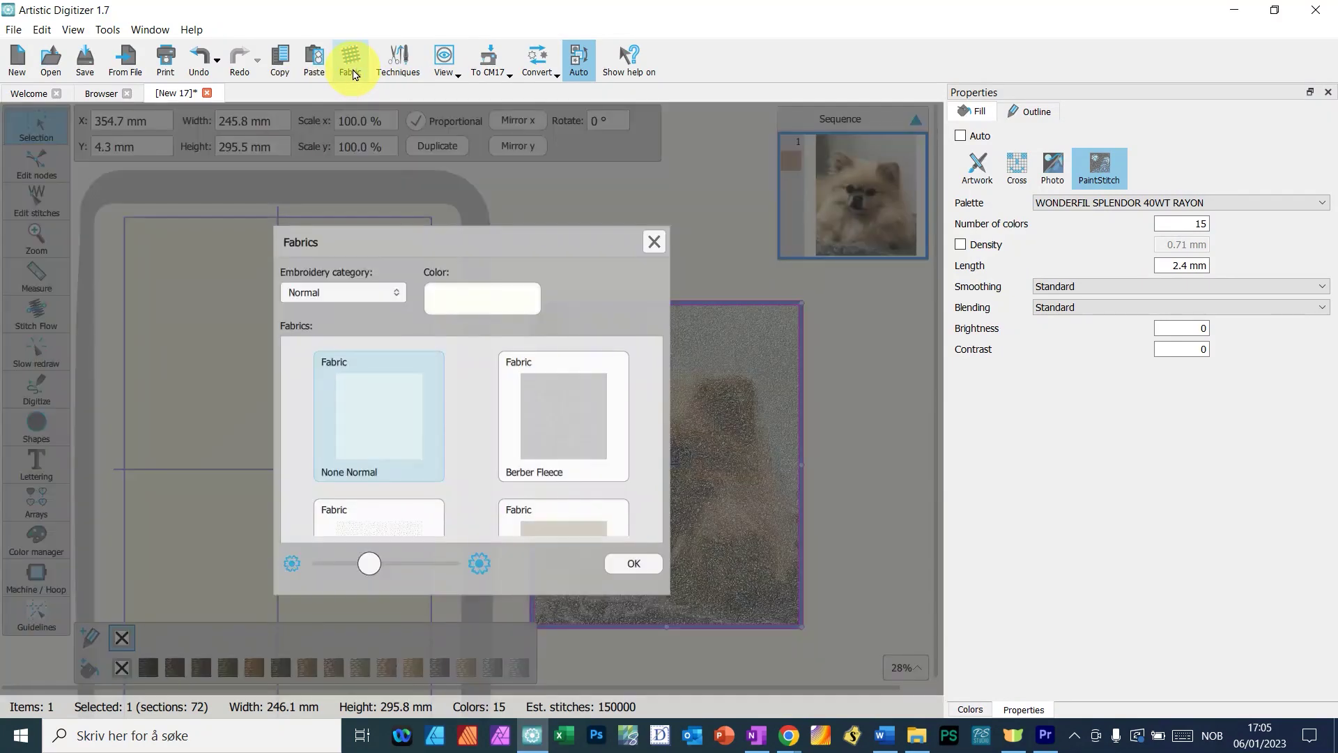
{"action": "left_click", "coordinate": [454, 299]}
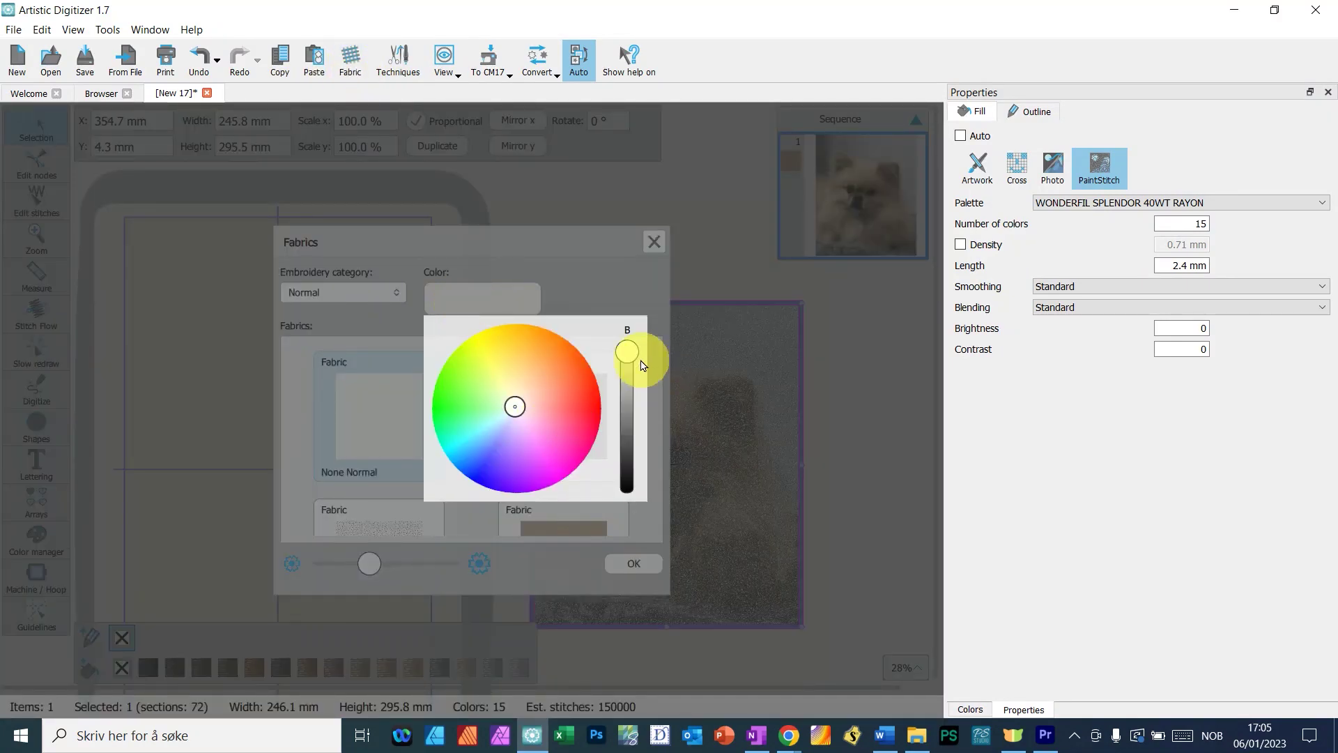
{"action": "left_click_drag", "start_coordinate": [642, 364], "coordinate": [642, 528]}
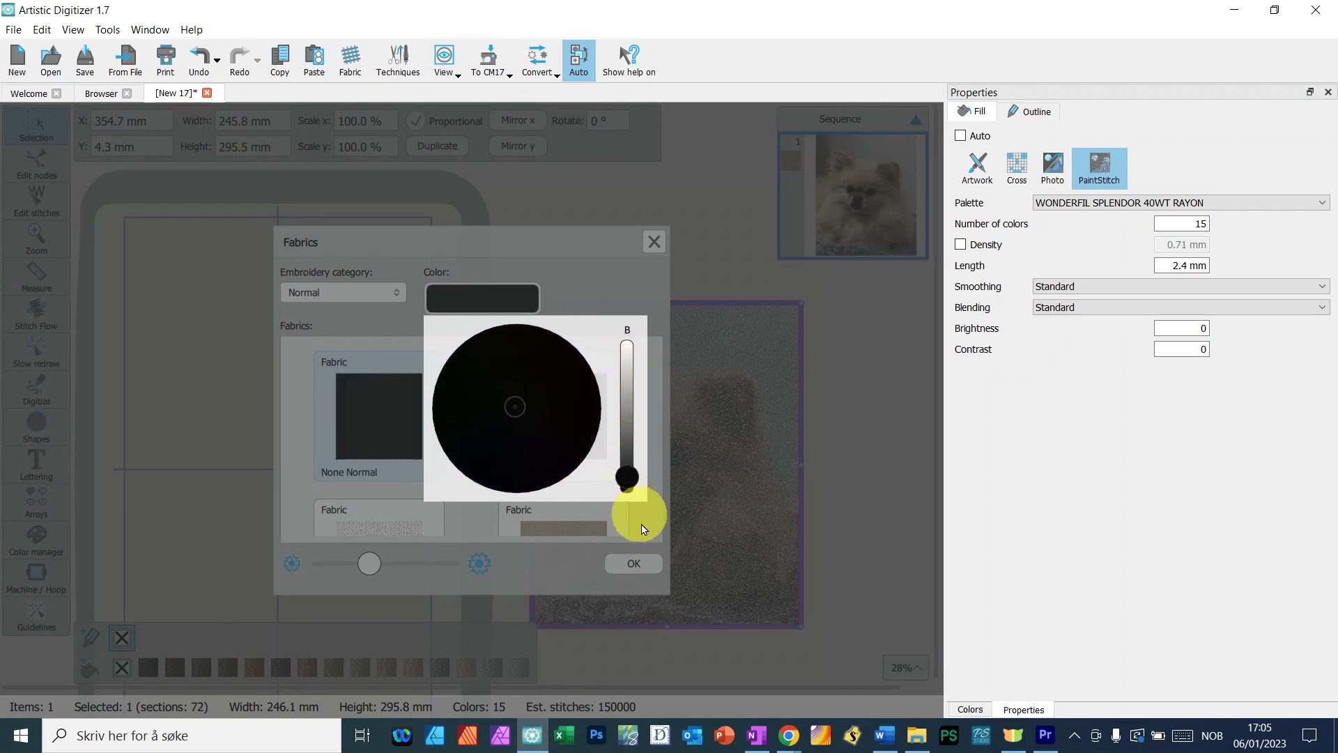
{"action": "left_click", "coordinate": [639, 565]}
{"action": "left_click", "coordinate": [636, 565]}
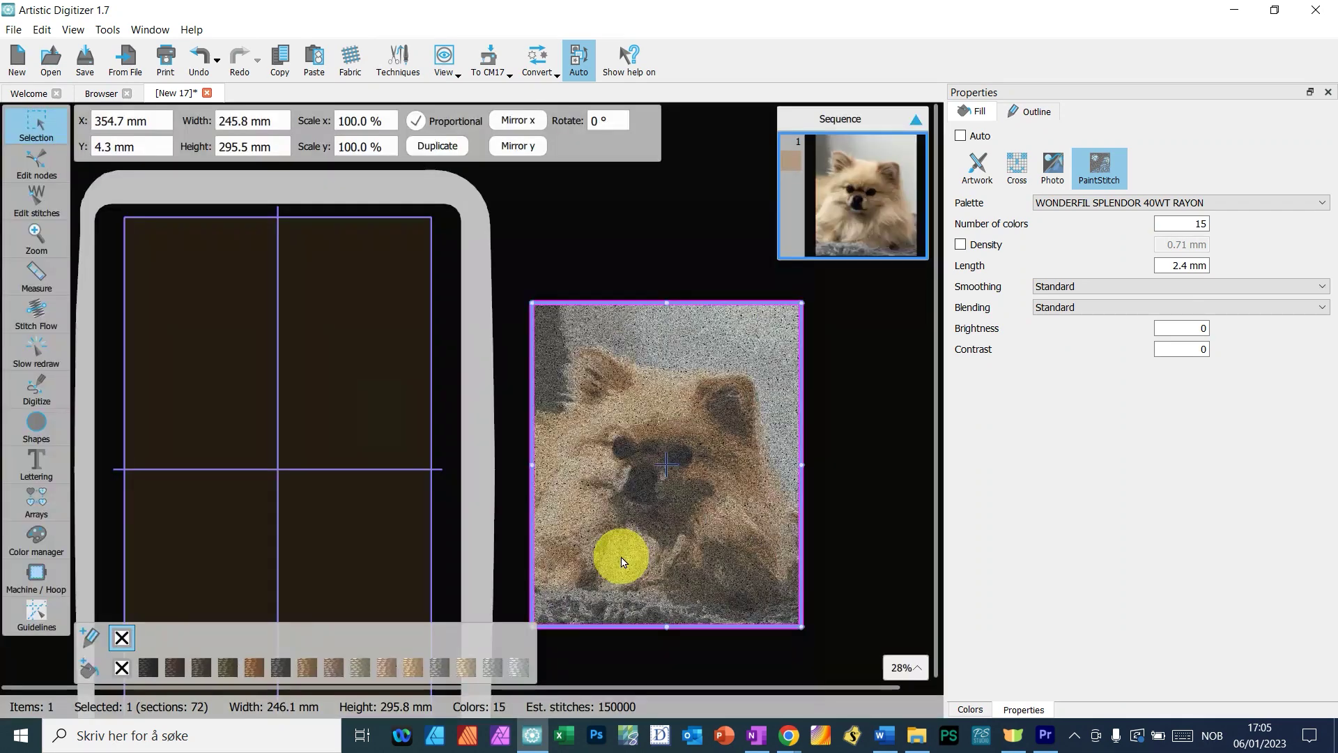
{"action": "scroll", "coordinate": [487, 313], "scroll_direction": "up", "scroll_amount": 2}
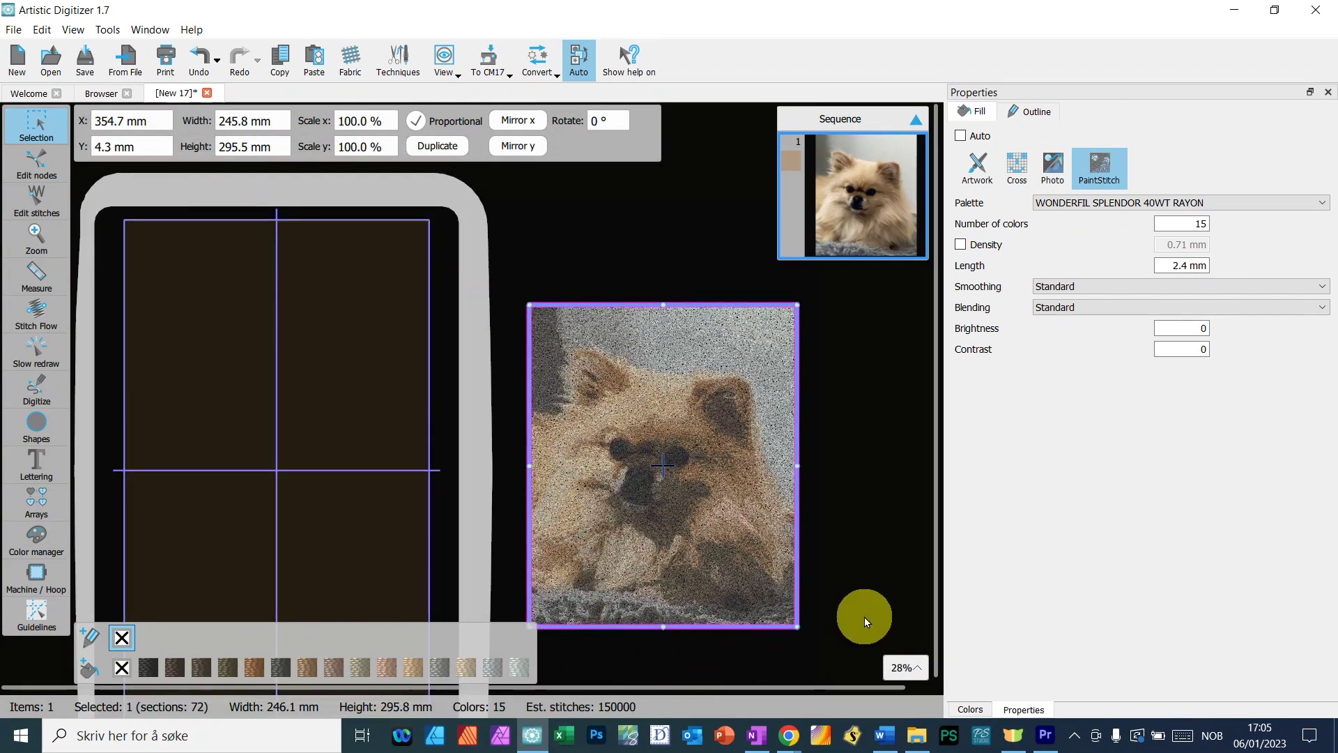
- Undo the near-black fabric colour and view the deselected PaintStitch design against the light fabric
{"action": "left_click", "coordinate": [864, 616]}
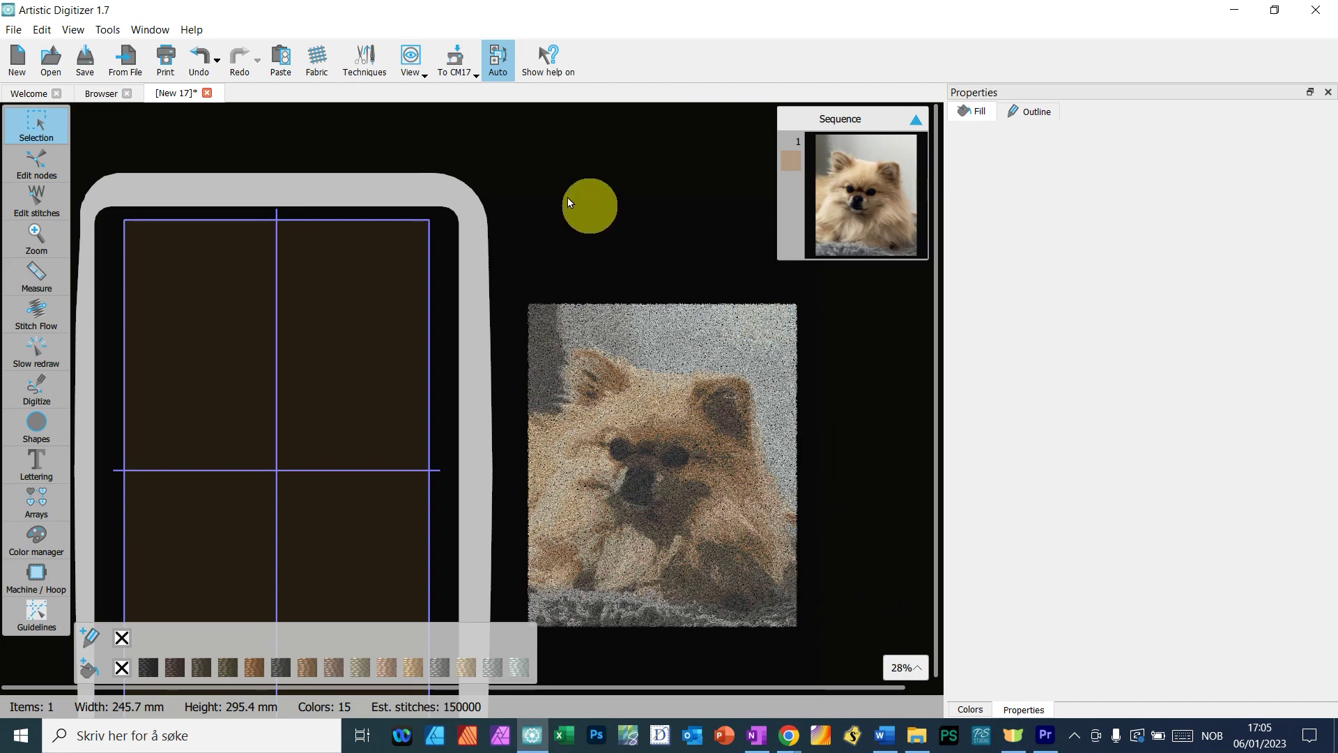
{"action": "left_click", "coordinate": [200, 58]}
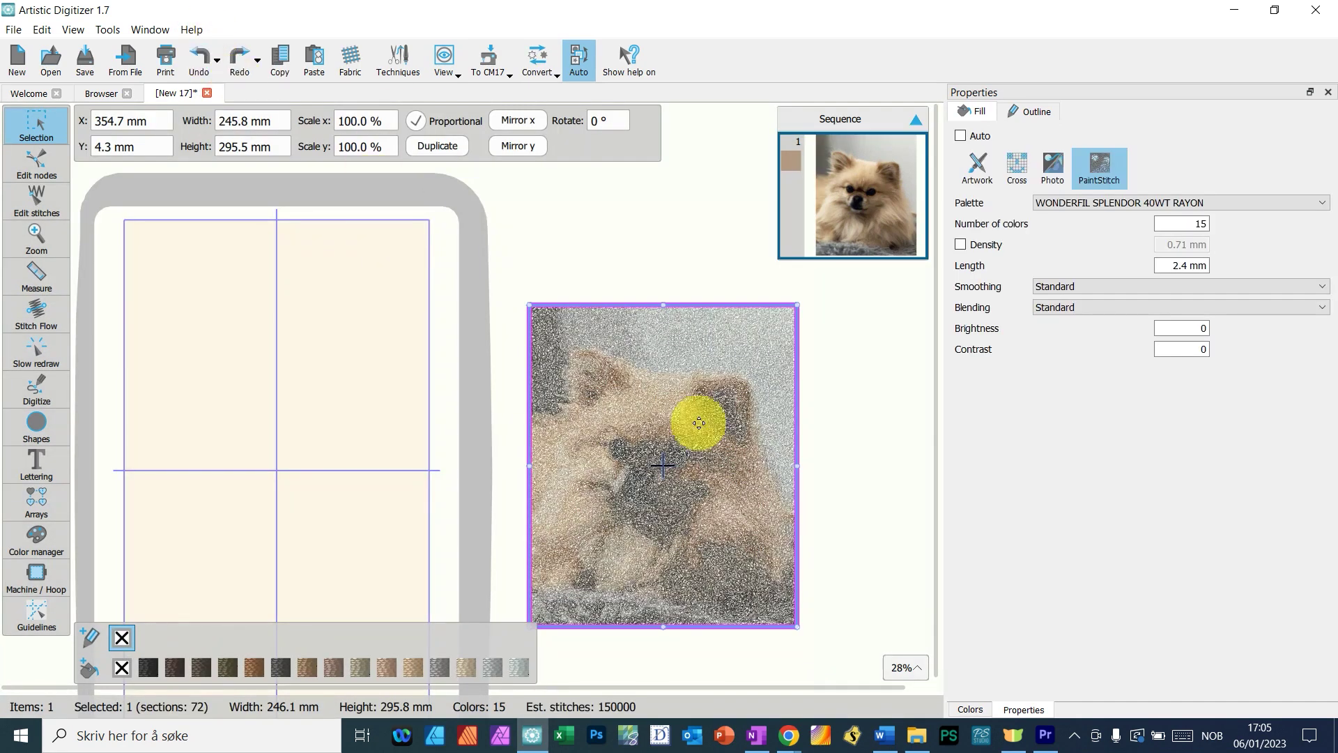
{"action": "left_click", "coordinate": [852, 530]}
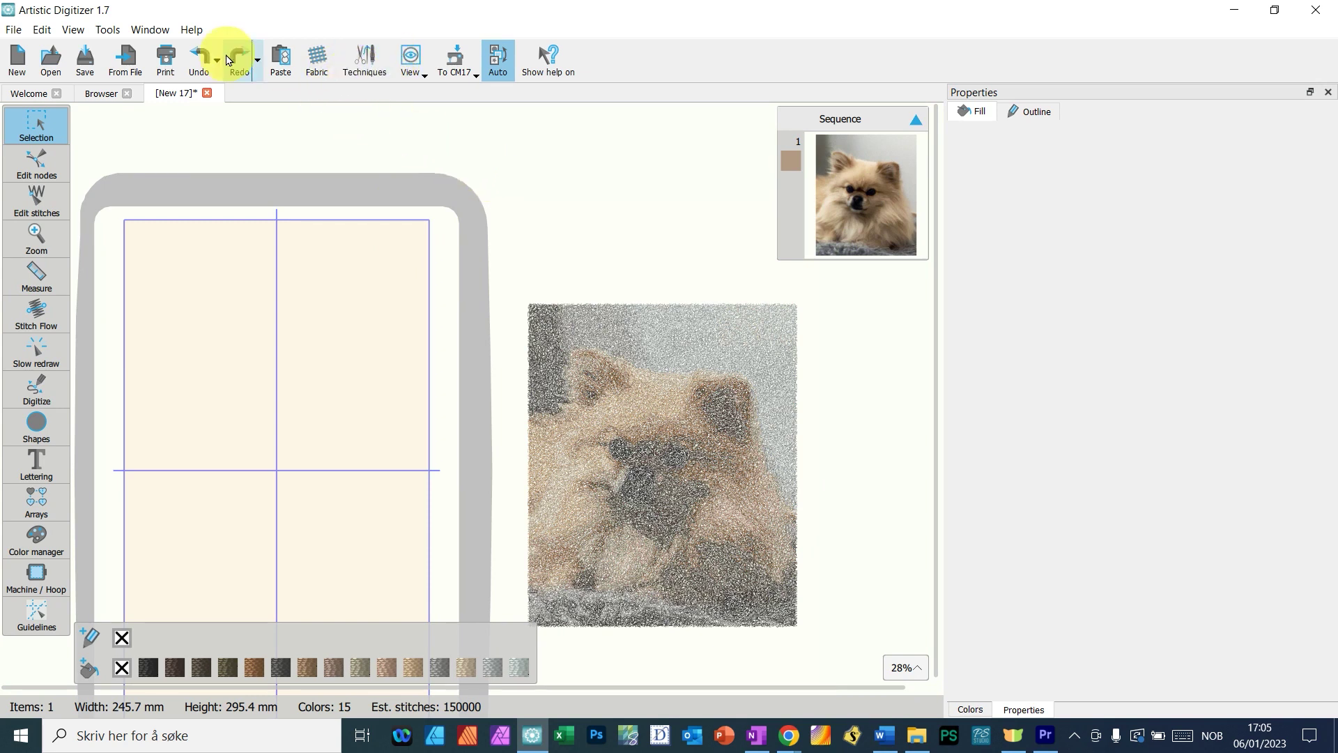
- Set the fabric colour to near black again, keeping the None Normal fabric, and view the PaintStitch dog design on it
{"action": "left_click", "coordinate": [317, 59]}
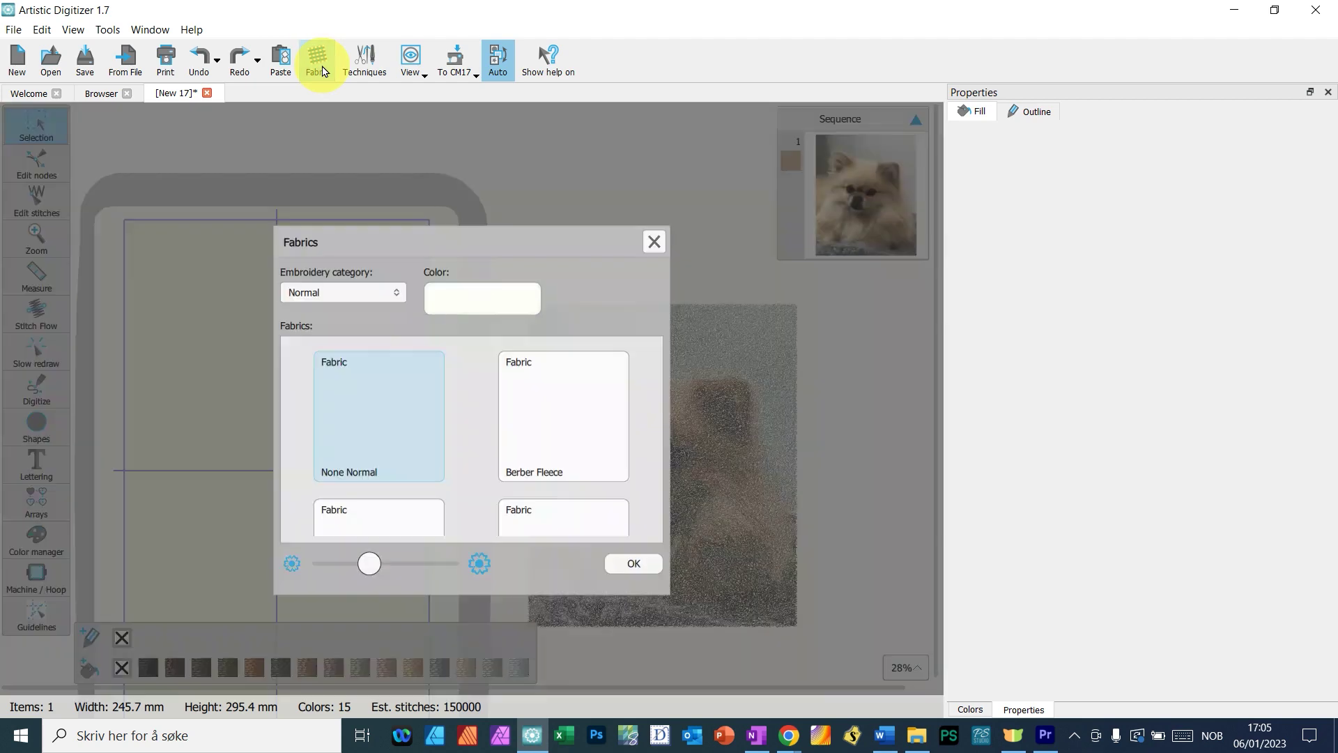
{"action": "left_click", "coordinate": [479, 307]}
{"action": "left_click_drag", "start_coordinate": [627, 351], "coordinate": [634, 471]}
{"action": "left_click", "coordinate": [638, 568]}
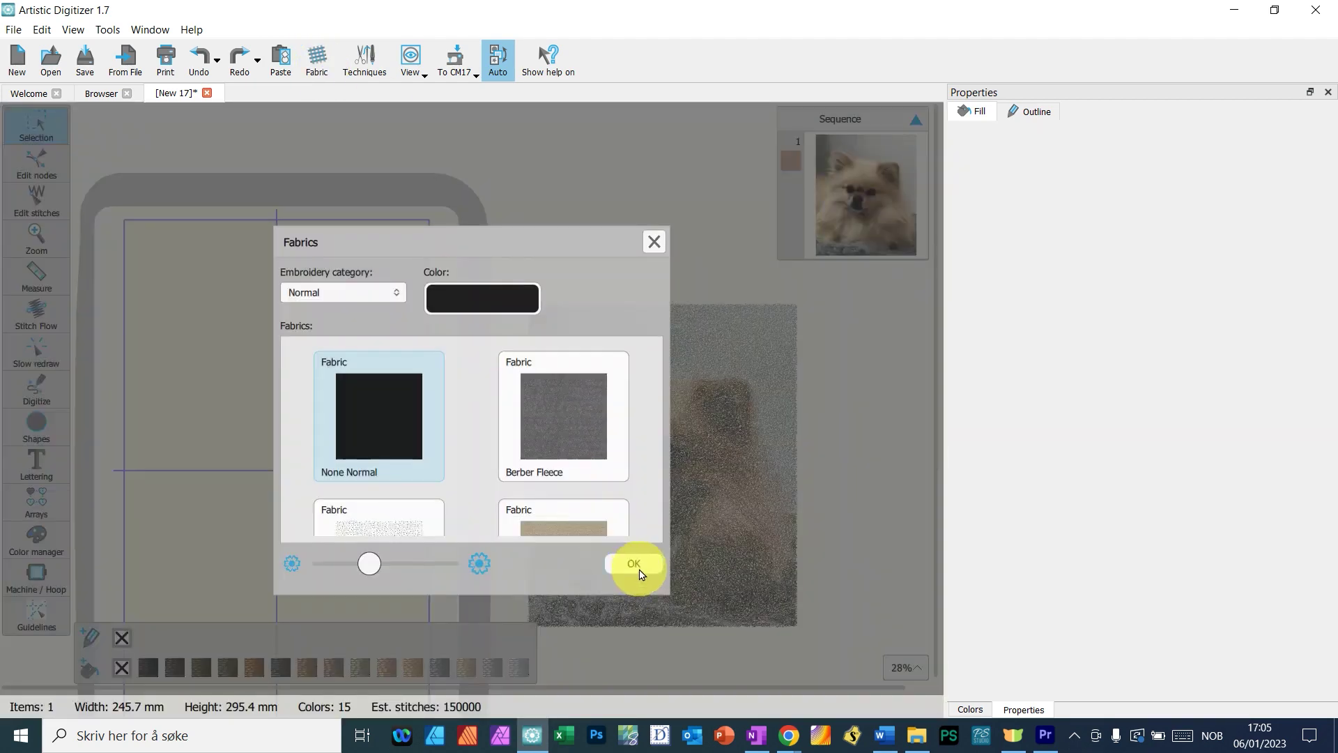
{"action": "left_click", "coordinate": [636, 565]}
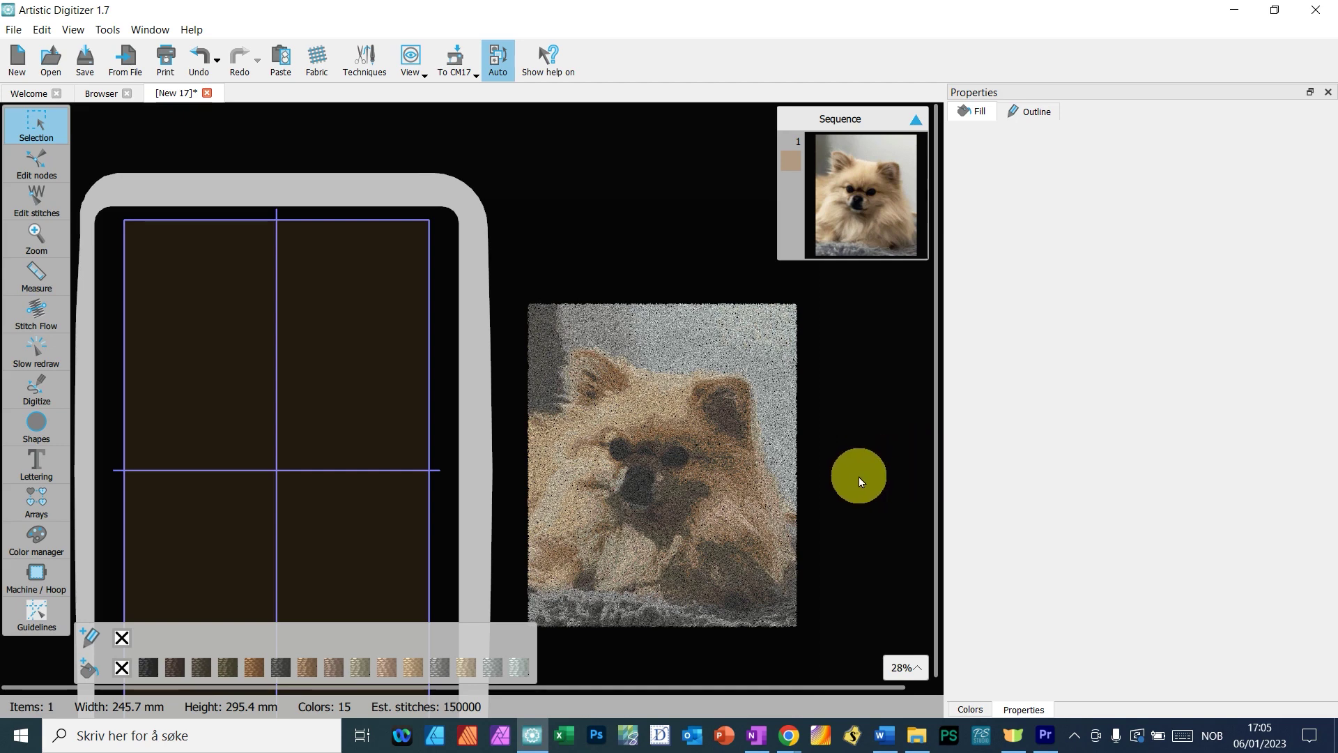
{"action": "scroll", "coordinate": [860, 480], "scroll_direction": "down", "scroll_amount": 3}
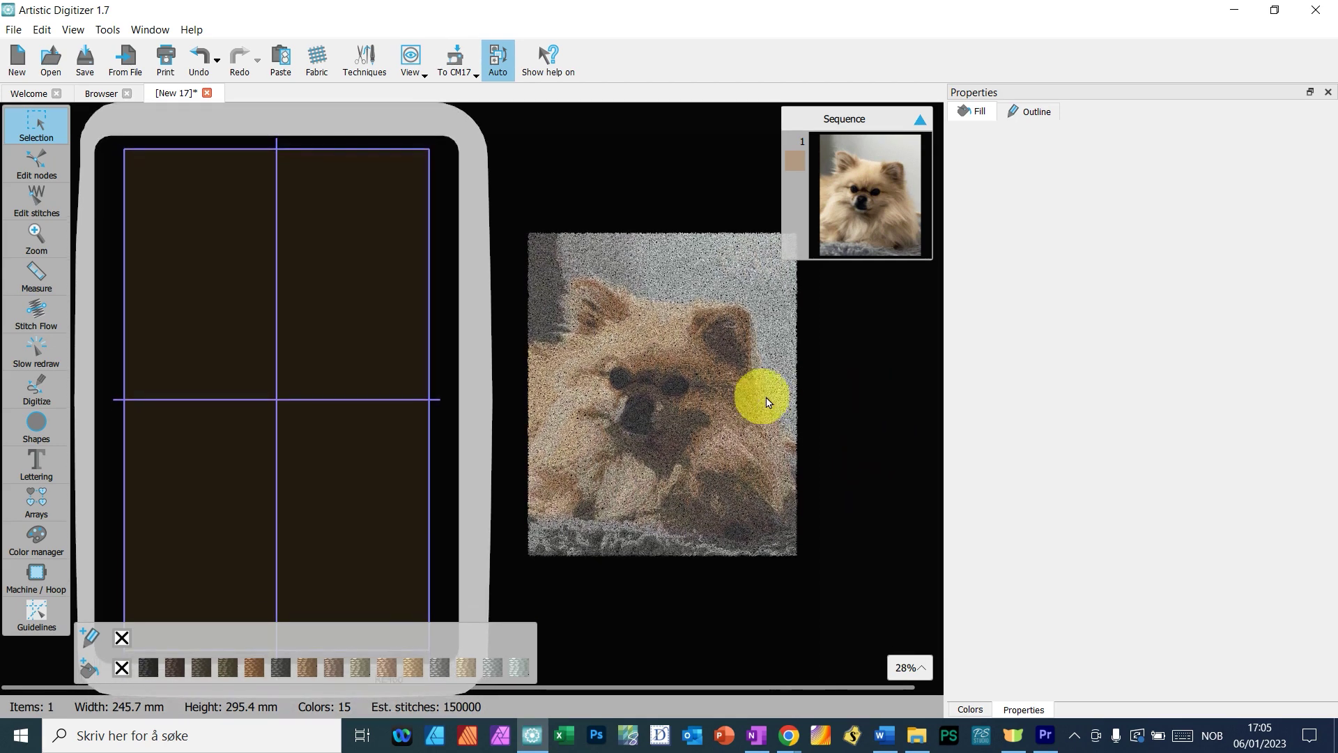
- Select the PaintStitch dog design and set its number of colors to 25
{"action": "left_click", "coordinate": [756, 400]}
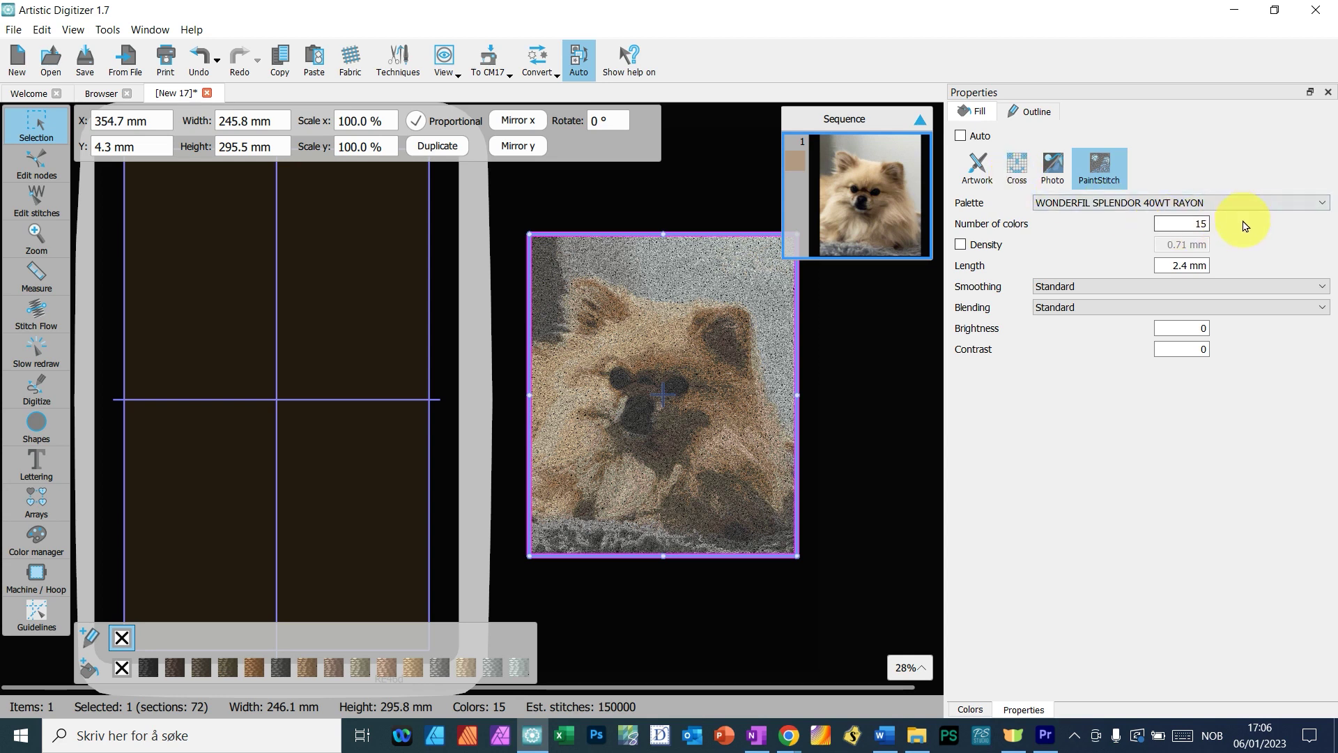
{"action": "double_click", "coordinate": [1186, 228]}
{"action": "type", "text": "25"}
{"action": "key", "text": "Return"}
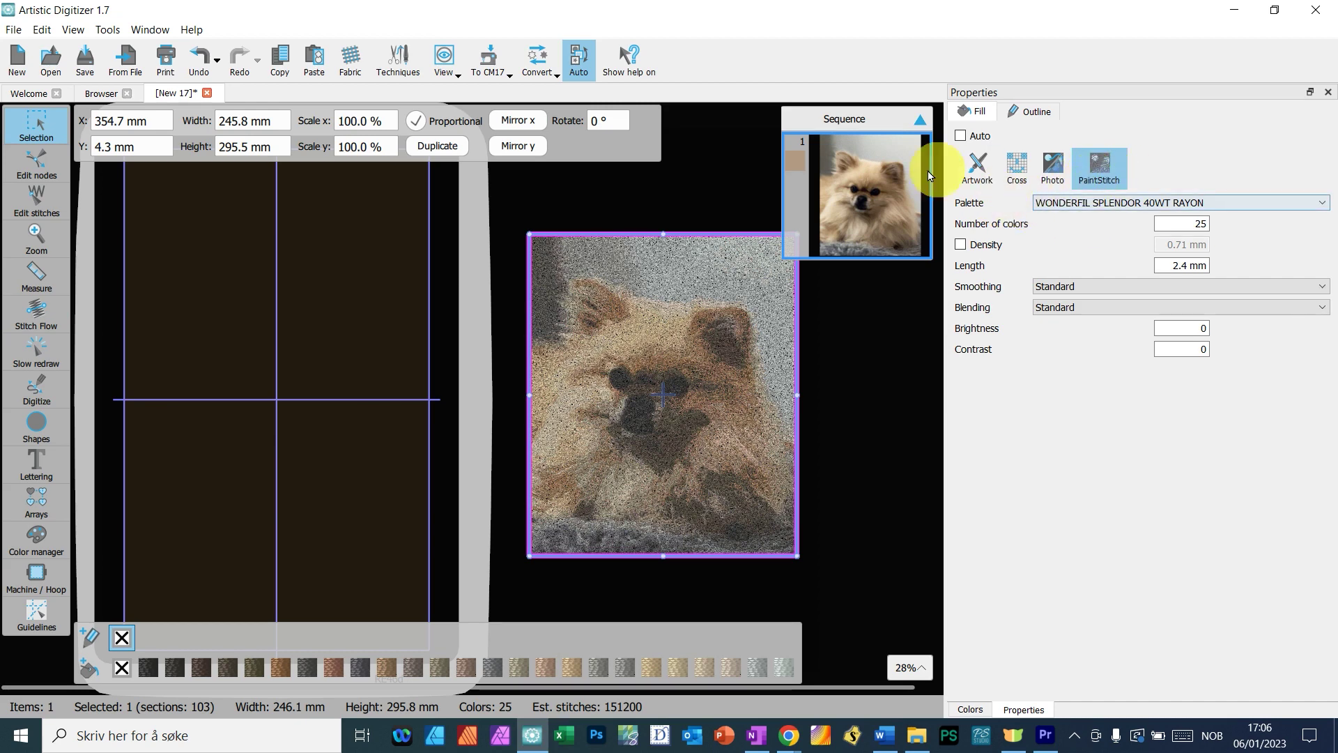
- Reduce the PaintStitch design's number of colors to 15
{"action": "double_click", "coordinate": [1204, 224]}
{"action": "type", "text": "1"}
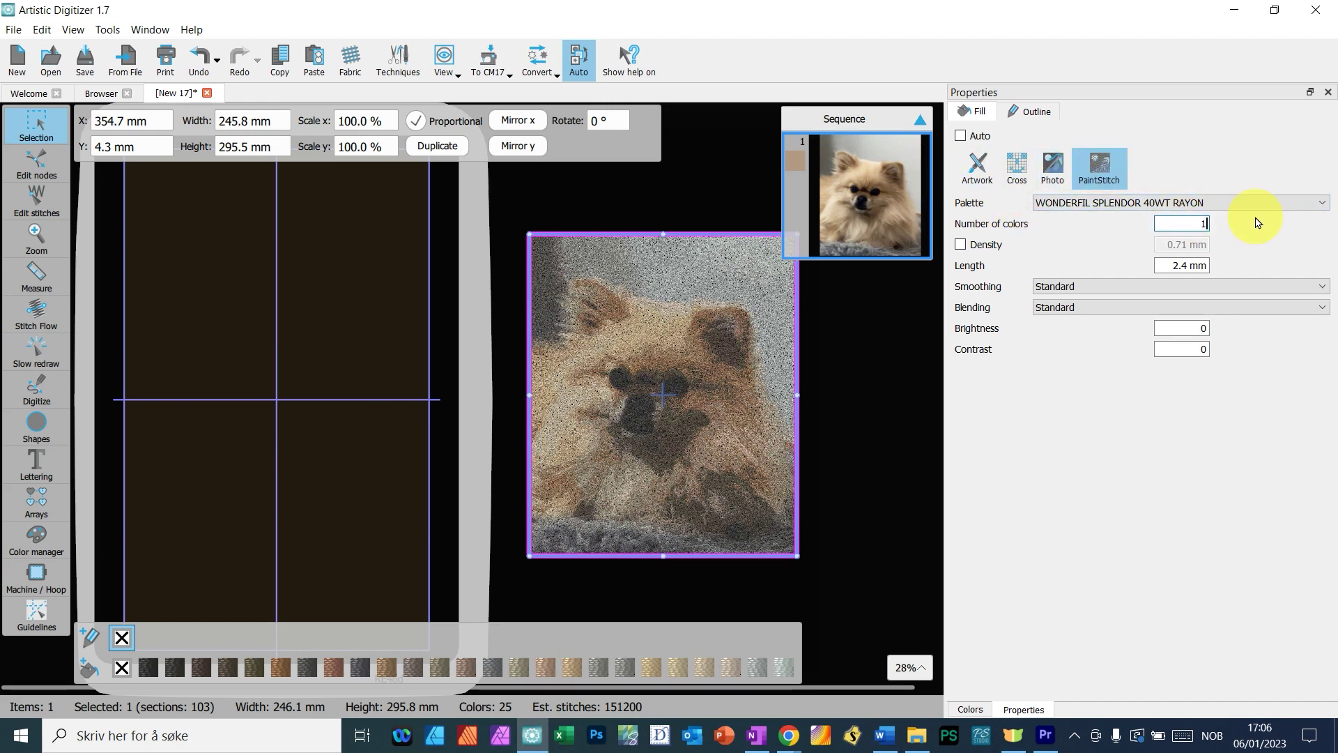
{"action": "key", "text": "Return"}
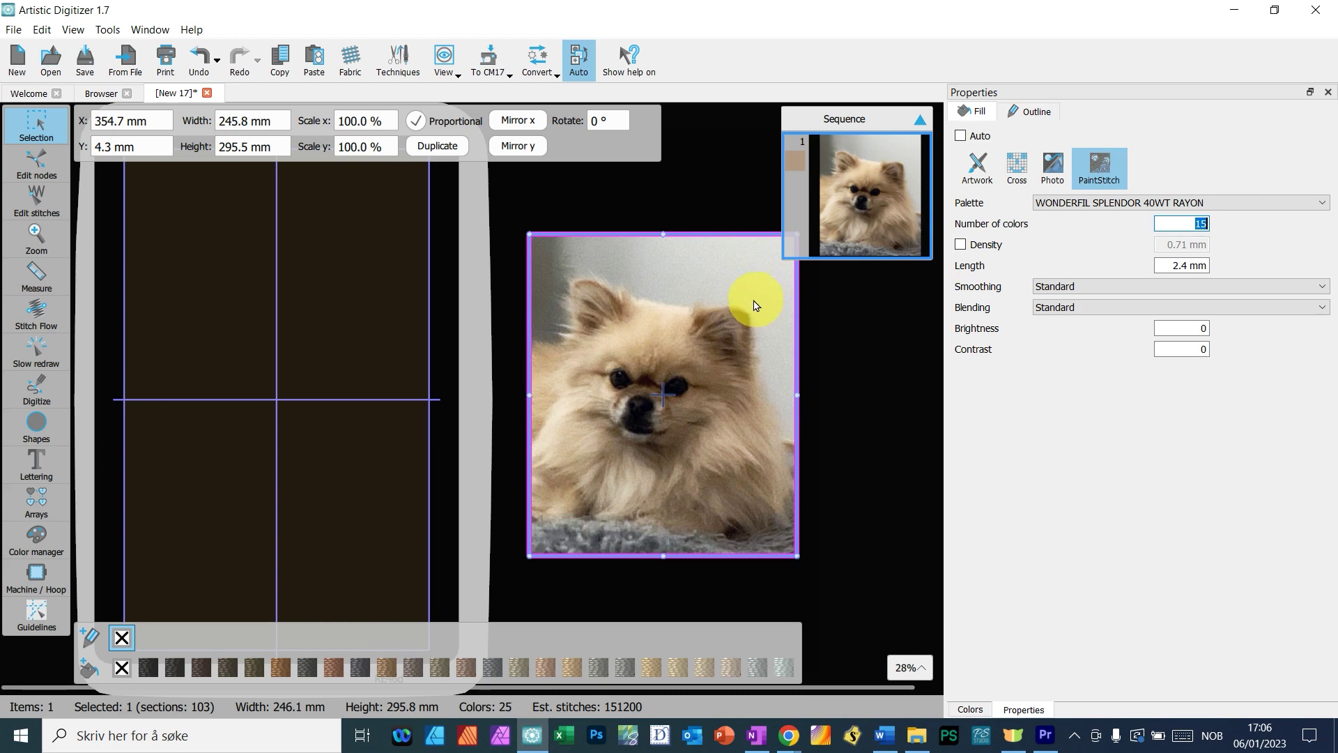
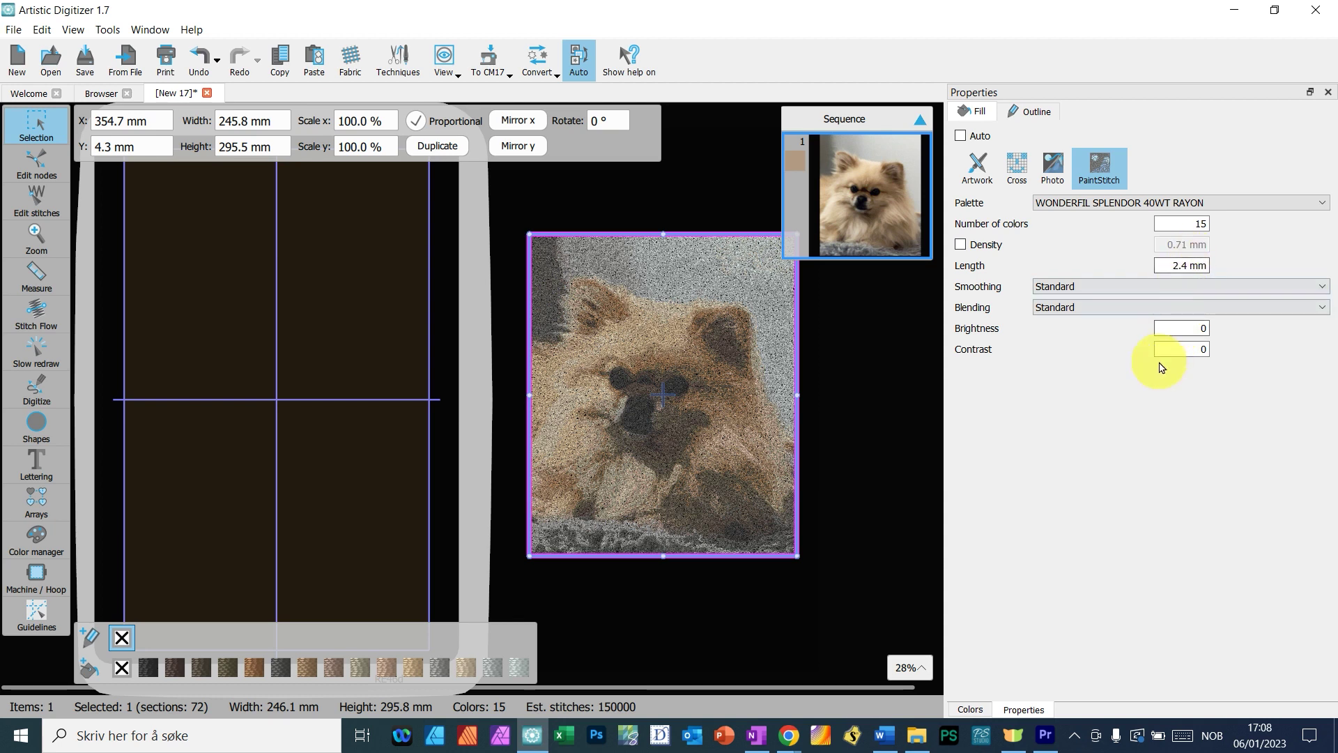
- Set the PaintStitch design's brightness to 10 and its contrast to 10
{"action": "left_click_drag", "start_coordinate": [1164, 333], "coordinate": [1225, 333]}
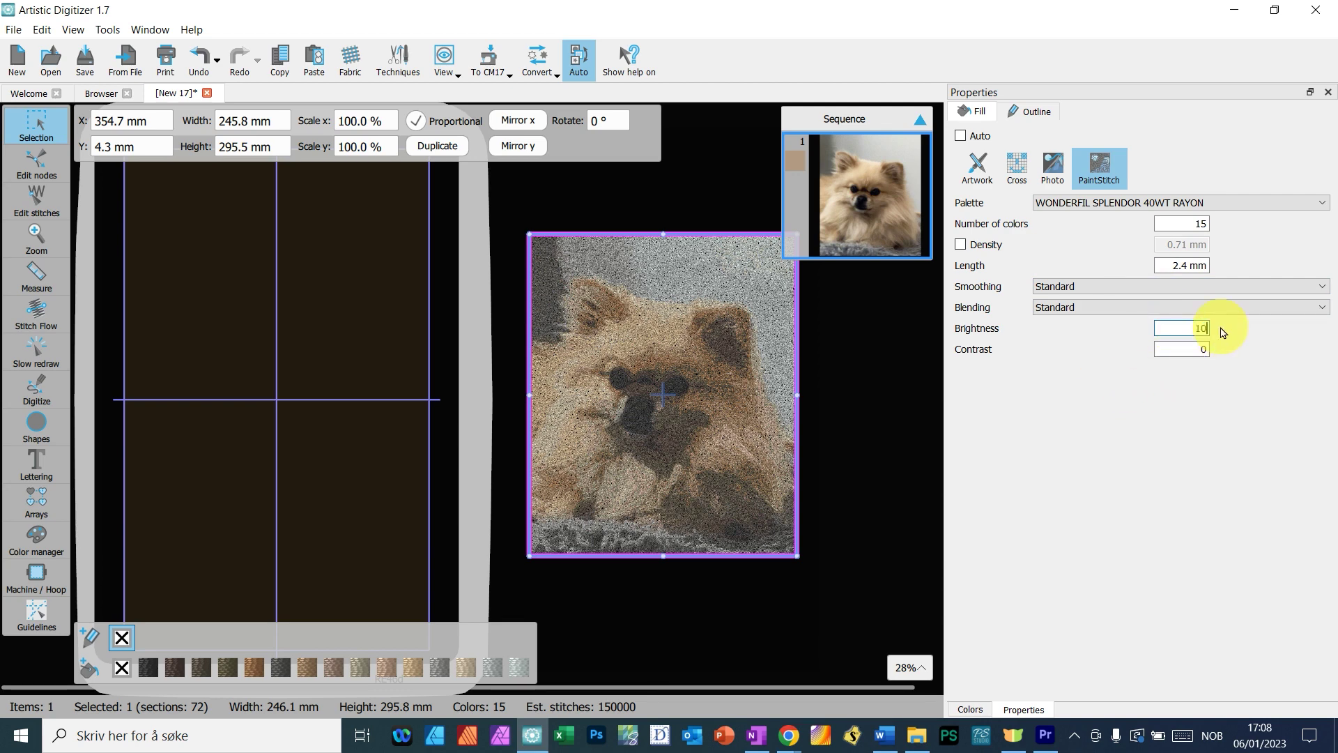
{"action": "type", "text": "10"}
{"action": "key", "text": "Tab"}
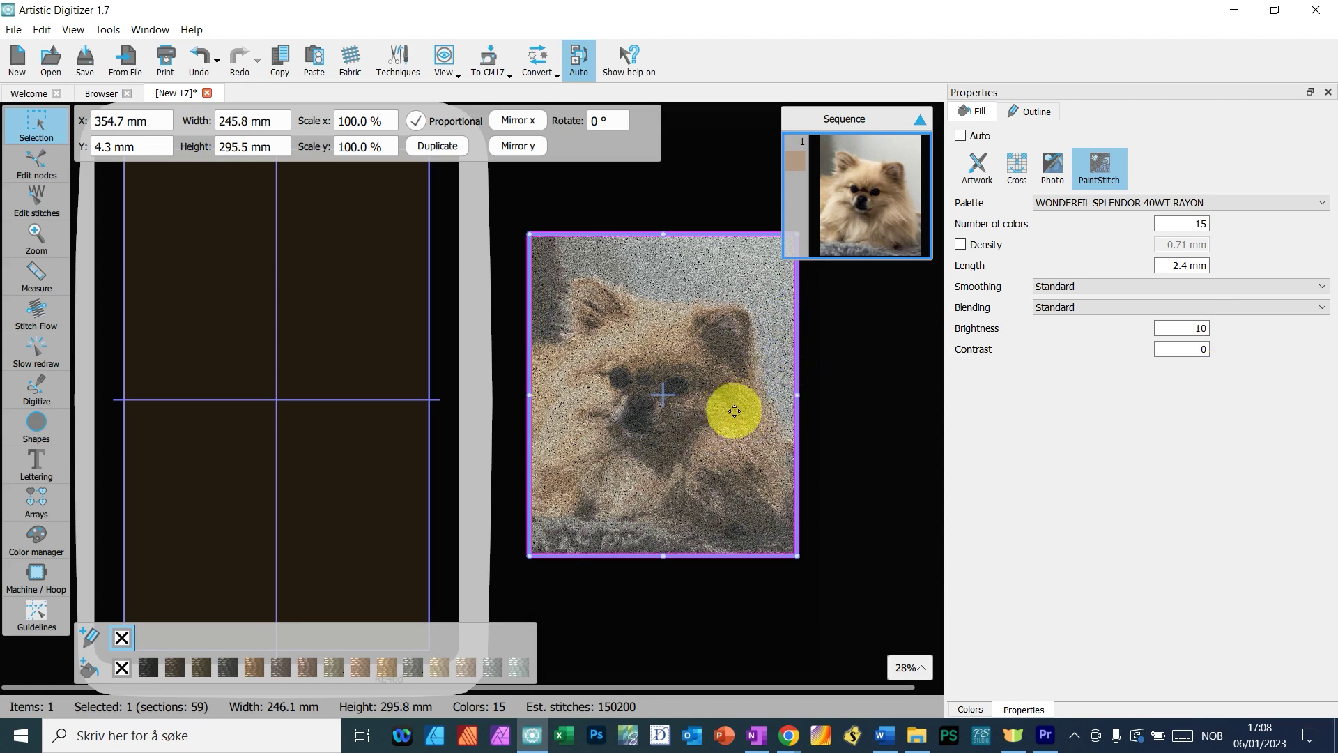
{"action": "double_click", "coordinate": [1196, 348]}
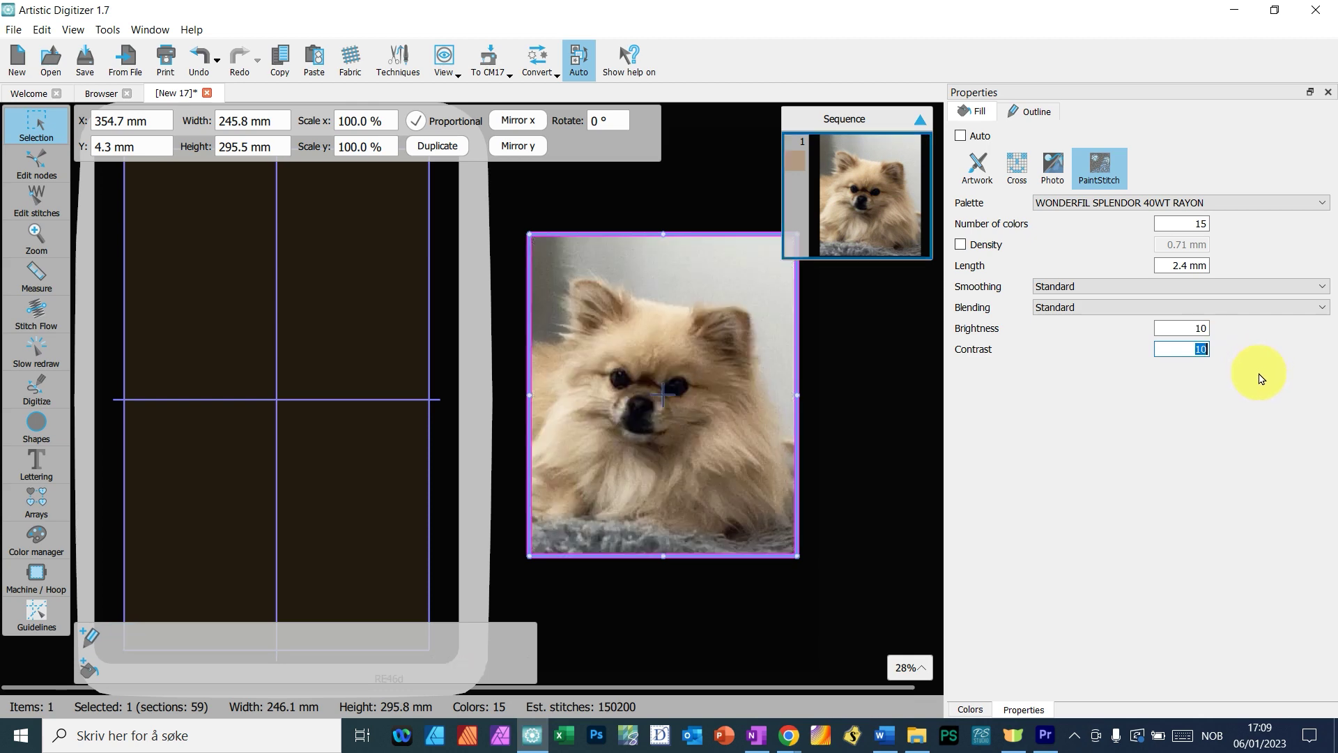
- Adjust the PaintStitch design to contrast 5 and brightness 15
{"action": "double_click", "coordinate": [1197, 352]}
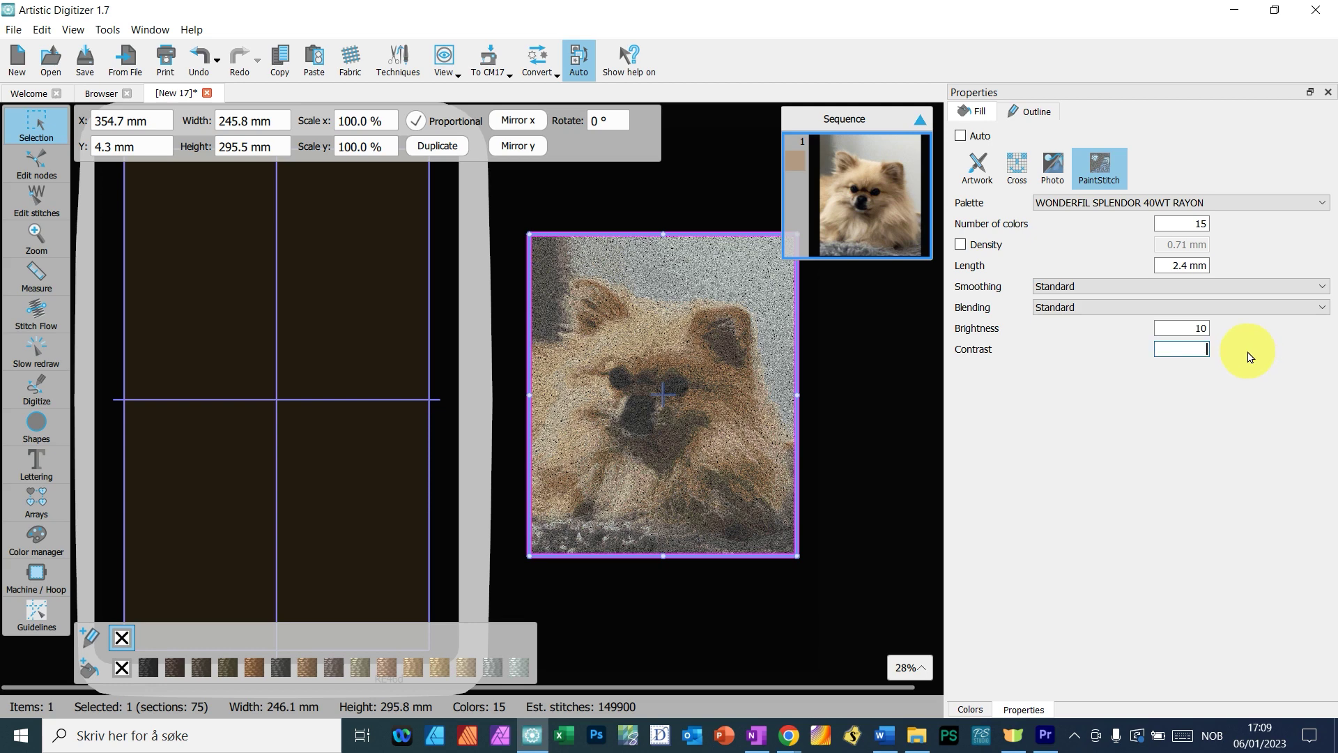
{"action": "left_click", "coordinate": [1189, 325]}
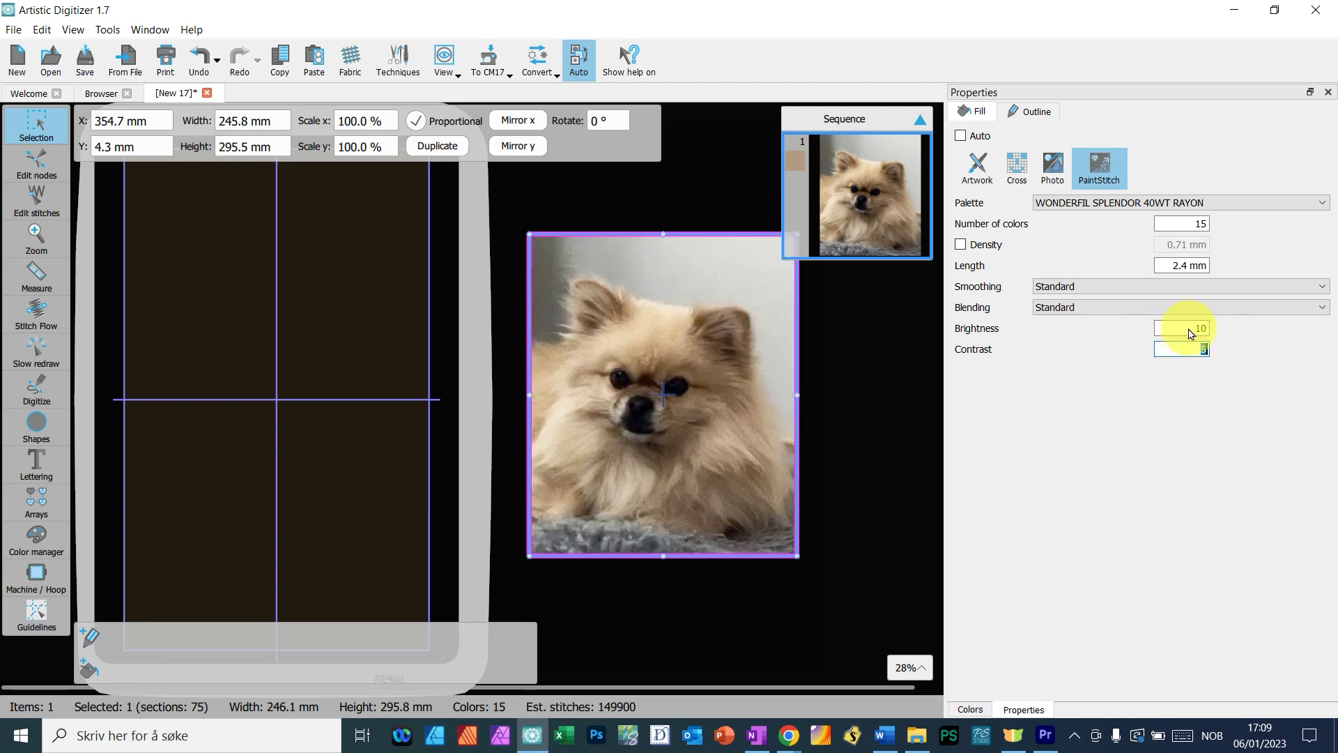
{"action": "double_click", "coordinate": [1198, 325]}
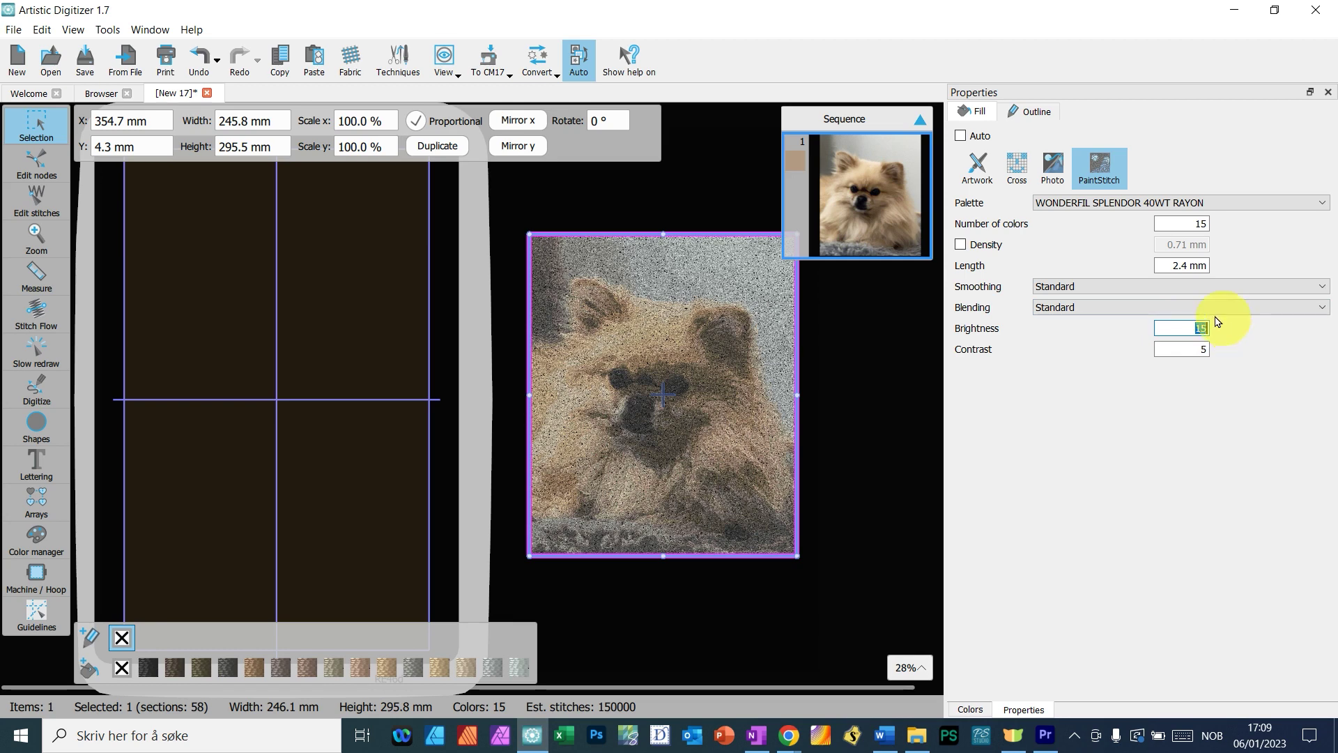
{"action": "left_click", "coordinate": [969, 421]}
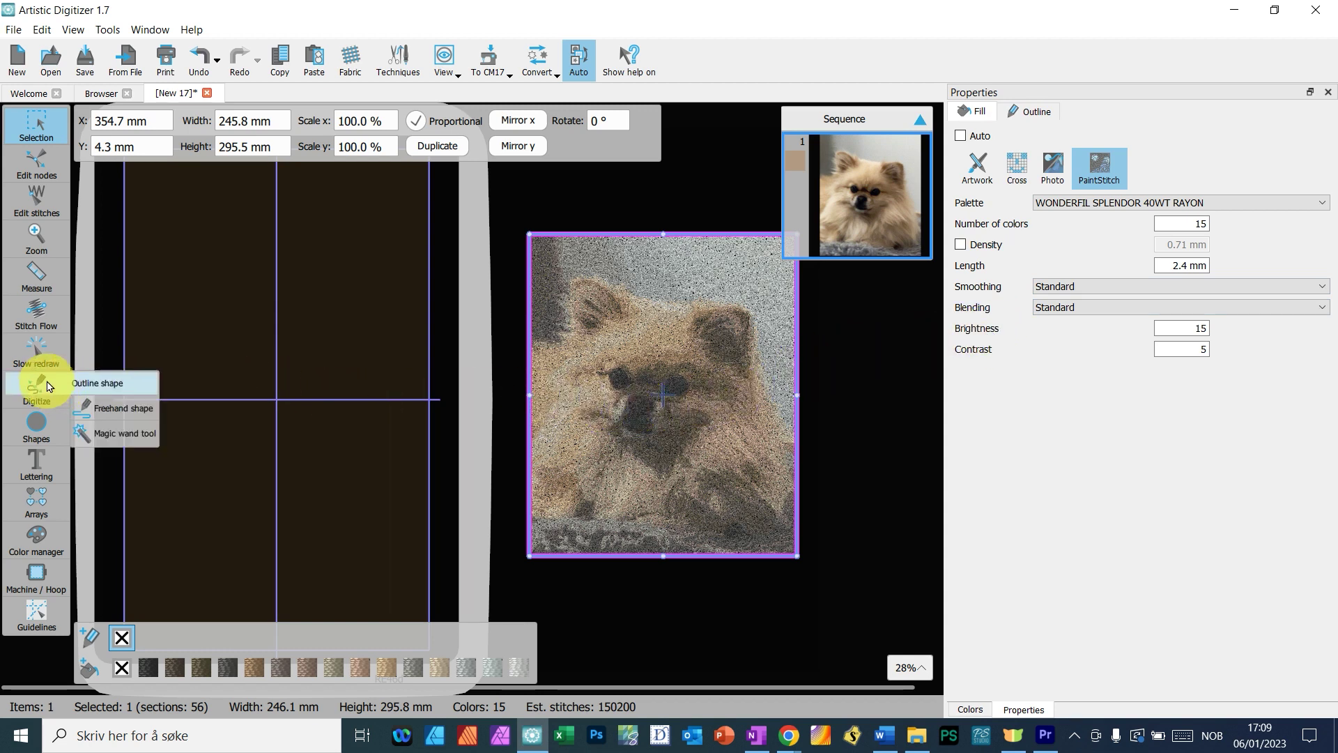
- Use Stitch Flow with the Subject option to draw a circle around the dog's eyes and muzzle
{"action": "left_click", "coordinate": [36, 319]}
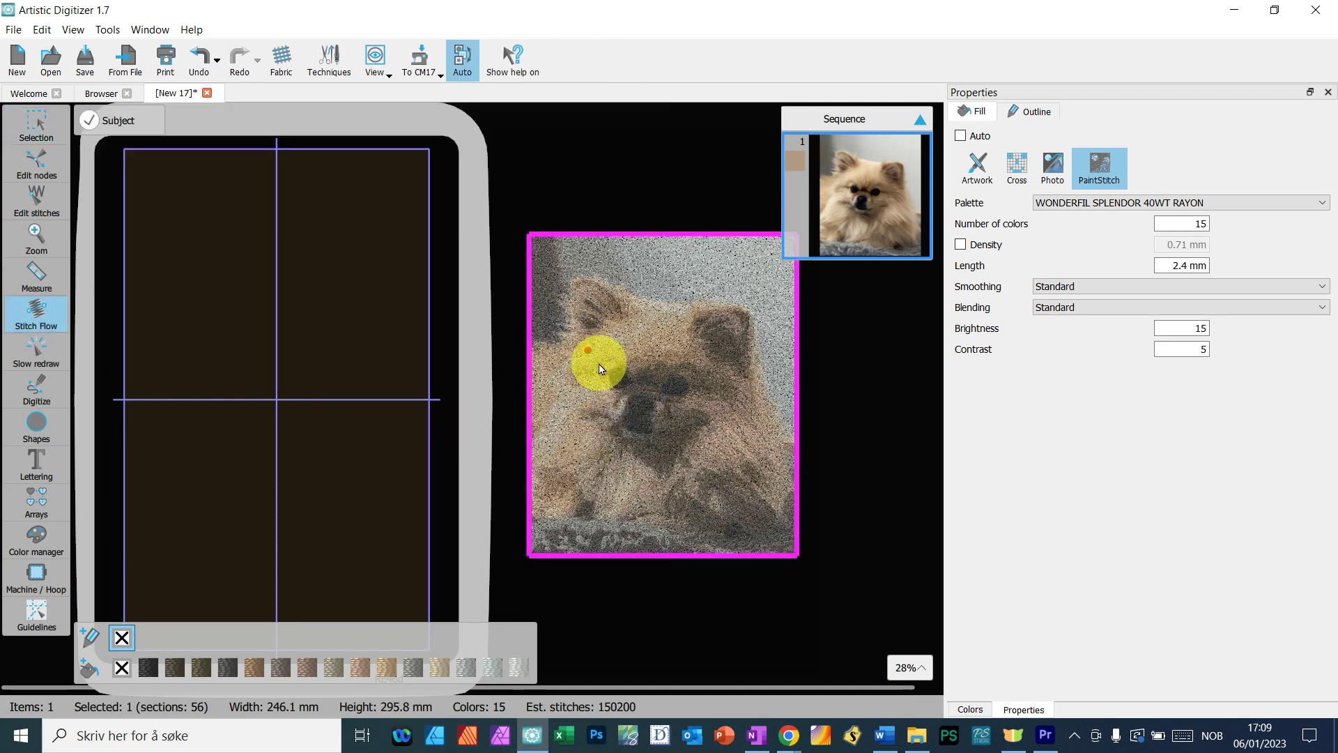
{"action": "left_click", "coordinate": [642, 395]}
{"action": "scroll", "coordinate": [641, 391], "scroll_direction": "up", "scroll_amount": 3}
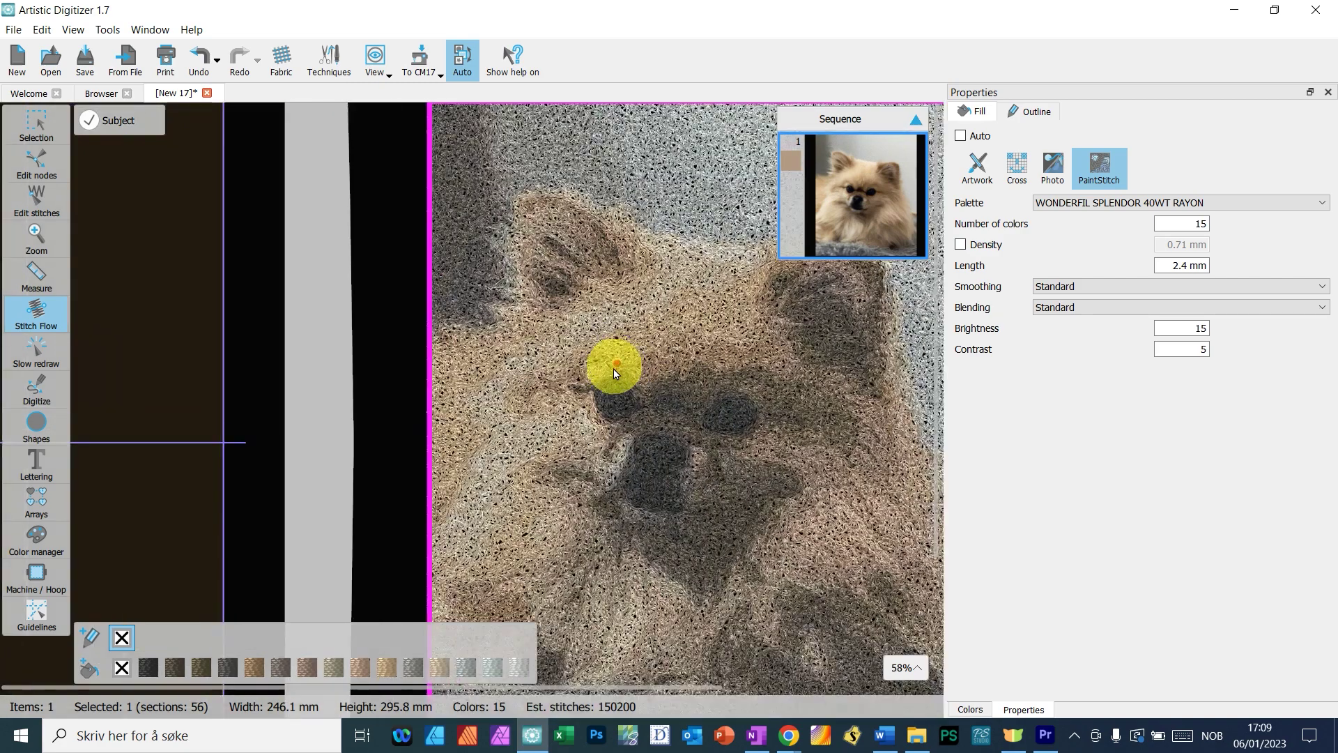
{"action": "mouse_move", "coordinate": [573, 361]}
{"action": "left_mouse_down"}
{"action": "mouse_move", "coordinate": [651, 454]}
{"action": "mouse_move", "coordinate": [735, 498]}
{"action": "mouse_move", "coordinate": [771, 499]}
{"action": "mouse_move", "coordinate": [711, 513]}
{"action": "mouse_move", "coordinate": [624, 484]}
{"action": "mouse_move", "coordinate": [614, 493]}
{"action": "left_mouse_up"}
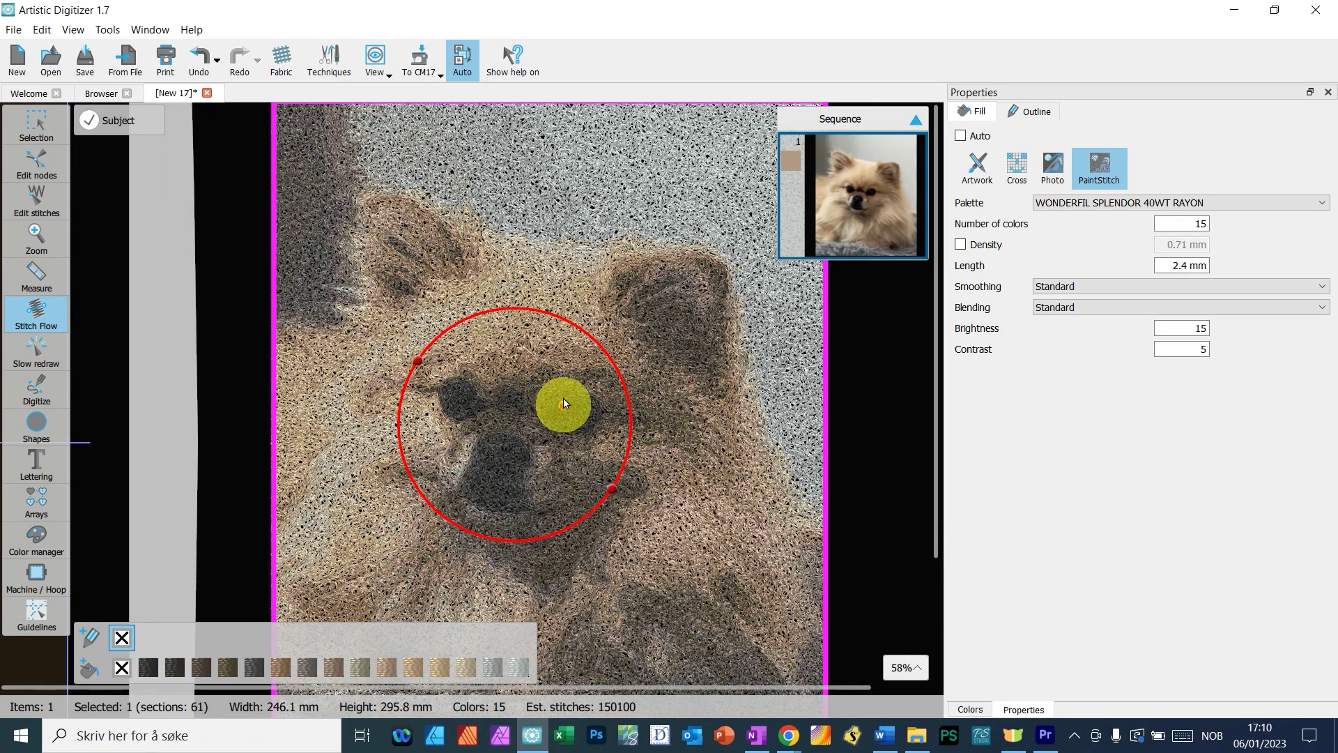
- Make the Stitch Flow subject circle slightly smaller and lower around the dog's face, and review the whole design
{"action": "left_click", "coordinate": [596, 339]}
{"action": "left_click_drag", "start_coordinate": [562, 361], "coordinate": [578, 411]}
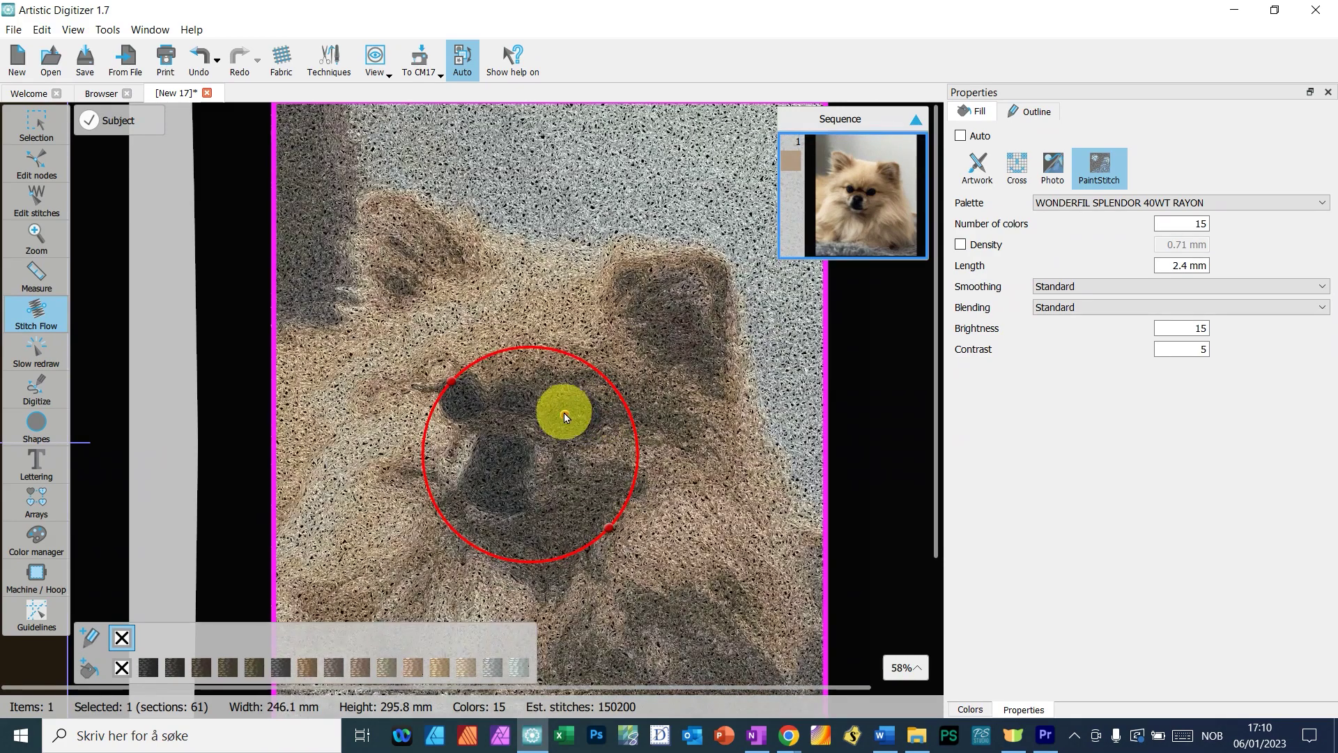
{"action": "scroll", "coordinate": [565, 416], "scroll_direction": "down", "scroll_amount": 6}
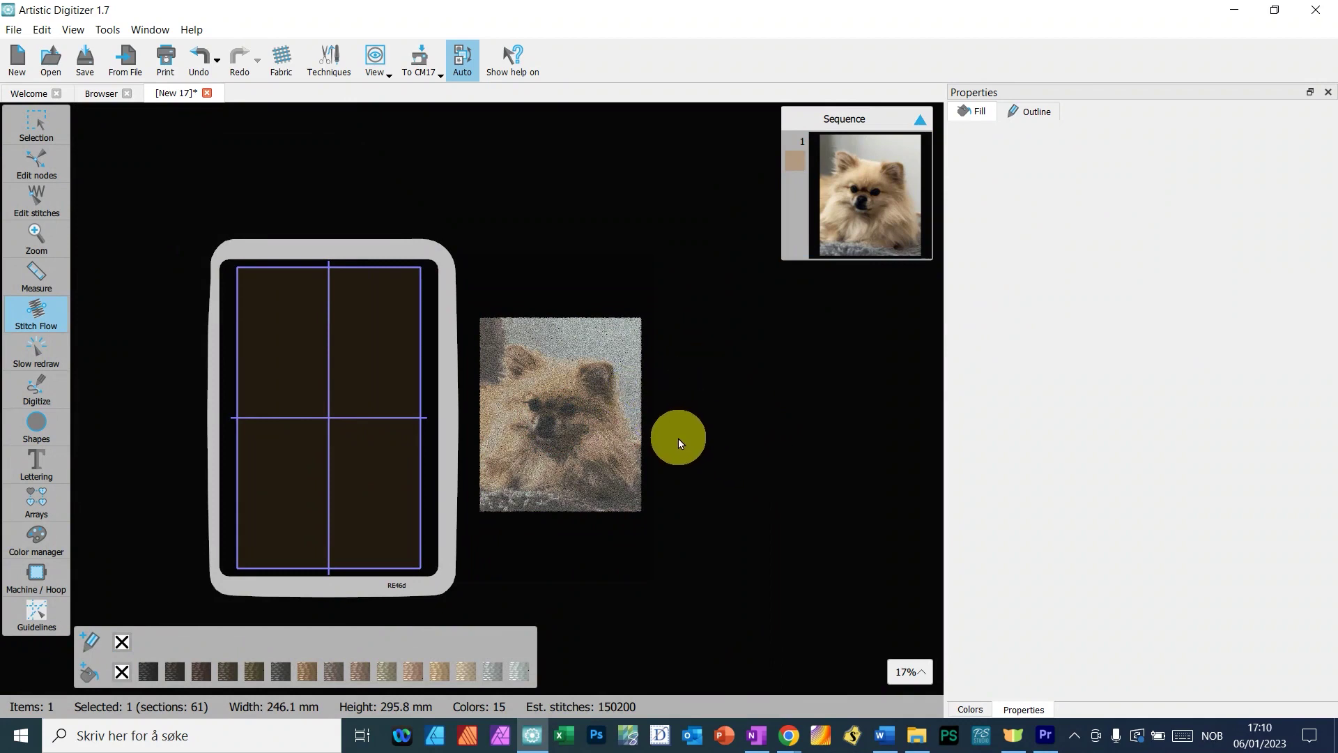
{"action": "scroll", "coordinate": [679, 438], "scroll_direction": "up", "scroll_amount": 2}
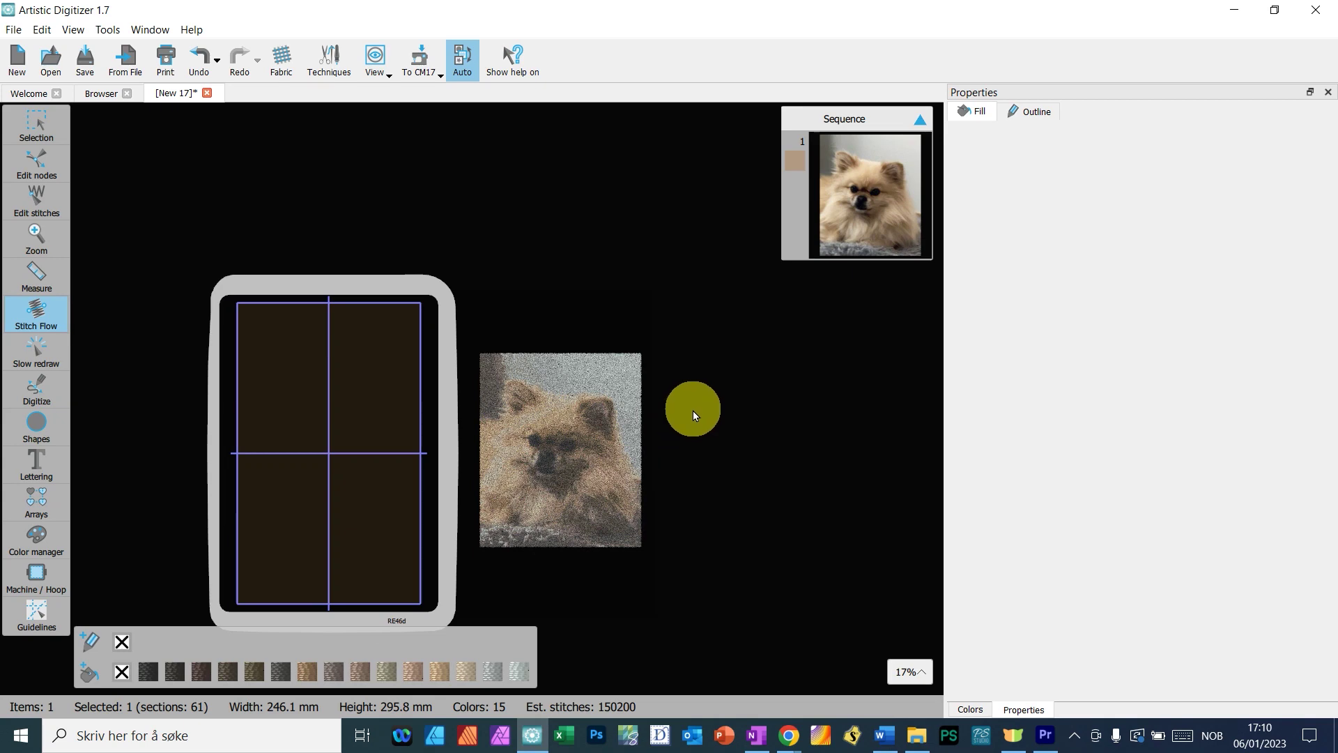
{"action": "scroll", "coordinate": [563, 567], "scroll_direction": "up", "scroll_amount": 1}
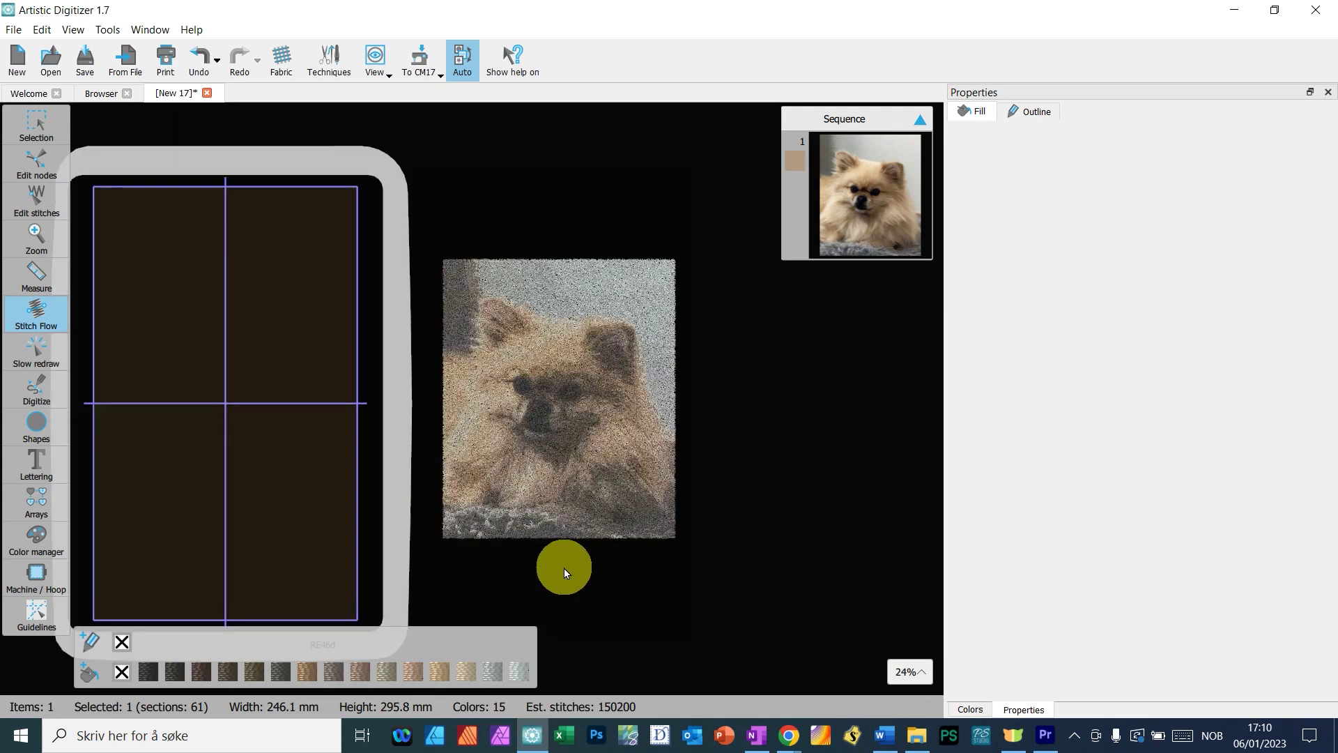
{"action": "scroll", "coordinate": [563, 567], "scroll_direction": "up", "scroll_amount": 3}
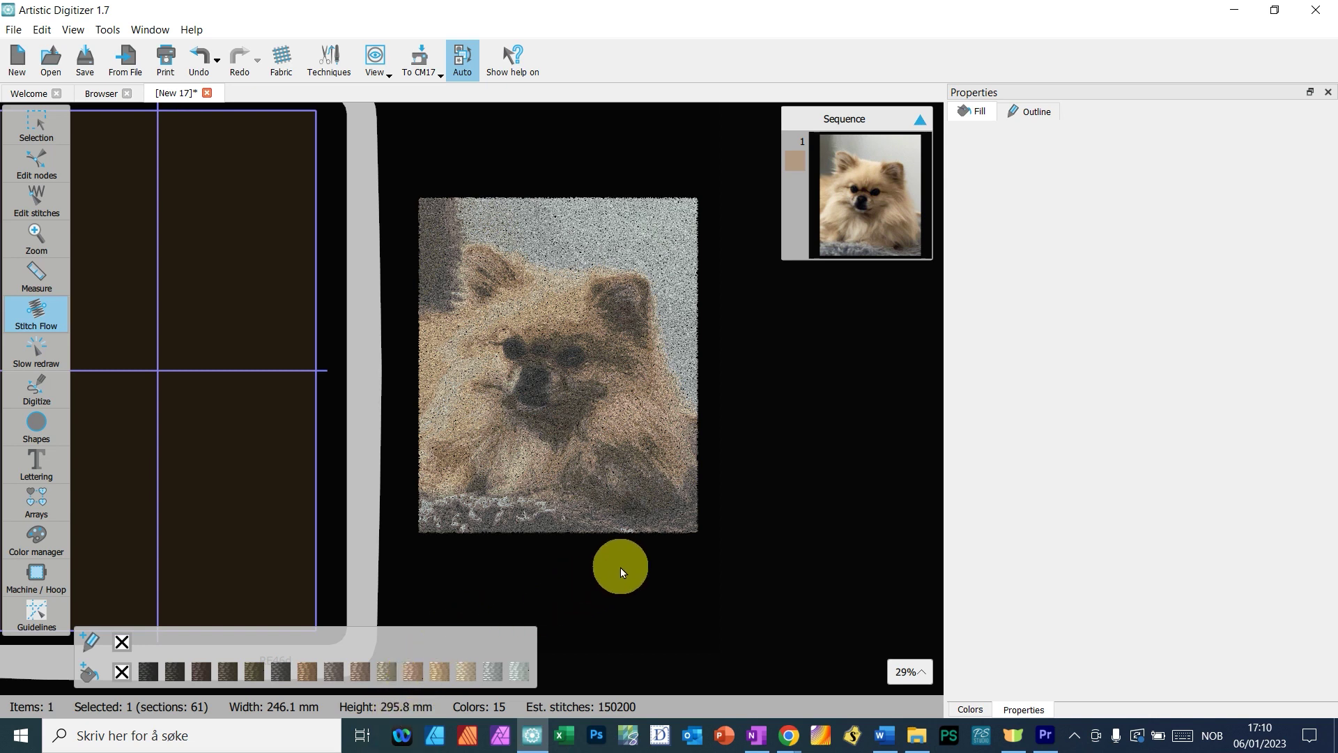
- Save the design in the Testing folder as a Draw file named Ferdinand_Paint
{"action": "left_click", "coordinate": [13, 29]}
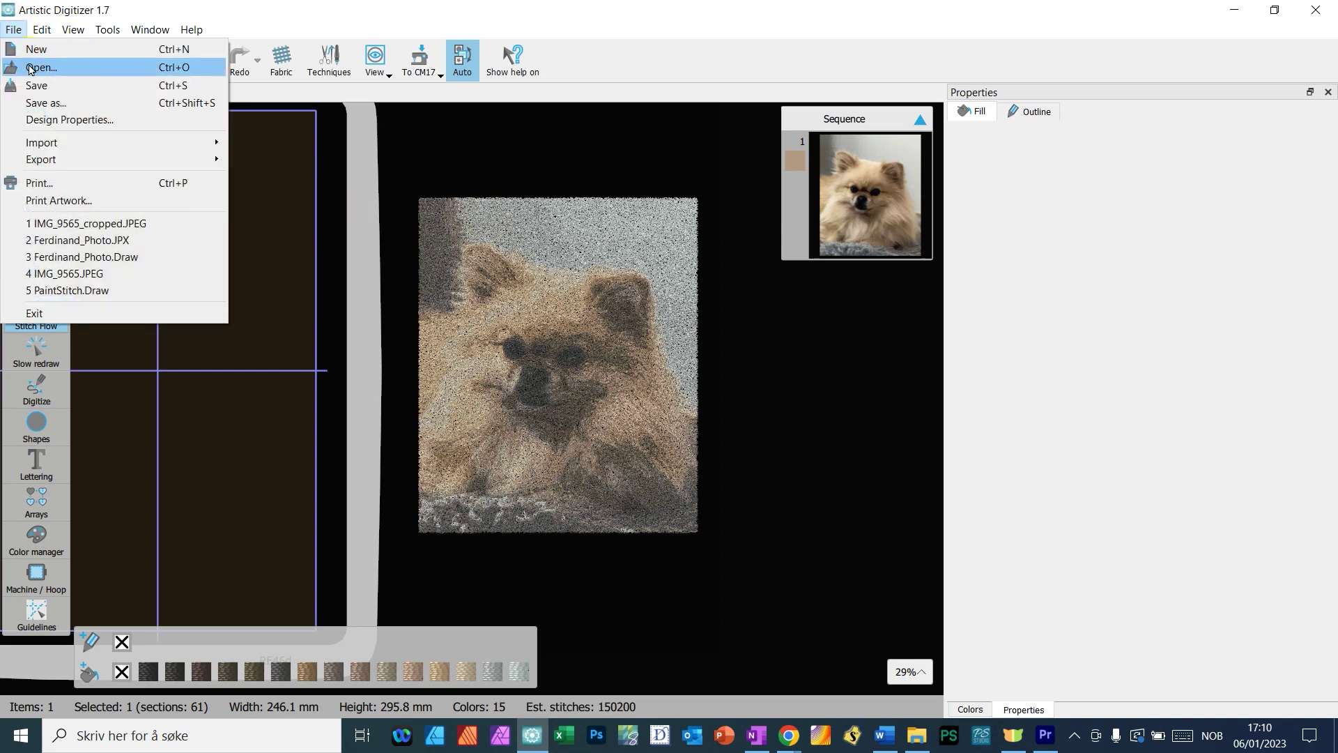
{"action": "left_click", "coordinate": [37, 86]}
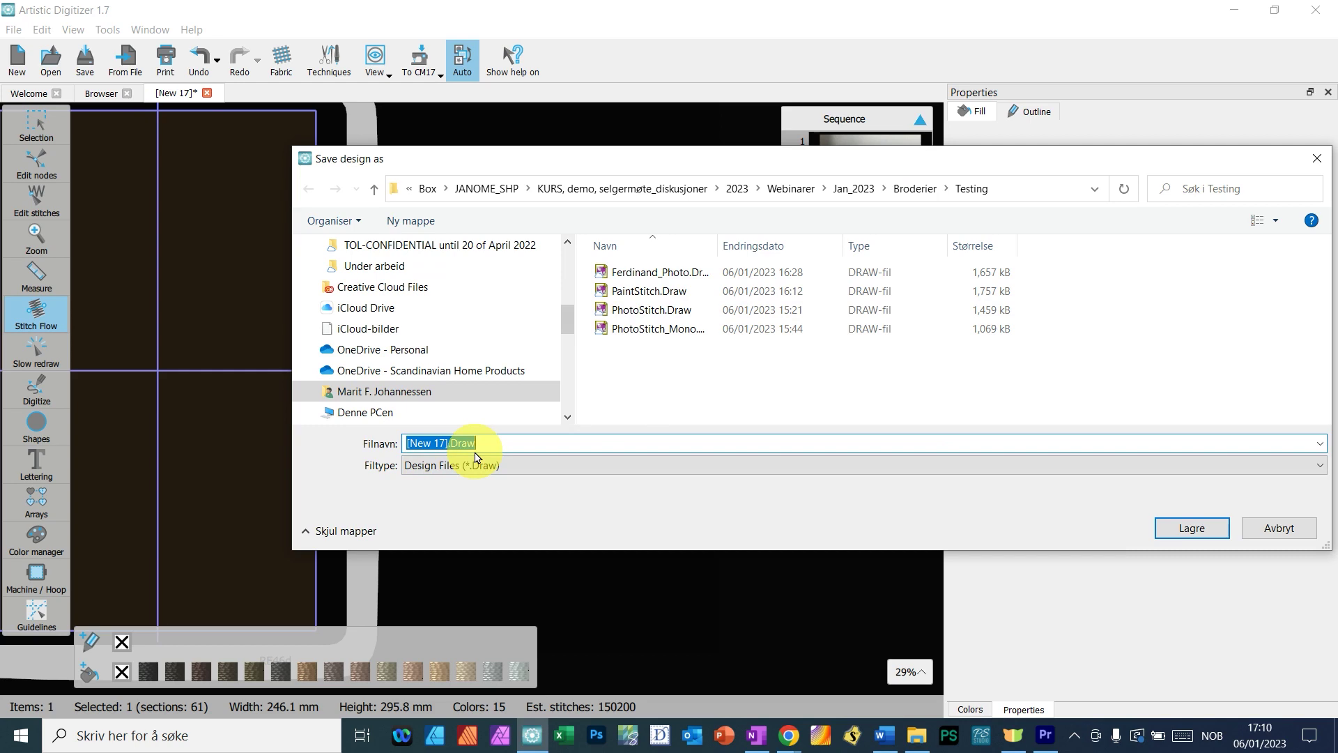
{"action": "type", "text": "Ferdinand"}
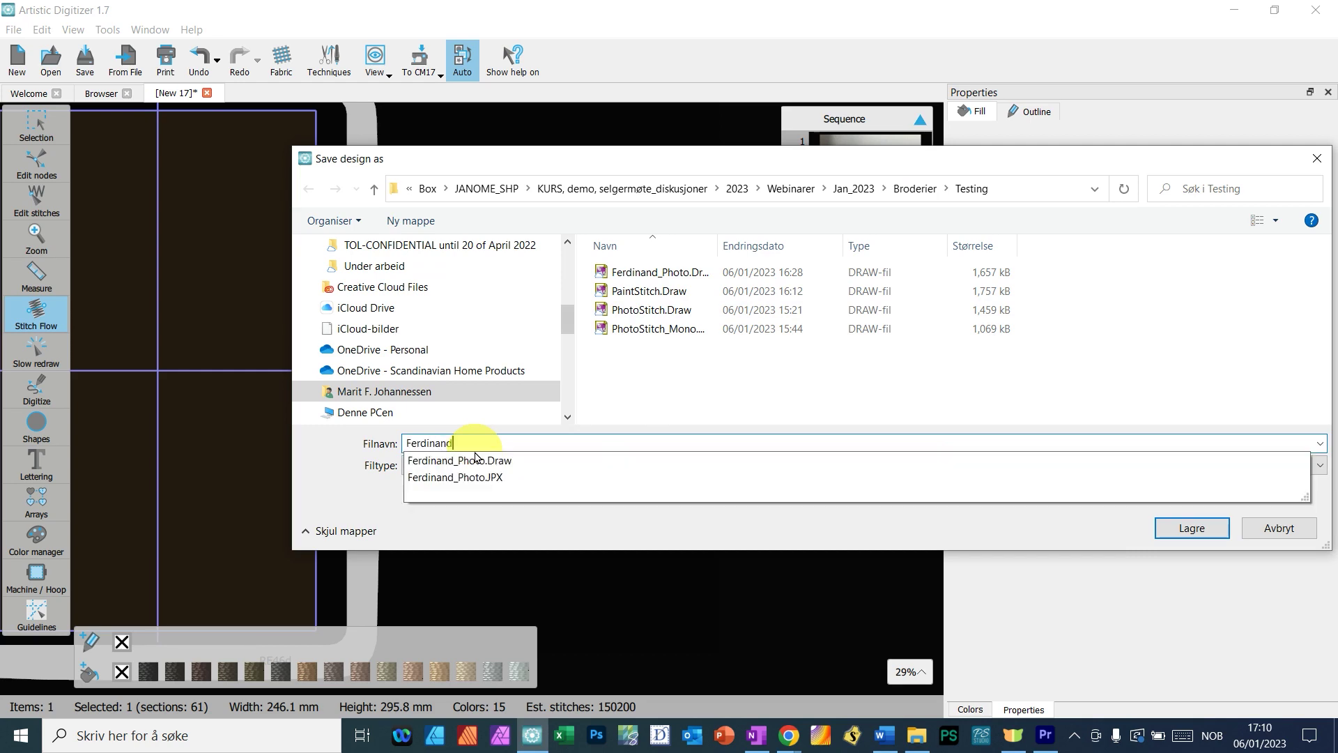
{"action": "type", "text": "_Paint"}
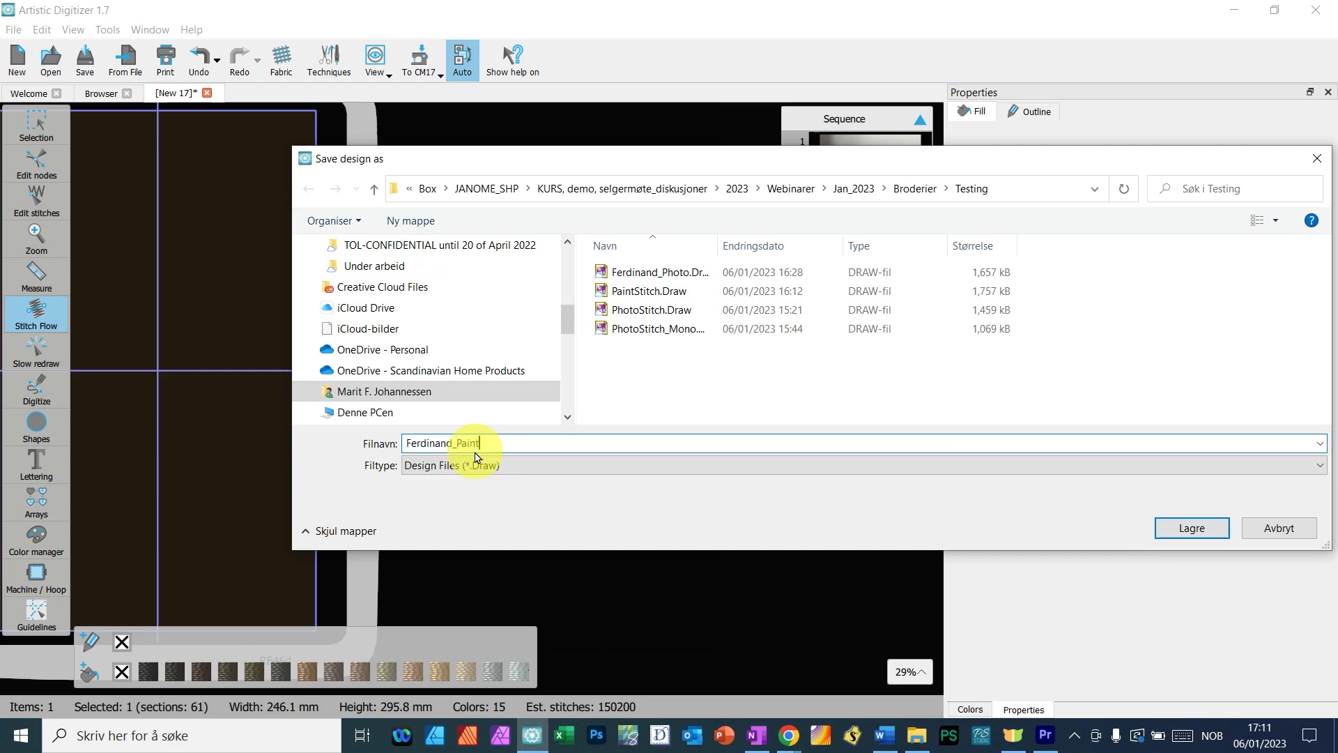
{"action": "key", "text": "Return"}
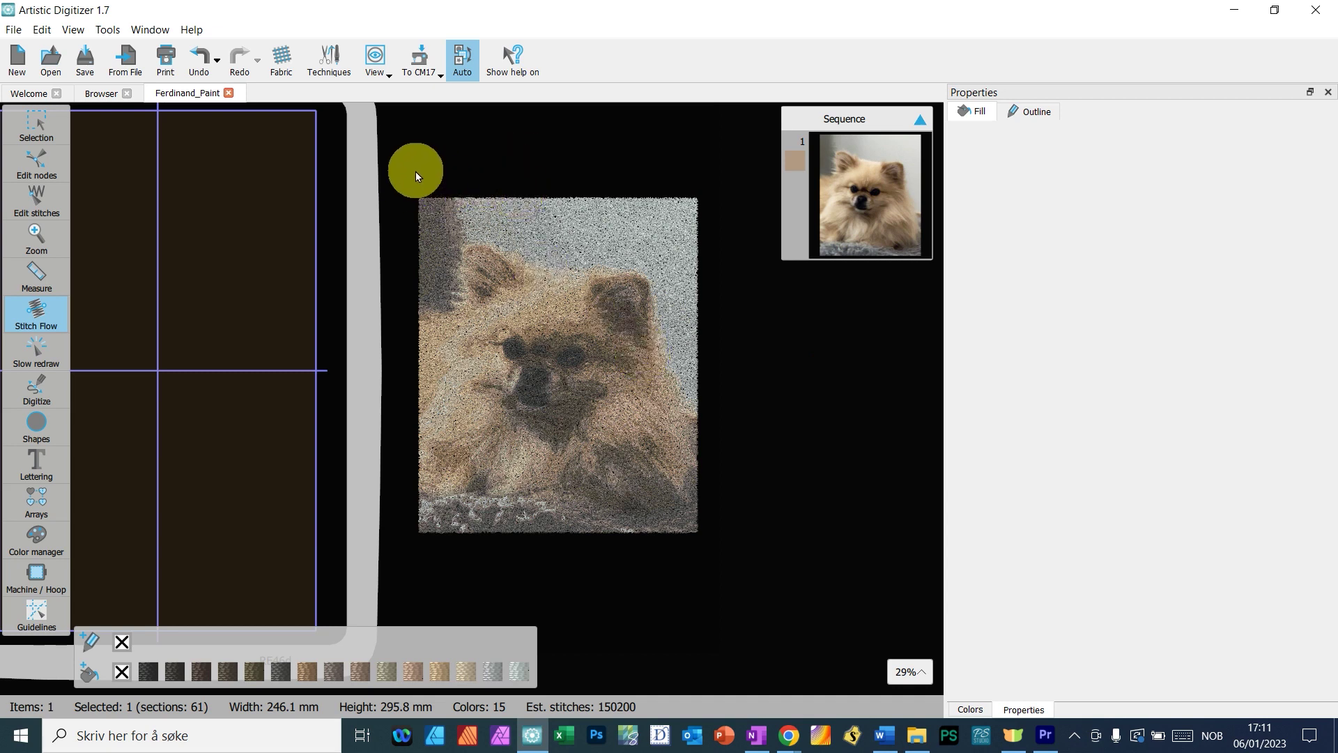
- Select the PaintStitch design and centre it in the hoop at X 0 mm, Y 0 mm
{"action": "left_click", "coordinate": [605, 291]}
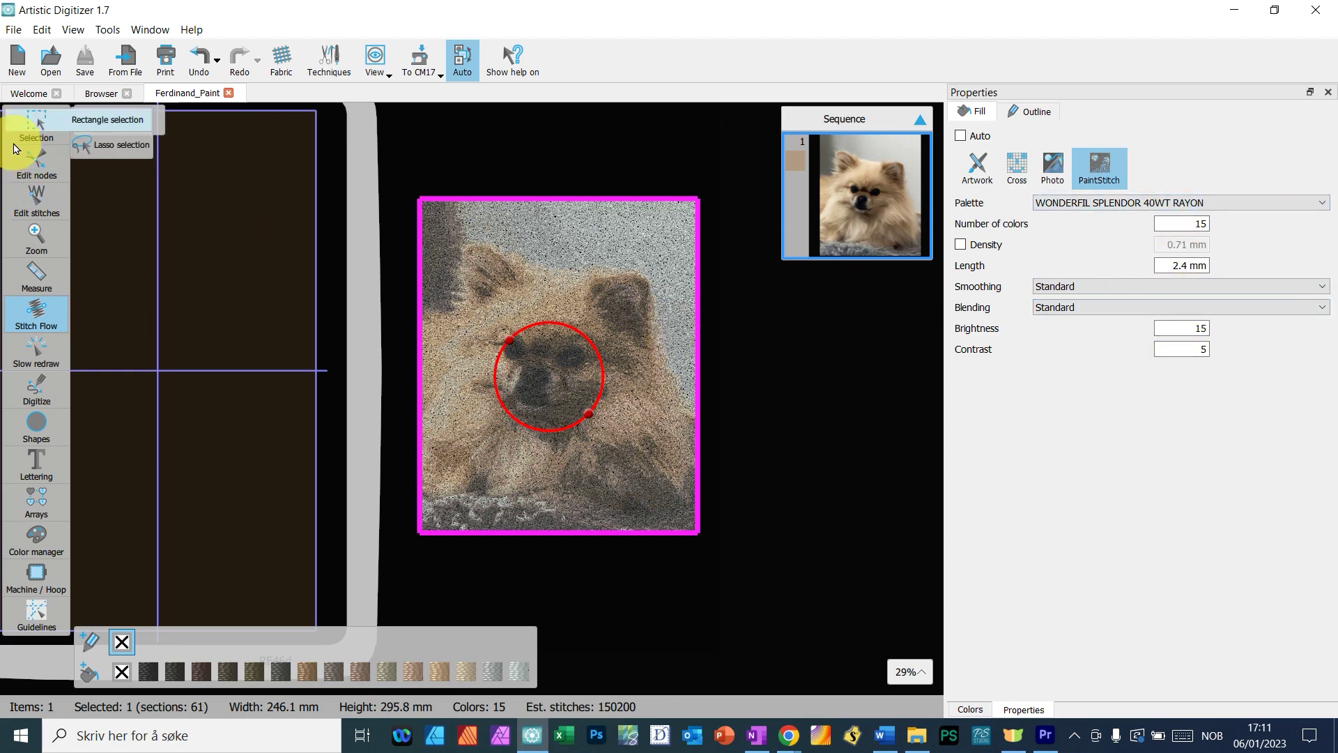
{"action": "left_click", "coordinate": [32, 128]}
{"action": "double_click", "coordinate": [134, 120]}
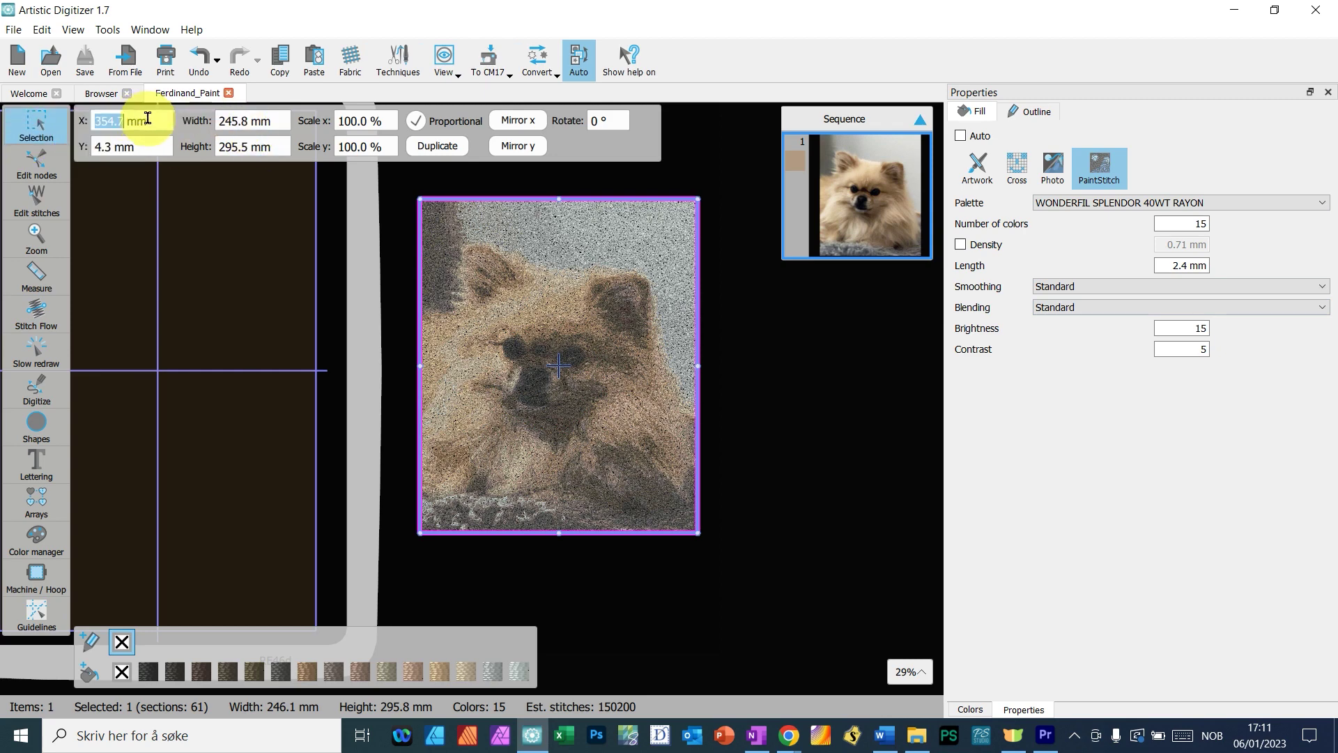
{"action": "type", "text": "0"}
{"action": "key", "text": "Tab"}
{"action": "type", "text": "0"}
{"action": "key", "text": "Tab"}
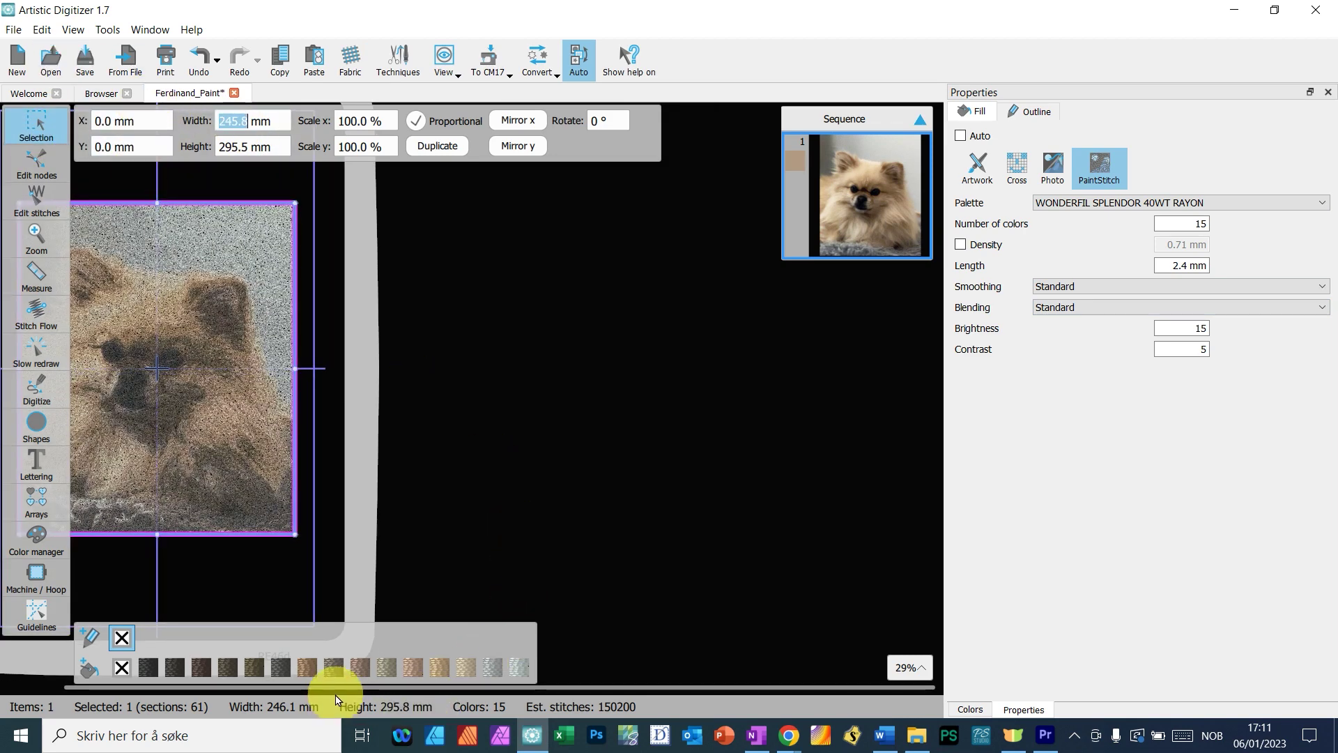
- Save the centred PaintStitch design in the Testing folder as a JPX Generic file named Ferdinand_Paint
{"action": "scroll", "coordinate": [341, 694], "scroll_direction": "left", "scroll_amount": 2}
{"action": "scroll", "coordinate": [343, 690], "scroll_direction": "left", "scroll_amount": 10}
{"action": "scroll", "coordinate": [603, 516], "scroll_direction": "up", "scroll_amount": 3}
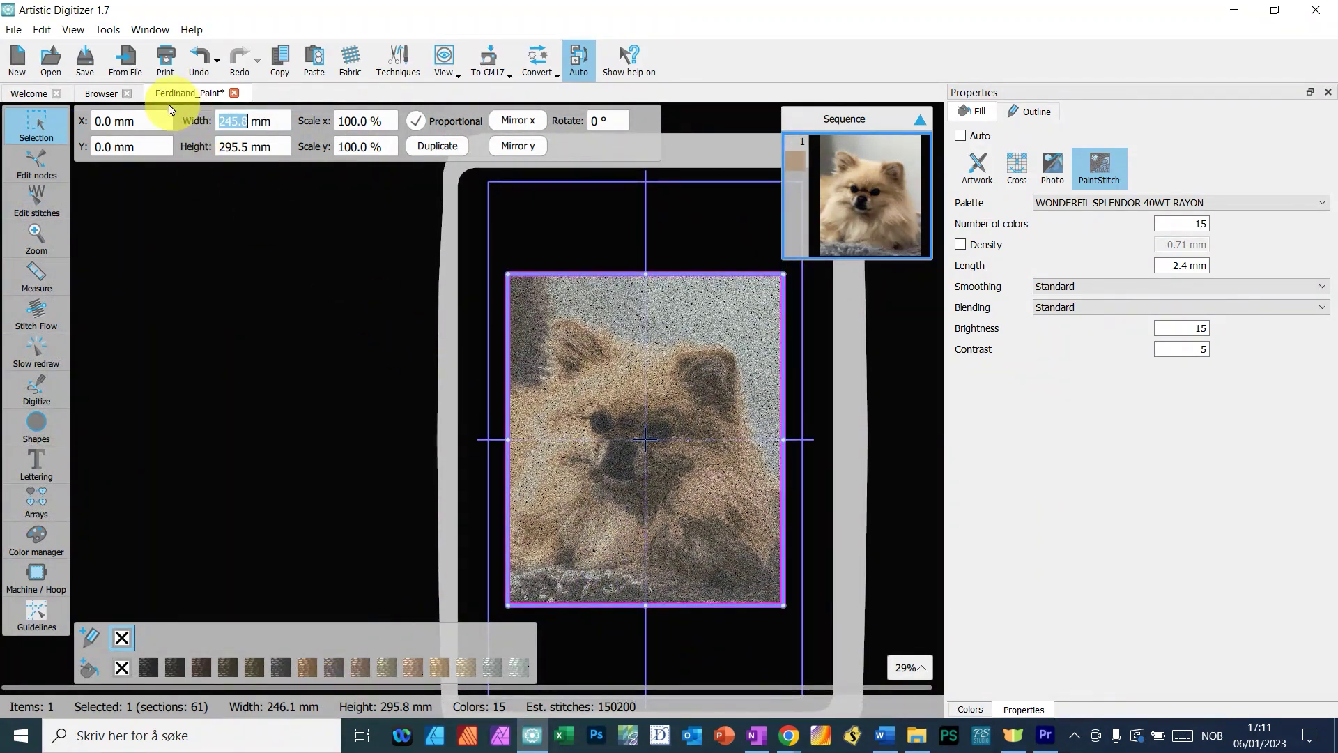
{"action": "left_click", "coordinate": [13, 30]}
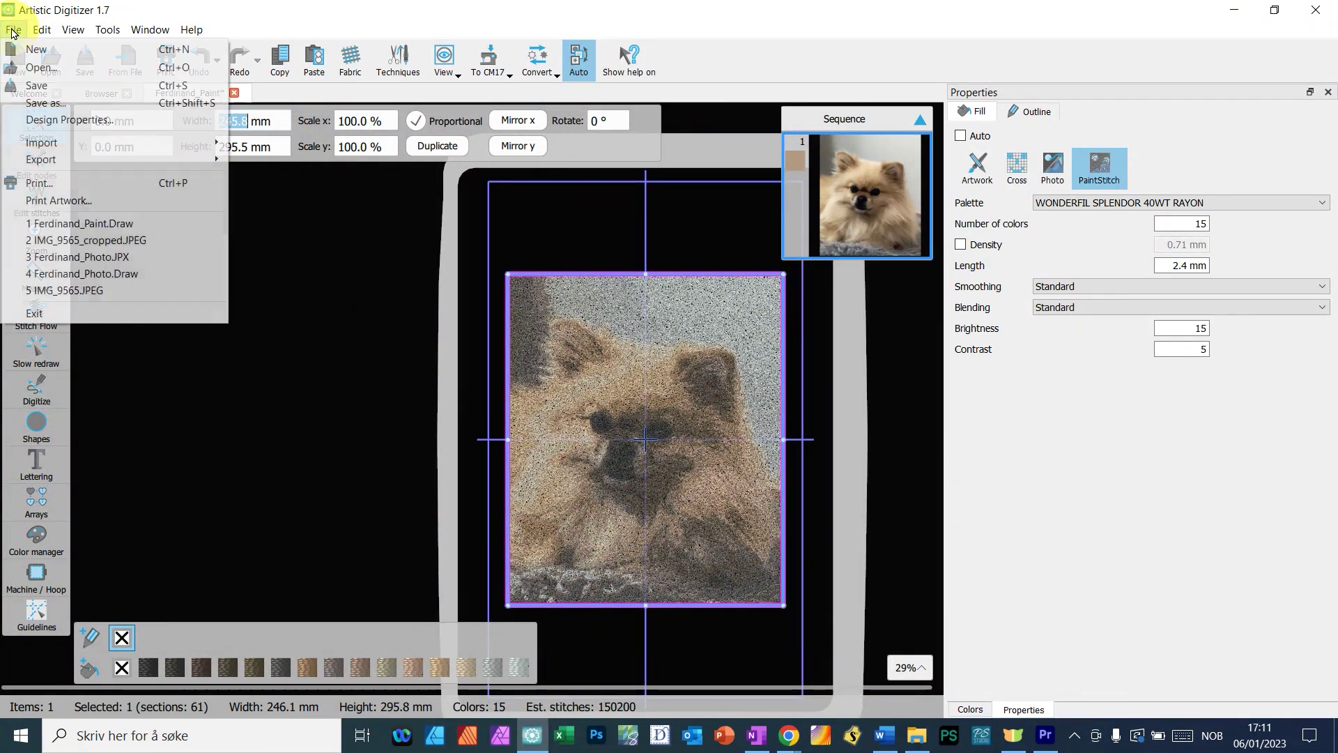
{"action": "left_click", "coordinate": [29, 106]}
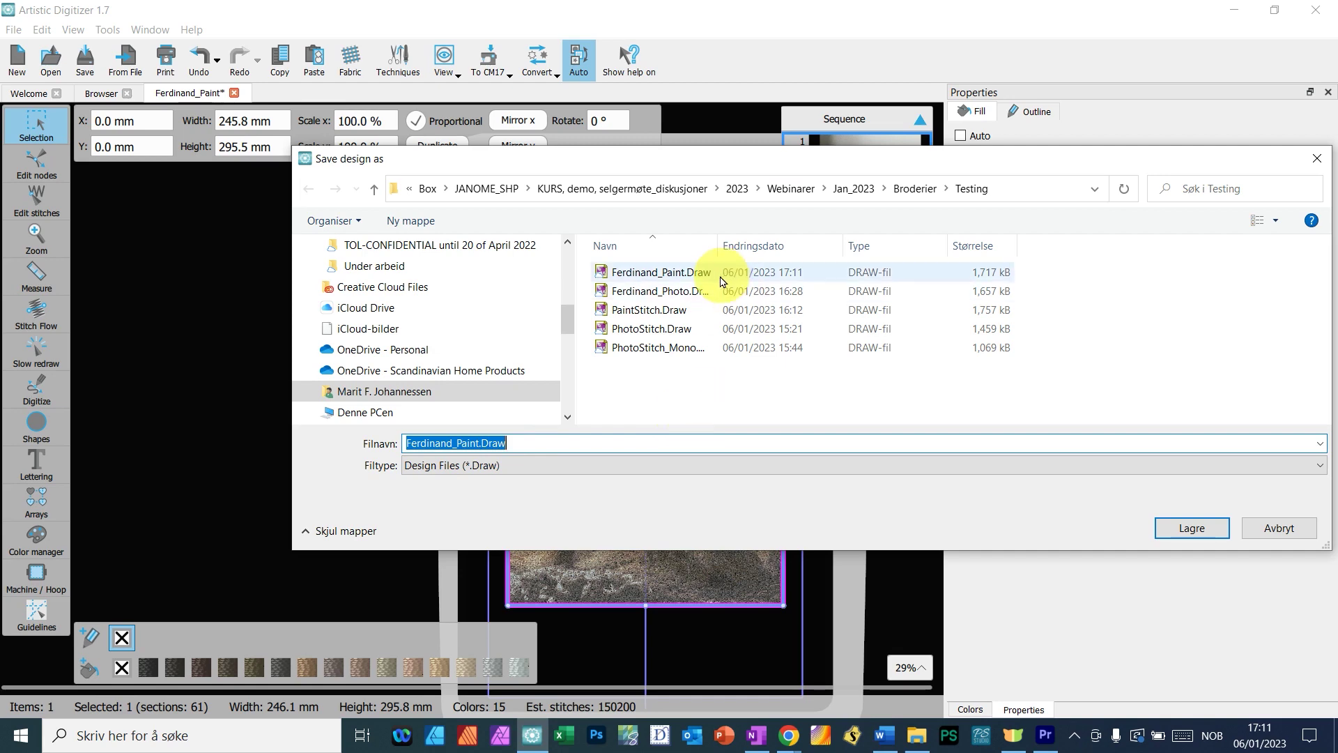
{"action": "left_click_drag", "start_coordinate": [717, 245], "coordinate": [844, 251]}
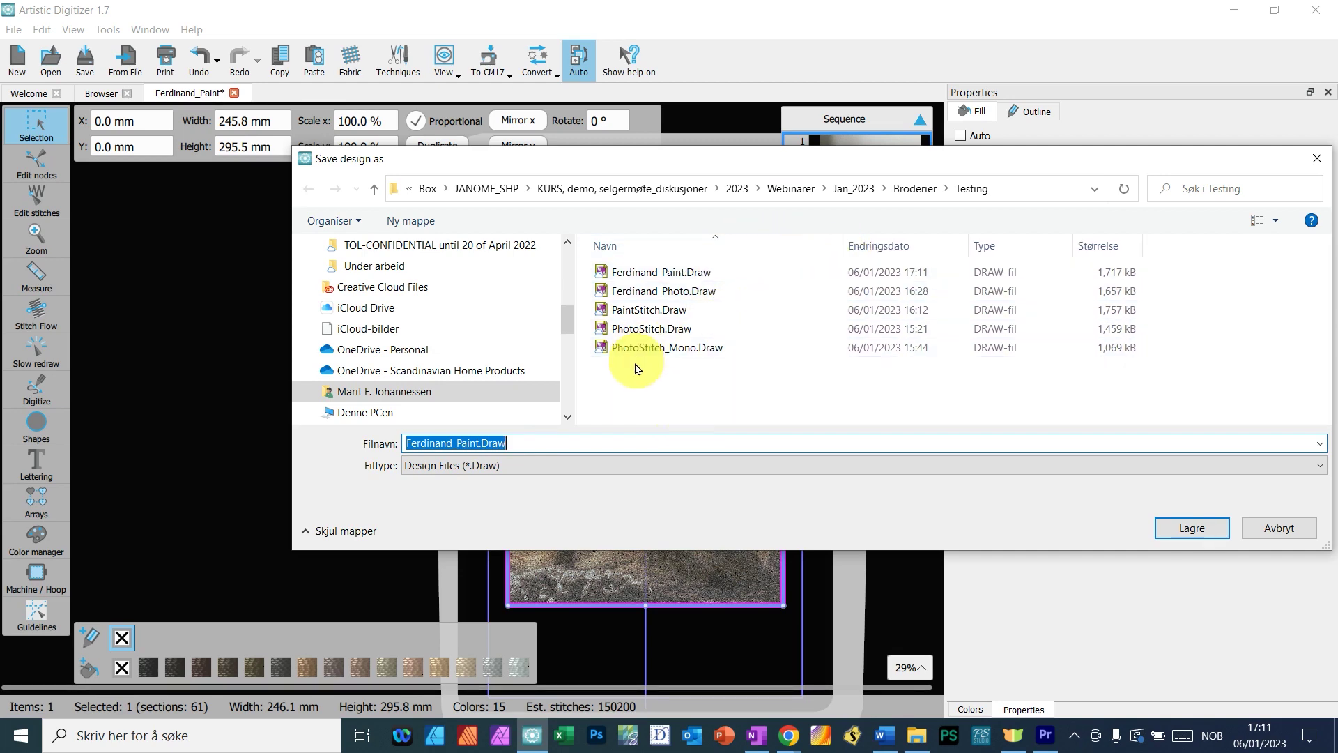
{"action": "left_click", "coordinate": [478, 465]}
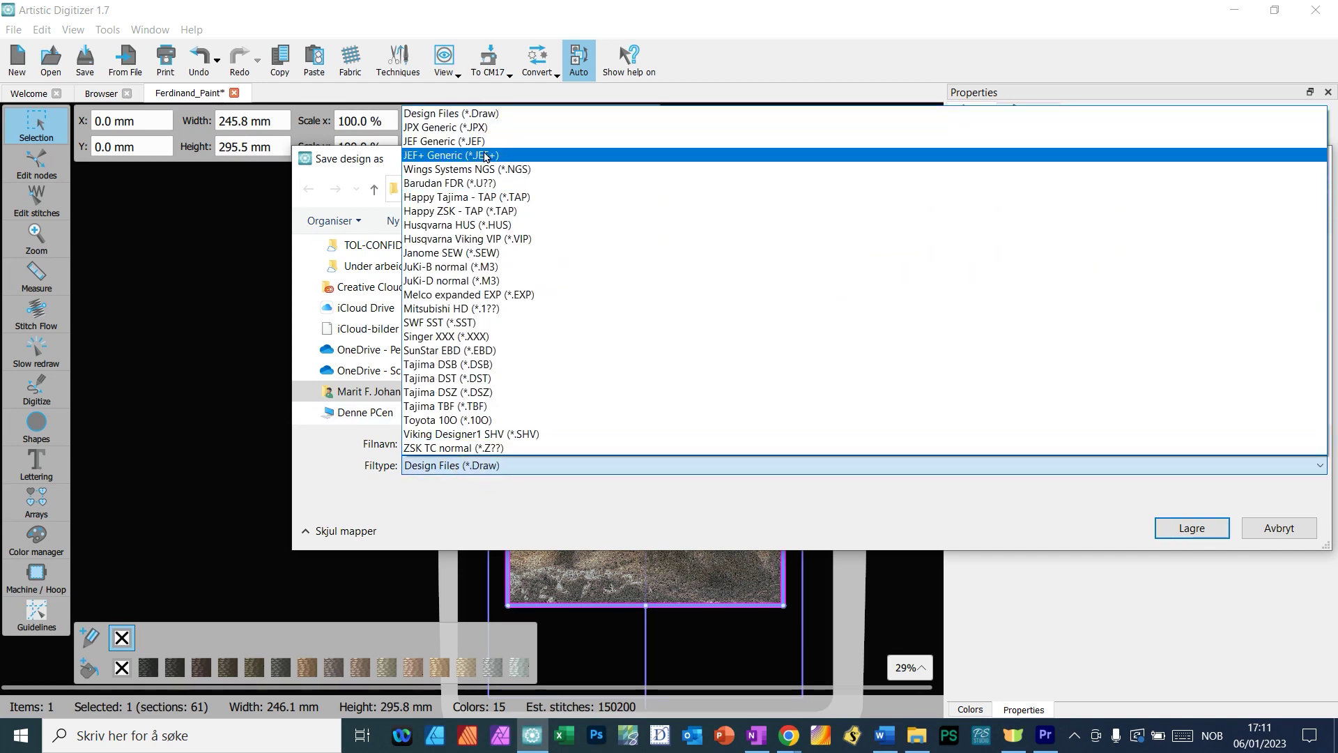
{"action": "left_click", "coordinate": [460, 127]}
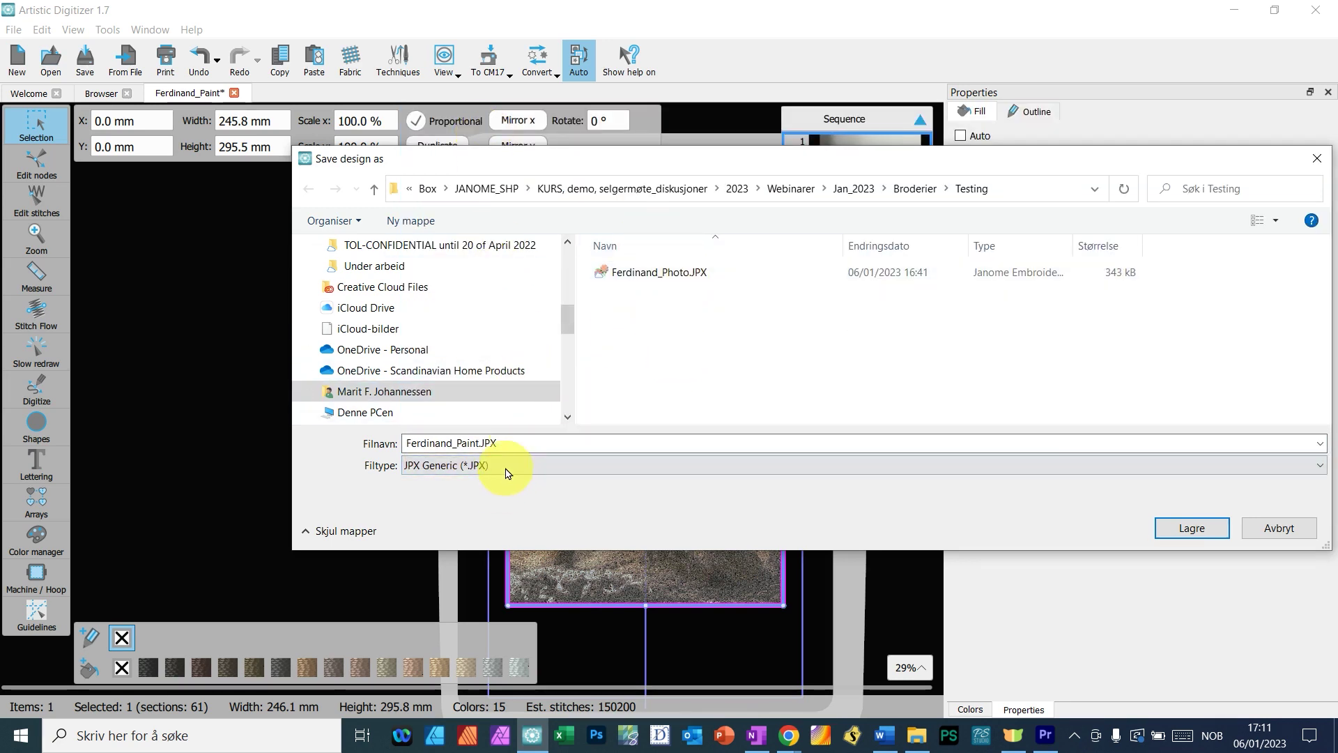
{"action": "left_click", "coordinate": [1188, 528]}
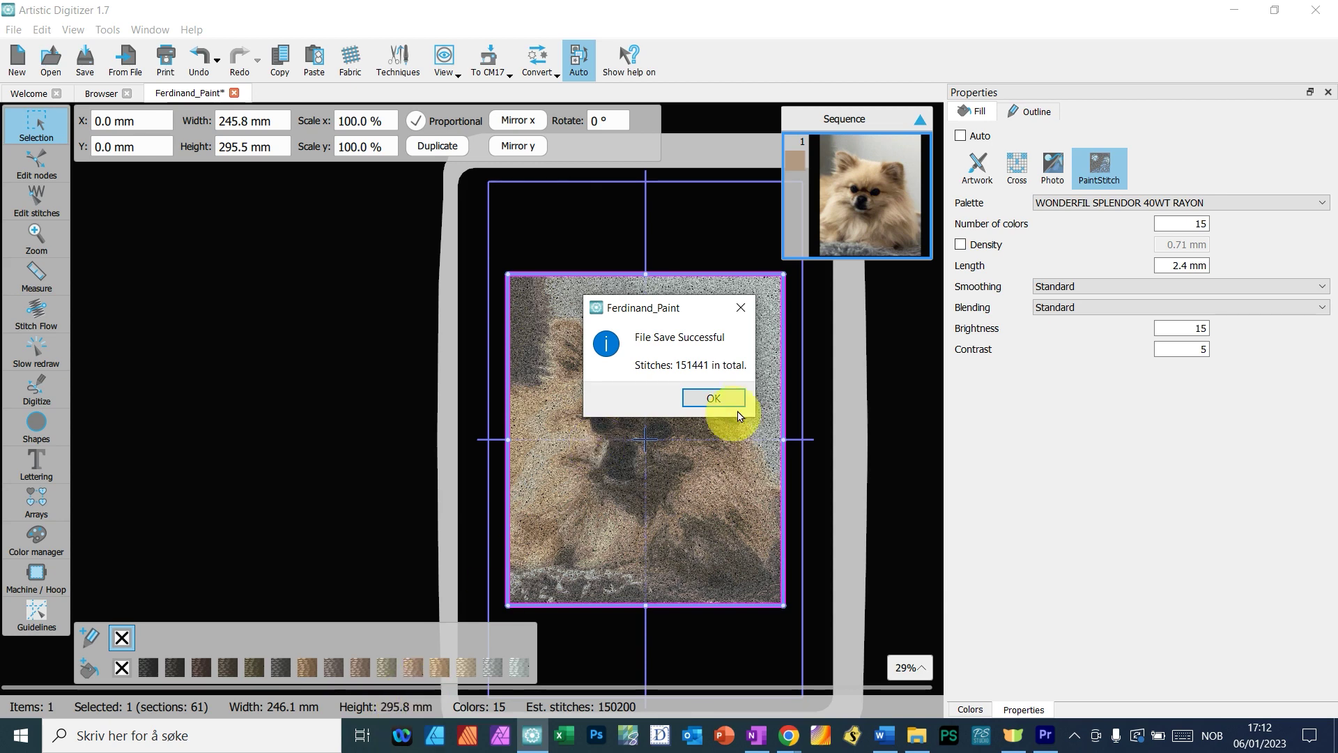
{"action": "left_click", "coordinate": [713, 397]}
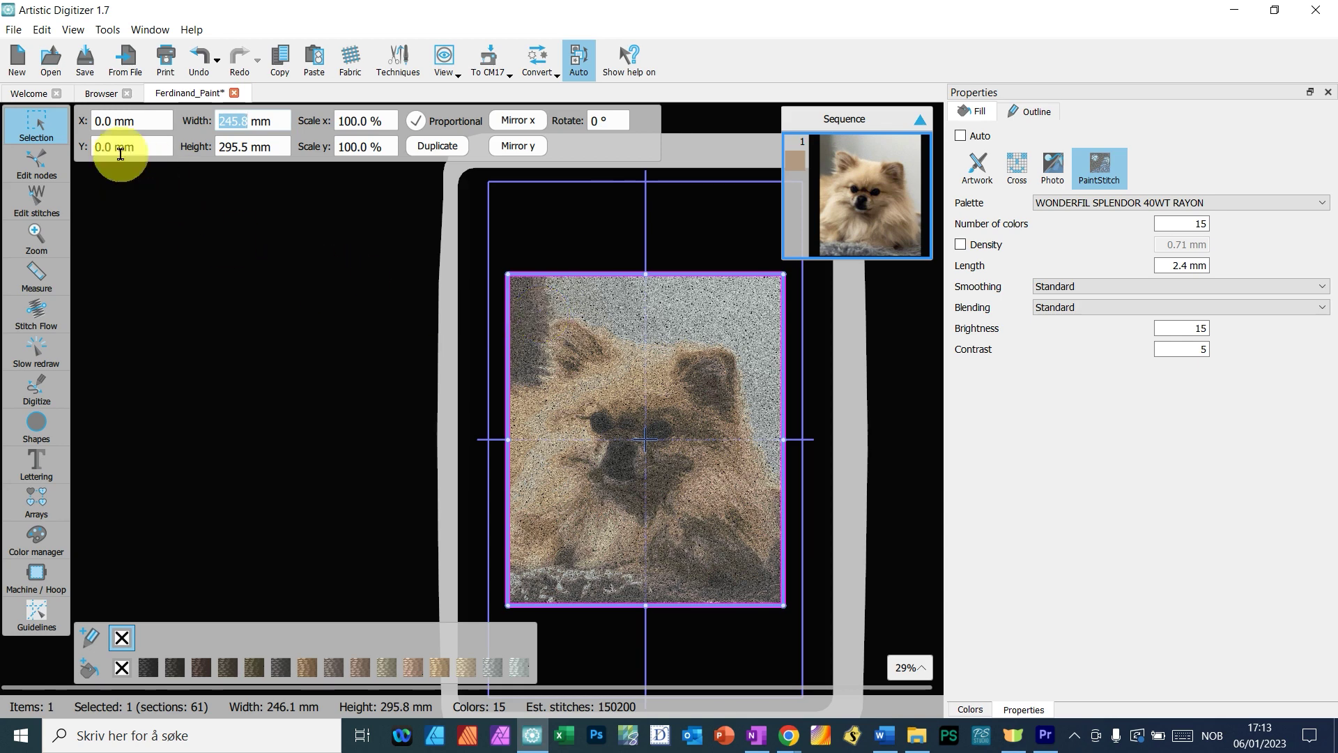
- Browse from Jan_2023 to the Testing folder under Broderier and open the Ferdinand_Photo.Draw design
{"action": "left_click", "coordinate": [99, 94]}
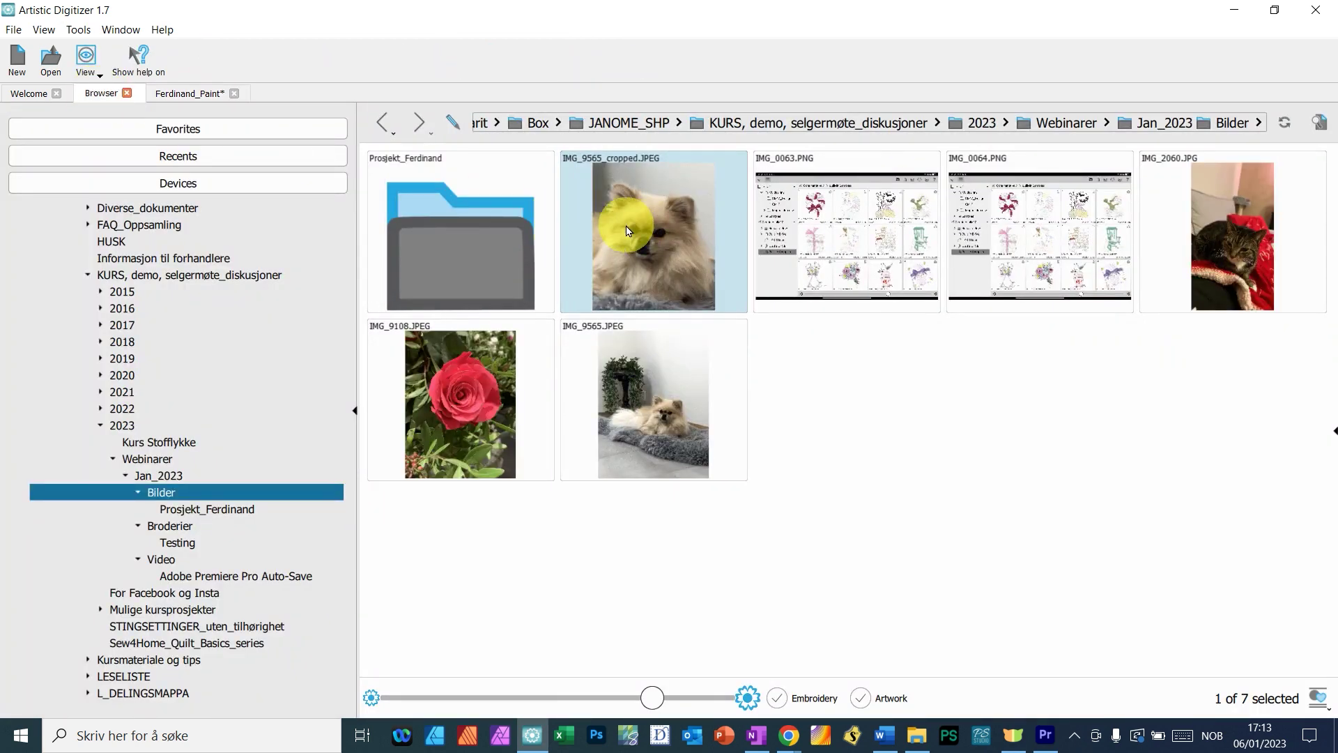
{"action": "left_click", "coordinate": [1161, 123]}
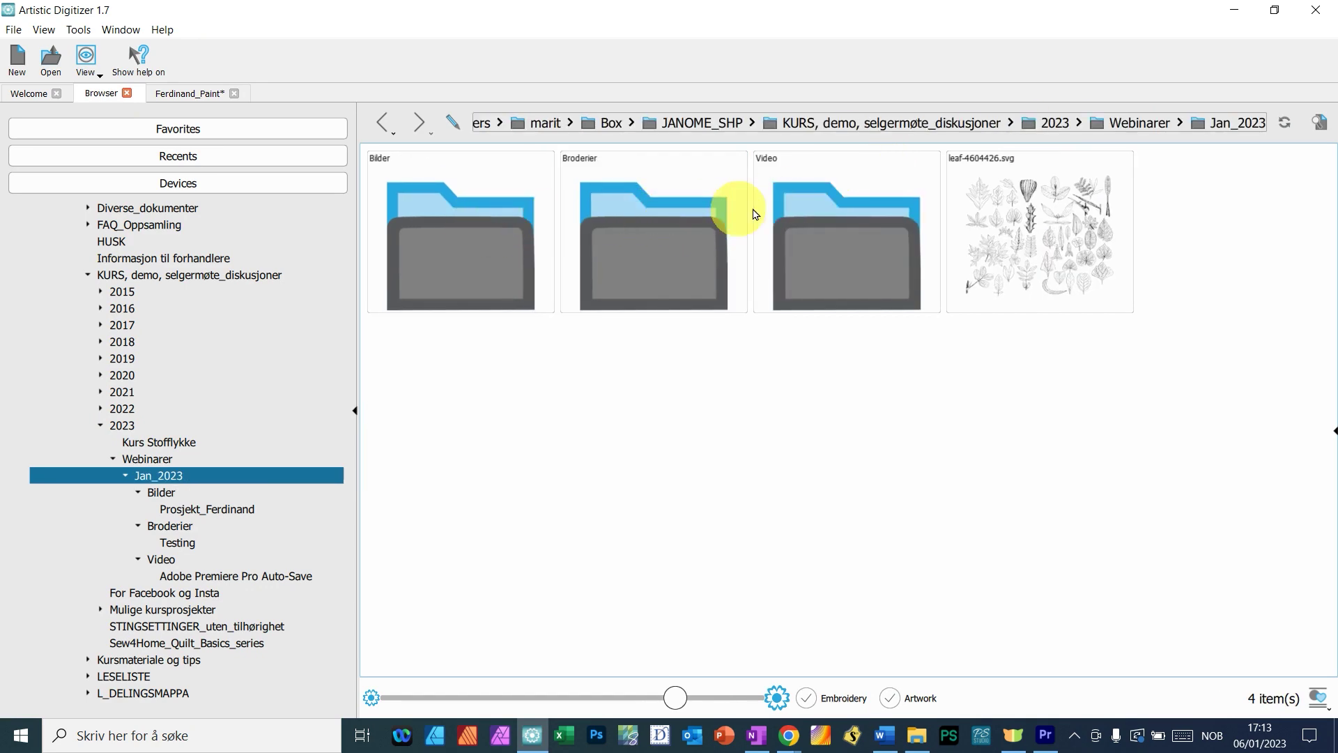
{"action": "double_click", "coordinate": [648, 235]}
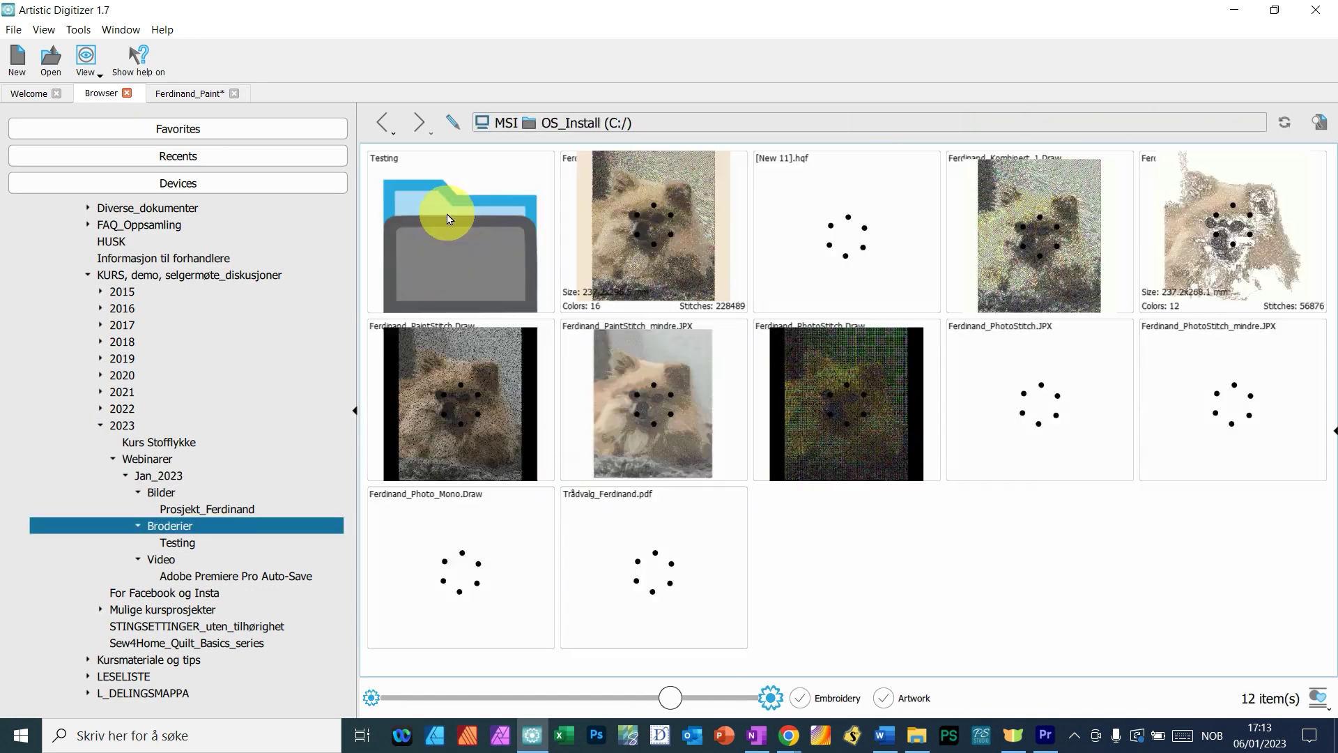
{"action": "double_click", "coordinate": [428, 205]}
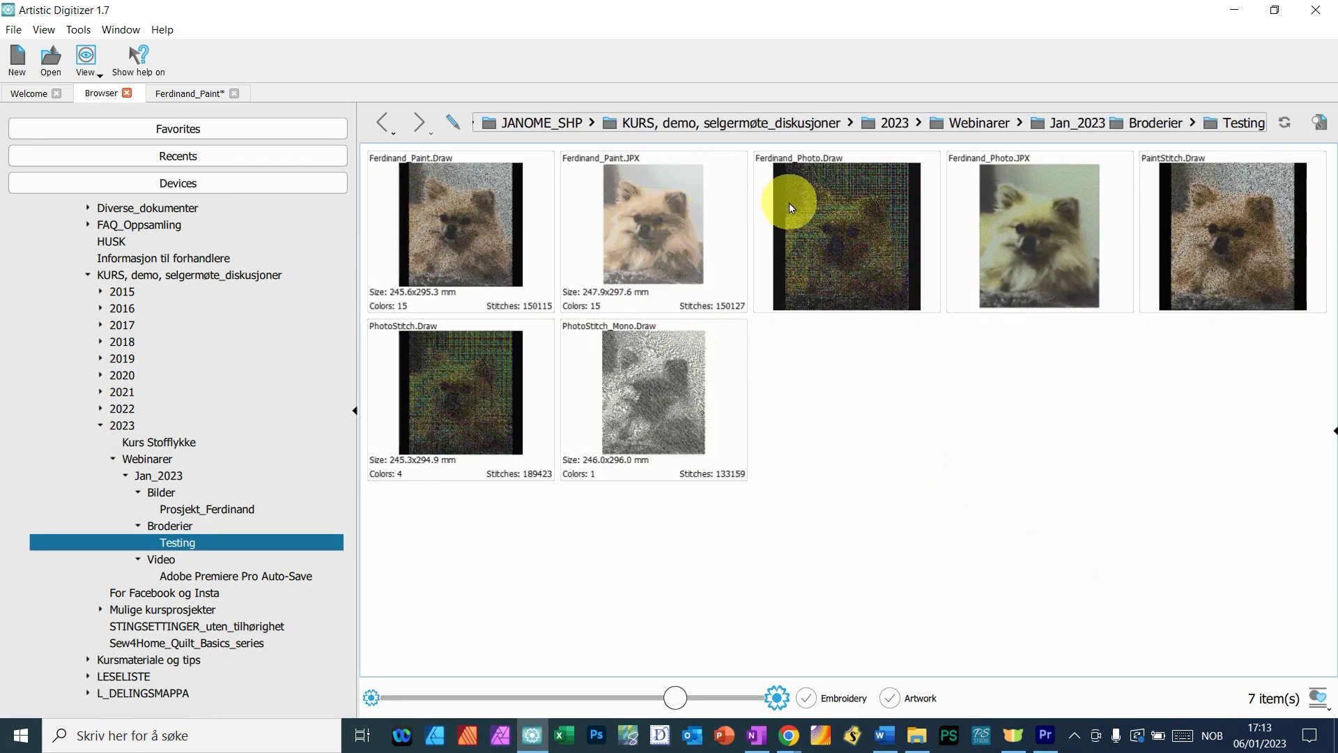
{"action": "left_click", "coordinate": [838, 238]}
{"action": "double_click", "coordinate": [837, 239]}
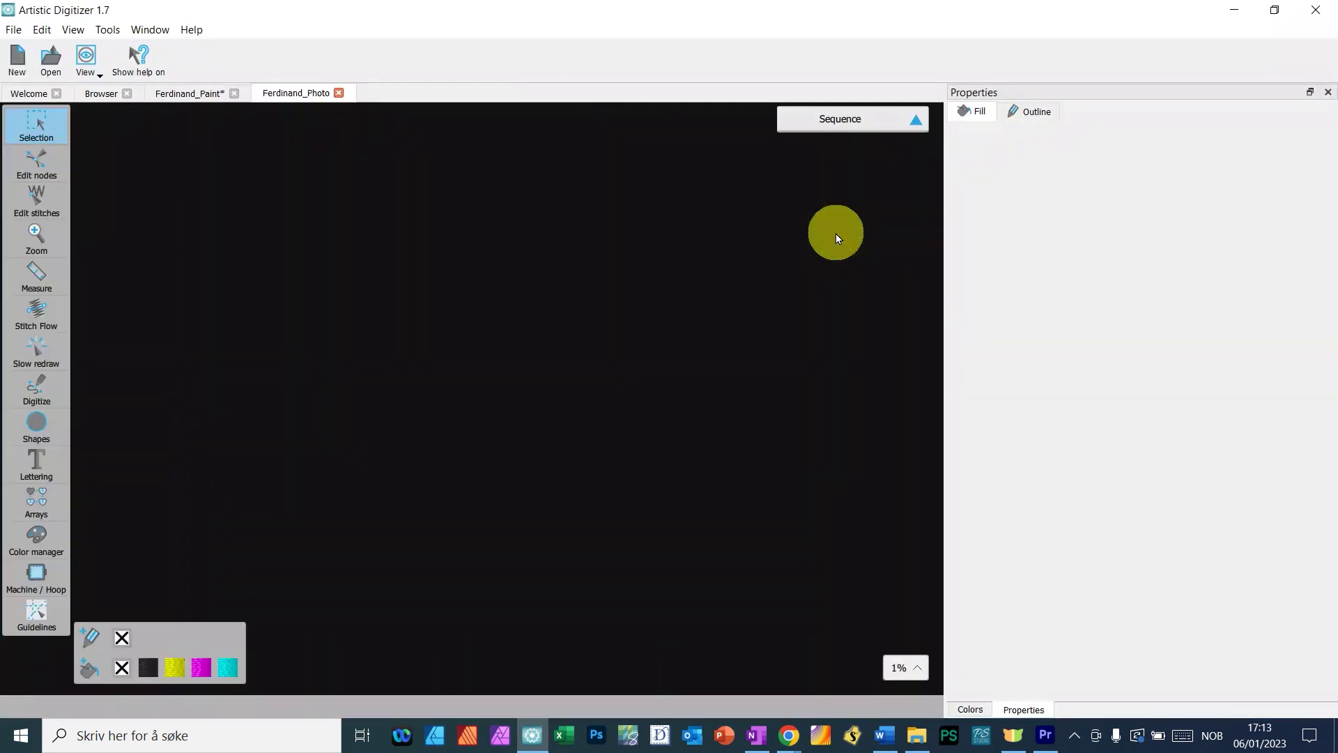
{"action": "scroll", "coordinate": [582, 353], "scroll_direction": "up", "scroll_amount": 1}
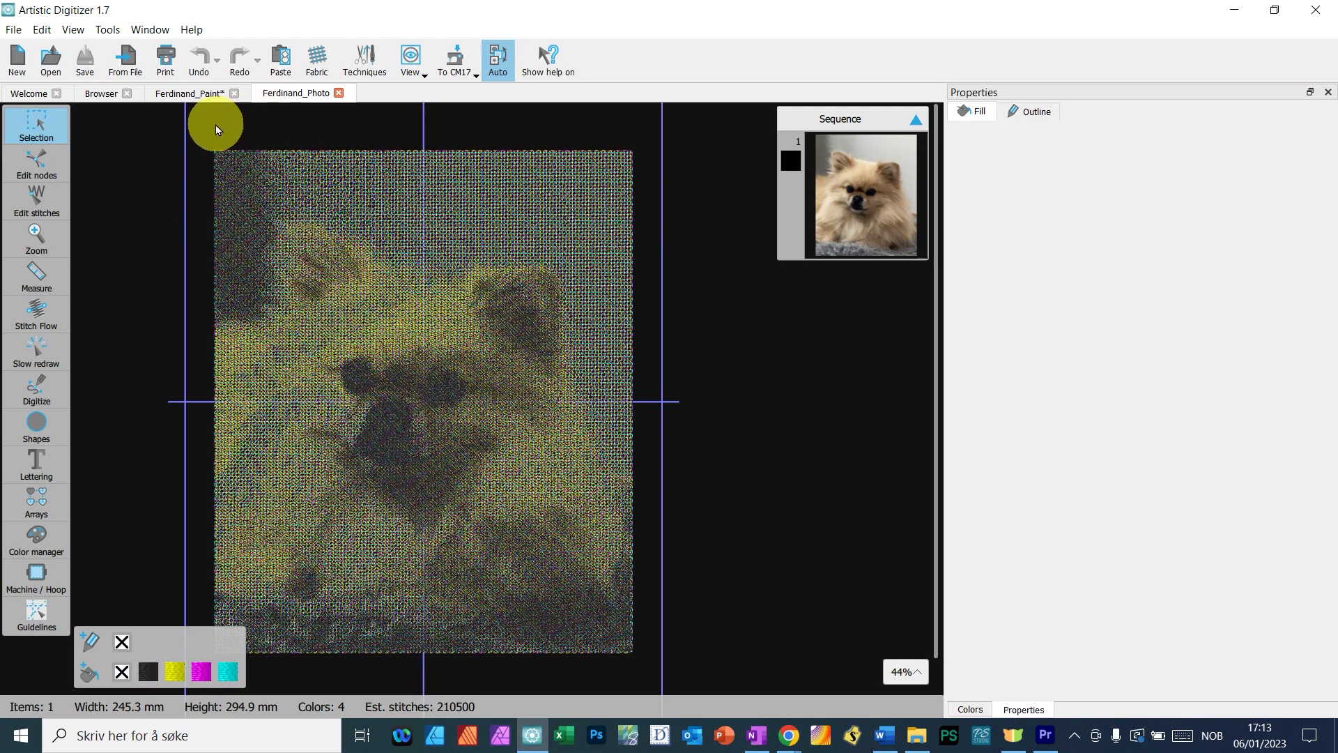
- Bring up Ferdinand_Paint, try to paste its design into Ferdinand_Photo, and delete the mistakenly pasted link text
{"action": "left_click", "coordinate": [95, 98]}
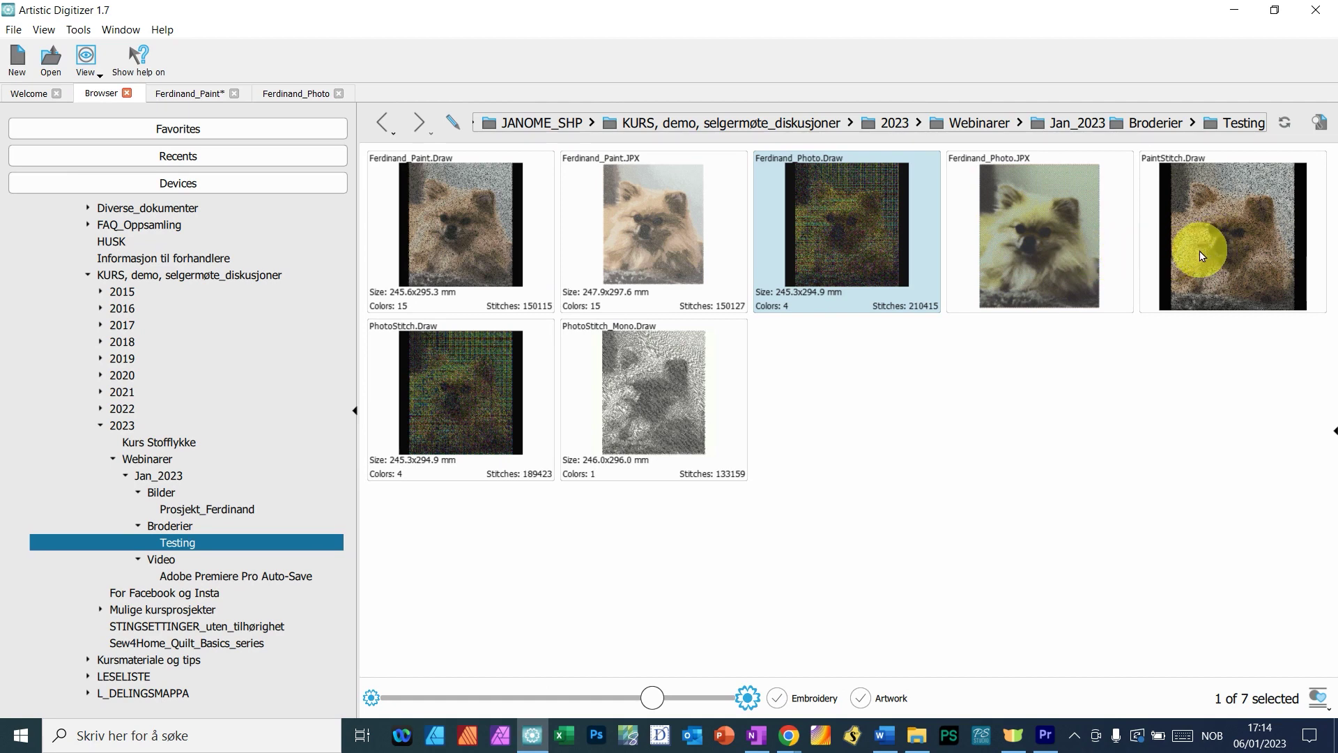
{"action": "double_click", "coordinate": [451, 231]}
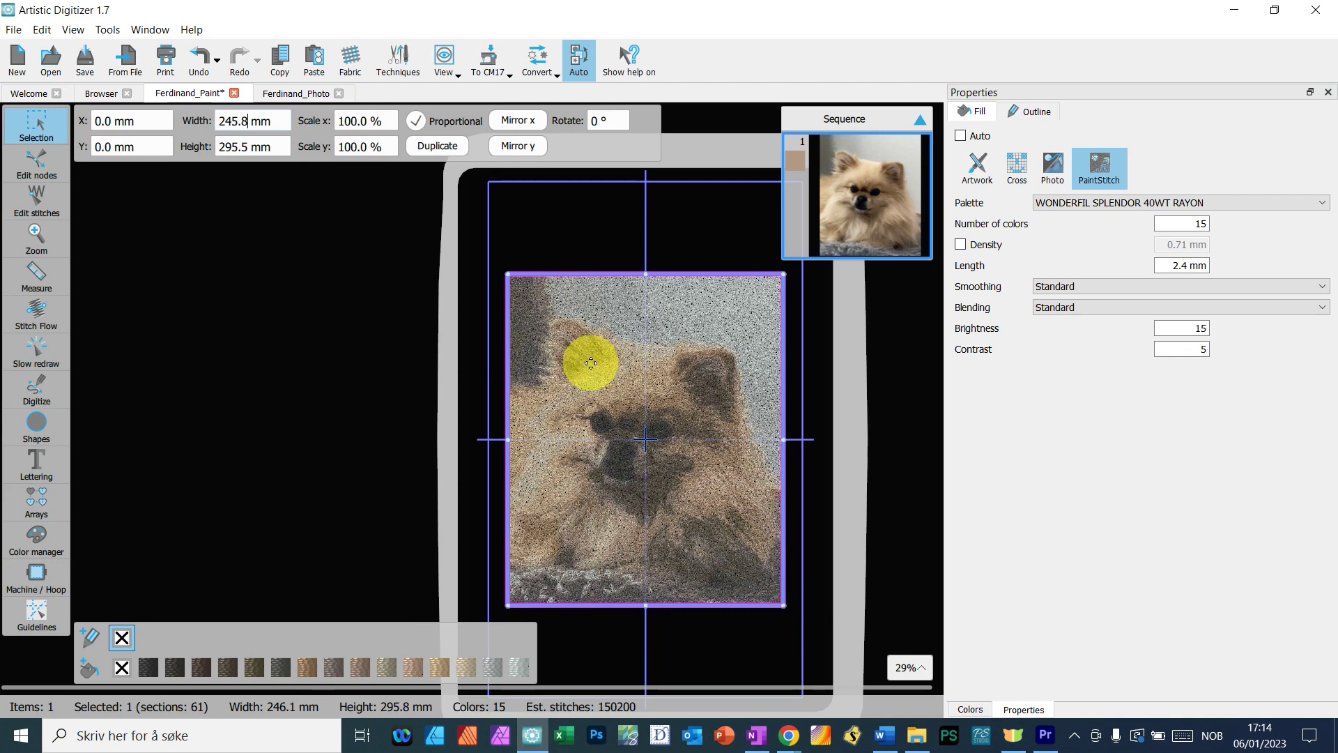
{"action": "left_click", "coordinate": [293, 96]}
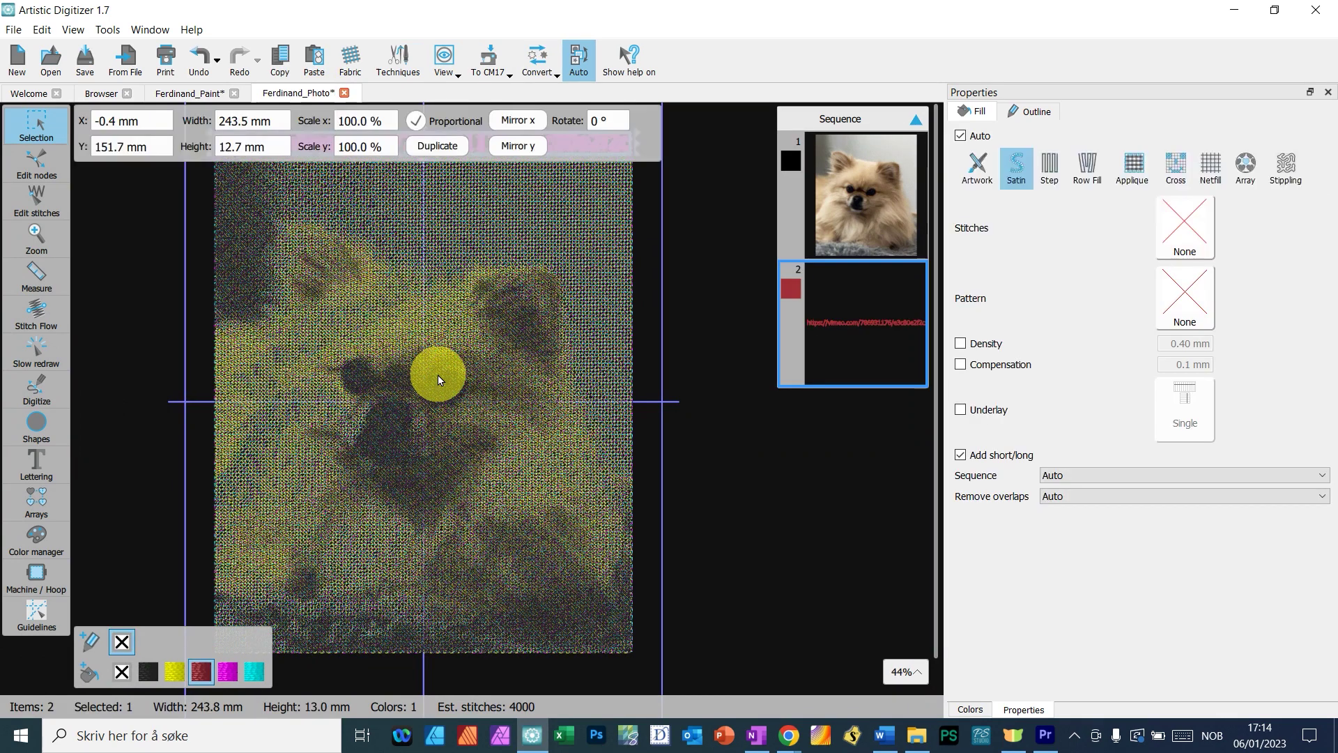
{"action": "scroll", "coordinate": [446, 354], "scroll_direction": "down", "scroll_amount": 4}
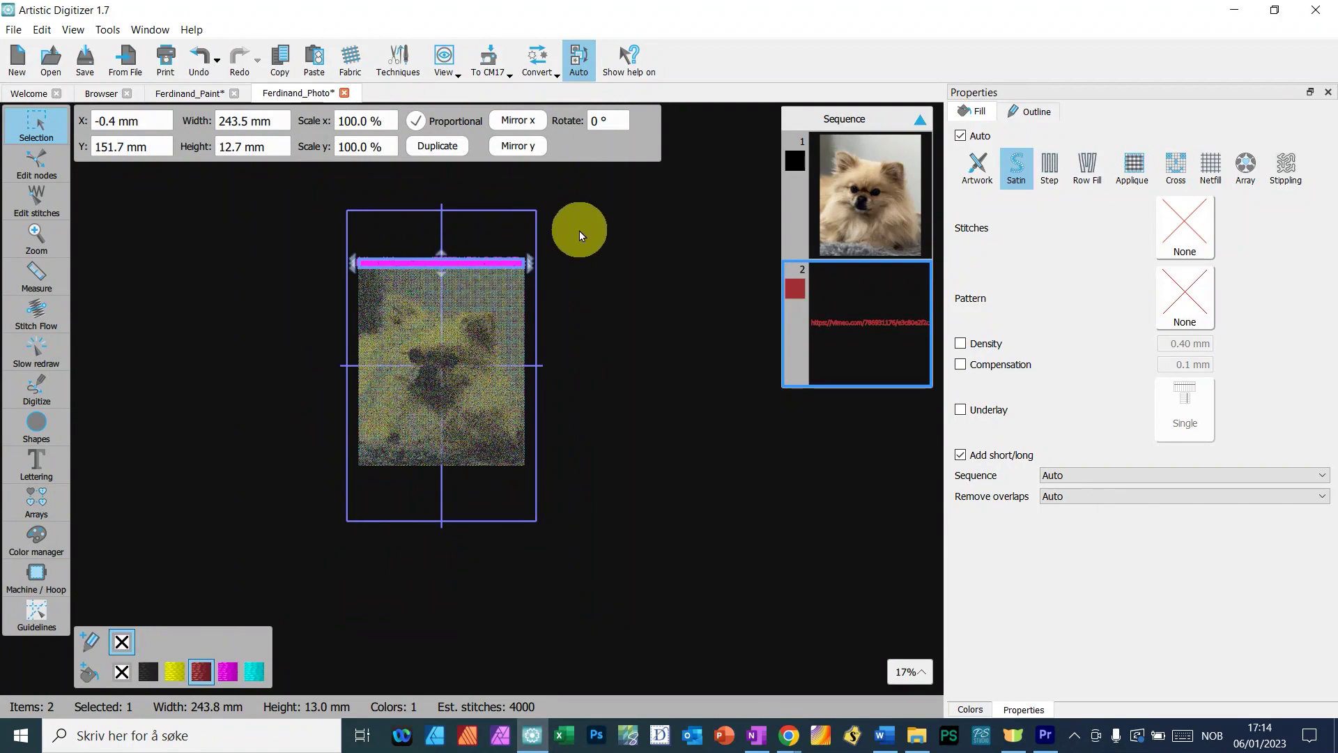
{"action": "key", "text": "Delete"}
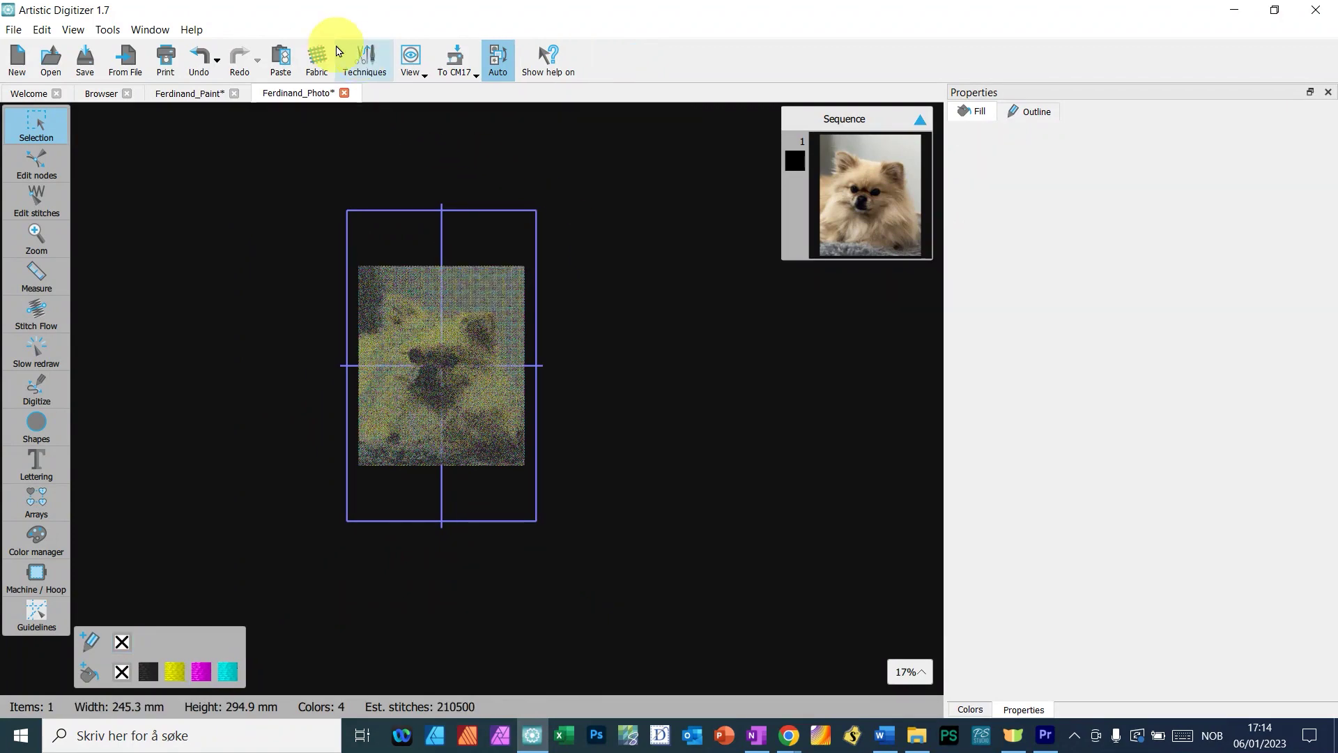
- Copy the PaintStitch design from Ferdinand_Paint and paste it over the Photo stitch design in Ferdinand_Photo
{"action": "left_click", "coordinate": [176, 94]}
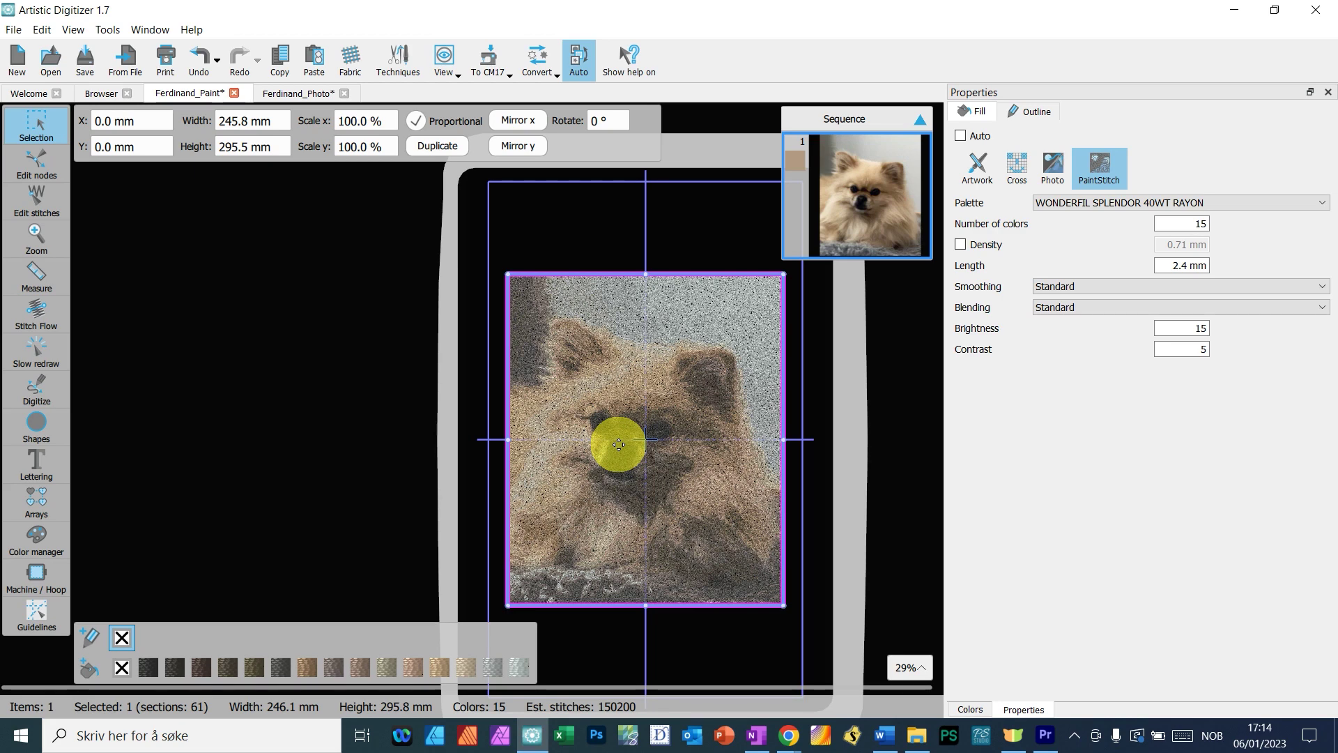
{"action": "right_click", "coordinate": [619, 444]}
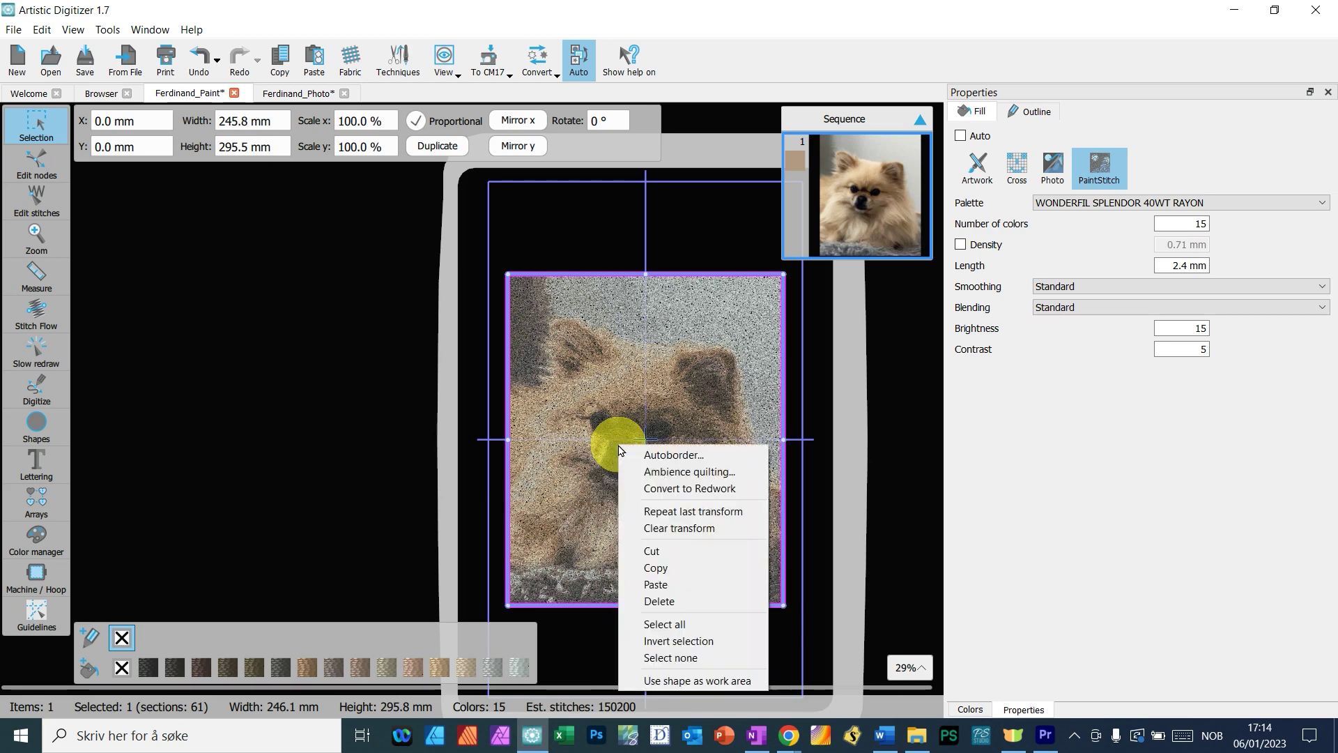
{"action": "left_click", "coordinate": [655, 568]}
{"action": "left_click", "coordinate": [282, 93]}
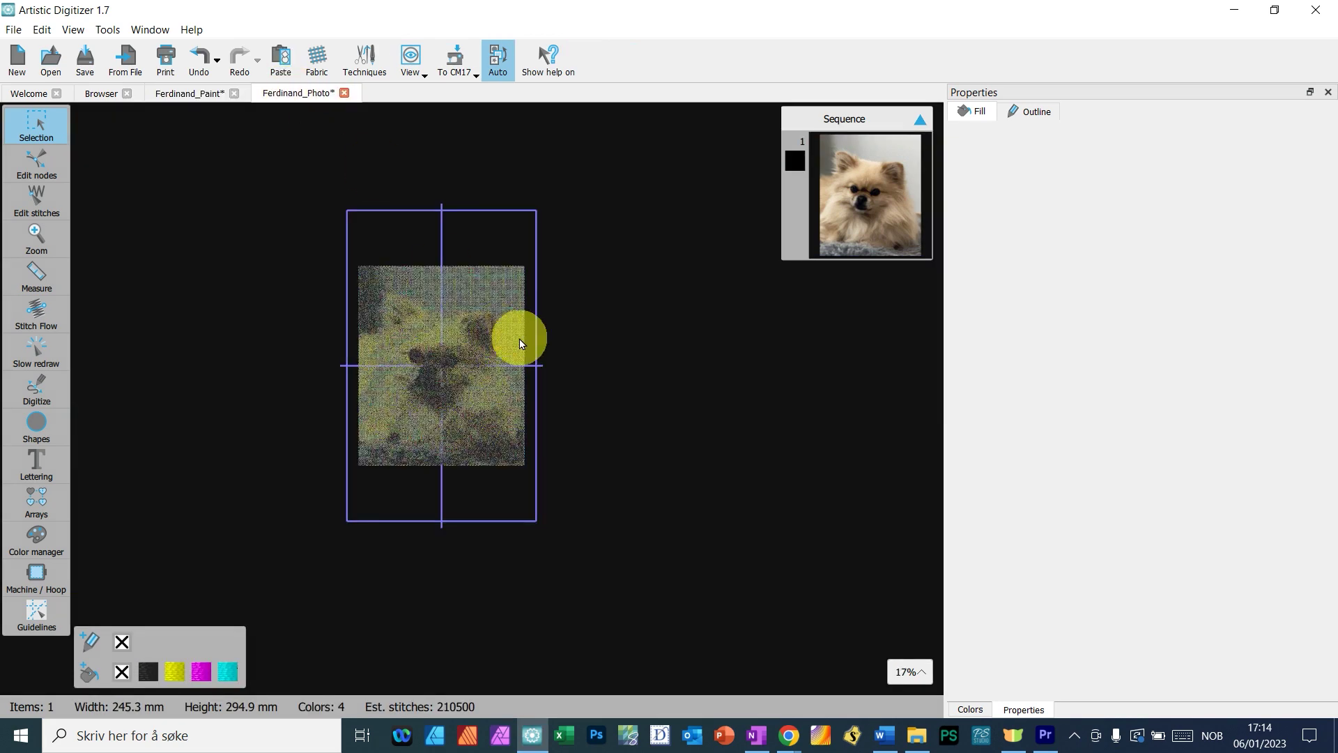
{"action": "left_click", "coordinate": [415, 368]}
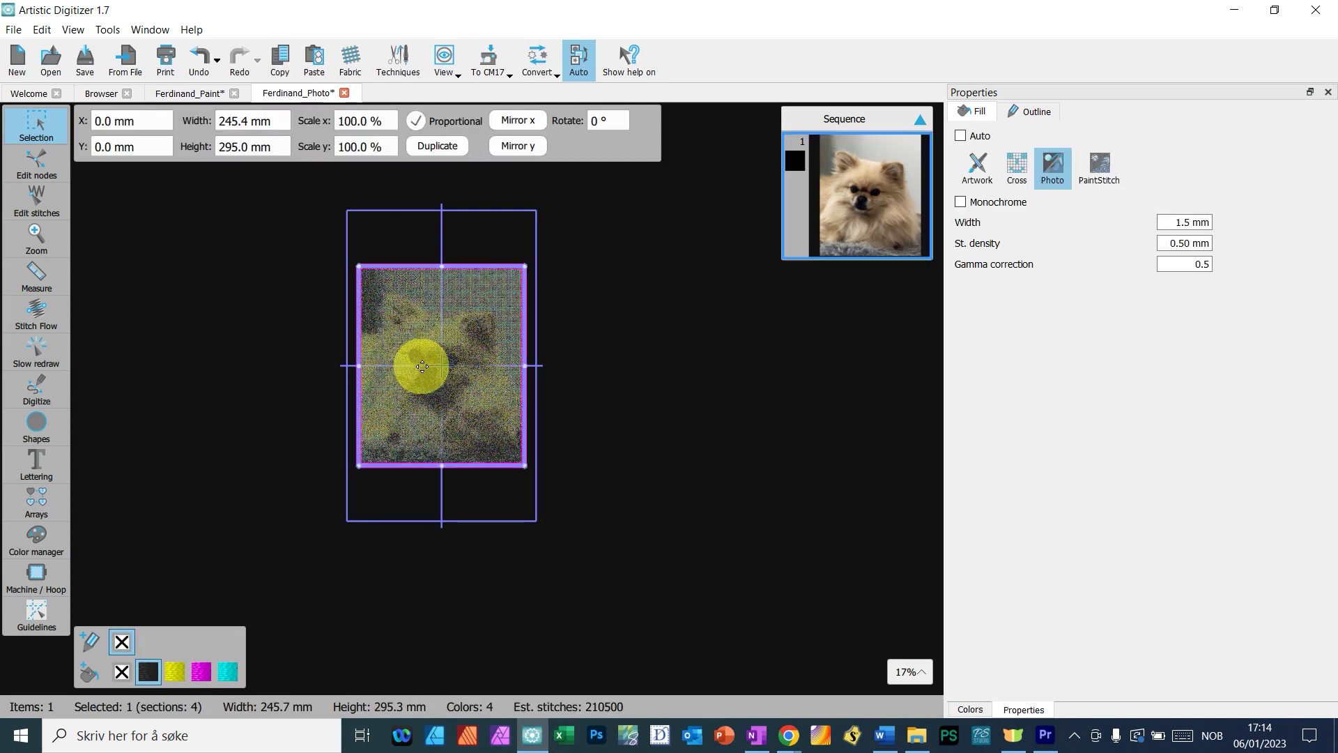
{"action": "right_click", "coordinate": [423, 365]}
{"action": "left_click", "coordinate": [478, 490]}
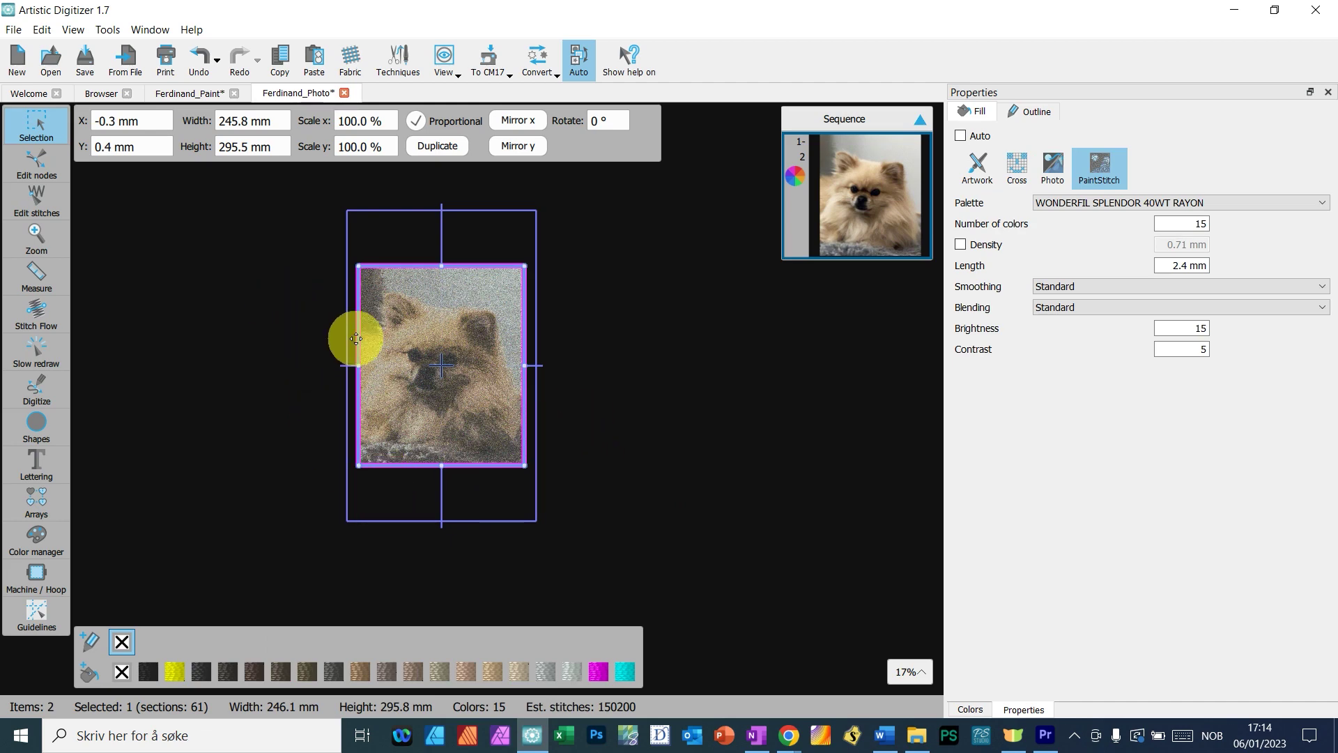
{"action": "scroll", "coordinate": [322, 310], "scroll_direction": "up", "scroll_amount": 4}
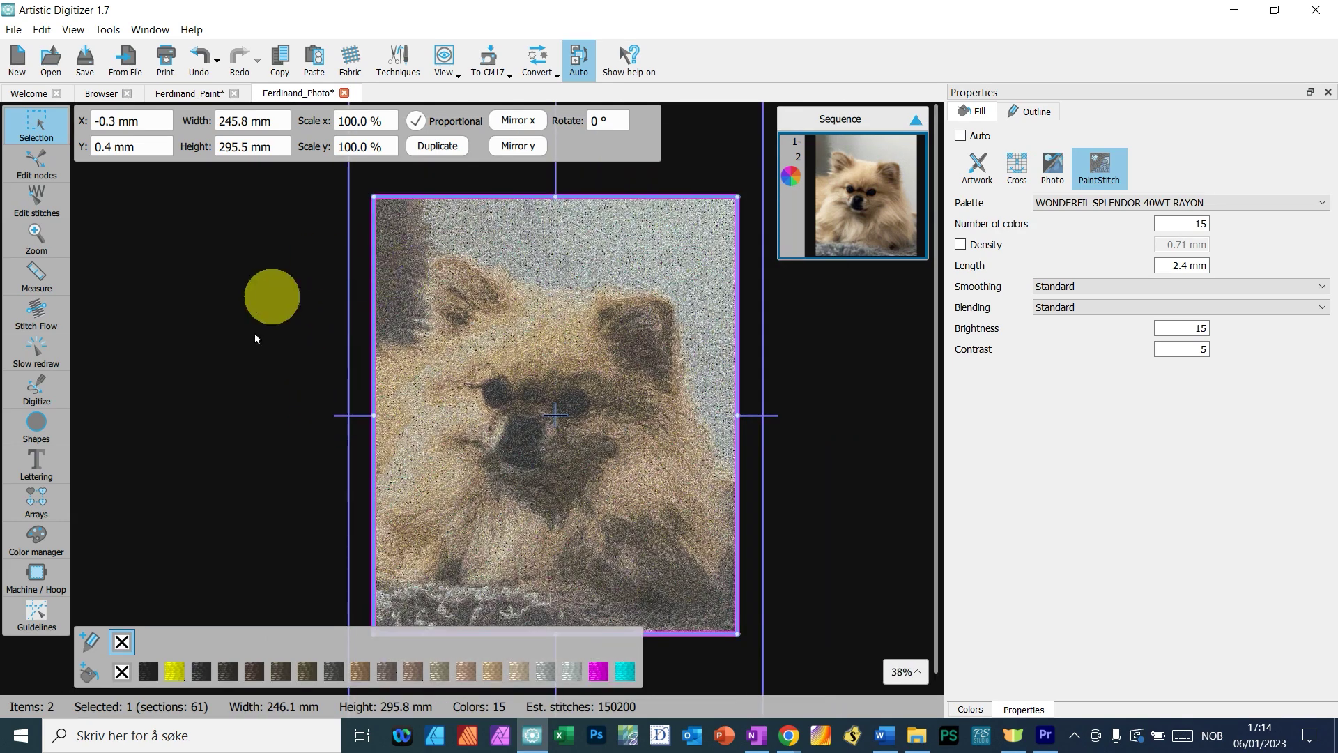
- Examine how the PaintStitch layer blends over the Photo stitch layer and inspect the combined thread colours, including magenta and cyan
{"action": "left_click", "coordinate": [785, 500]}
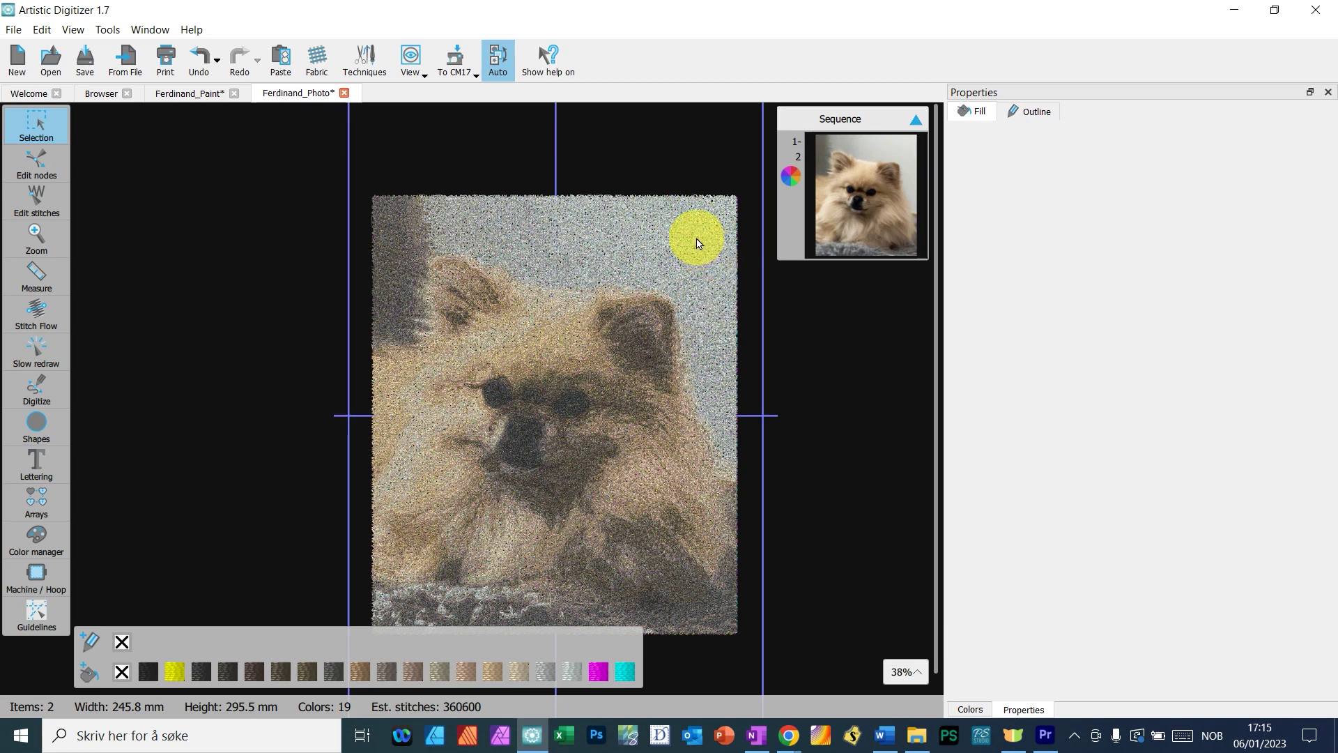
{"action": "scroll", "coordinate": [697, 242], "scroll_direction": "down", "scroll_amount": 2}
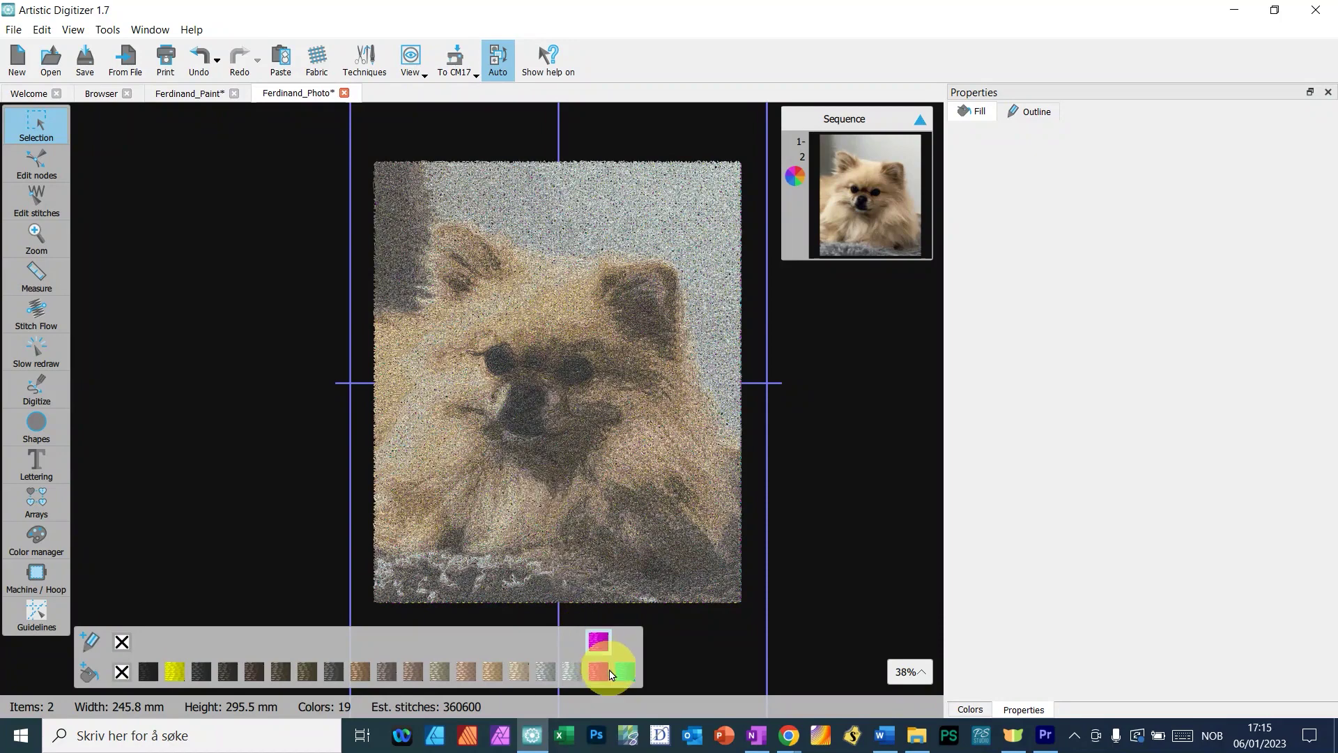
{"action": "left_click_drag", "start_coordinate": [611, 673], "coordinate": [626, 681]}
{"action": "left_click", "coordinate": [599, 680]}
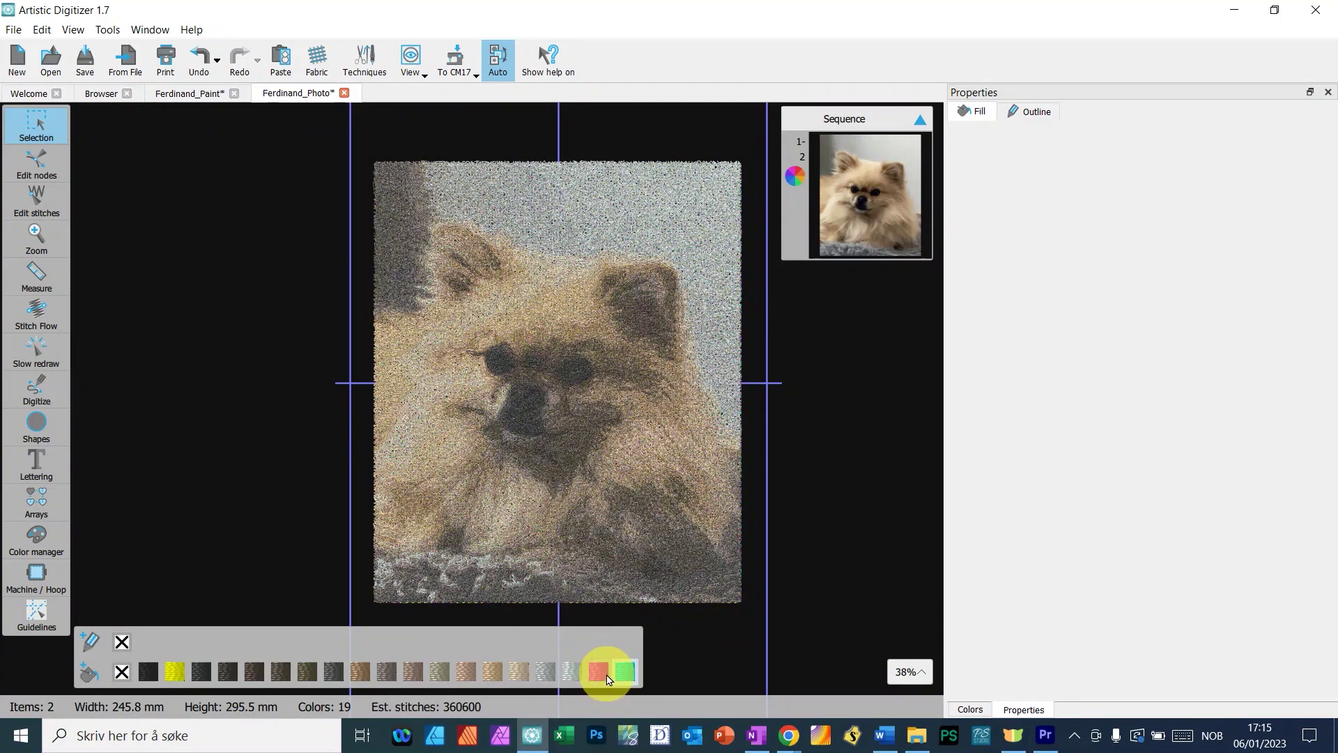
{"action": "left_click", "coordinate": [626, 680]}
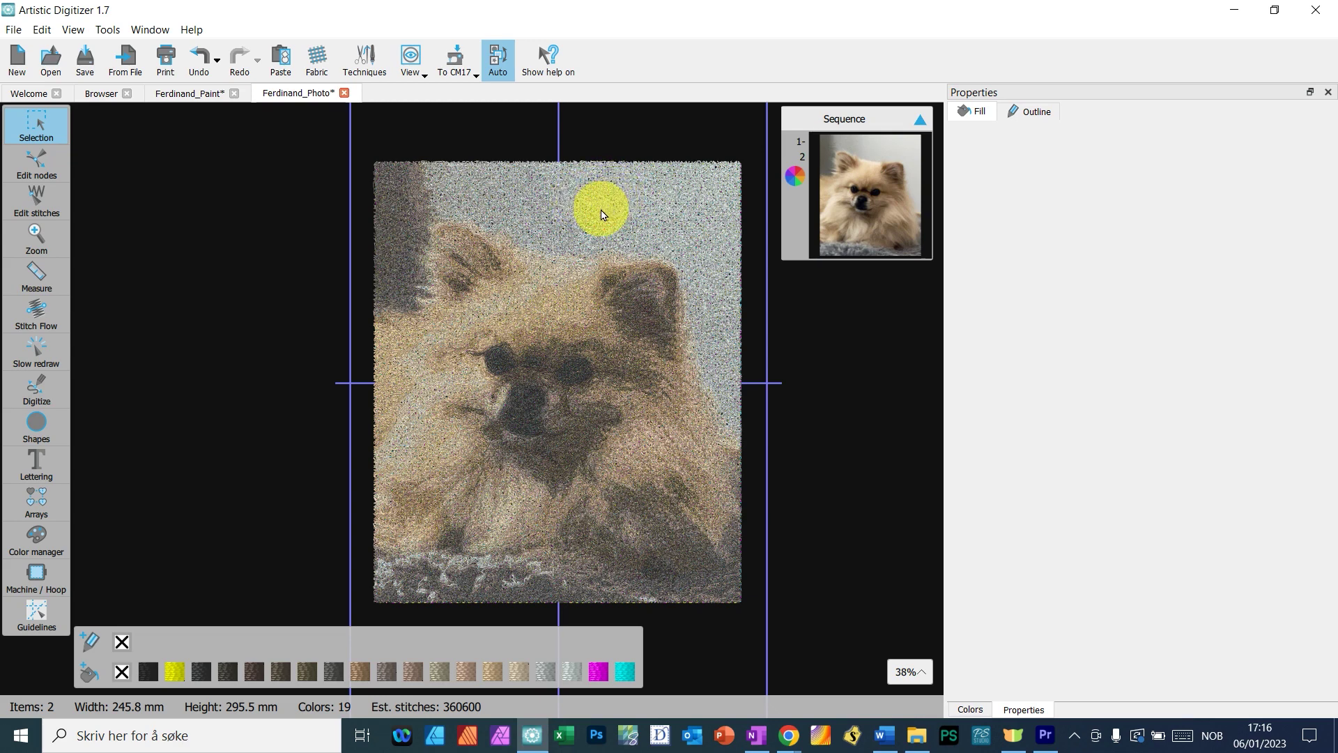
{"action": "left_click", "coordinate": [646, 196]}
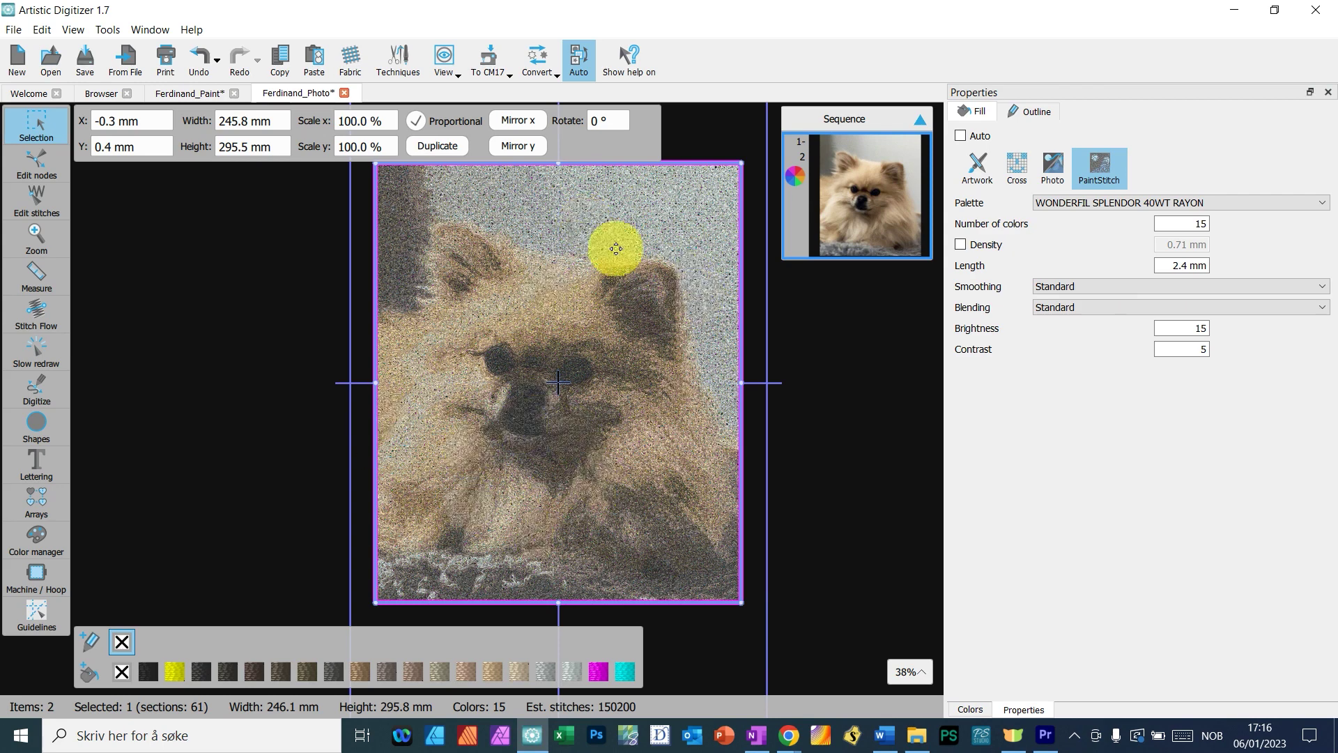
{"action": "left_click", "coordinate": [241, 474]}
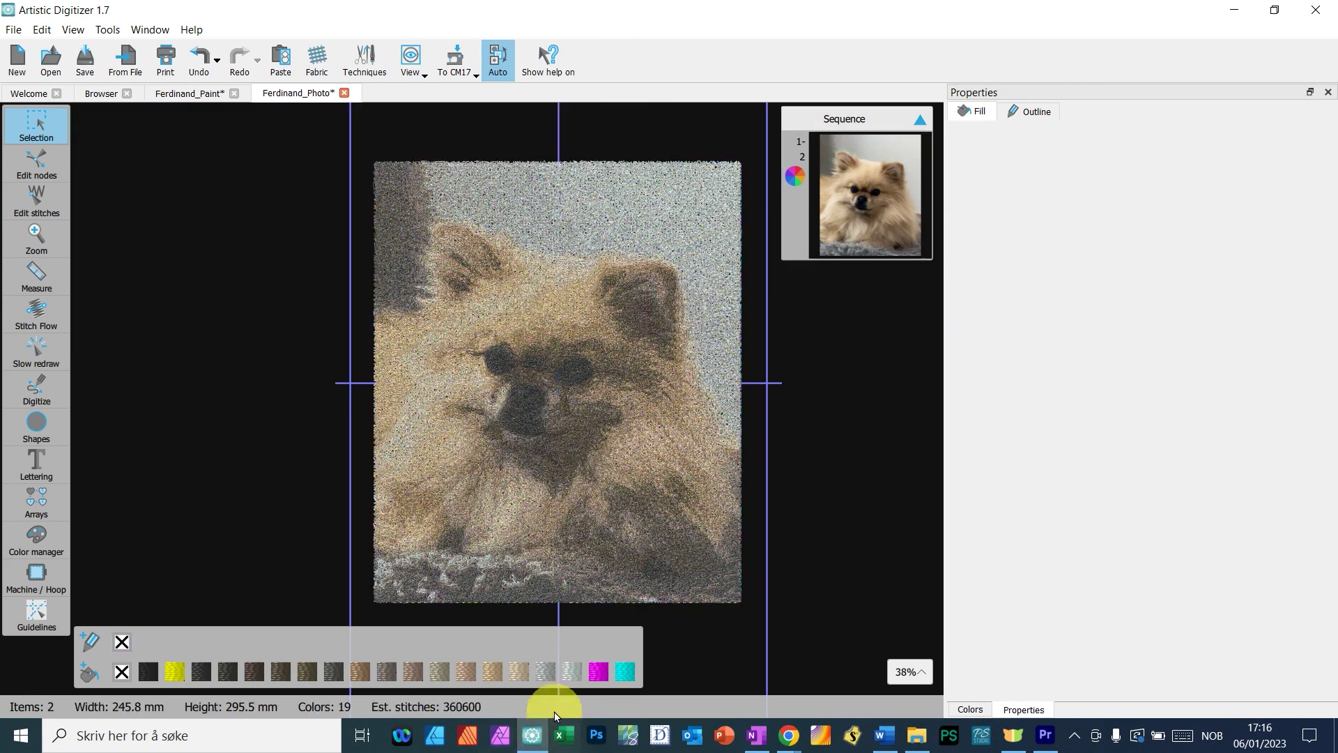
{"action": "right_click", "coordinate": [573, 679]}
{"action": "left_click", "coordinate": [610, 668]}
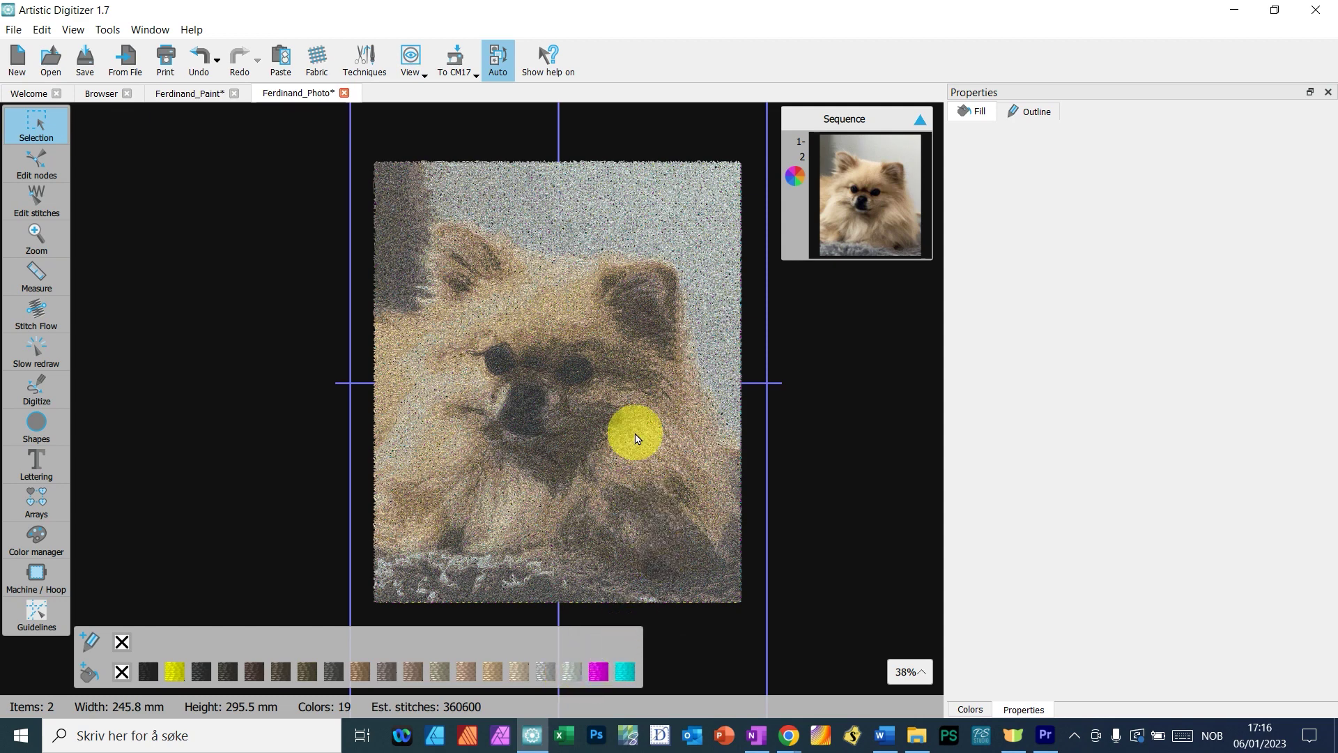
- Review the combined dog design and undo the paste of the PaintStitch layer in Ferdinand_Photo
{"action": "scroll", "coordinate": [541, 375], "scroll_direction": "down", "scroll_amount": 3}
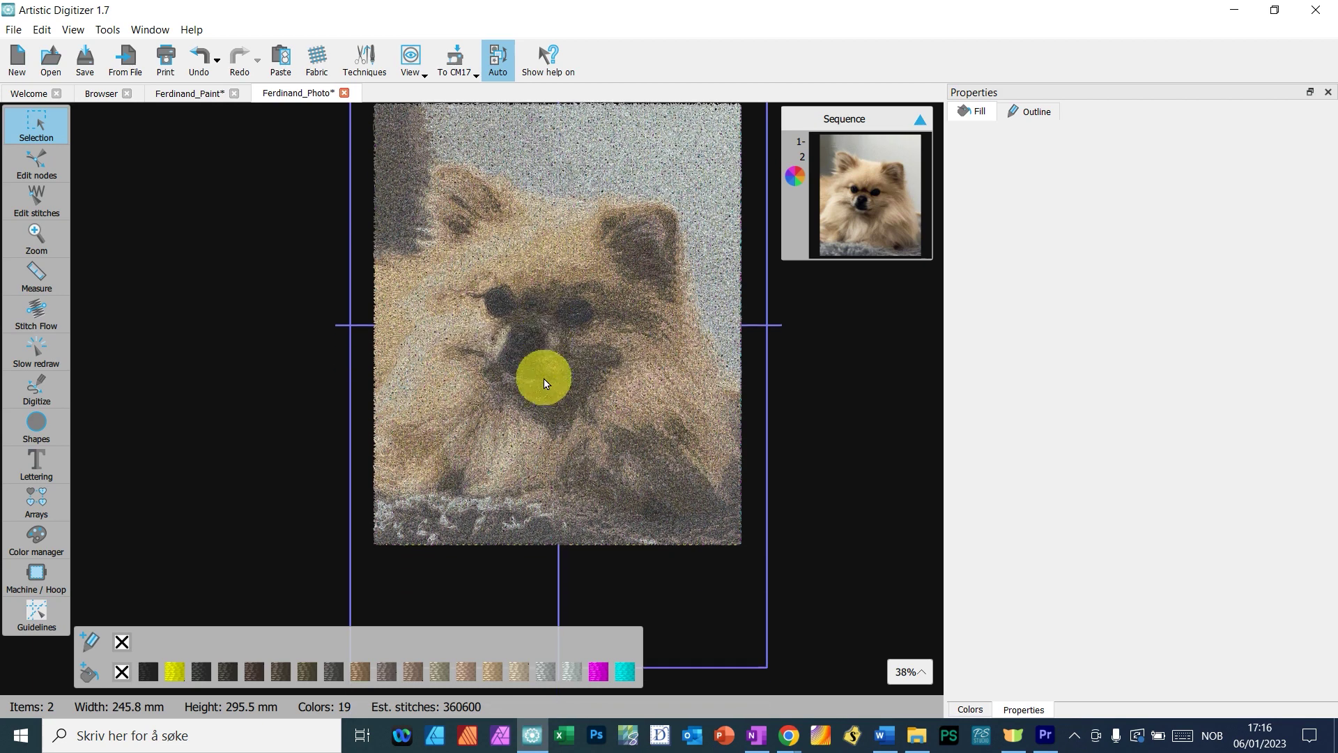
{"action": "scroll", "coordinate": [548, 381], "scroll_direction": "up", "scroll_amount": 2}
{"action": "scroll", "coordinate": [548, 381], "scroll_direction": "up", "scroll_amount": 1}
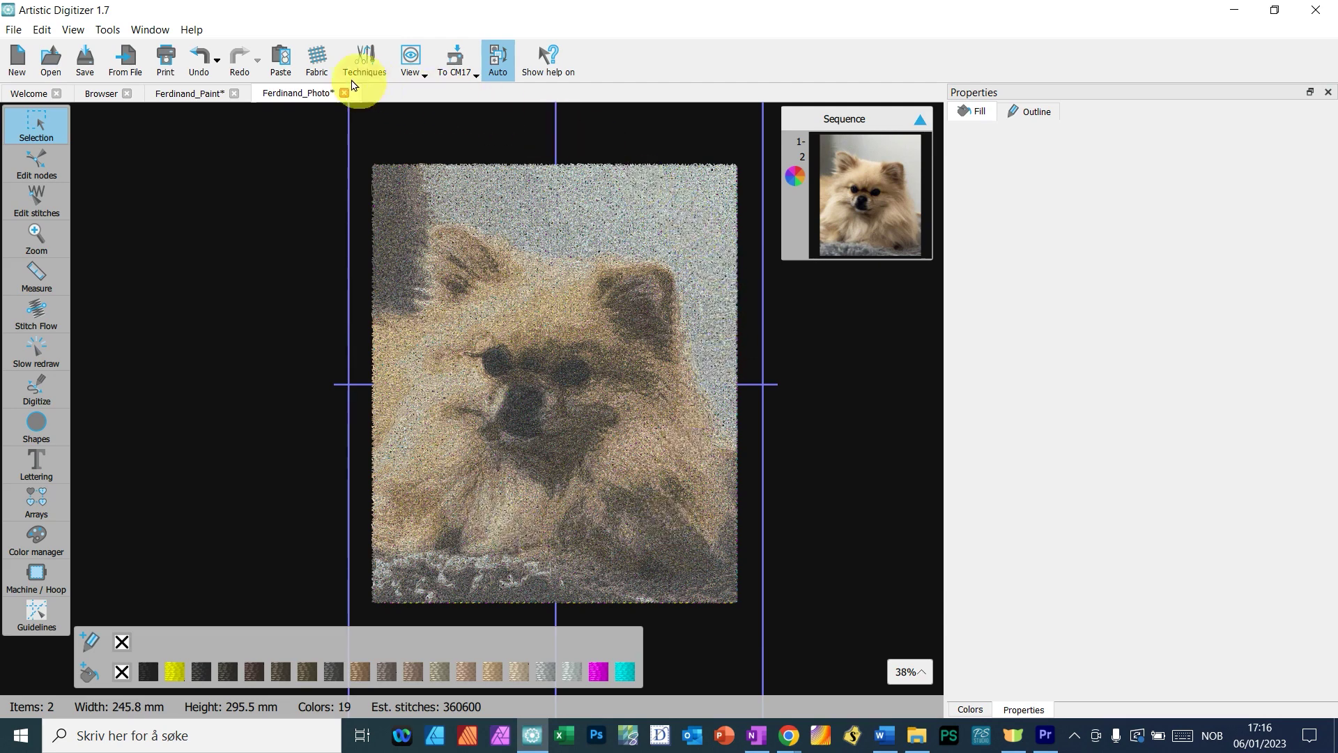
{"action": "left_click", "coordinate": [201, 60]}
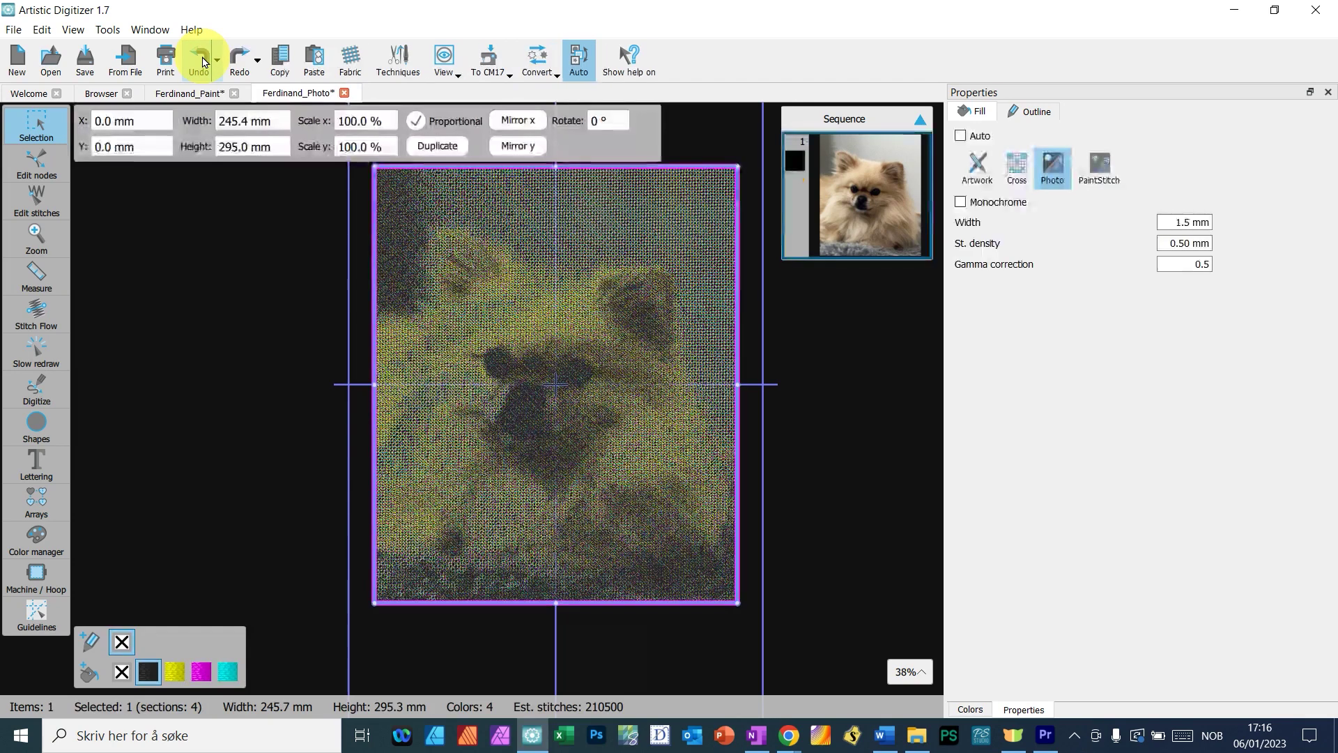
- Close the Ferdinand_Photo design and discard its changes
{"action": "left_click", "coordinate": [291, 276]}
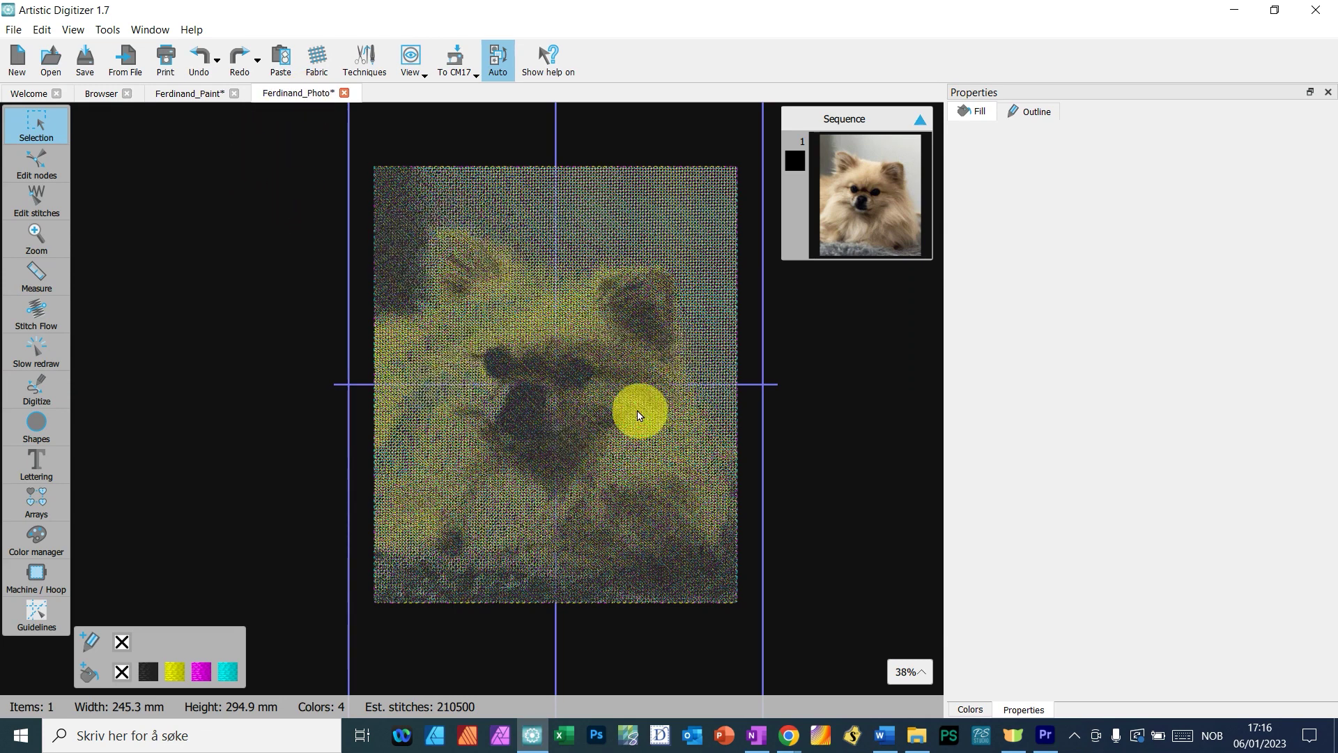
{"action": "left_click", "coordinate": [343, 93]}
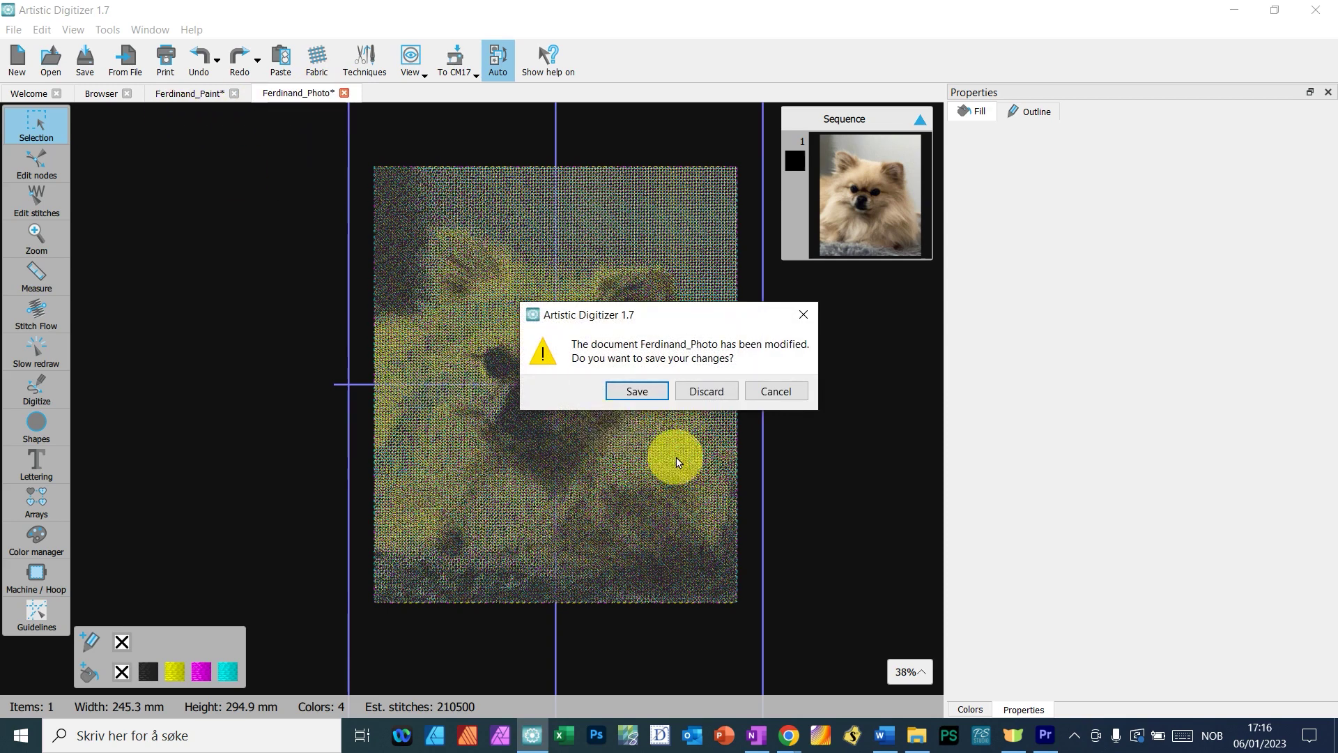
{"action": "left_click", "coordinate": [700, 391]}
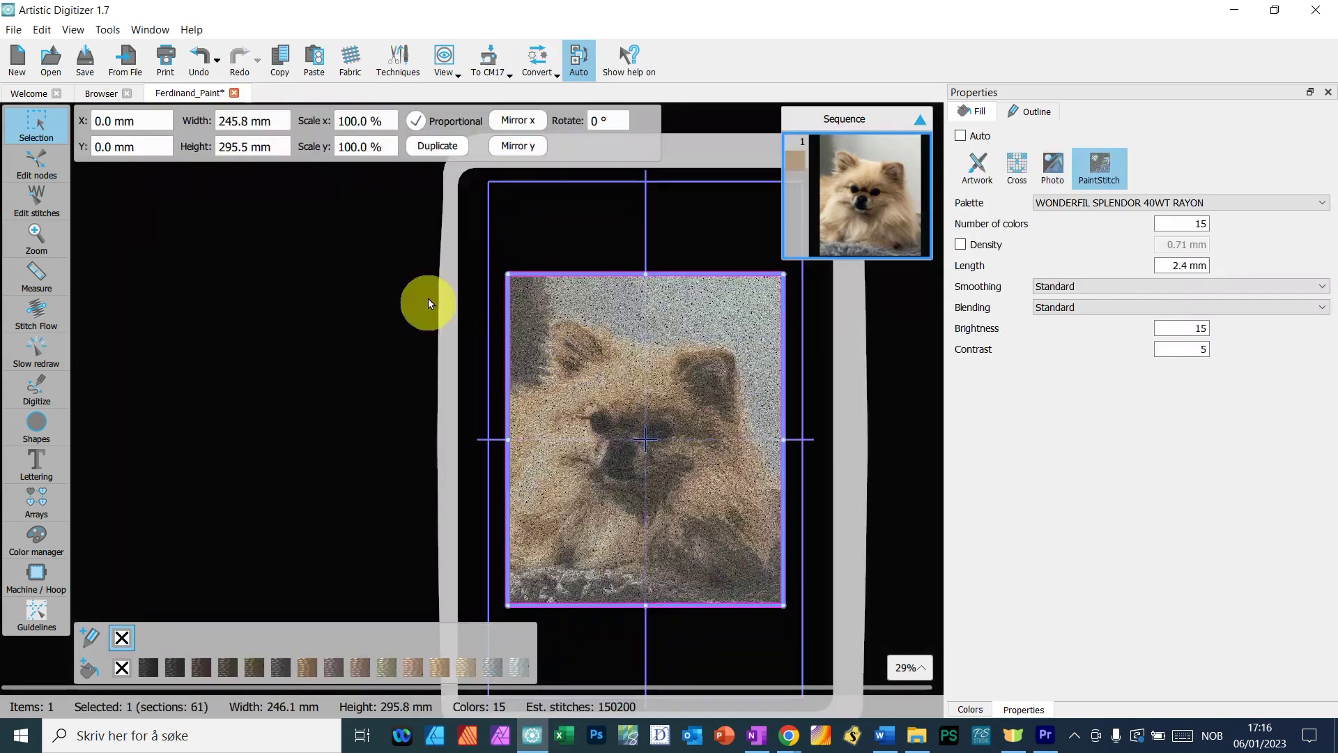
- Open the Ferdinand_Photo.JPX stitch file from the Testing folder
{"action": "left_click", "coordinate": [101, 94]}
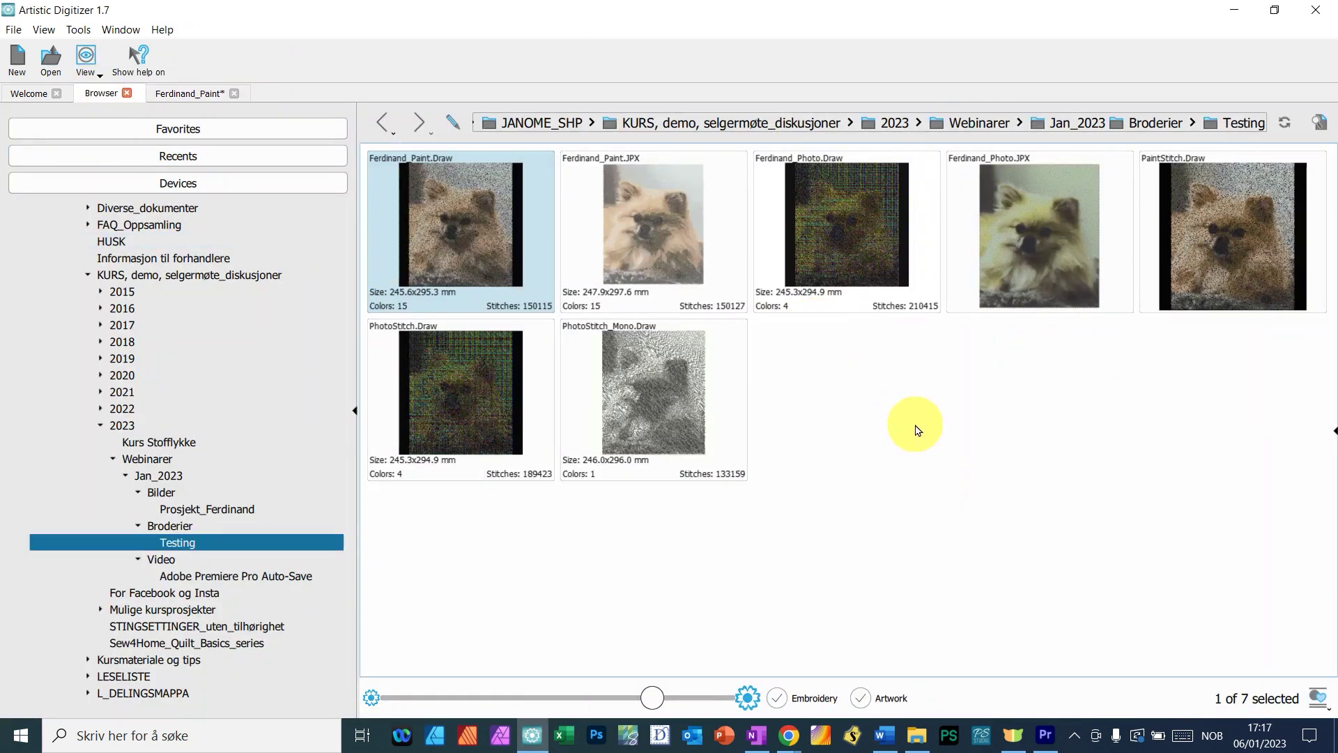
{"action": "left_click", "coordinate": [914, 418]}
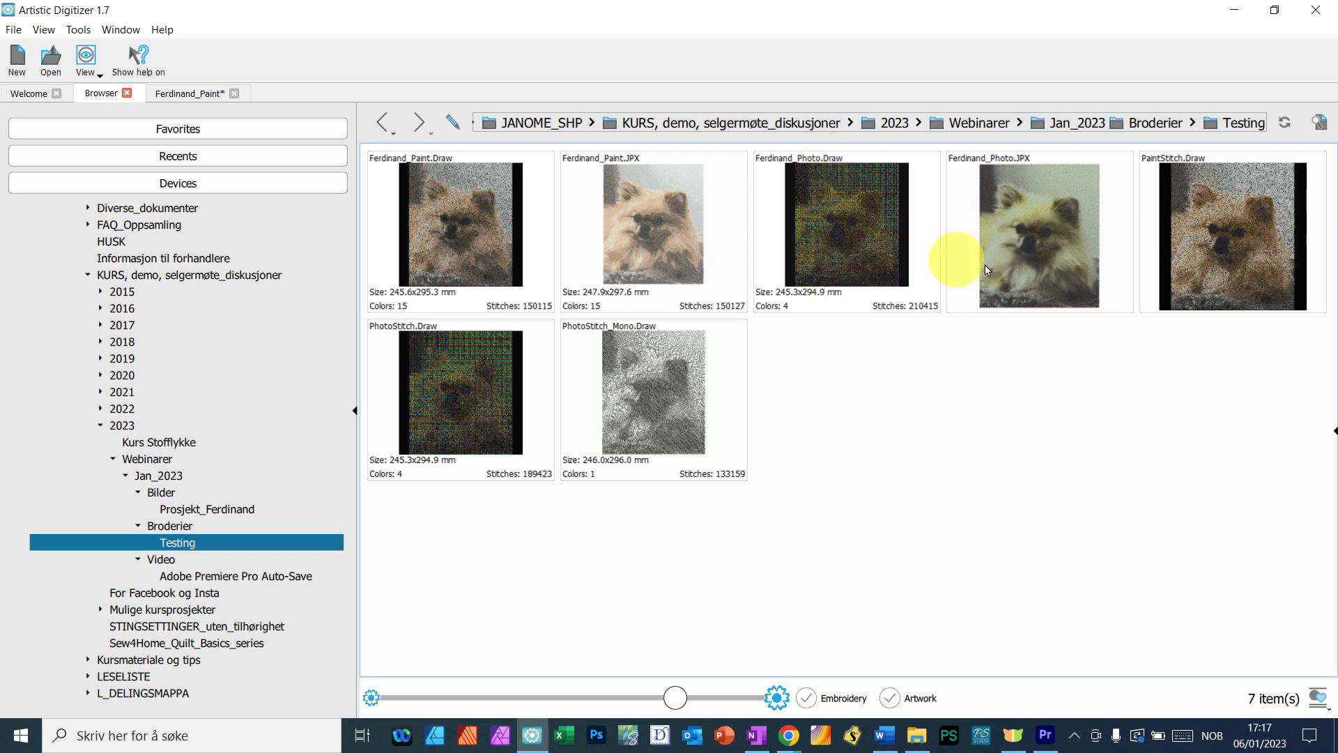
{"action": "double_click", "coordinate": [1026, 269]}
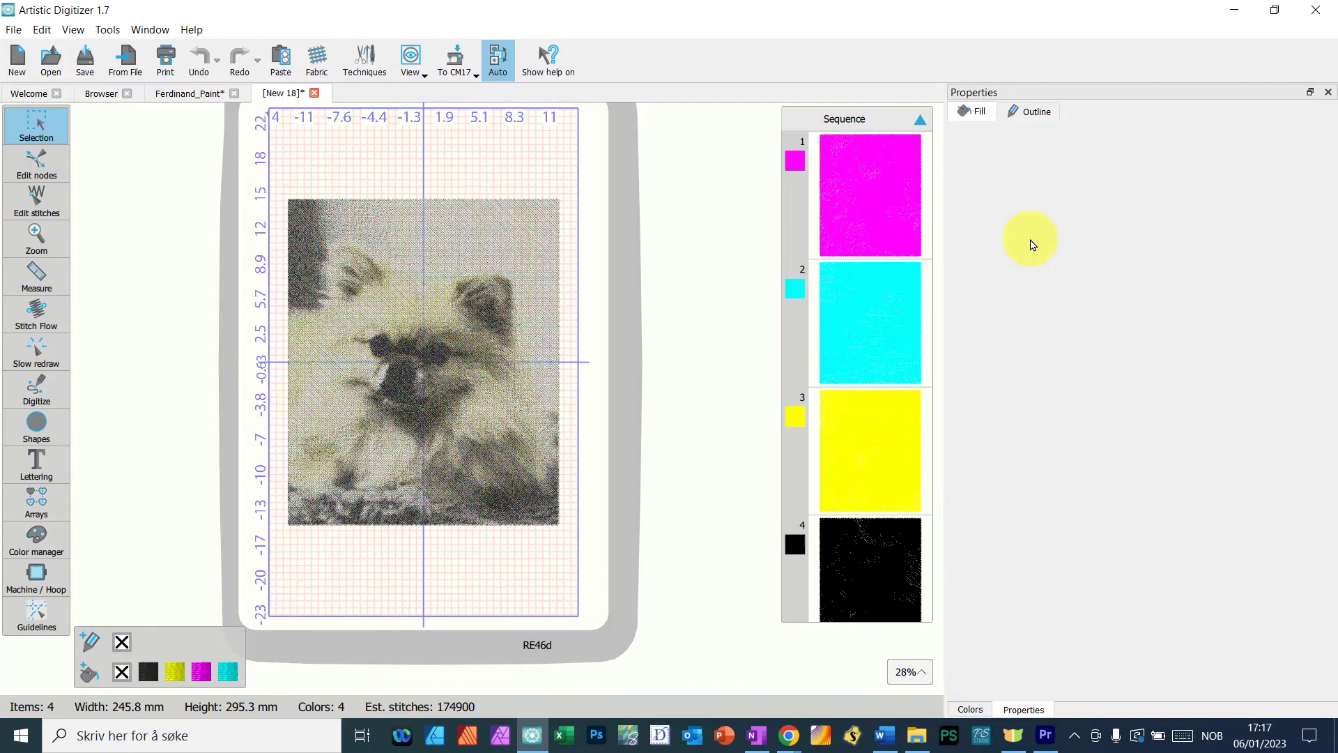
- Inspect the magenta, cyan, yellow and black layers of the Photo stitch file and run Slow redraw through to the end
{"action": "left_click", "coordinate": [869, 179]}
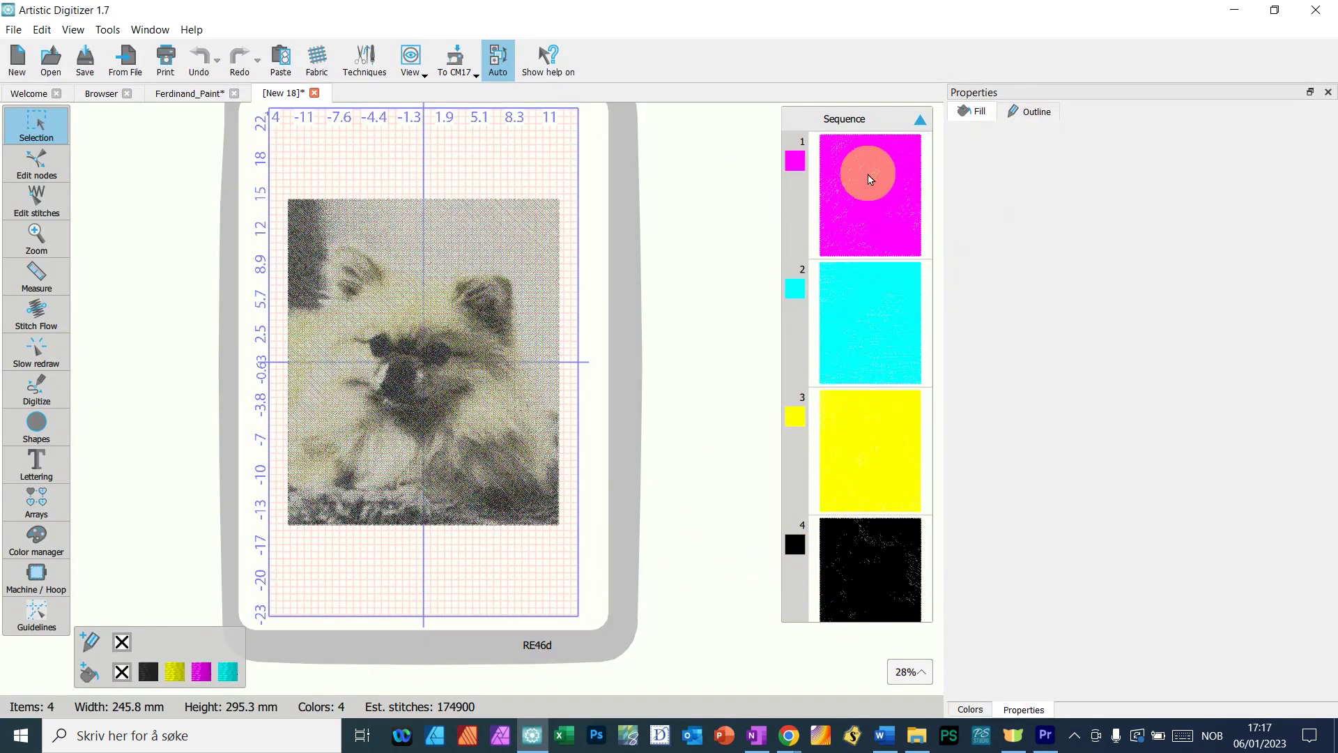
{"action": "left_click", "coordinate": [858, 237]}
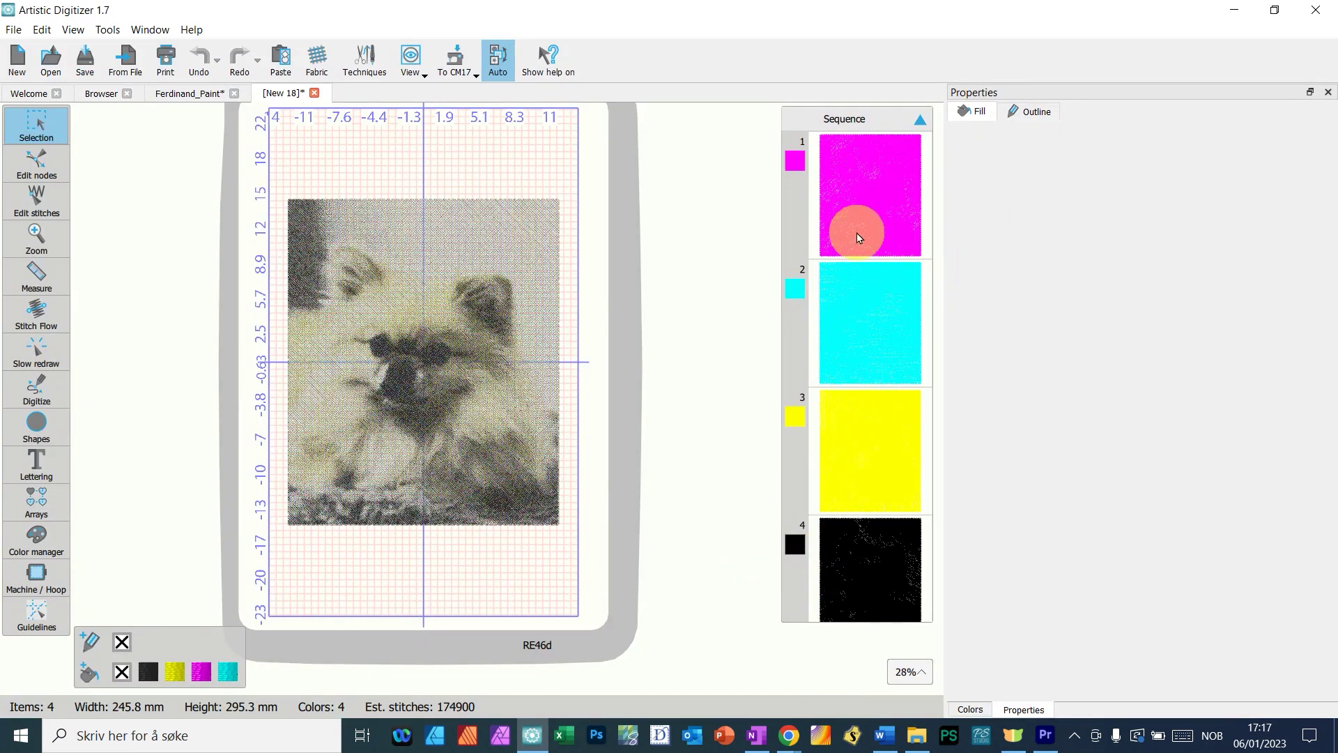
{"action": "left_click", "coordinate": [38, 385]}
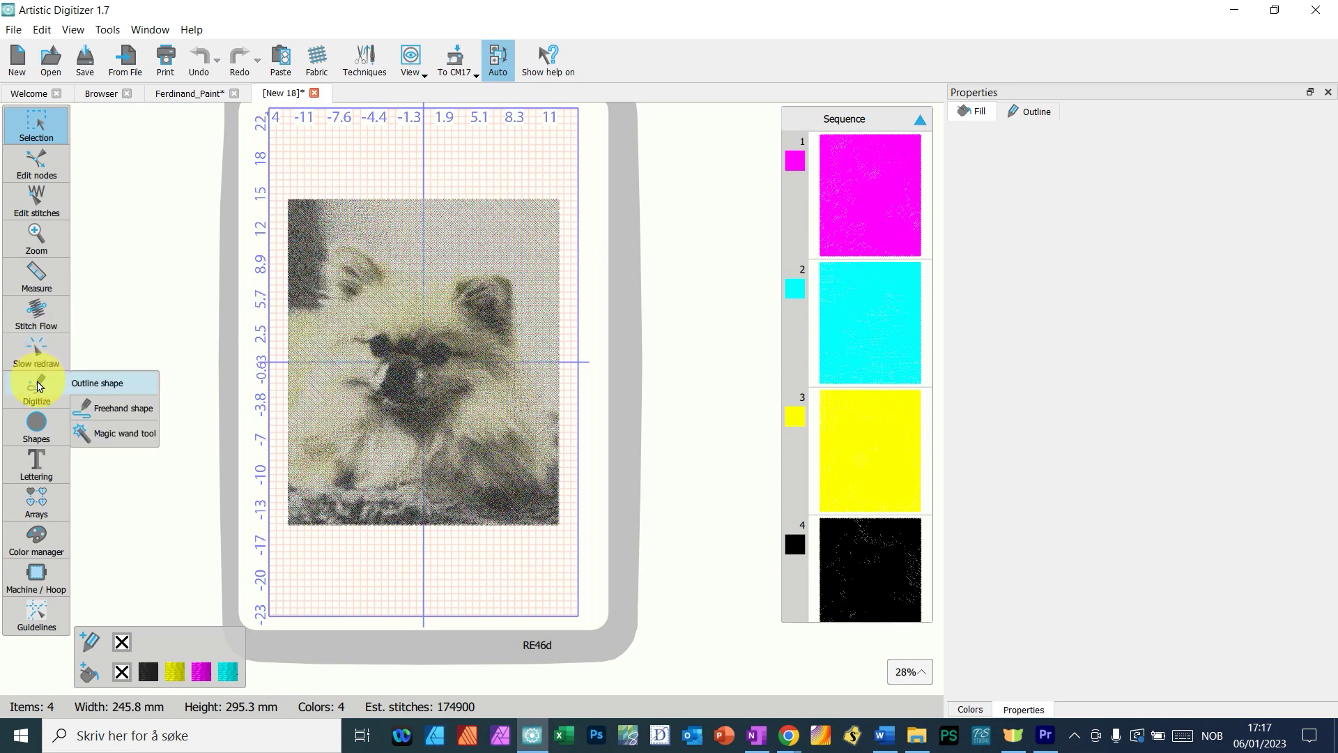
{"action": "left_click", "coordinate": [36, 352]}
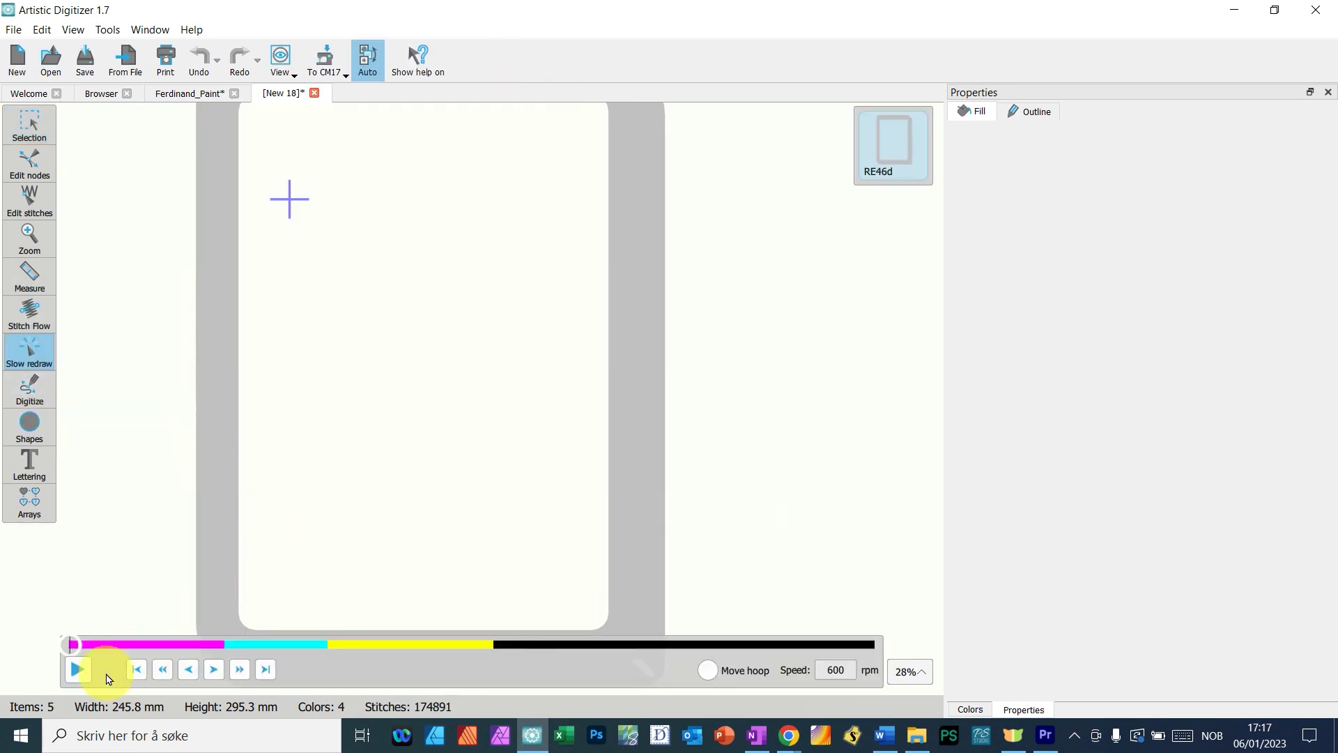
{"action": "left_click_drag", "start_coordinate": [70, 644], "coordinate": [973, 636]}
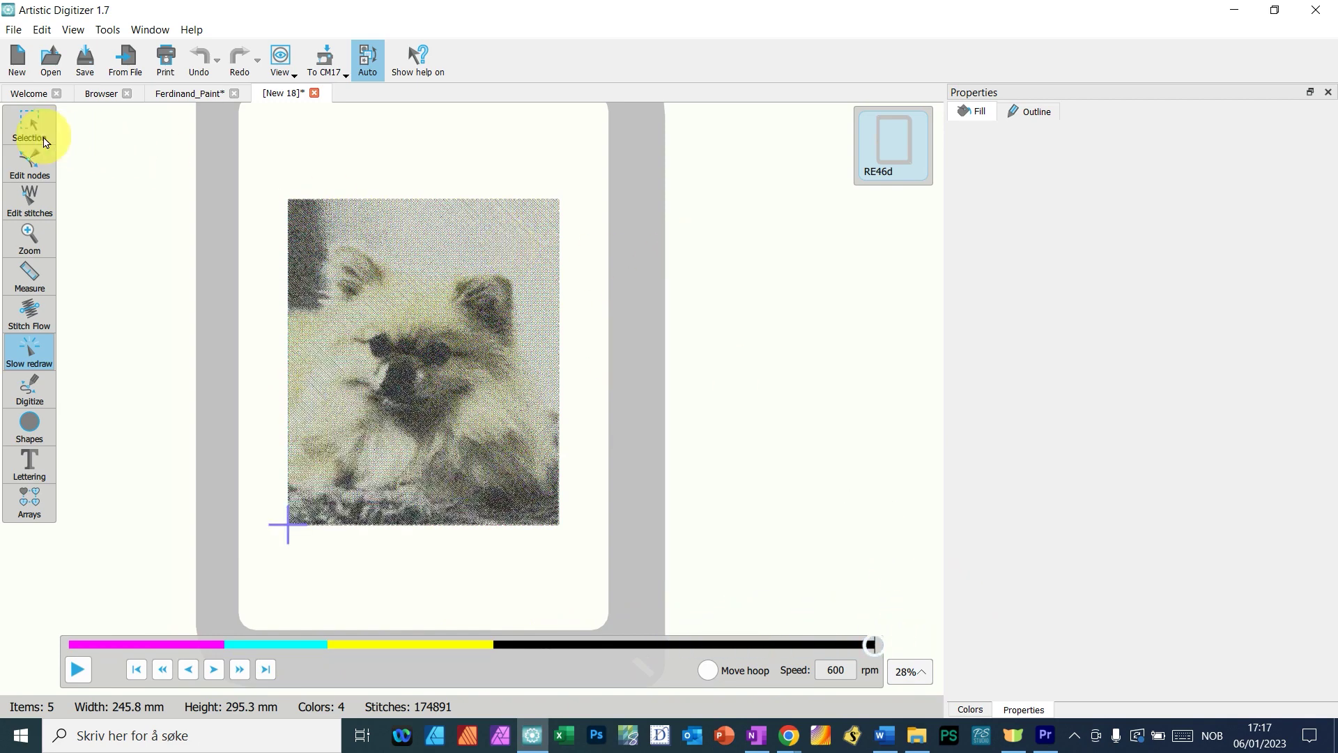
- Open Ferdinand_Paint.JPX from the Testing folder and review its separate colour sections in the stitch sequence
{"action": "left_click", "coordinate": [95, 94]}
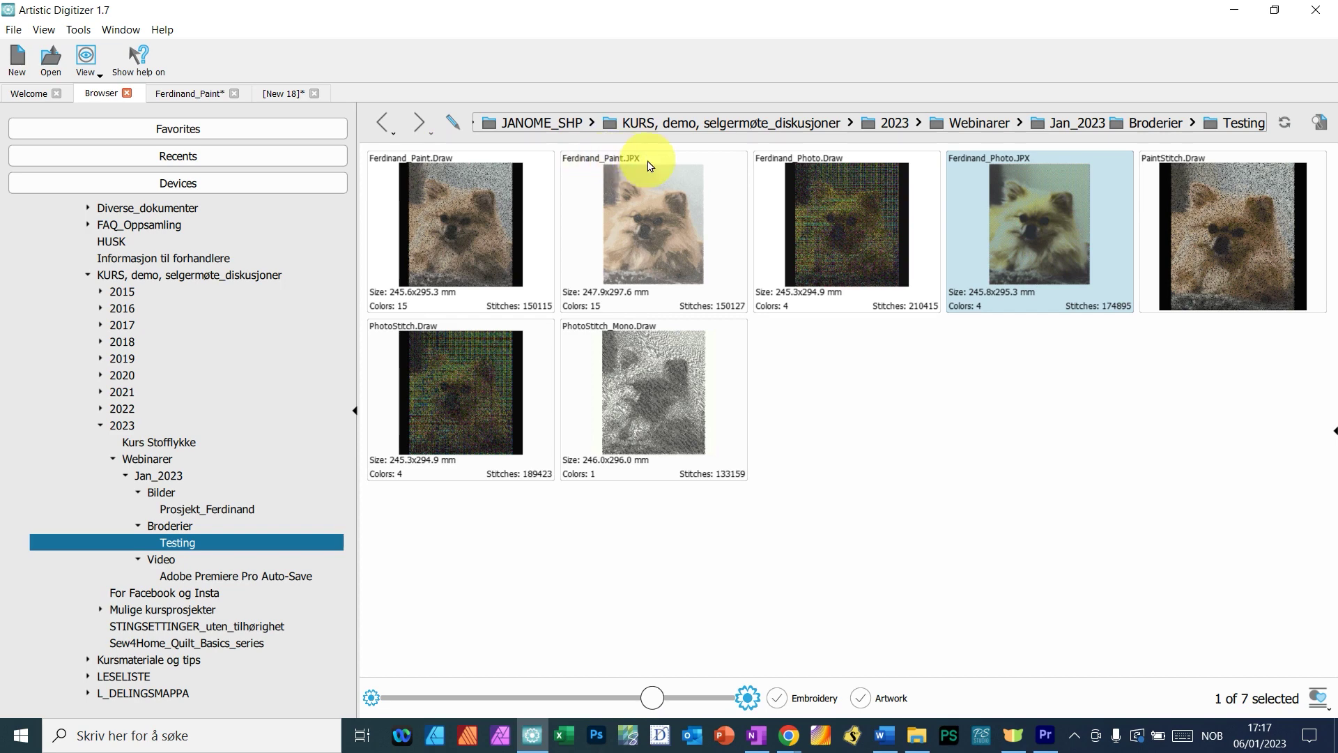
{"action": "left_click", "coordinate": [643, 220]}
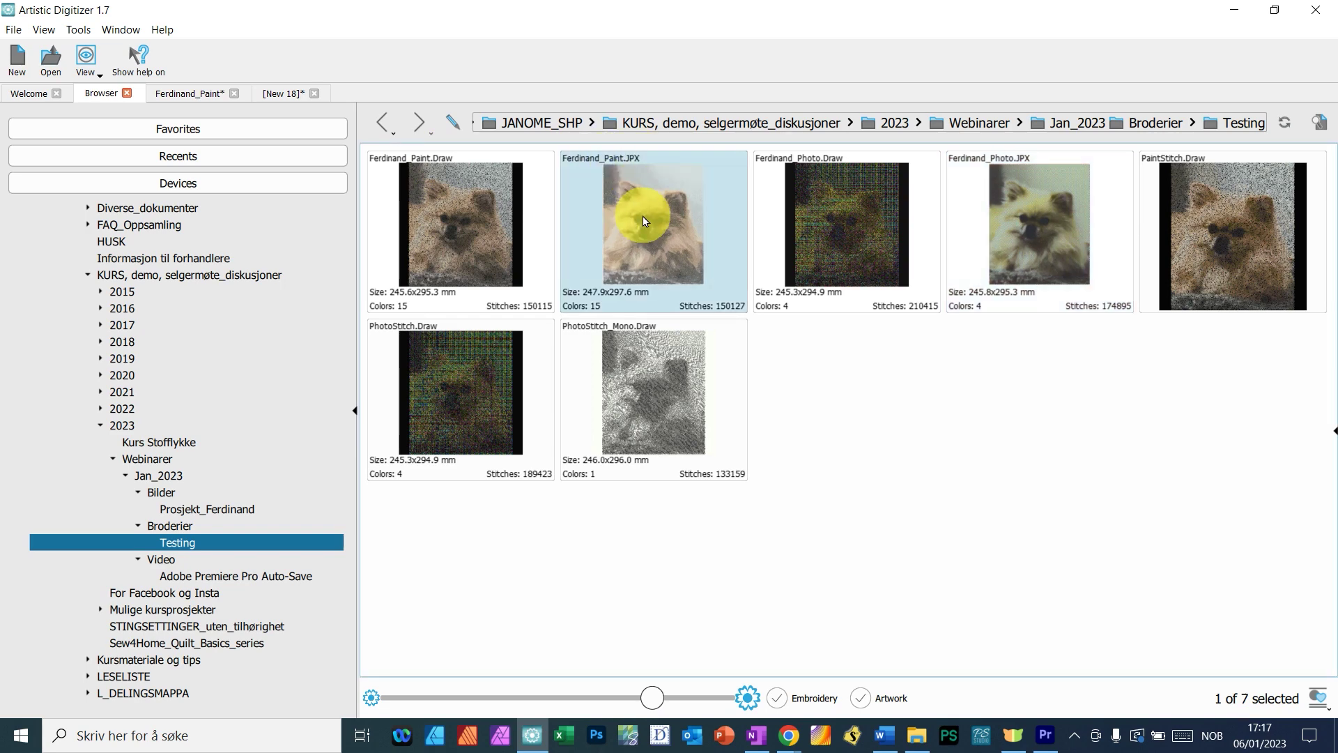
{"action": "double_click", "coordinate": [643, 220]}
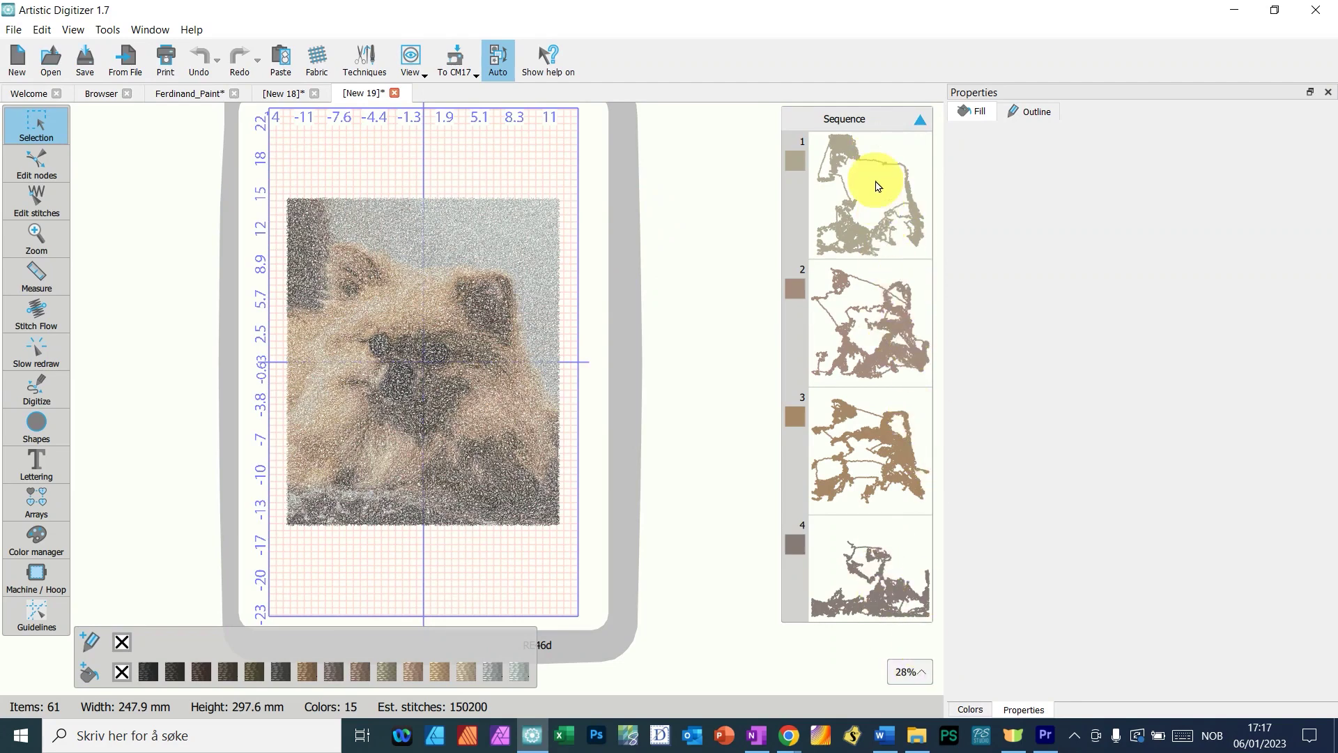
{"action": "scroll", "coordinate": [871, 198], "scroll_direction": "down", "scroll_amount": 10}
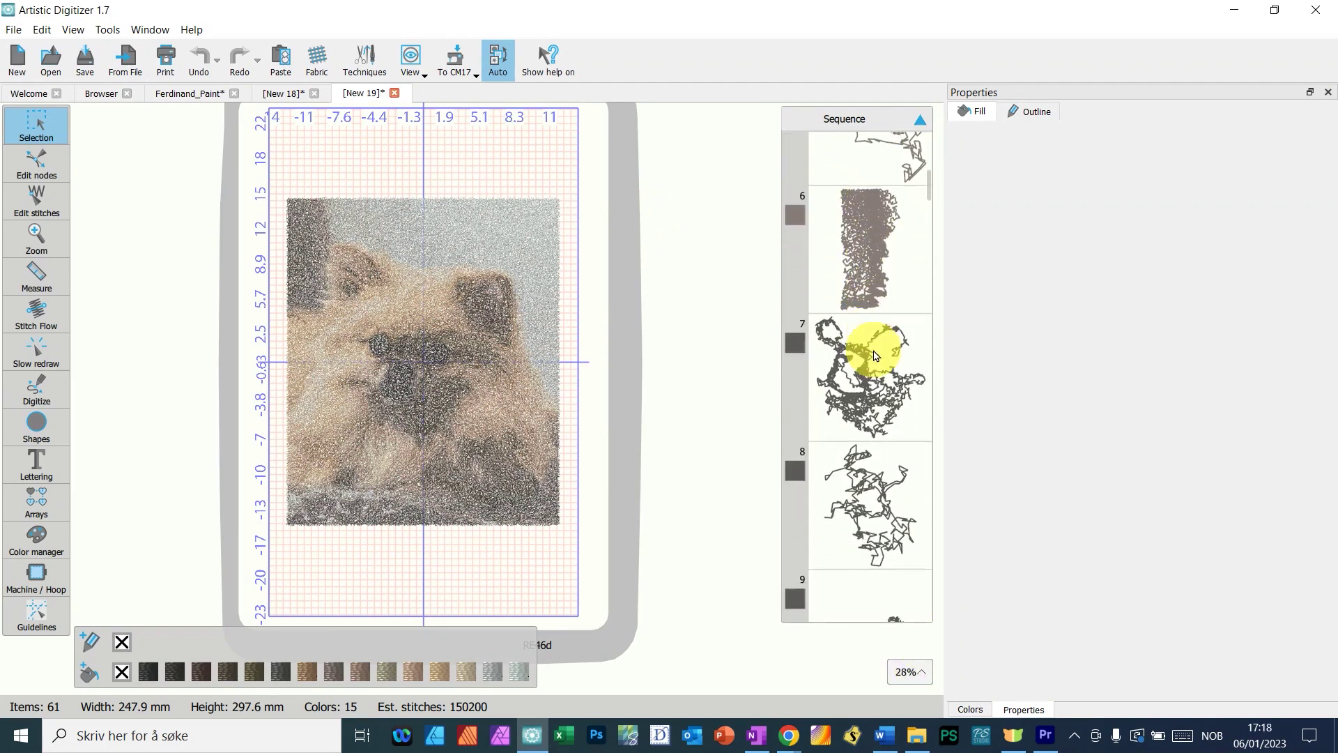
{"action": "scroll", "coordinate": [839, 254], "scroll_direction": "up", "scroll_amount": 3}
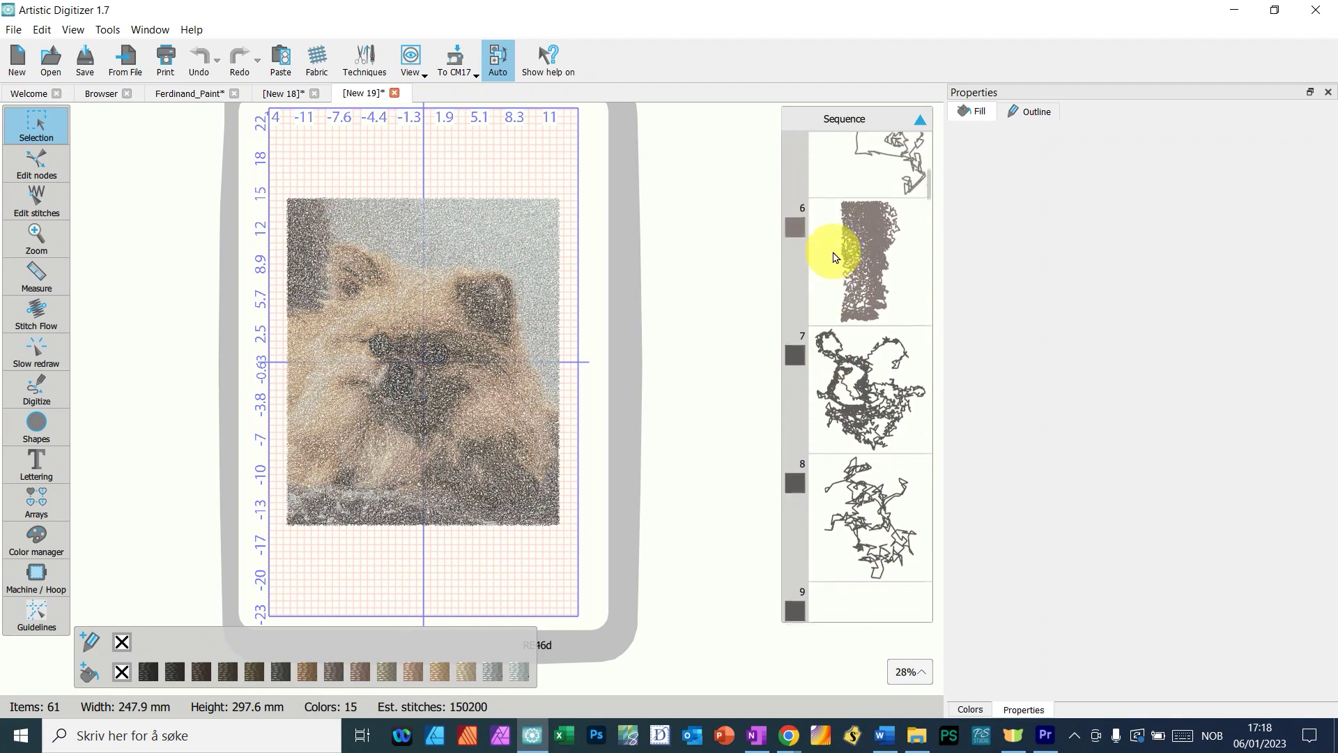
{"action": "scroll", "coordinate": [816, 328], "scroll_direction": "up", "scroll_amount": 7}
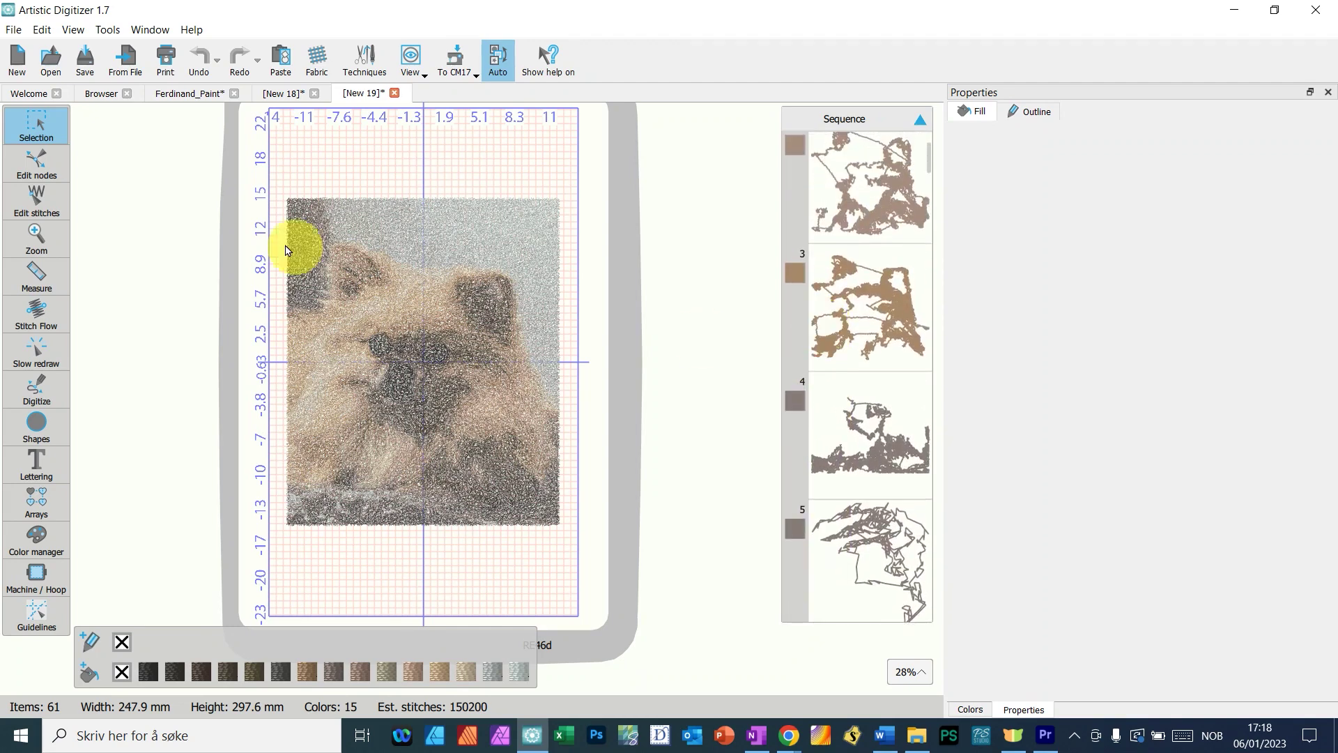
- Copy the whole PaintStitch design and paste it over the Photo stitch design opened from Ferdinand_Photo.JPX
{"action": "left_click_drag", "start_coordinate": [188, 171], "coordinate": [642, 561]}
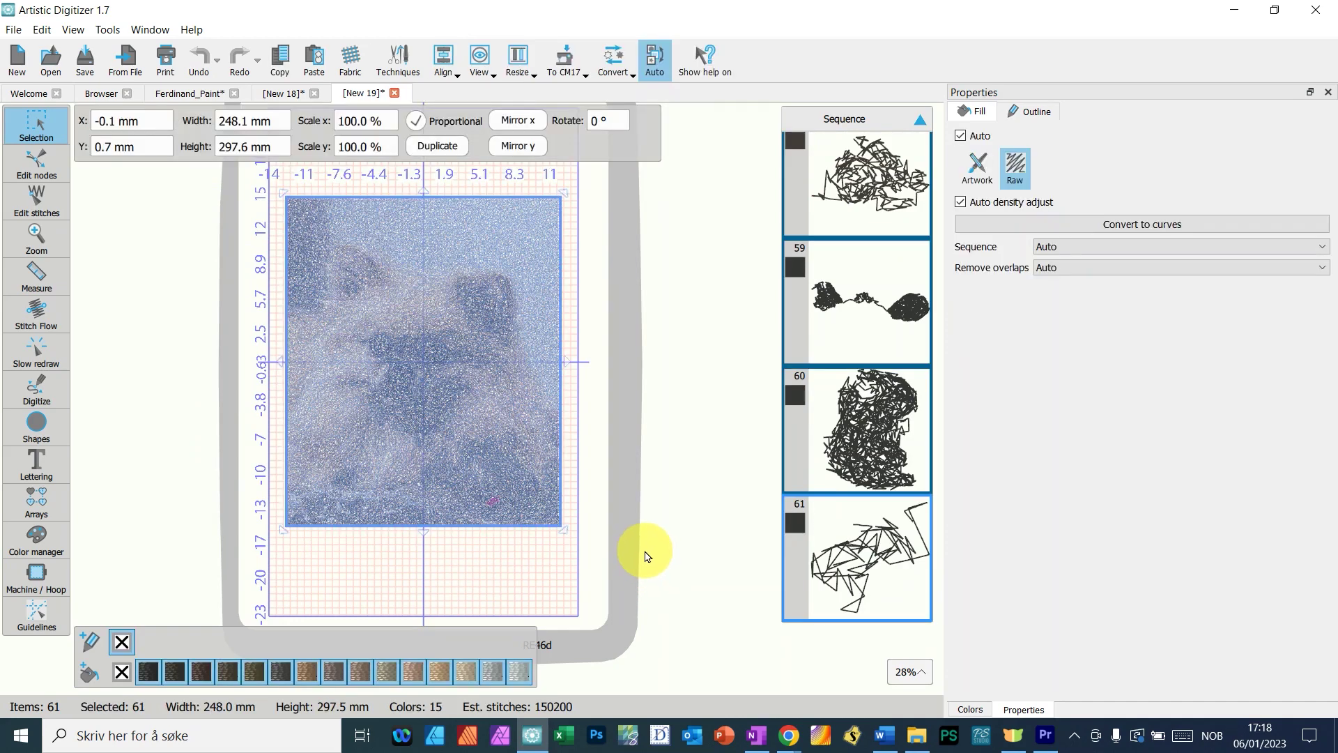
{"action": "left_click", "coordinate": [273, 95]}
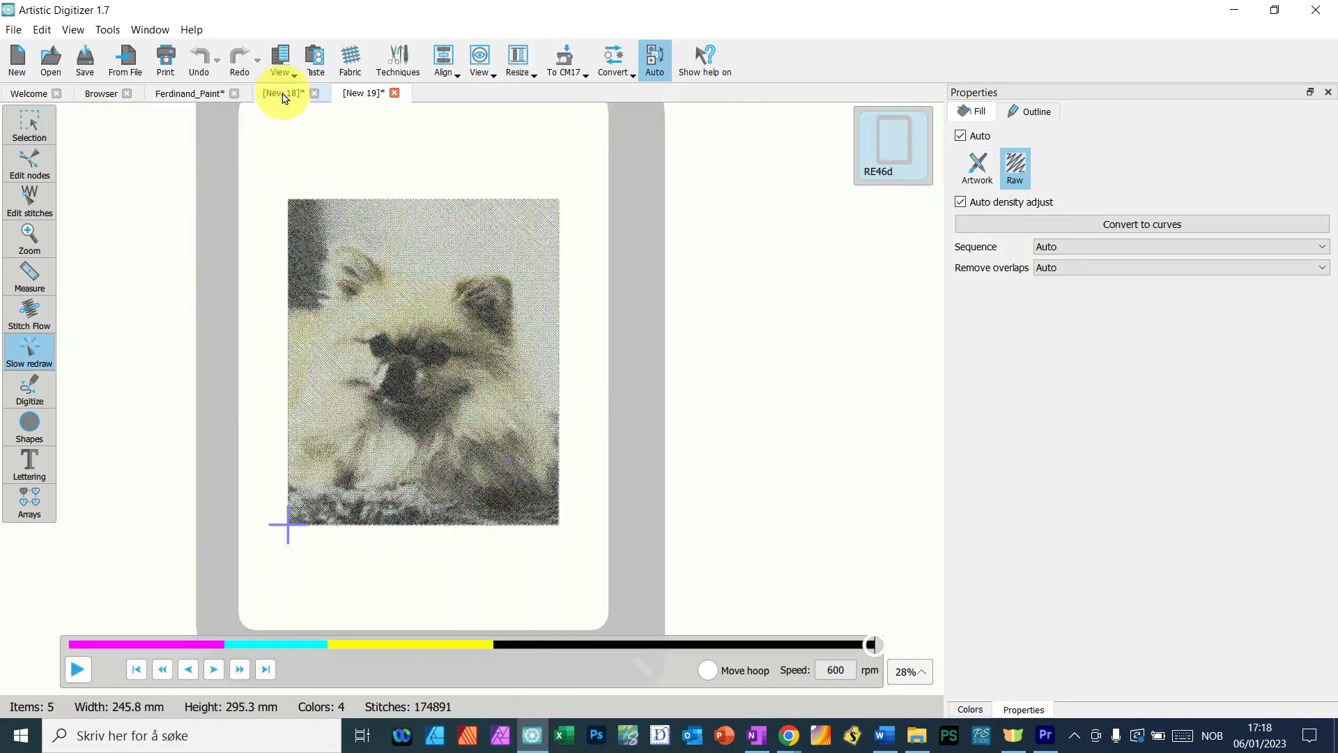
{"action": "left_click", "coordinate": [30, 126]}
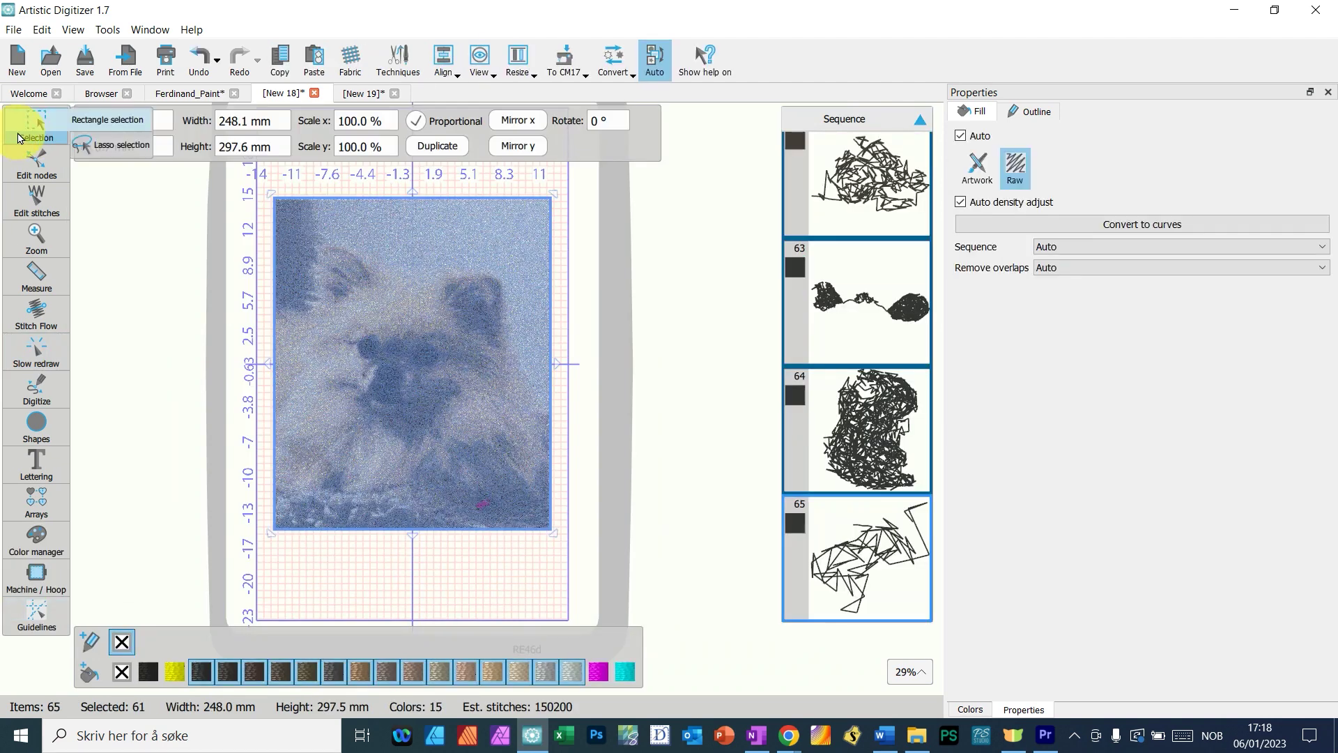
{"action": "left_click", "coordinate": [688, 395]}
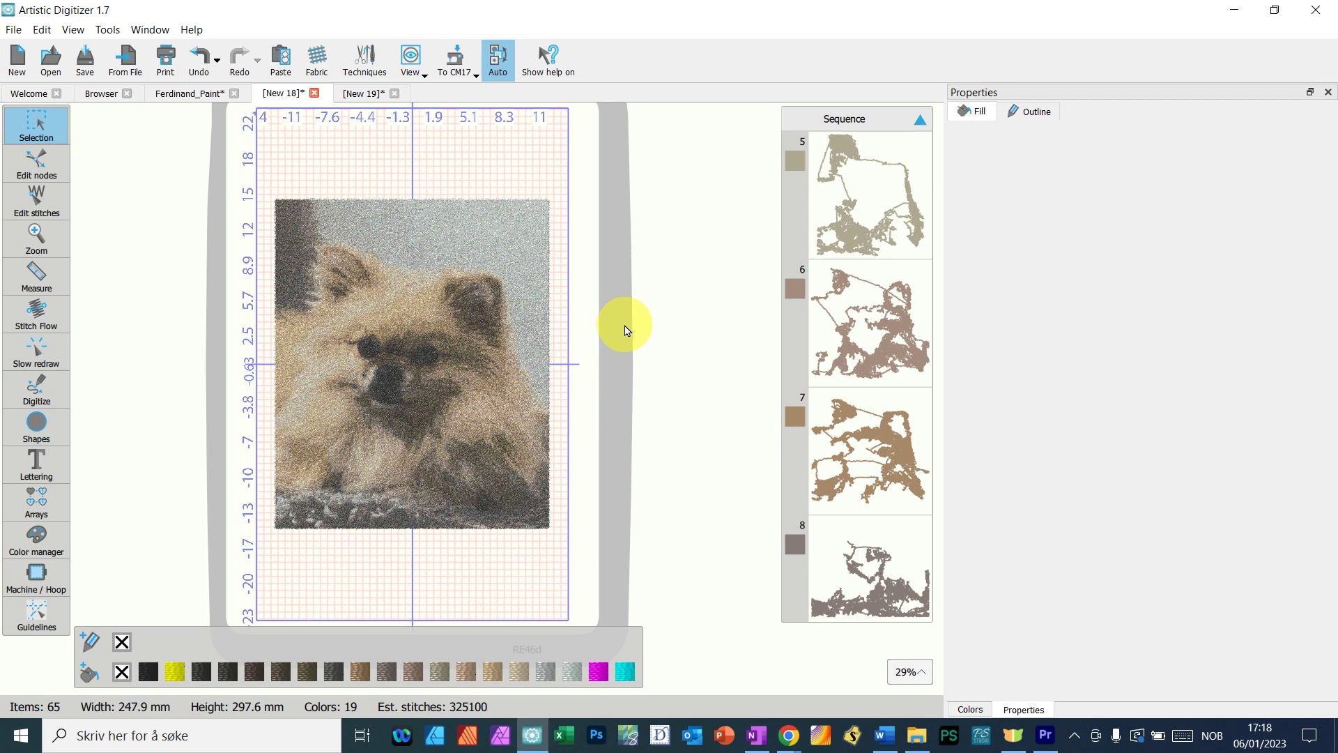
- Check the pasted PaintStitch layer's background sections up close and ungroup the layer
{"action": "left_click", "coordinate": [517, 223]}
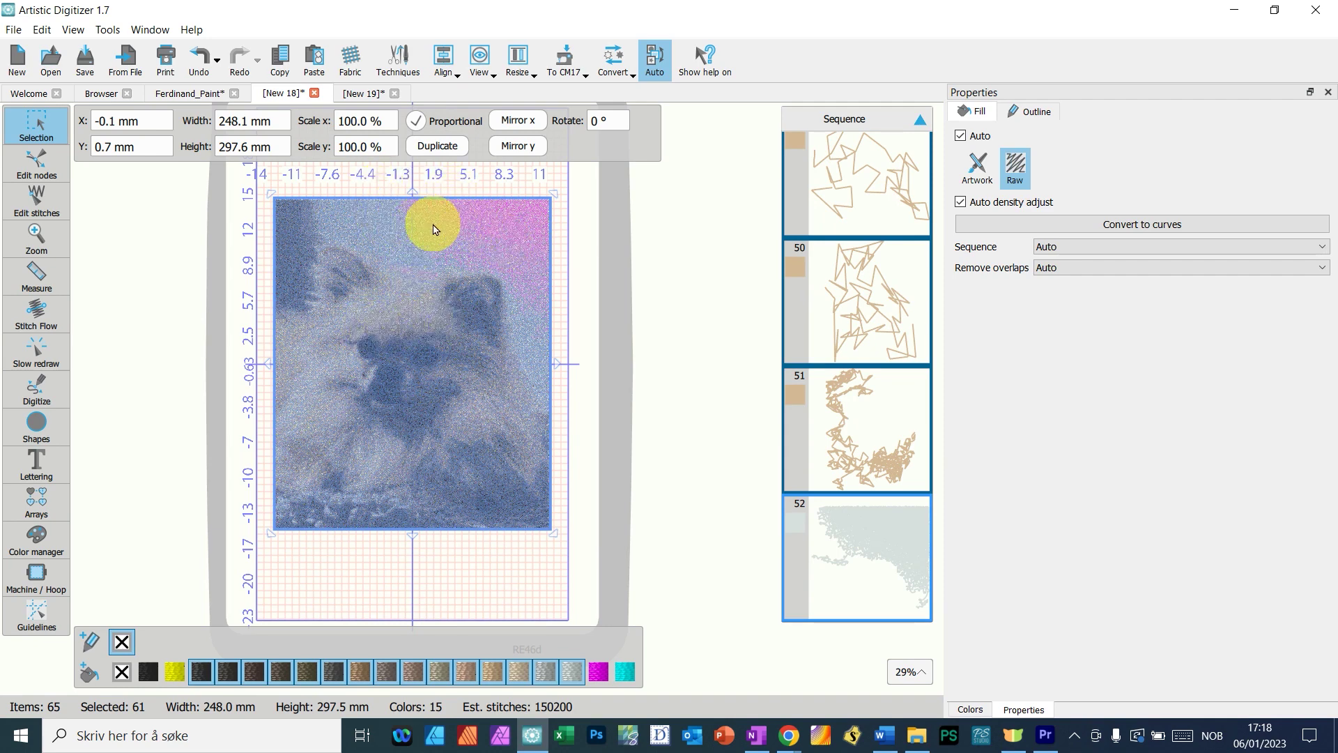
{"action": "scroll", "coordinate": [440, 226], "scroll_direction": "up", "scroll_amount": 1}
{"action": "scroll", "coordinate": [442, 226], "scroll_direction": "up", "scroll_amount": 2}
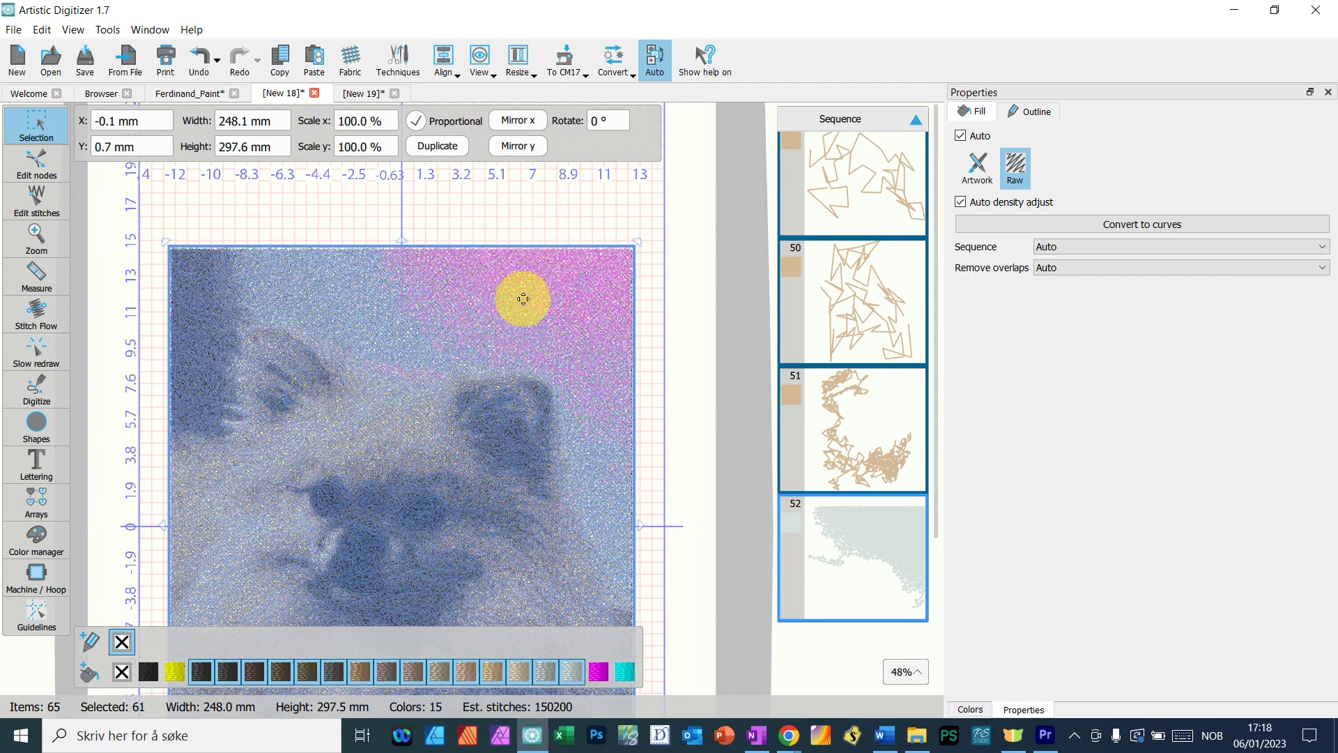
{"action": "scroll", "coordinate": [524, 299], "scroll_direction": "down", "scroll_amount": 3}
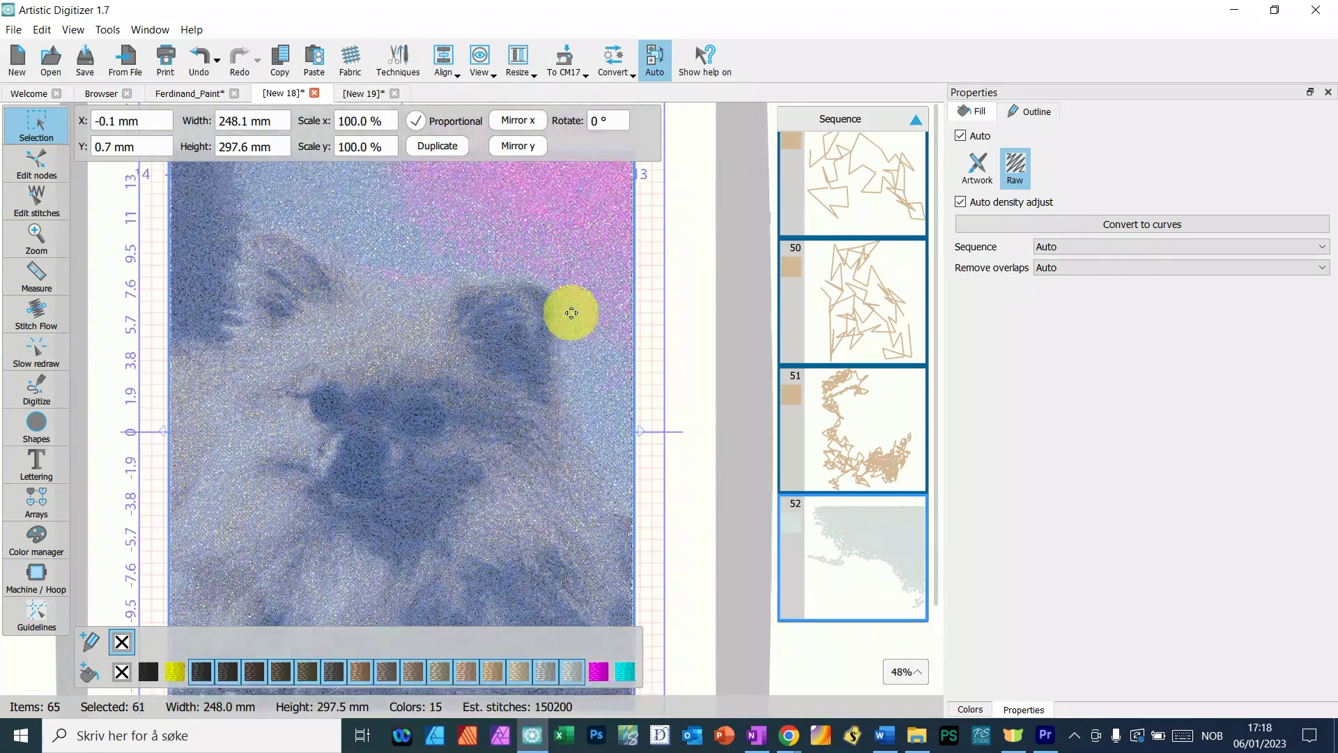
{"action": "scroll", "coordinate": [571, 313], "scroll_direction": "down", "scroll_amount": 5}
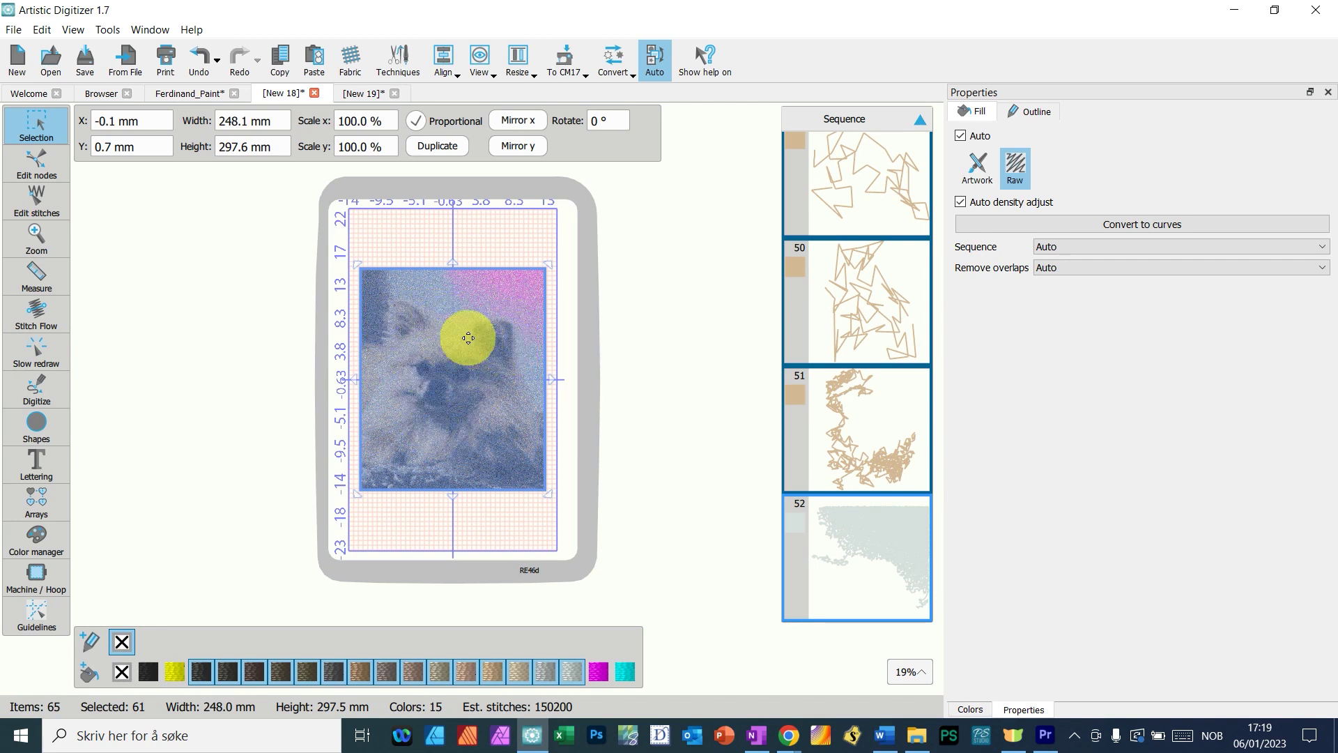
{"action": "right_click", "coordinate": [465, 339]}
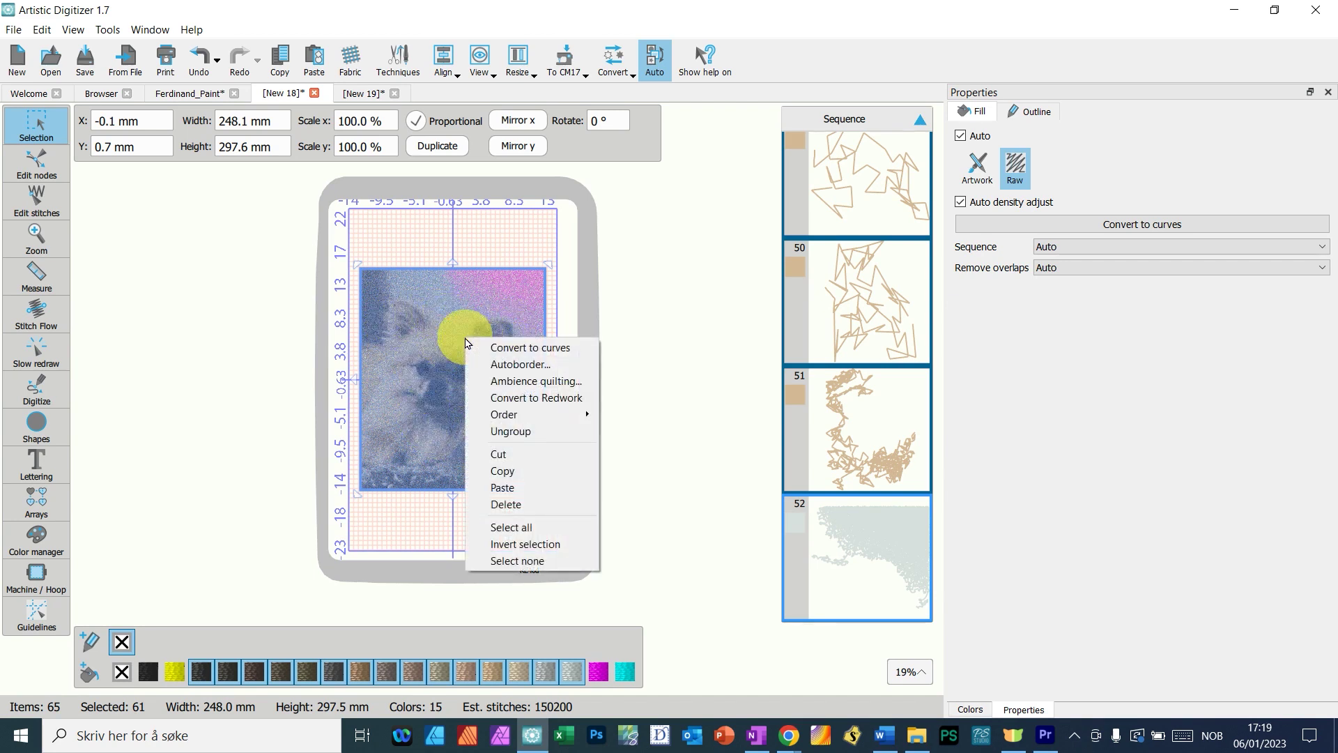
{"action": "left_click", "coordinate": [503, 431]}
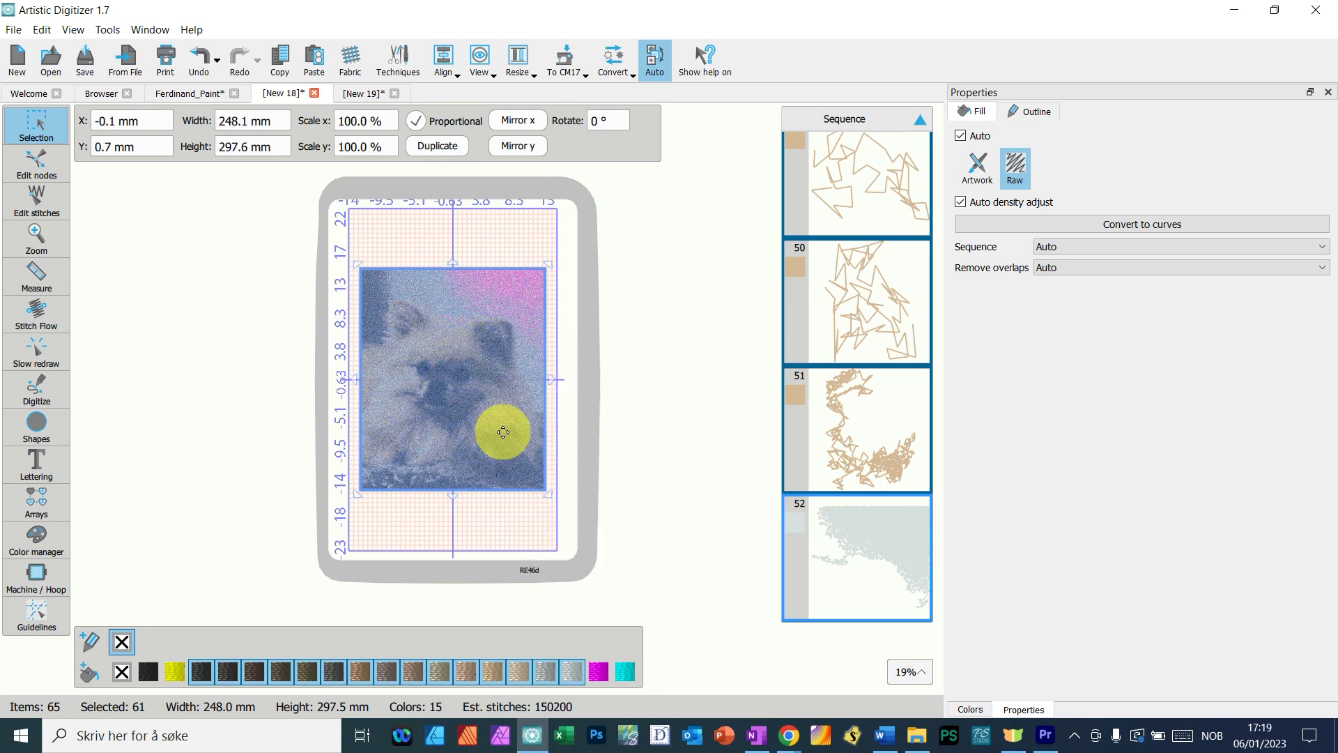
- Delete the two large light-grey background sections behind the dog from the PaintStitch layer
{"action": "left_click", "coordinate": [514, 289]}
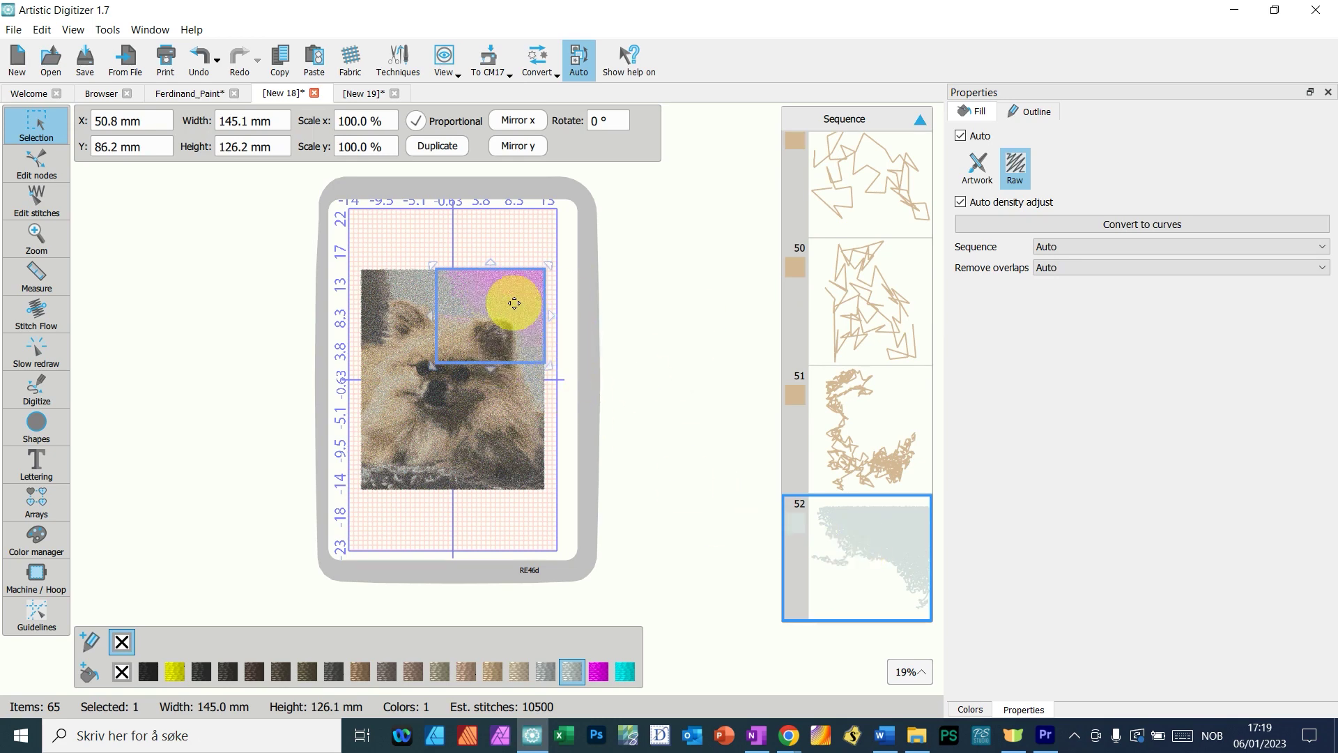
{"action": "key", "text": "Delete"}
{"action": "left_click", "coordinate": [448, 282]}
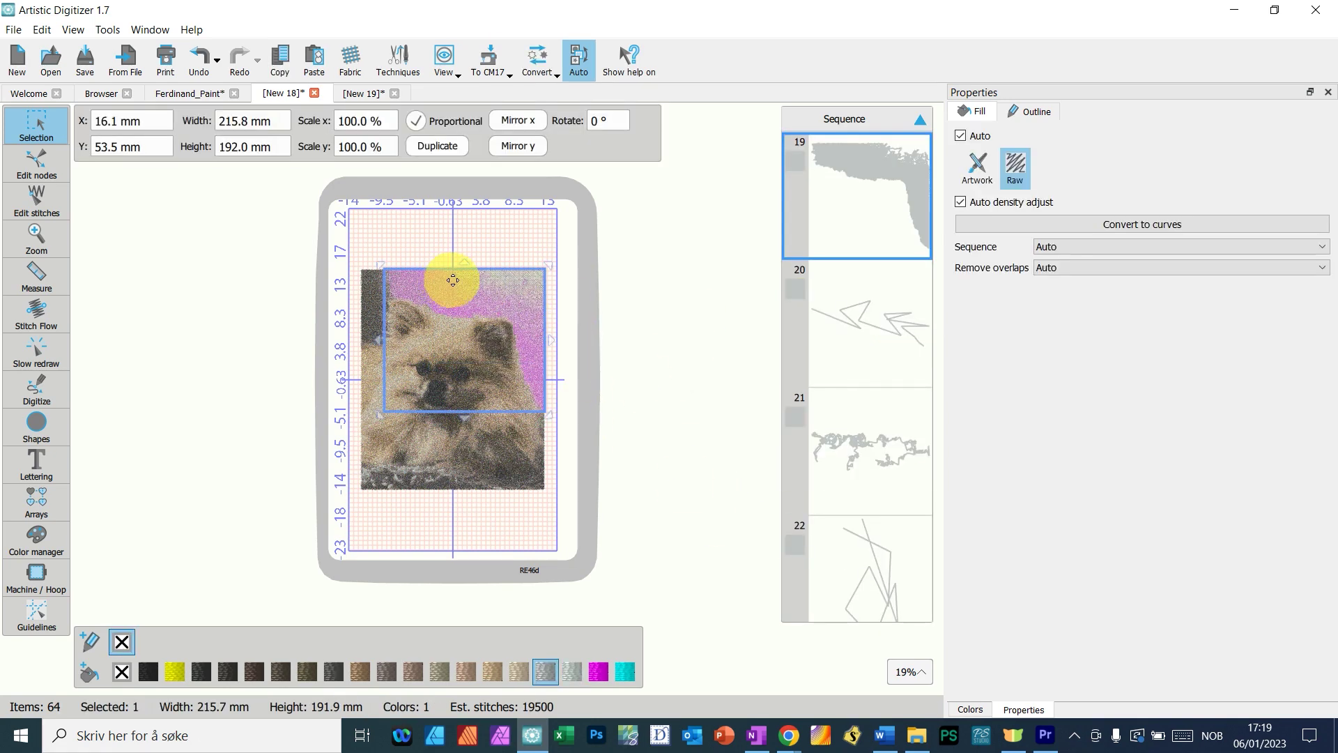
{"action": "key", "text": "Delete"}
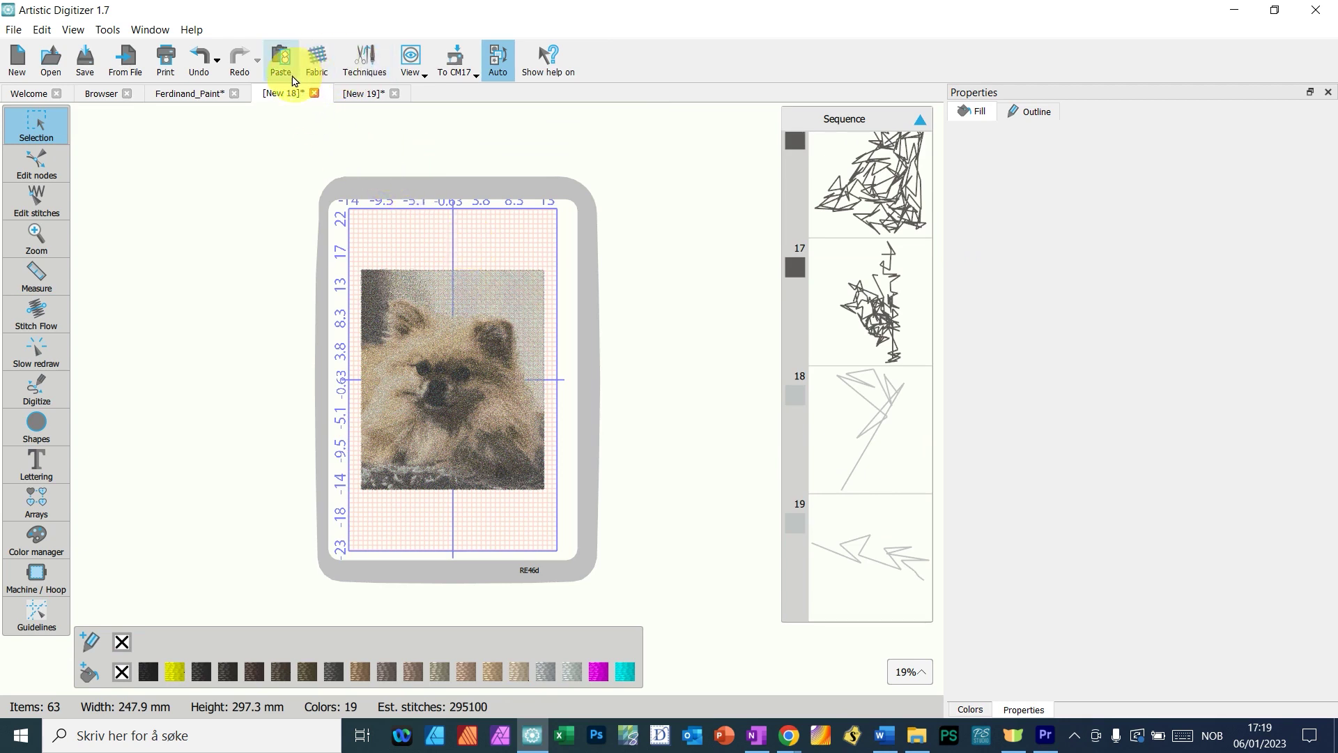
- Set the fabric colour of the combined design to near black
{"action": "left_click", "coordinate": [317, 57]}
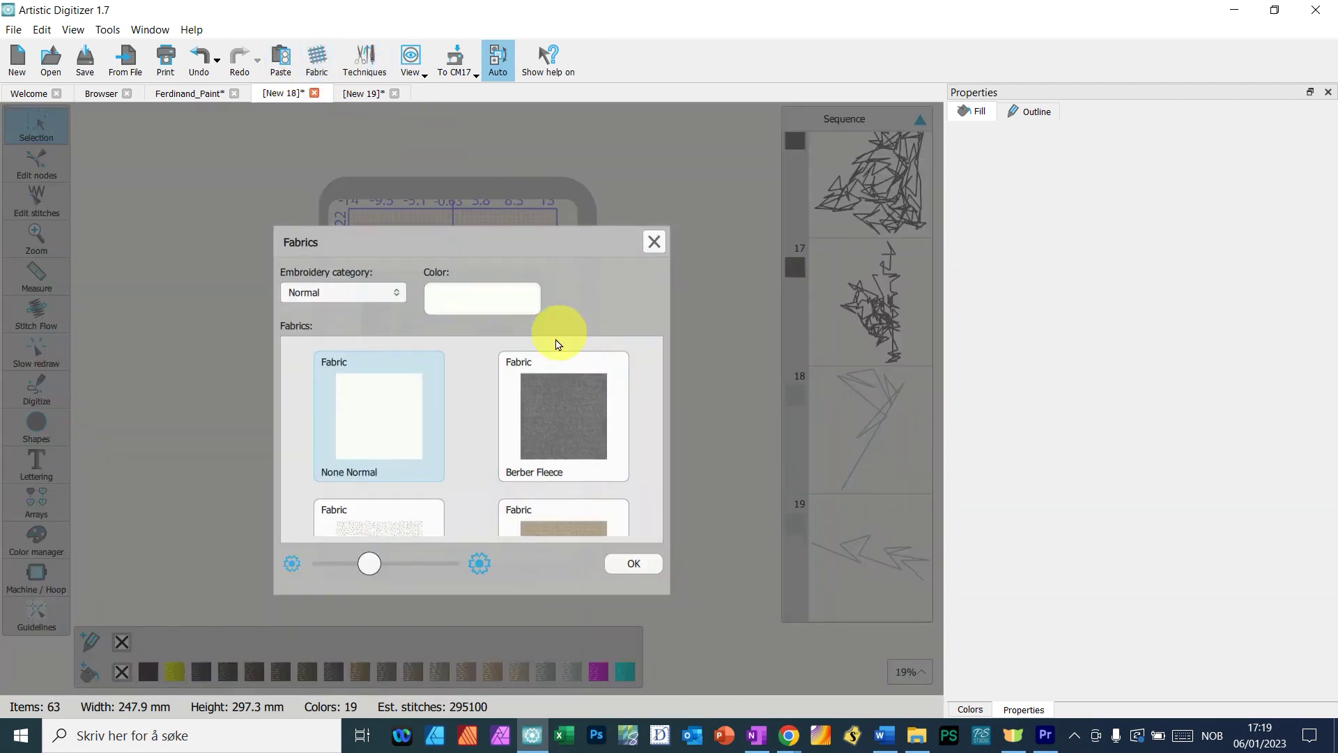
{"action": "left_click", "coordinate": [487, 300]}
{"action": "left_click_drag", "start_coordinate": [629, 353], "coordinate": [629, 493]}
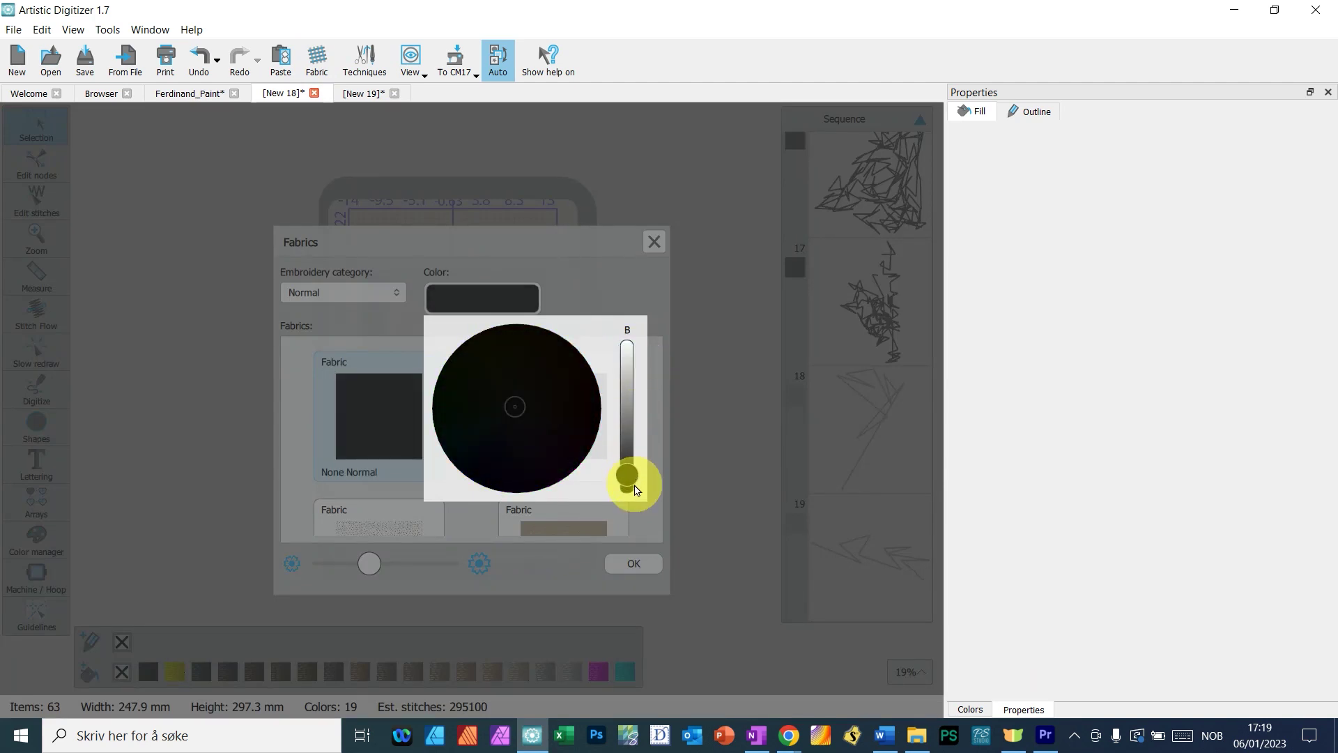
{"action": "left_click", "coordinate": [631, 558]}
{"action": "left_click", "coordinate": [633, 564]}
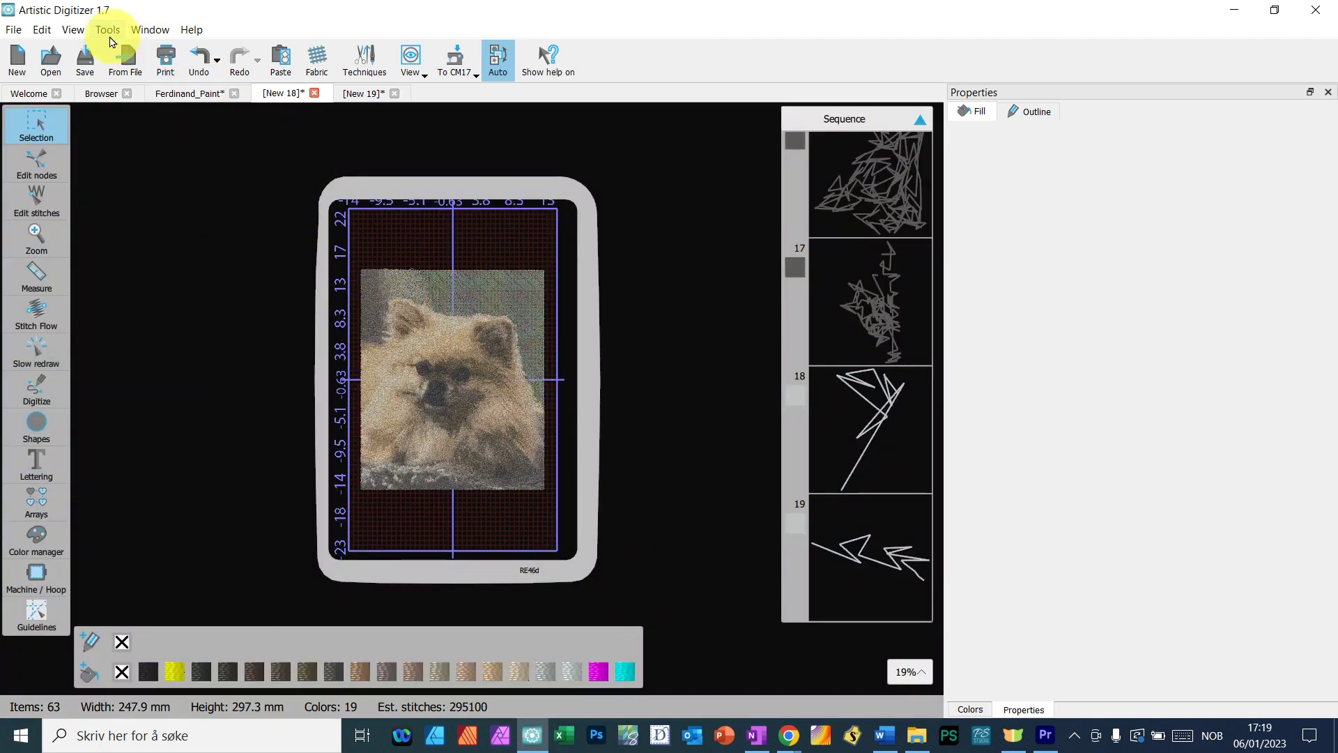
- Hide the grid in the combined design's workspace
{"action": "left_click", "coordinate": [75, 34]}
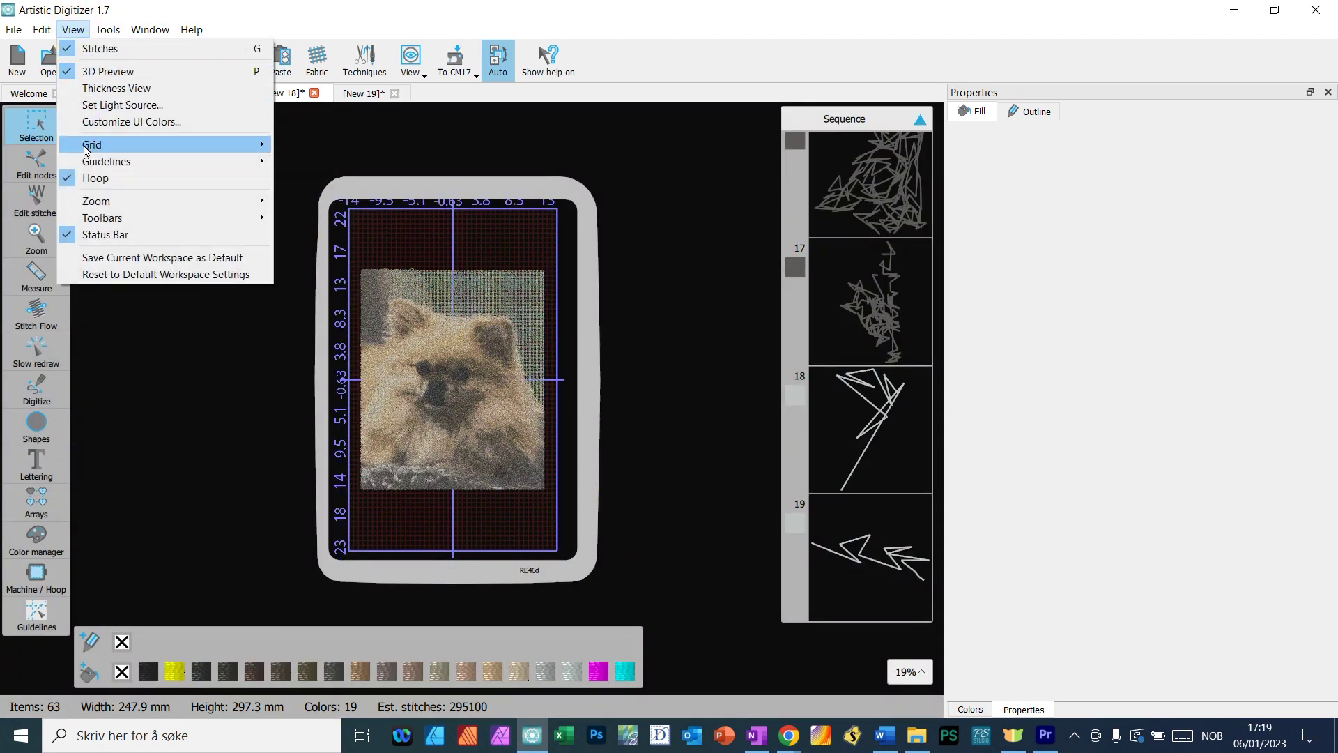
{"action": "mouse_move", "coordinate": [174, 144]}
{"action": "left_click", "coordinate": [307, 145]}
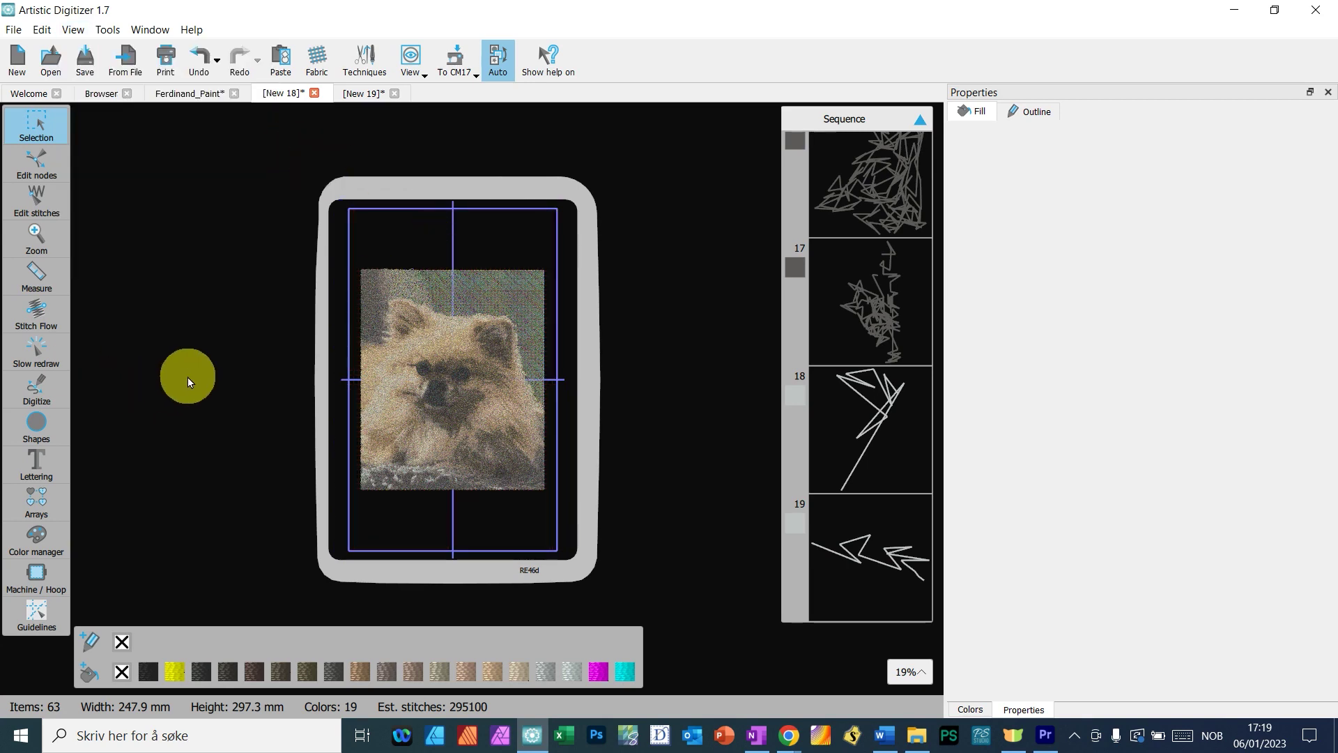
- Delete the dark grey and brownish-grey background sections in the upper-left corner beside the dog's ear from the PaintStitch layer
{"action": "scroll", "coordinate": [407, 313], "scroll_direction": "up", "scroll_amount": 4}
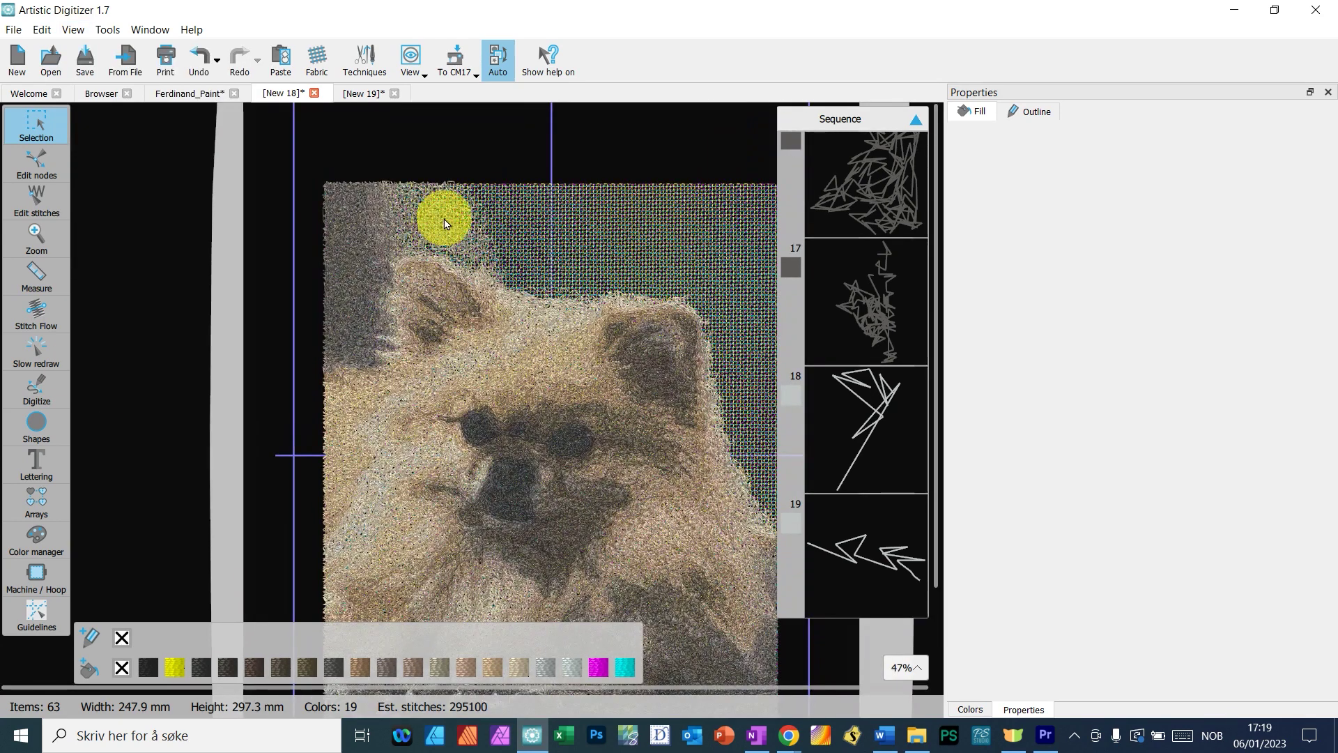
{"action": "left_click", "coordinate": [369, 238]}
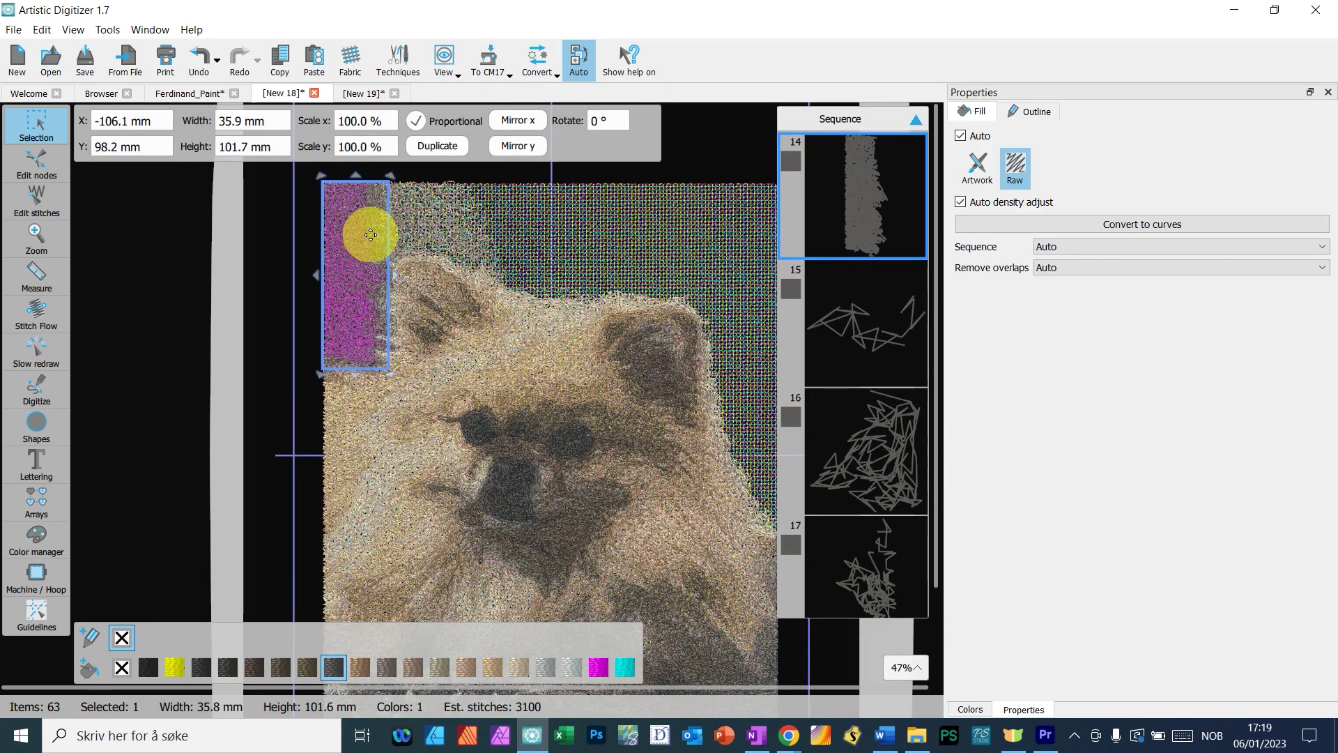
{"action": "key", "text": "Delete"}
{"action": "left_click", "coordinate": [368, 229]}
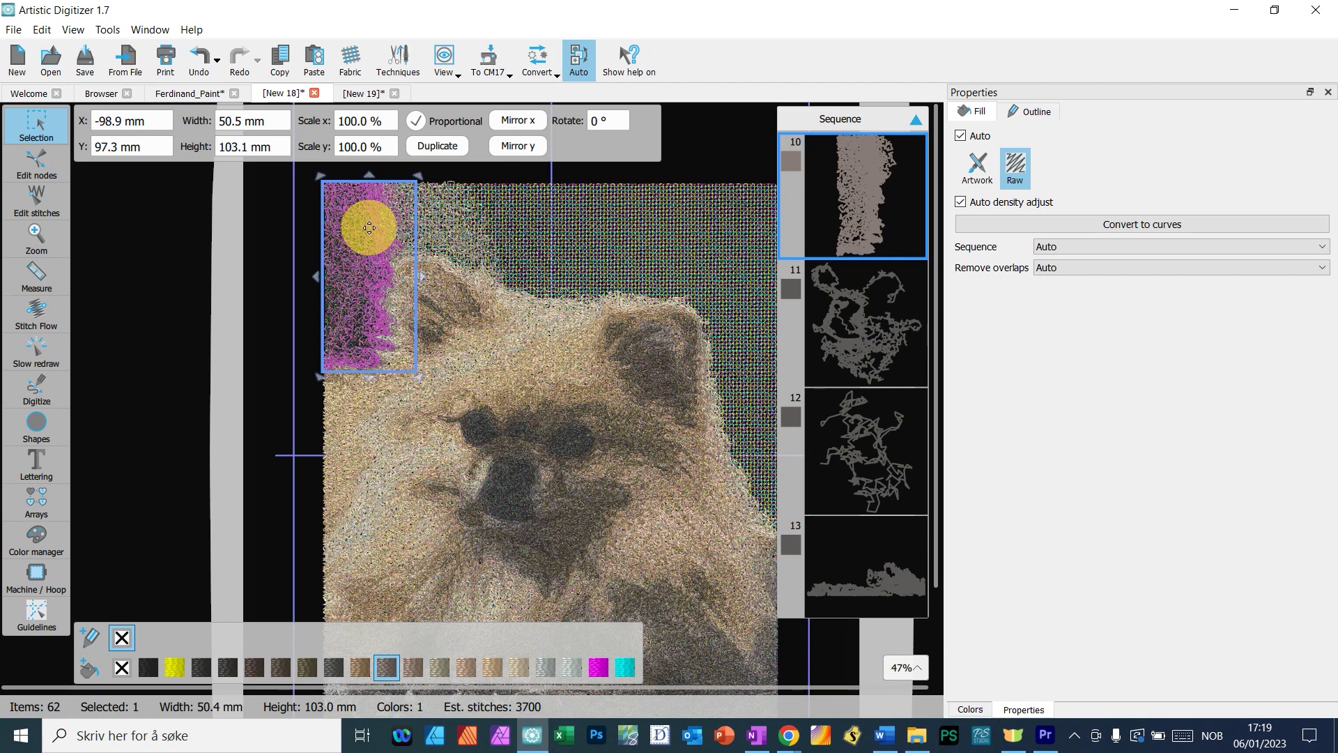
{"action": "key", "text": "Delete"}
- Select the beige section between the upper-left background and the dog's ear and examine how far it extends across the design
{"action": "left_click", "coordinate": [434, 216]}
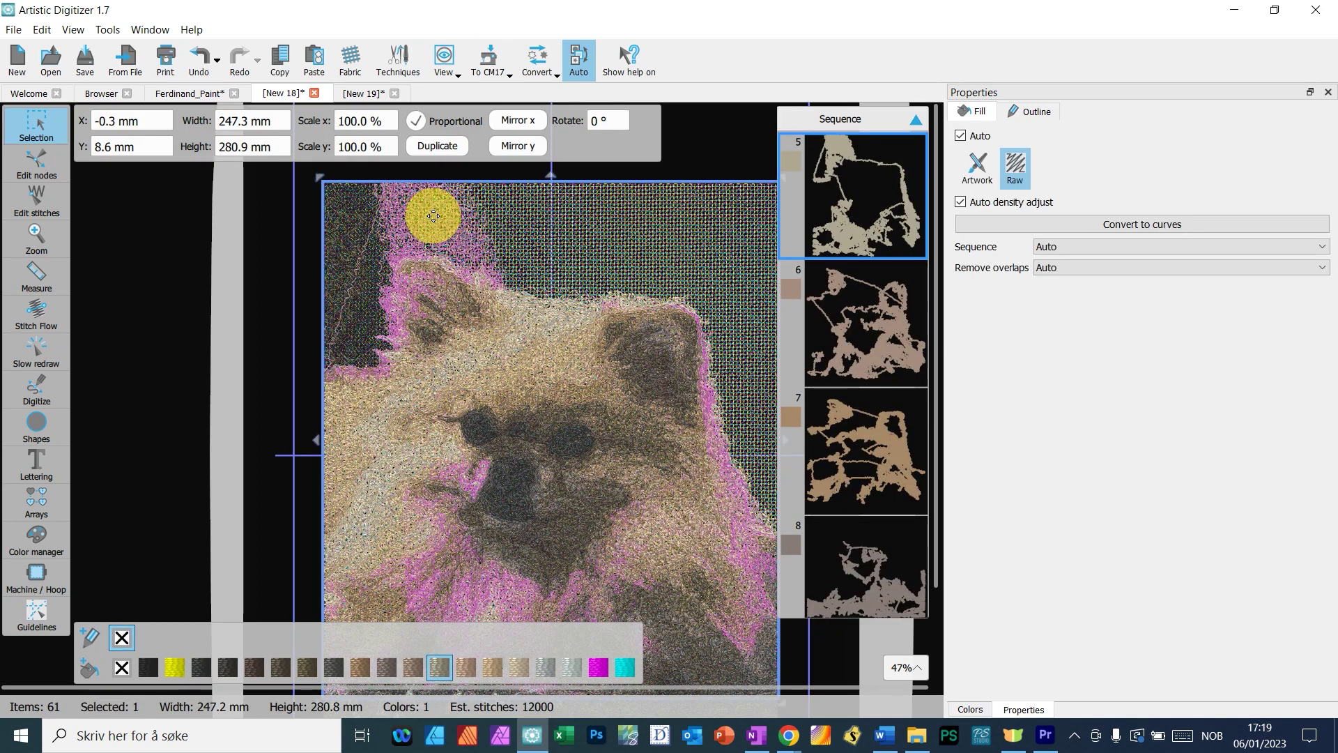
{"action": "scroll", "coordinate": [445, 209], "scroll_direction": "down", "scroll_amount": 3}
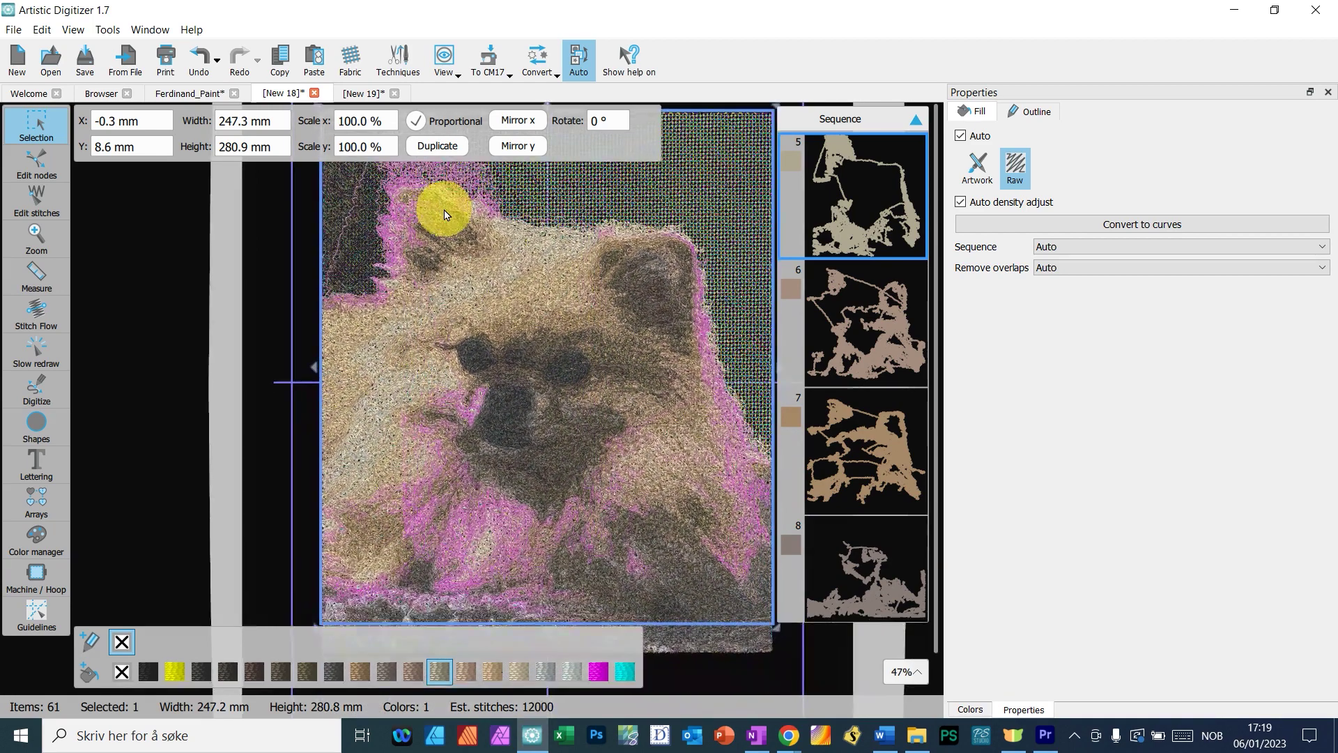
{"action": "scroll", "coordinate": [515, 488], "scroll_direction": "down", "scroll_amount": 3}
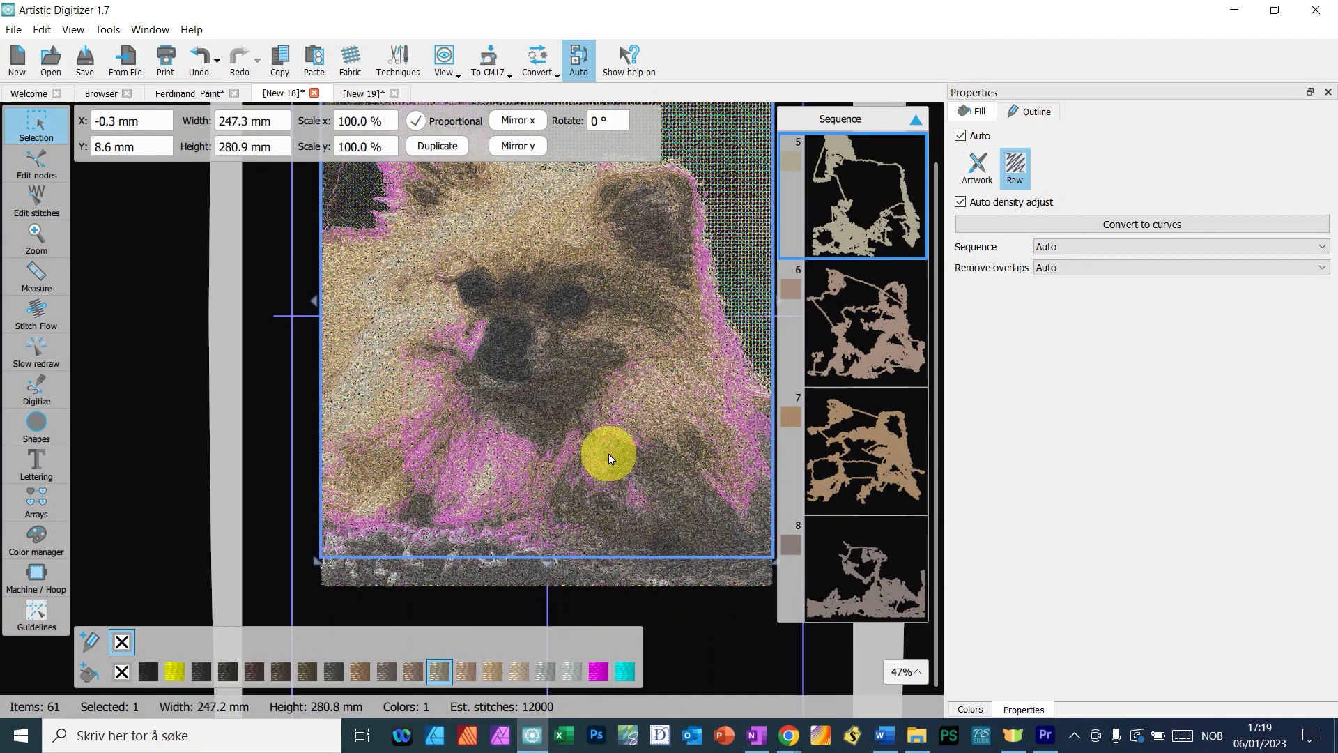
{"action": "scroll", "coordinate": [582, 394], "scroll_direction": "up", "scroll_amount": 5}
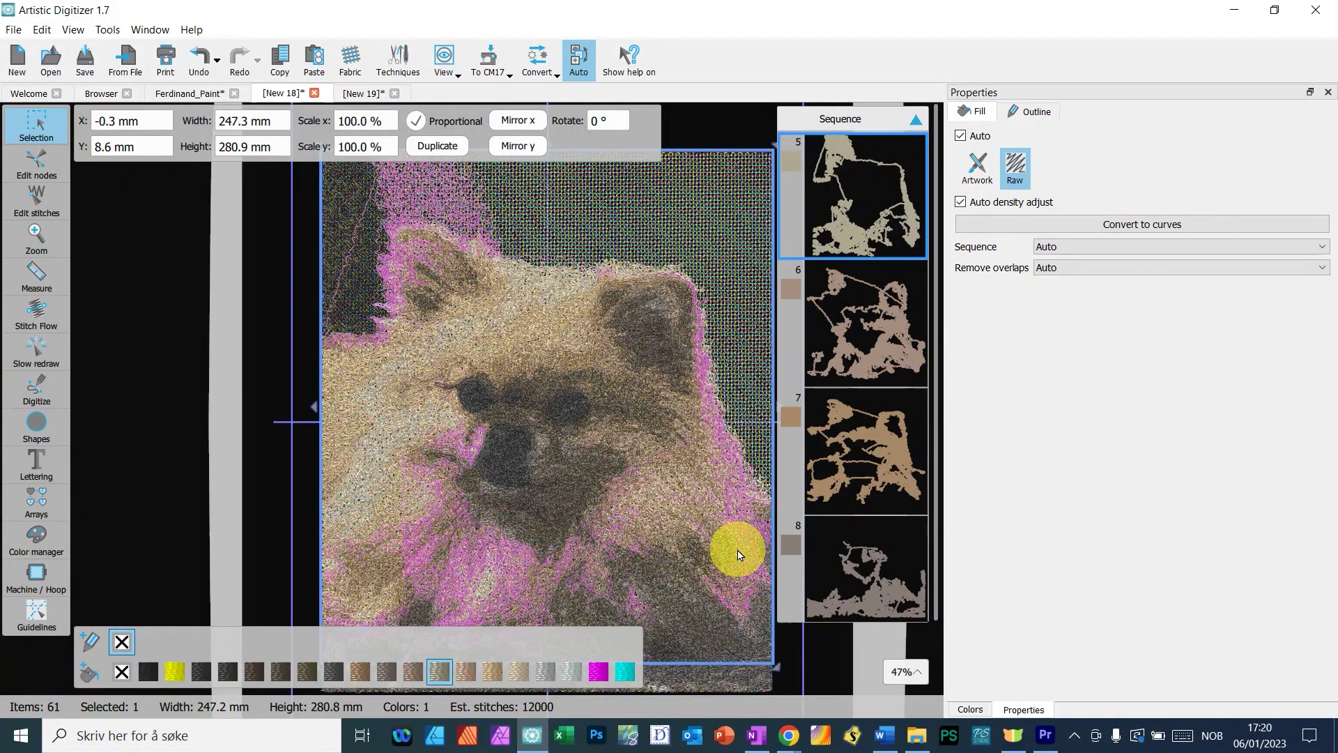
{"action": "left_click", "coordinate": [446, 670]}
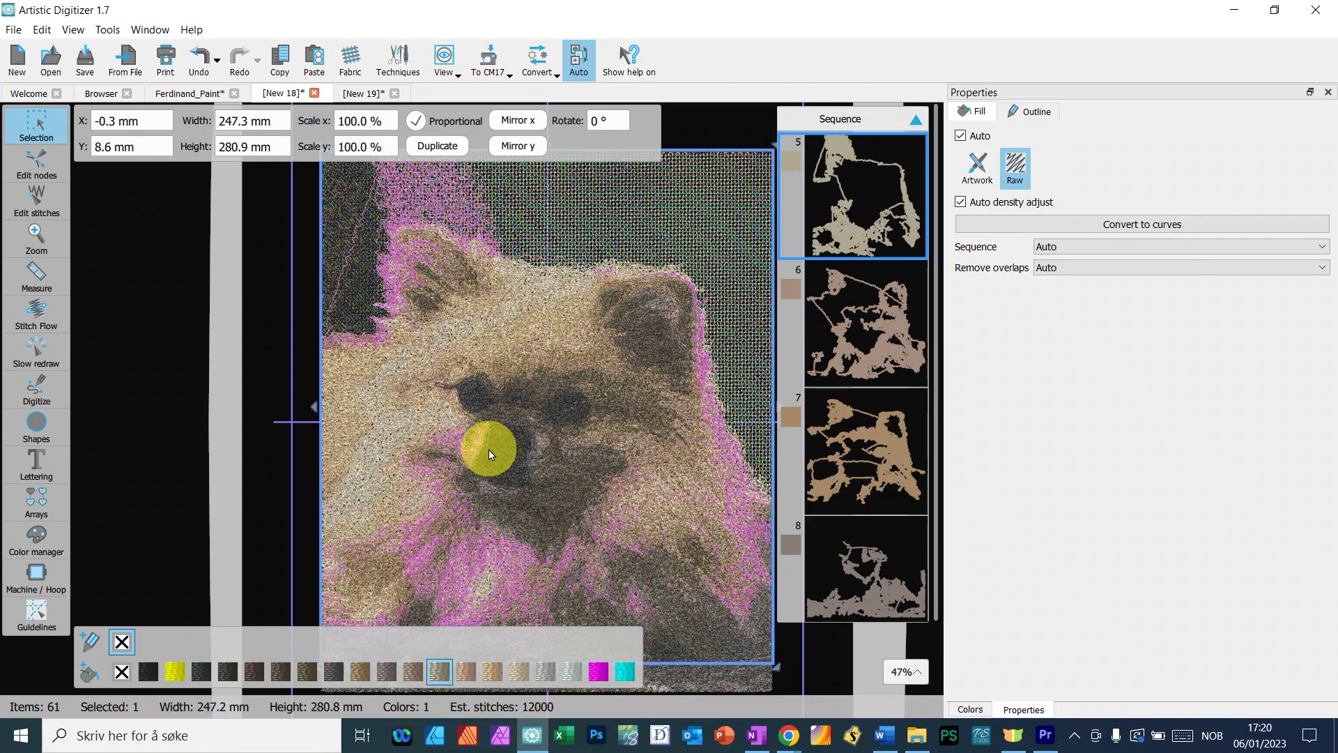
{"action": "scroll", "coordinate": [488, 446], "scroll_direction": "down", "scroll_amount": 5}
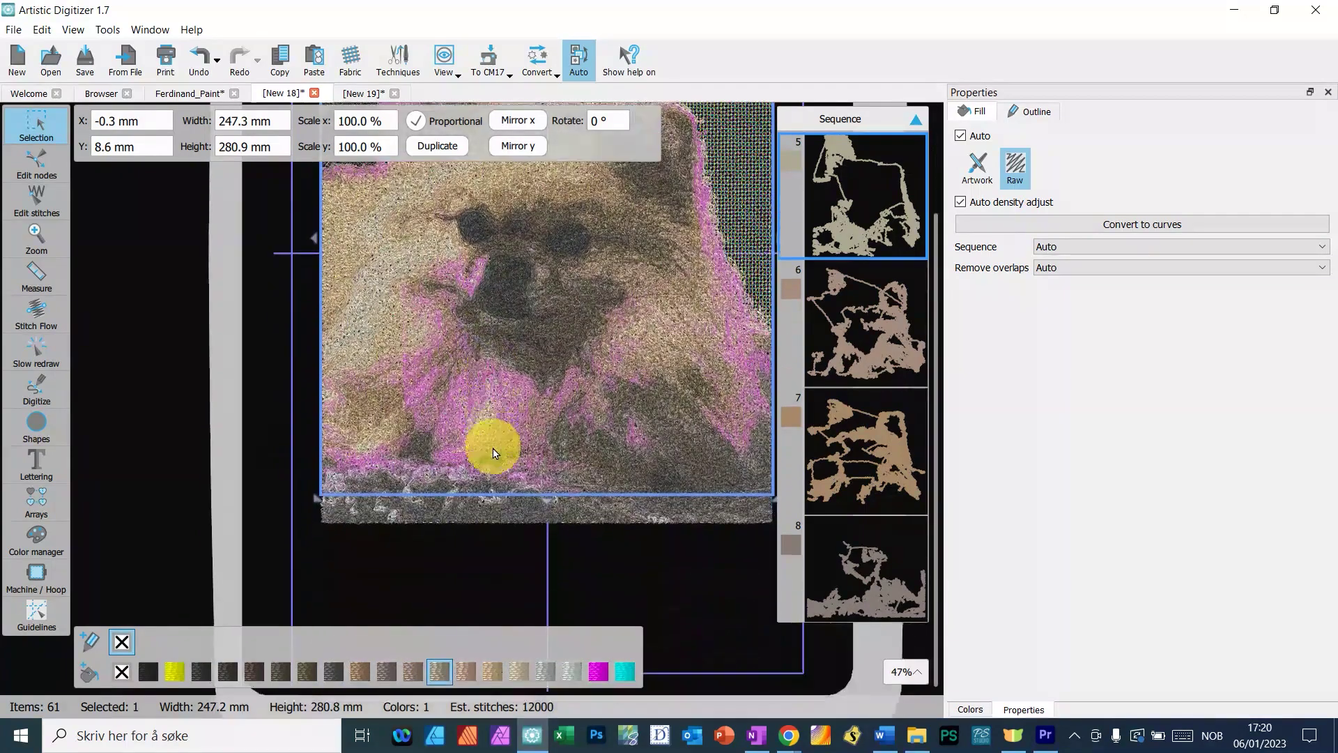
- Delete the two light-grey sections on the rock at the lower-left edge of the dog embroidery
{"action": "left_click", "coordinate": [457, 552]}
{"action": "left_click", "coordinate": [340, 478]}
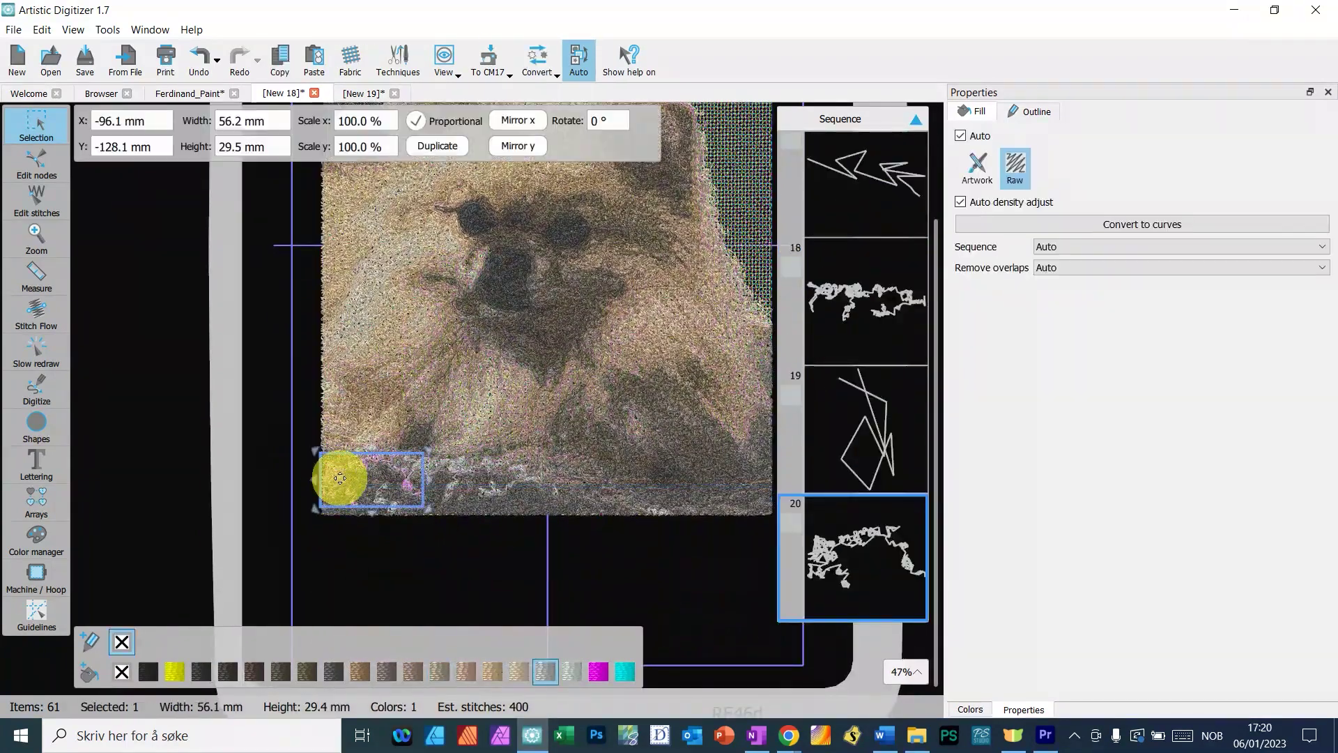
{"action": "key", "text": "Delete"}
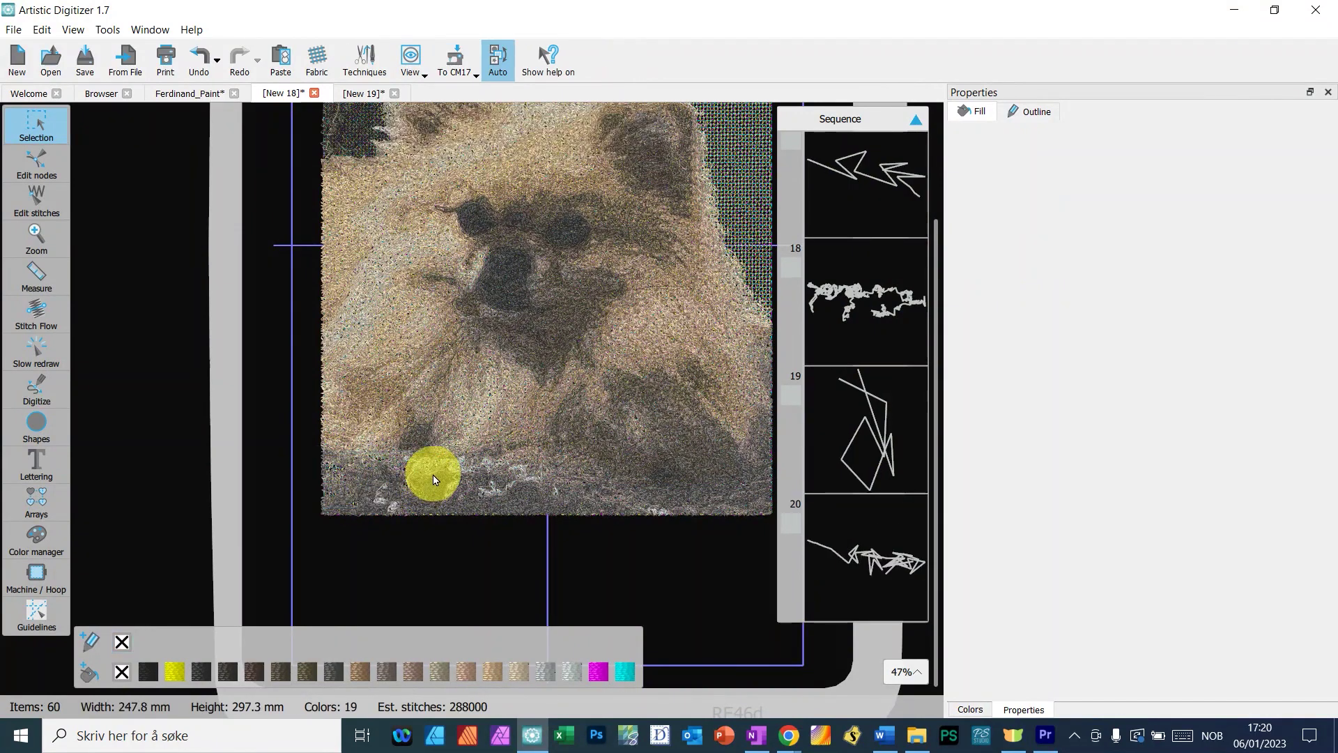
{"action": "left_click", "coordinate": [433, 472]}
{"action": "key", "text": "Delete"}
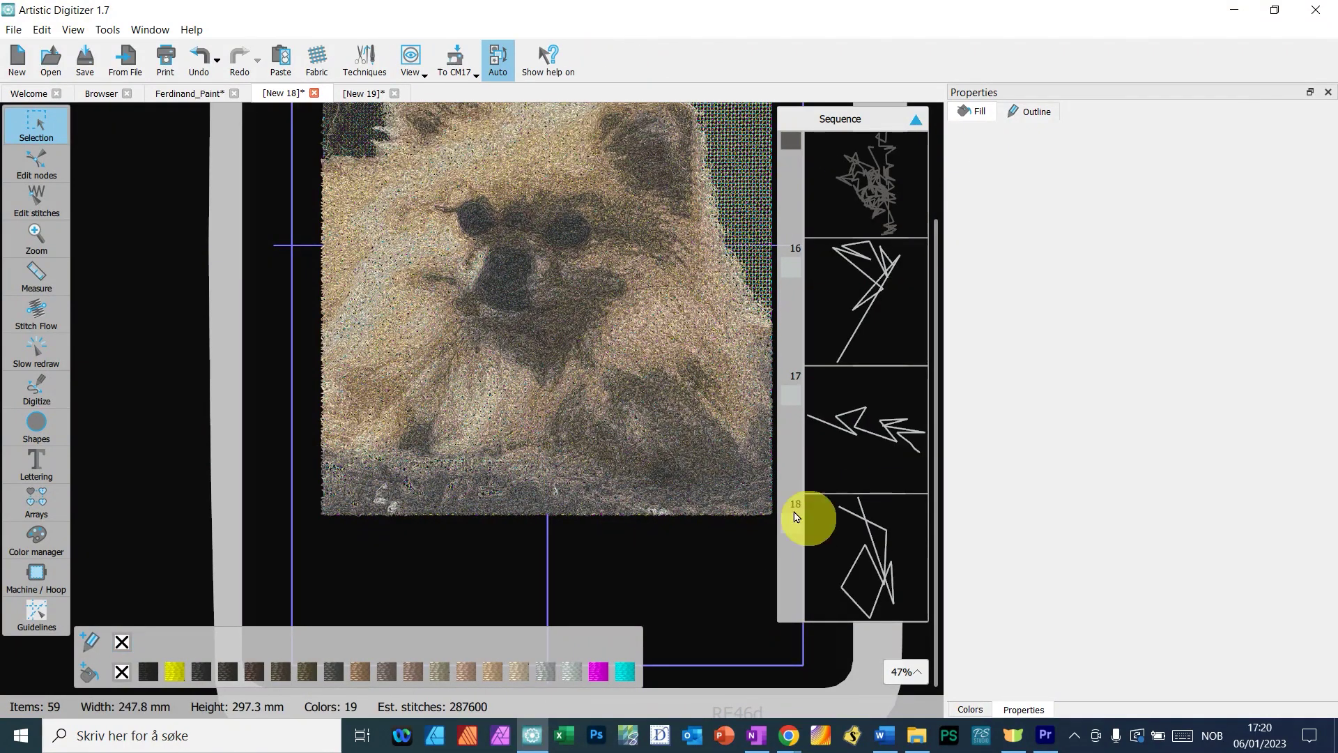
- Check the remaining small light-grey pieces by selecting all objects with fill colour #c0c4c3, and clear the selection
{"action": "scroll", "coordinate": [378, 526], "scroll_direction": "down", "scroll_amount": 2}
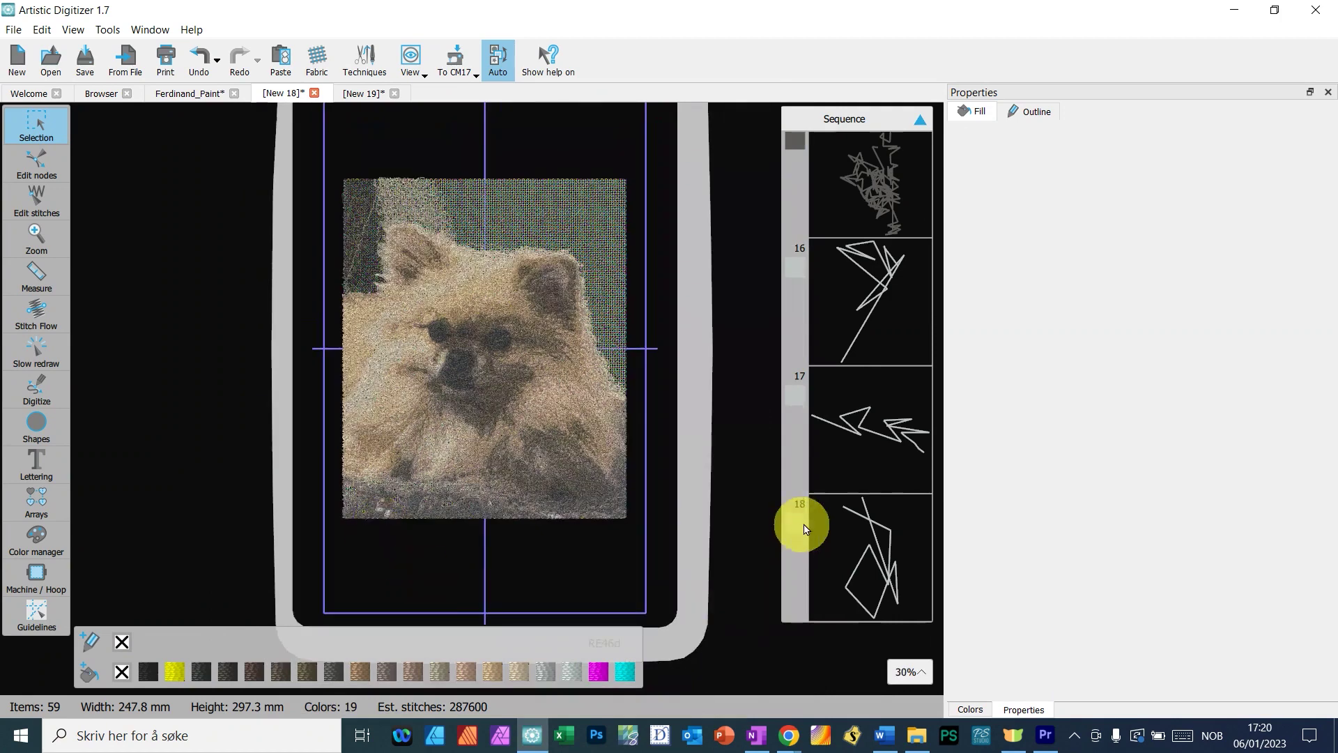
{"action": "left_click", "coordinate": [875, 355]}
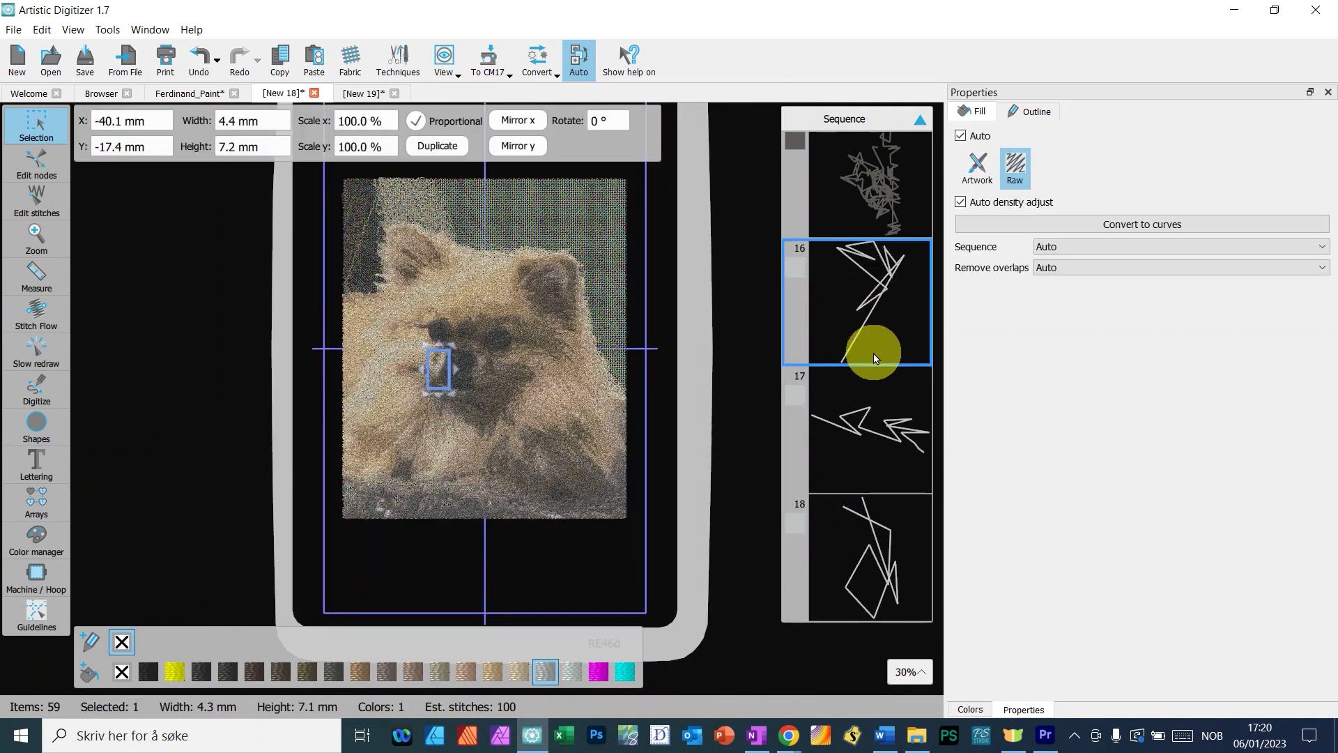
{"action": "left_click", "coordinate": [394, 514]}
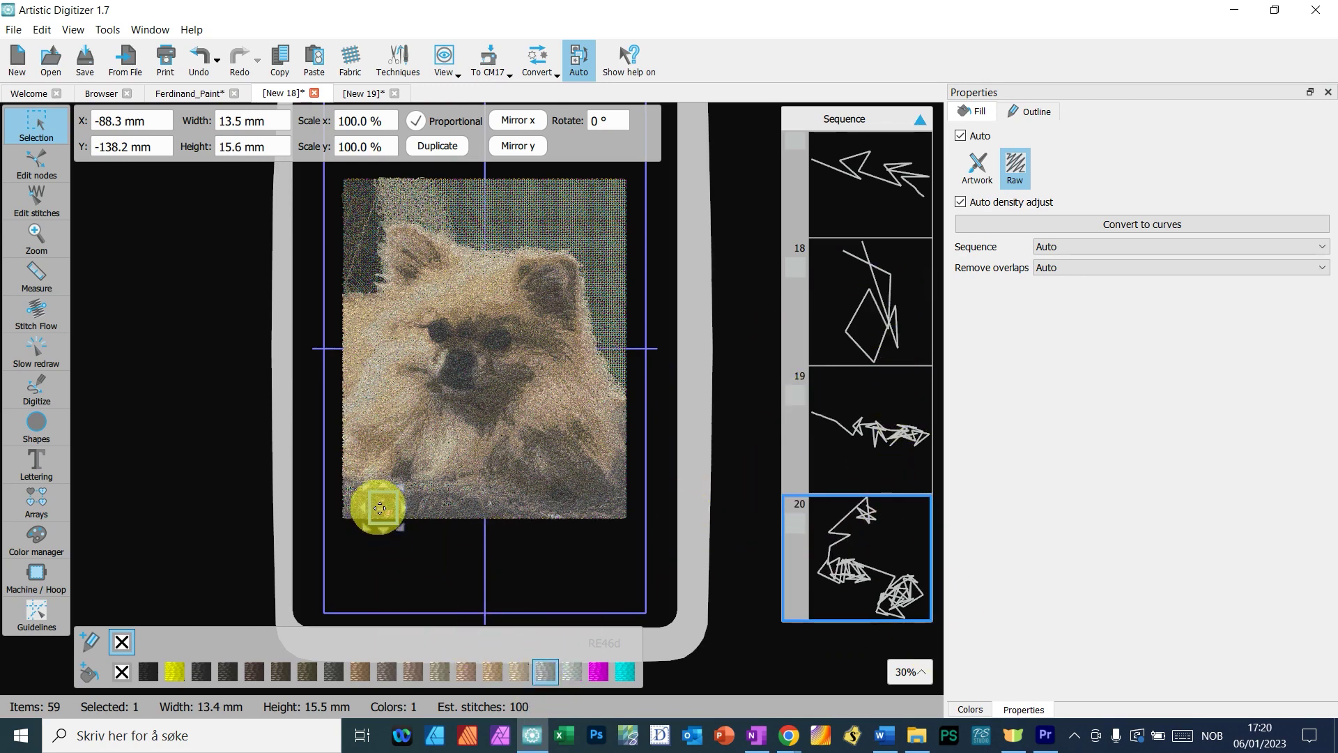
{"action": "left_click", "coordinate": [546, 672]}
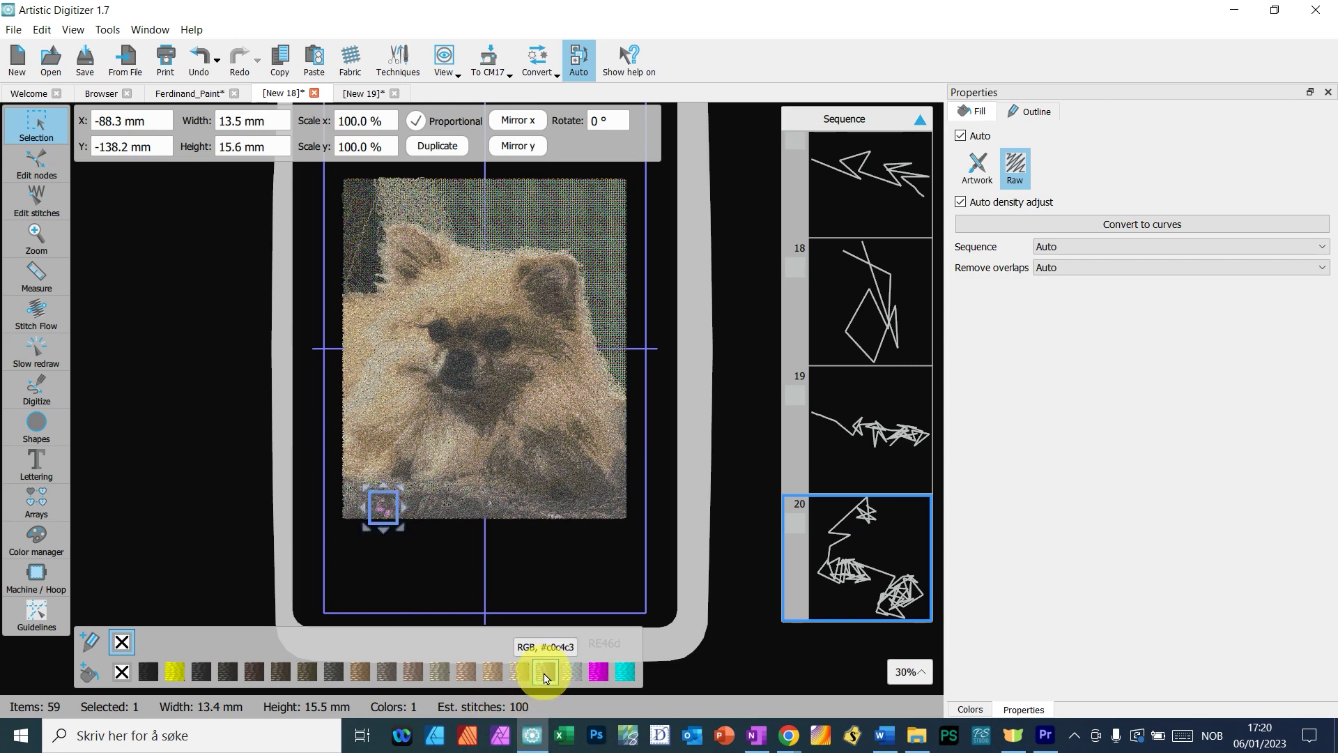
{"action": "right_click", "coordinate": [546, 675]}
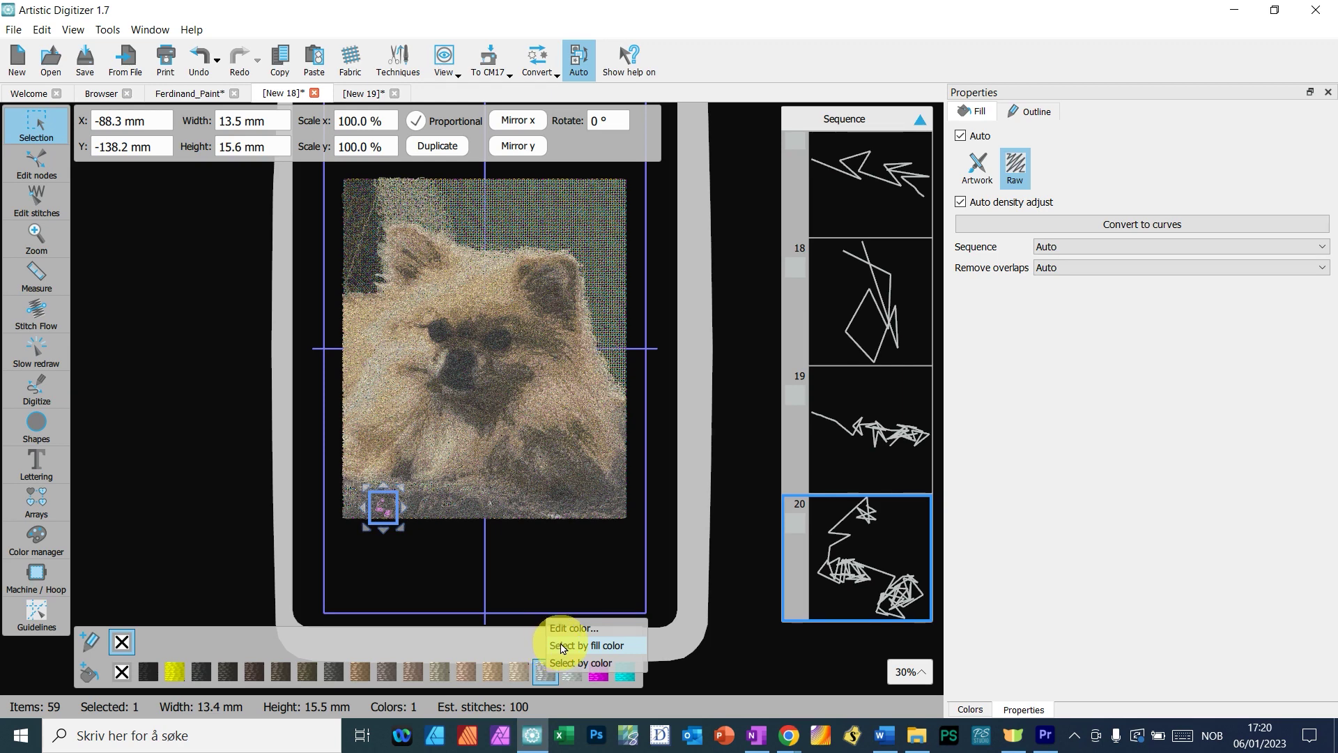
{"action": "left_click", "coordinate": [563, 646]}
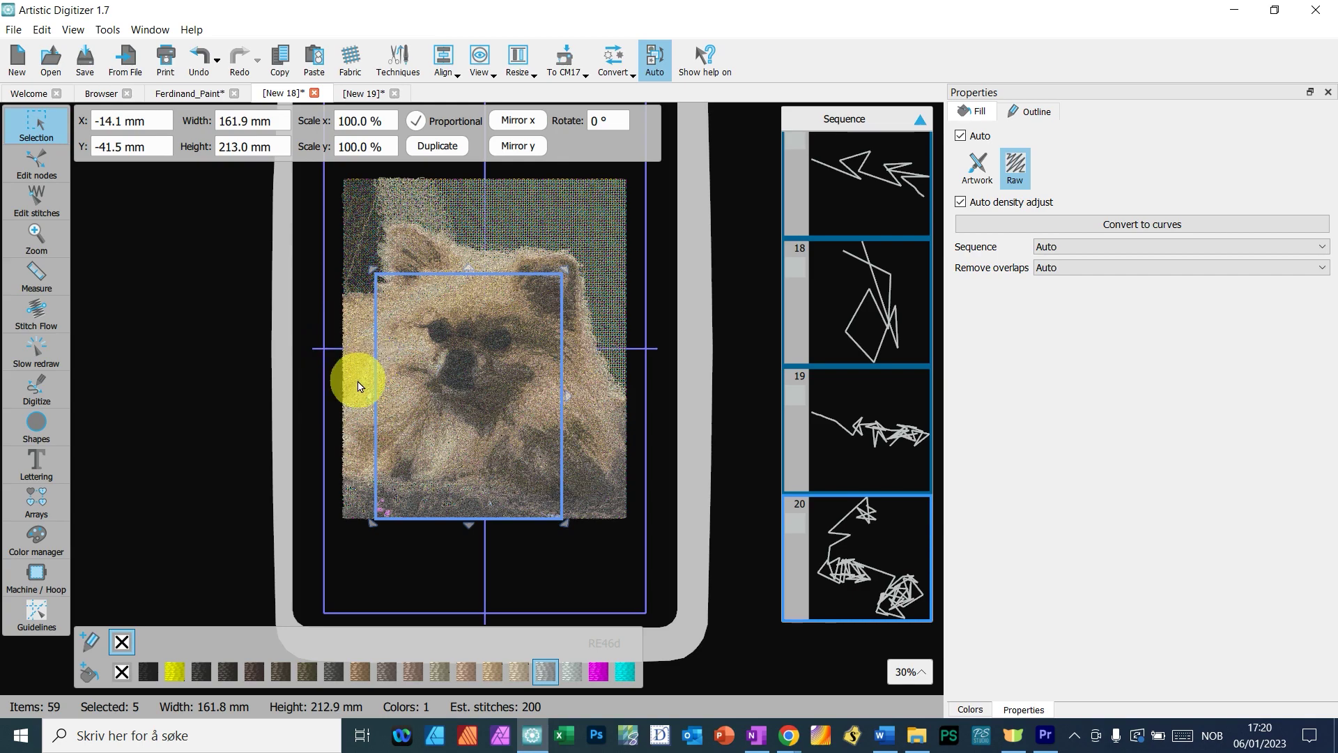
{"action": "left_click", "coordinate": [420, 587]}
- Delete the dark grey and brownish-grey sections that cover the rock along the bottom of the dog embroidery
{"action": "scroll", "coordinate": [404, 534], "scroll_direction": "up", "scroll_amount": 3}
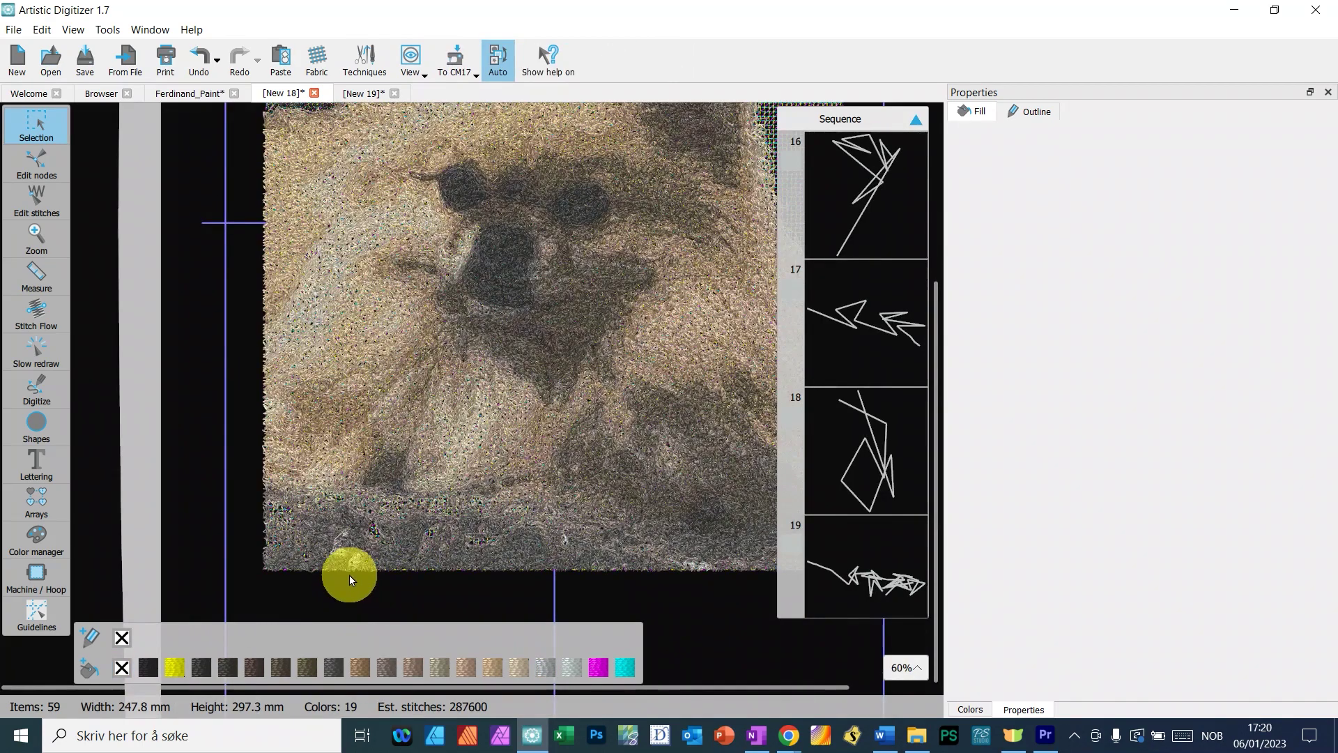
{"action": "left_click", "coordinate": [352, 558]}
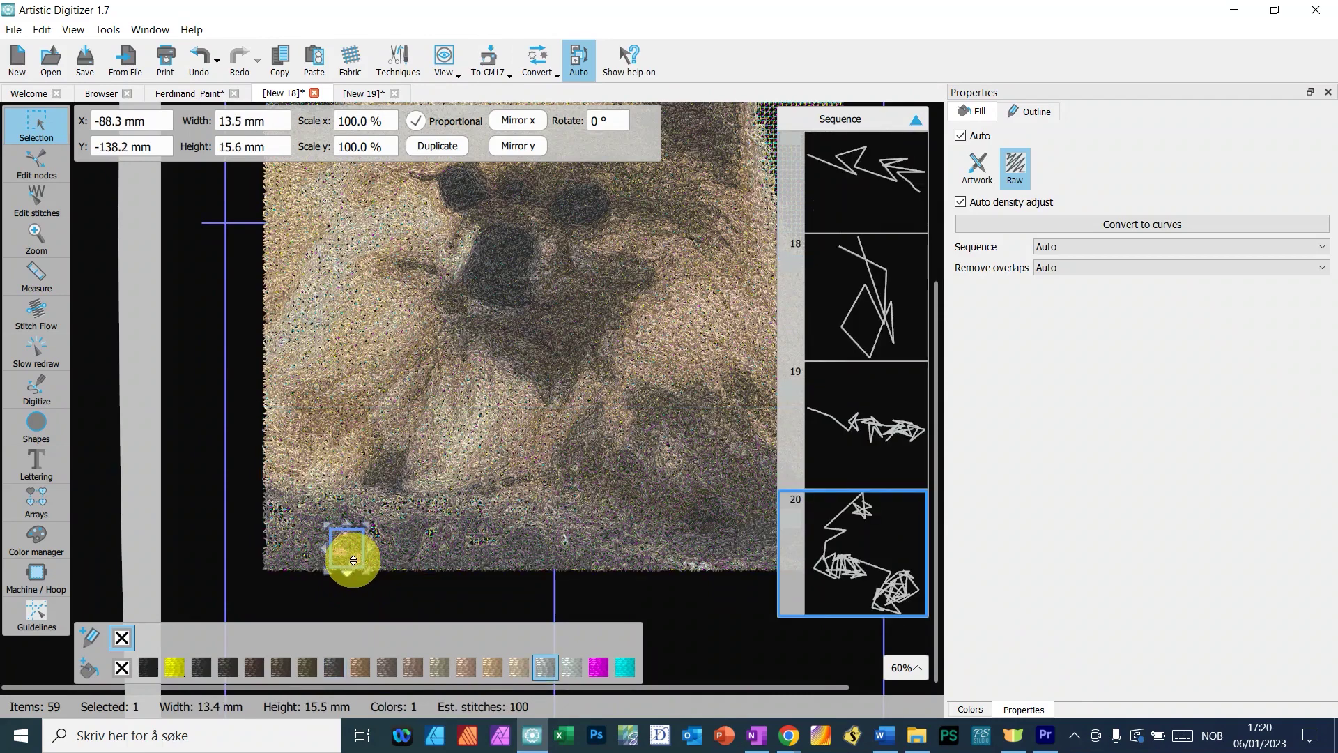
{"action": "left_click", "coordinate": [382, 560]}
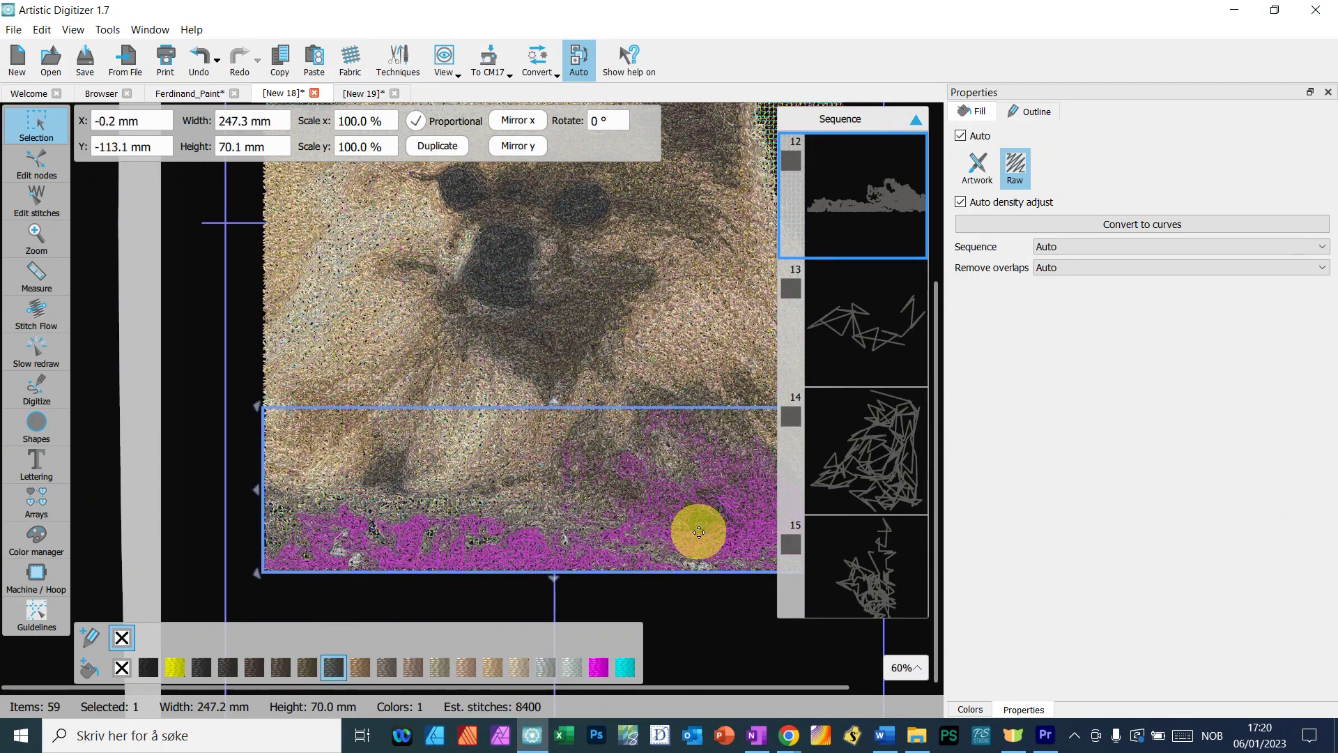
{"action": "scroll", "coordinate": [692, 535], "scroll_direction": "down", "scroll_amount": 3}
{"action": "scroll", "coordinate": [692, 540], "scroll_direction": "right", "scroll_amount": 5}
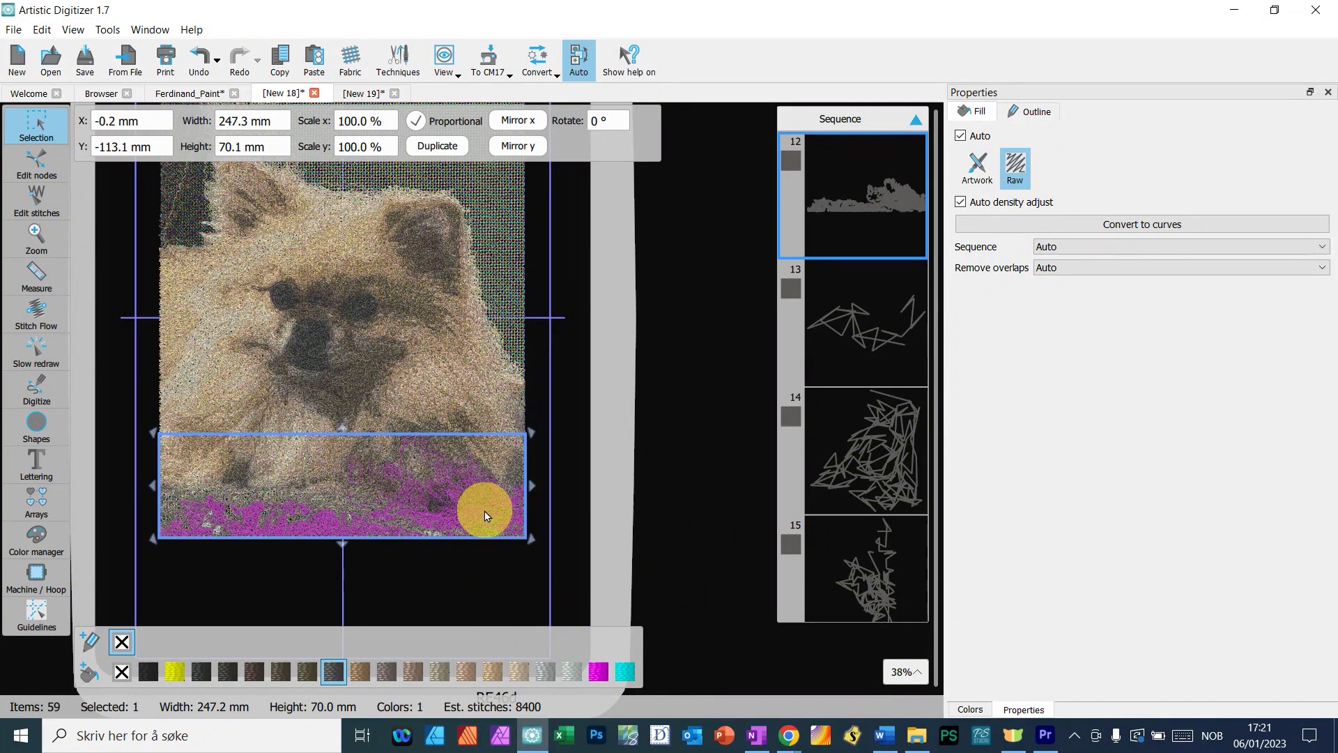
{"action": "key", "text": "Delete"}
{"action": "left_click", "coordinate": [445, 540]}
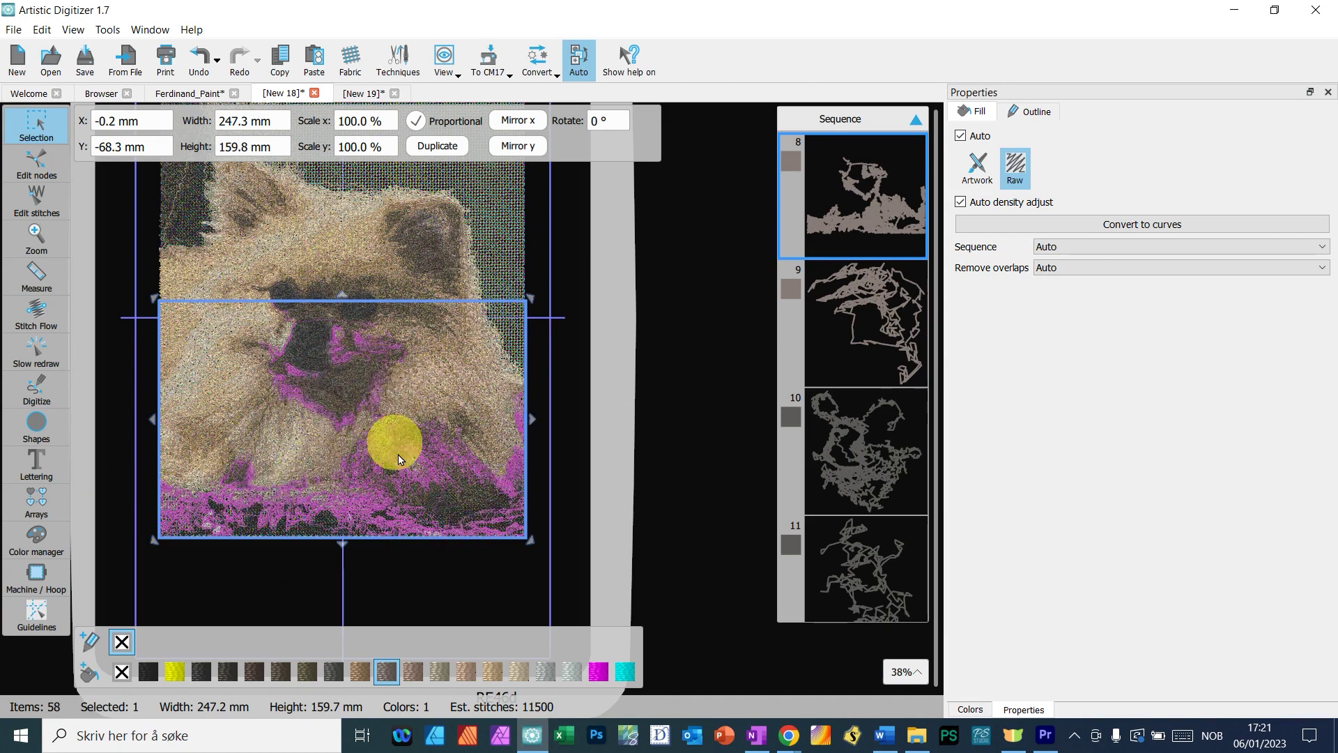
{"action": "key", "text": "Delete"}
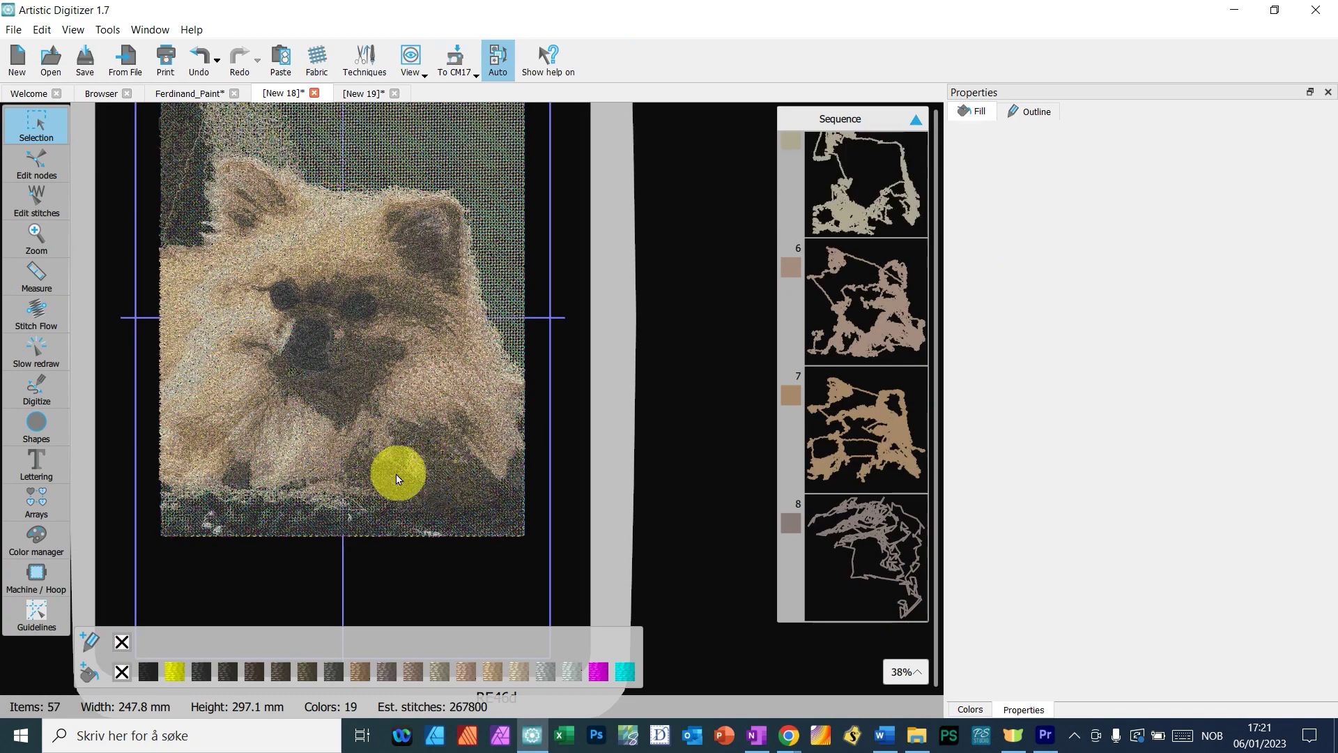
- Examine up close how the yellow, magenta and cyan stitches mix with the PaintStitch stitches around the dog's muzzle
{"action": "scroll", "coordinate": [344, 379], "scroll_direction": "up", "scroll_amount": 5}
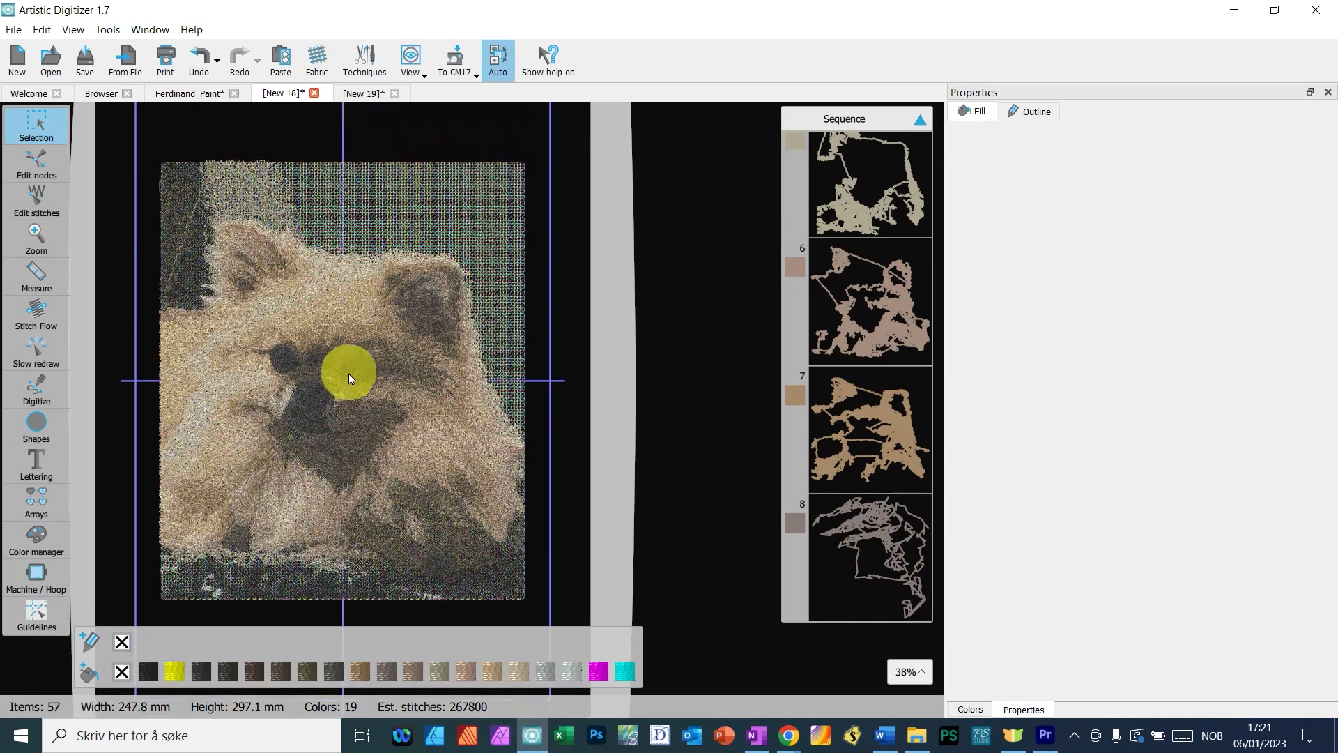
{"action": "scroll", "coordinate": [346, 444], "scroll_direction": "up", "scroll_amount": 4}
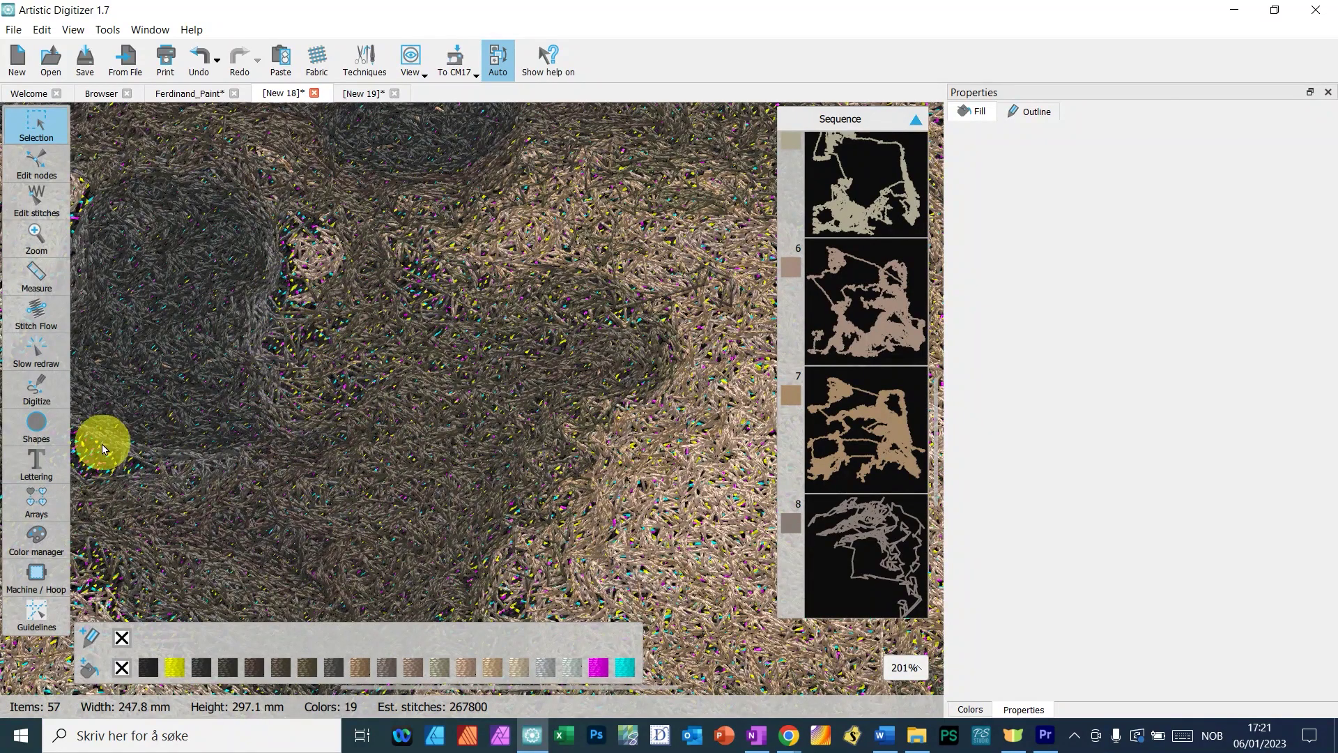
{"action": "scroll", "coordinate": [324, 319], "scroll_direction": "up", "scroll_amount": 4}
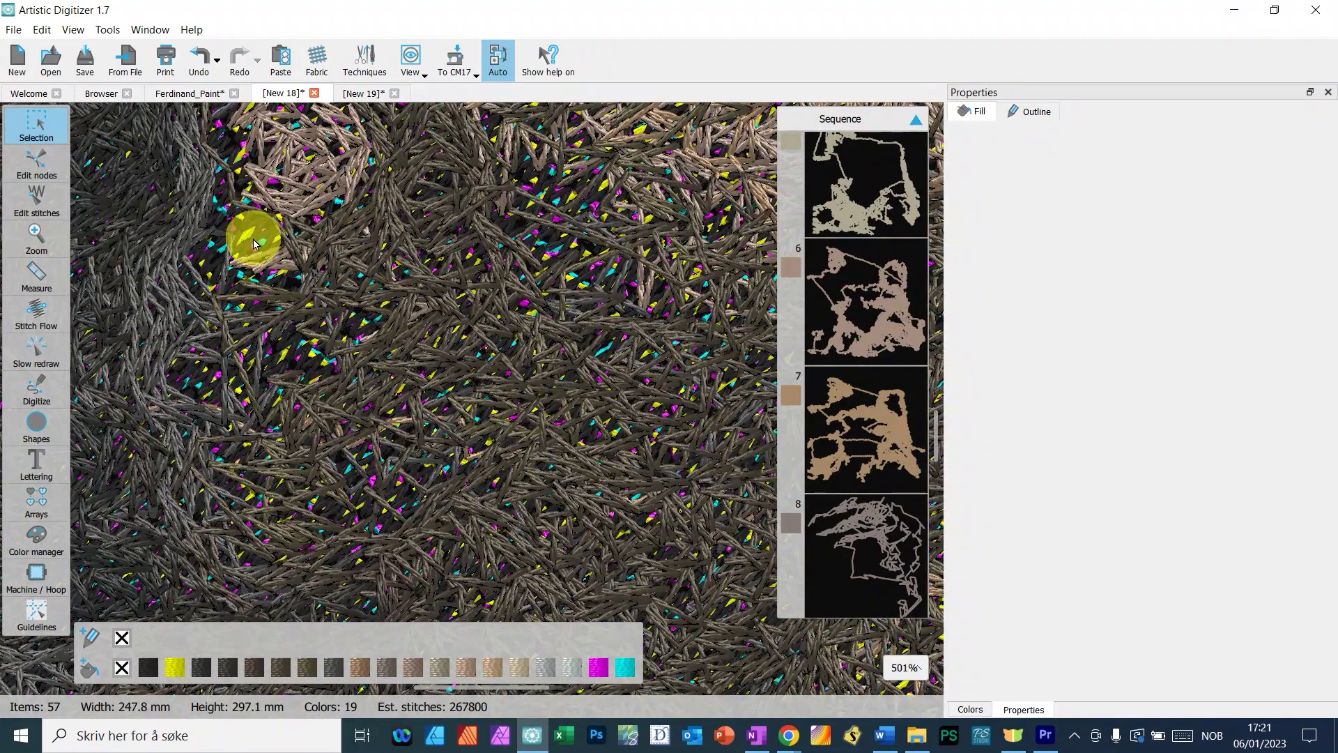
{"action": "scroll", "coordinate": [254, 244], "scroll_direction": "down", "scroll_amount": 8}
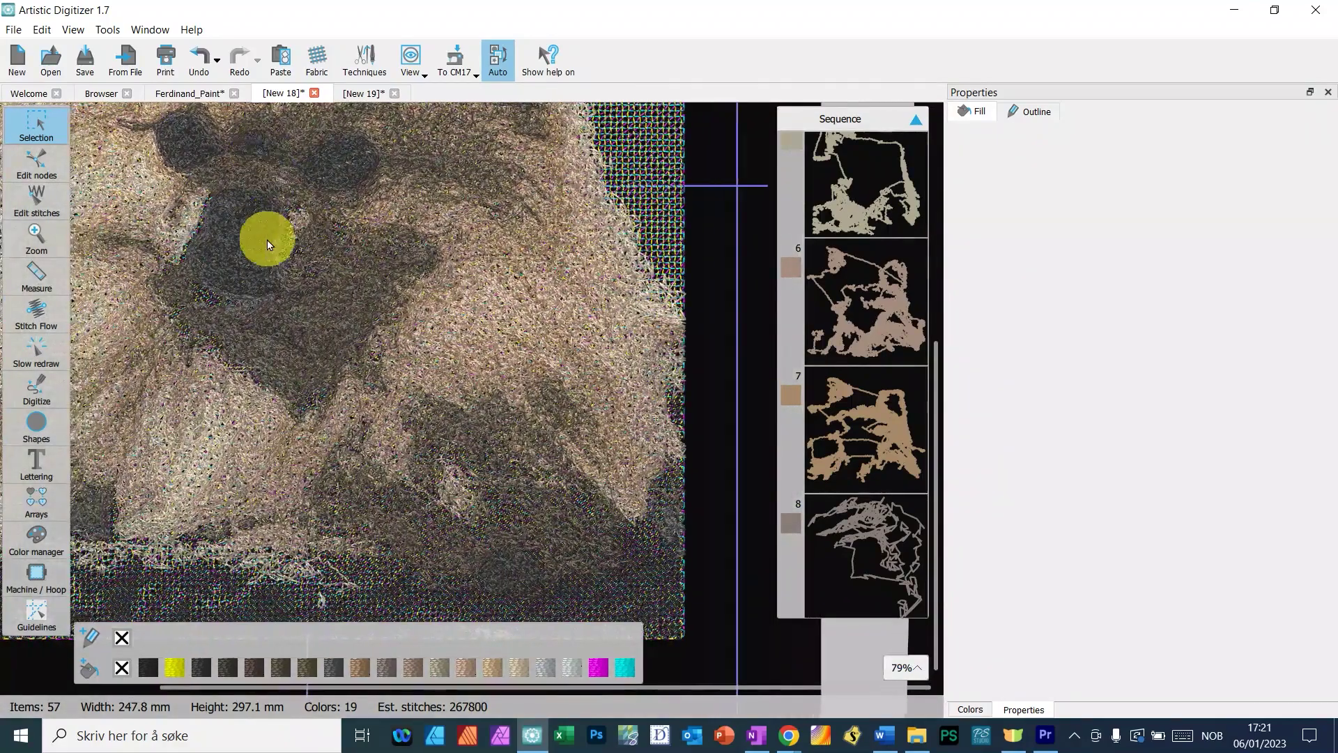
{"action": "scroll", "coordinate": [254, 269], "scroll_direction": "up", "scroll_amount": 3}
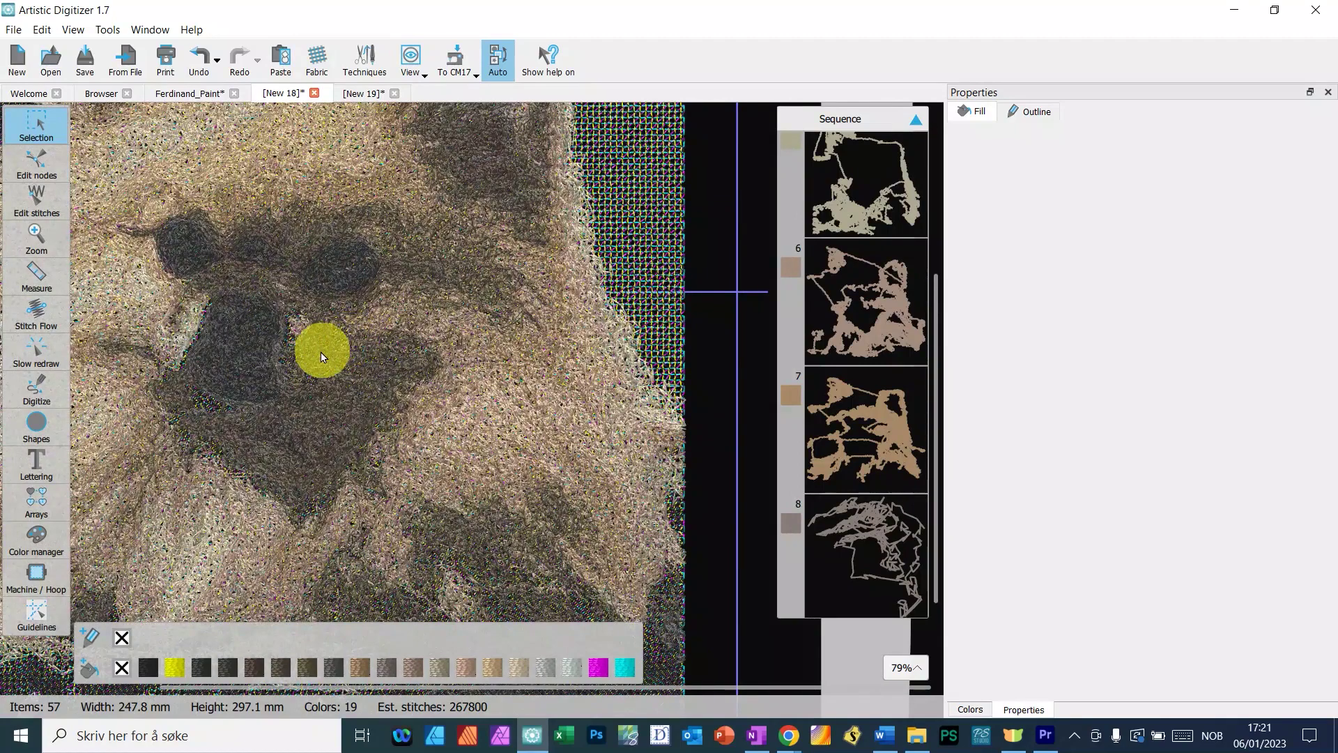
- Delete the dark brown section at the lower right of the dog's chest and the small leftover sections along the bottom rock area
{"action": "scroll", "coordinate": [398, 478], "scroll_direction": "down", "scroll_amount": 5}
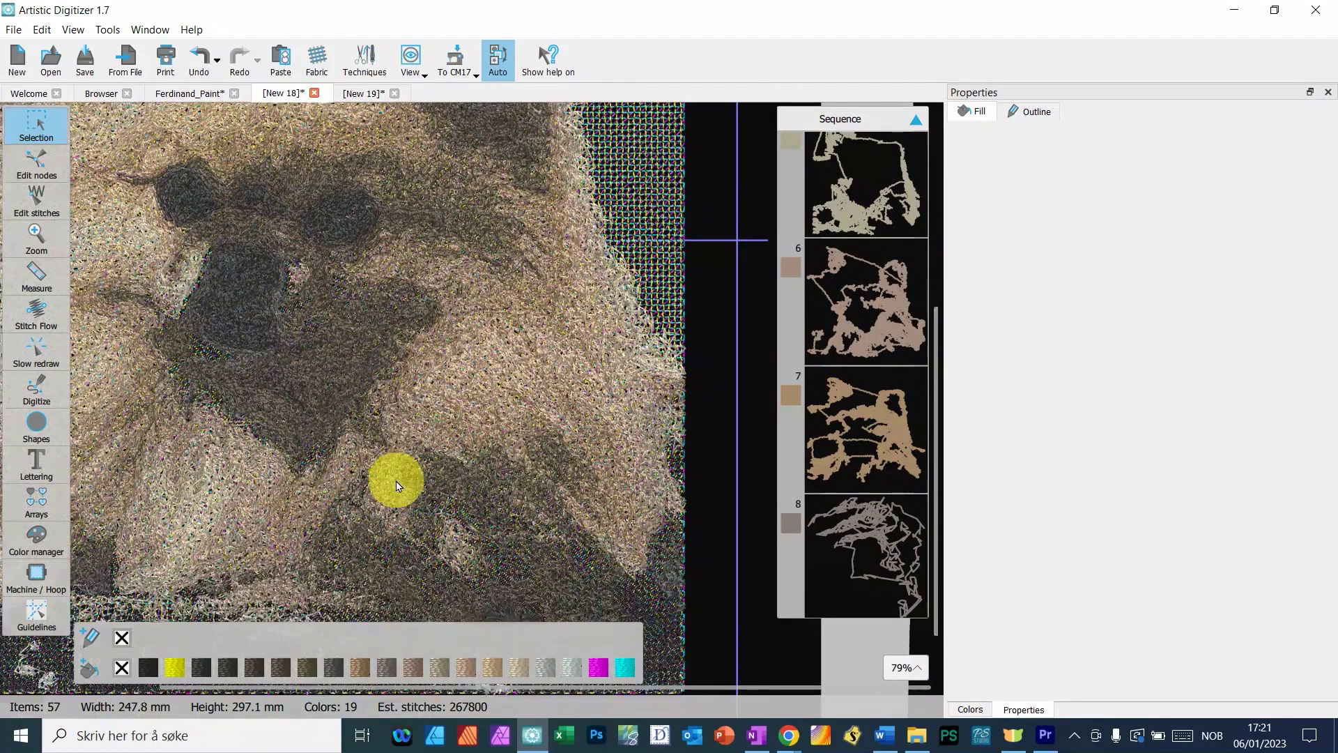
{"action": "left_click", "coordinate": [454, 483]}
{"action": "key", "text": "Delete"}
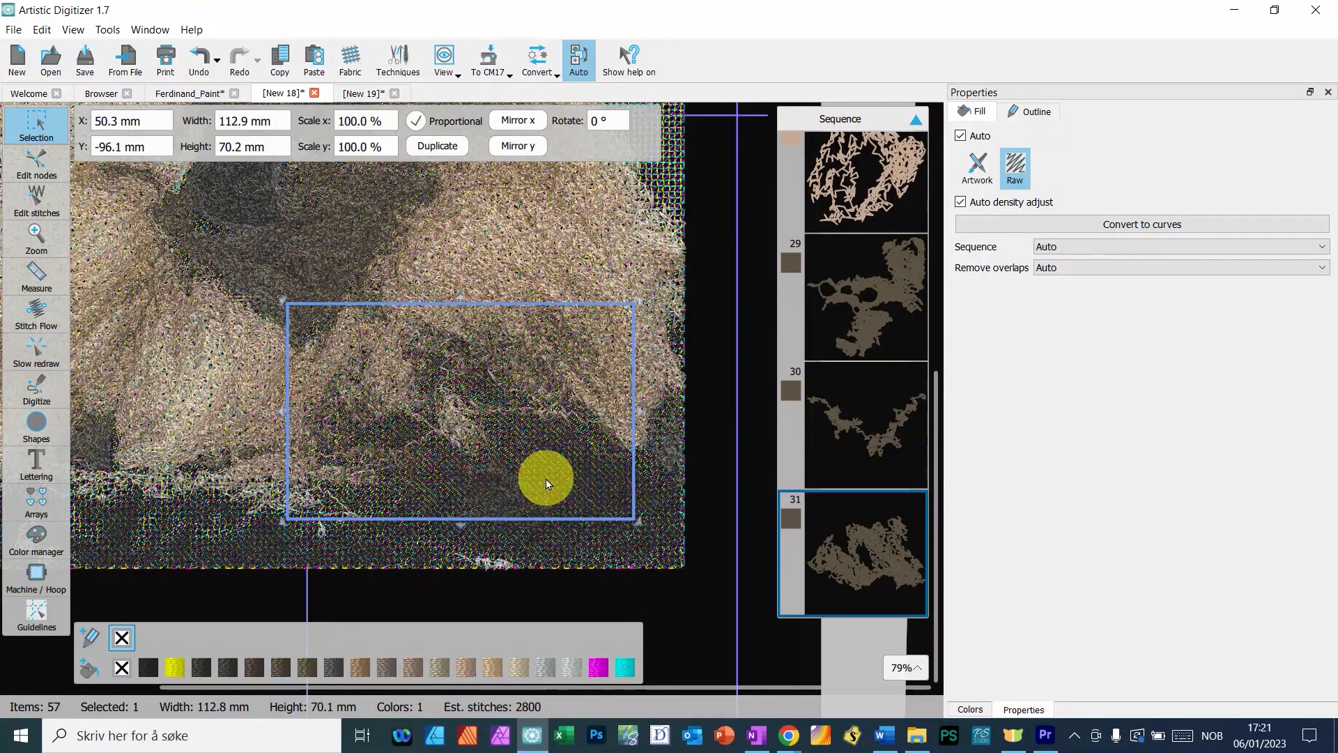
{"action": "scroll", "coordinate": [434, 534], "scroll_direction": "left", "scroll_amount": 5}
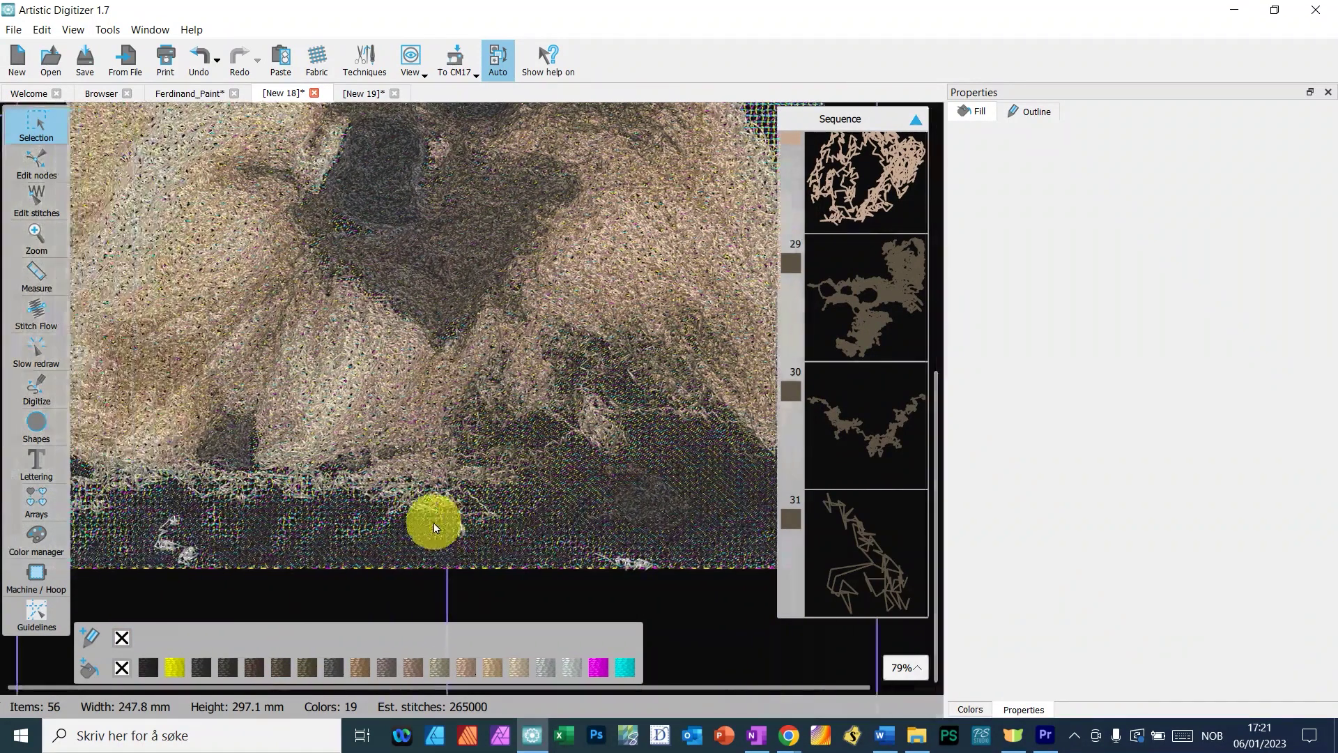
{"action": "left_click_drag", "start_coordinate": [108, 425], "coordinate": [772, 613]}
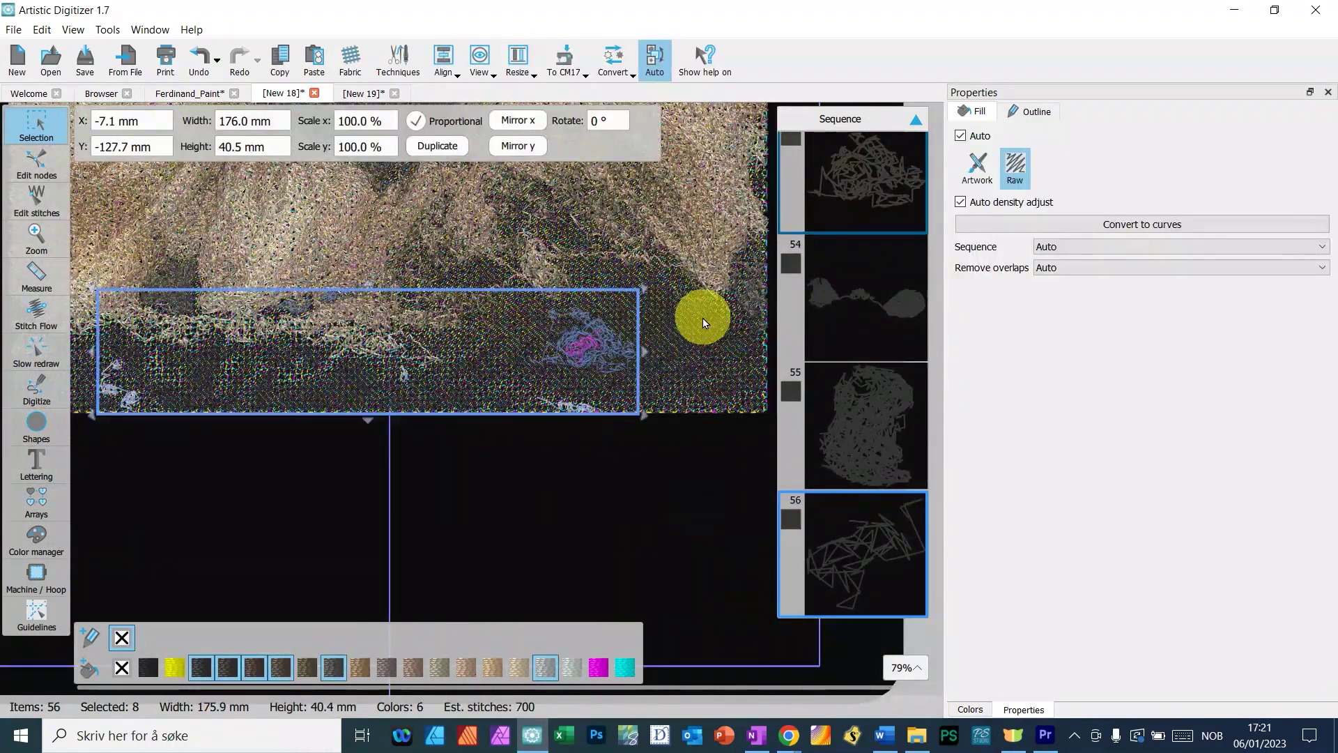
{"action": "key", "text": "Delete"}
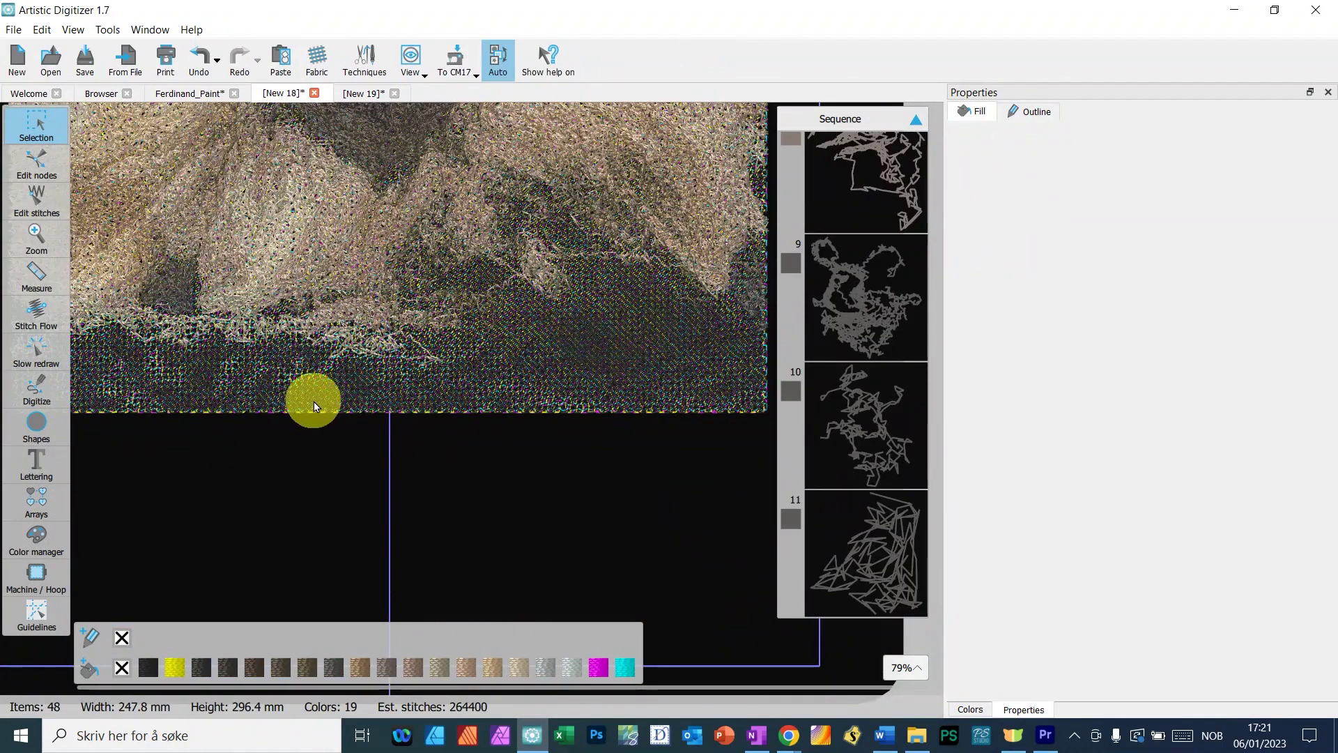
{"action": "scroll", "coordinate": [314, 401], "scroll_direction": "up", "scroll_amount": 2}
{"action": "scroll", "coordinate": [312, 401], "scroll_direction": "up", "scroll_amount": 5}
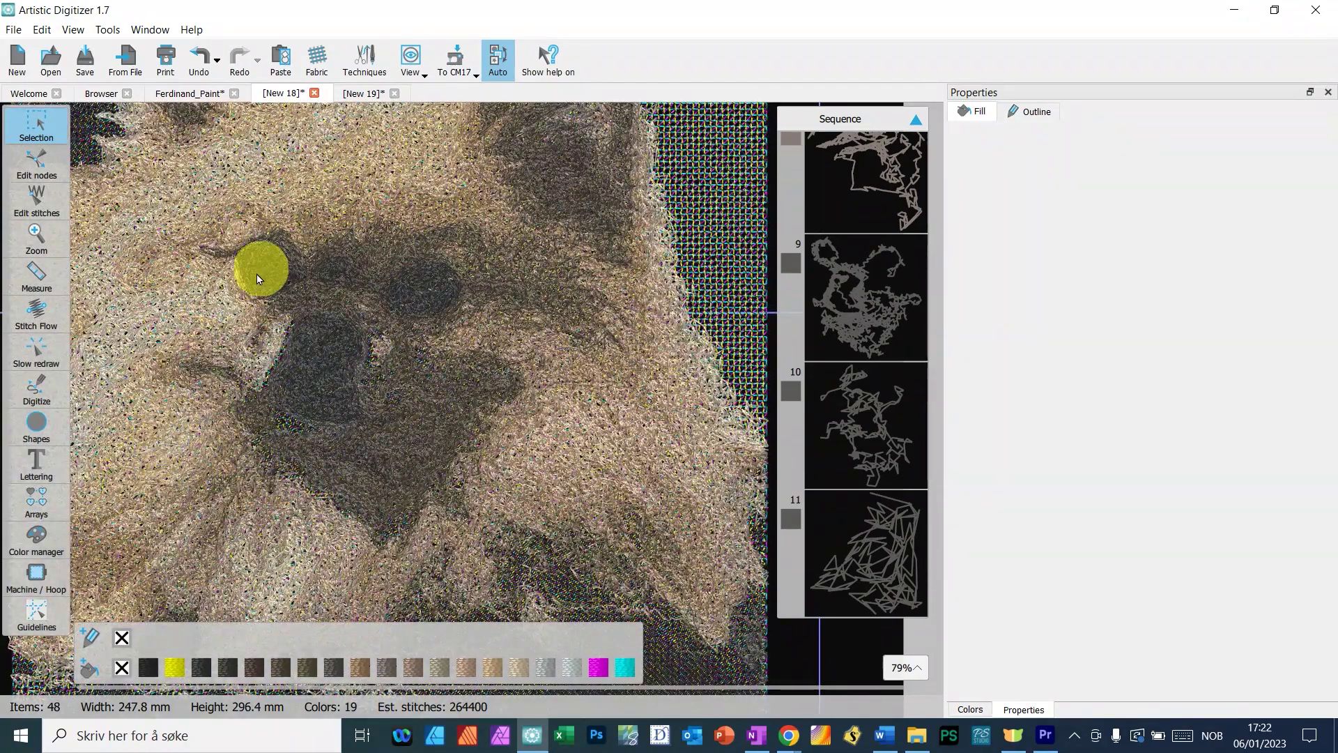
- Delete the block of stitches above the dog's left-hand ear from the grey-beige section, using Edit stitches
{"action": "scroll", "coordinate": [138, 384], "scroll_direction": "up", "scroll_amount": 1}
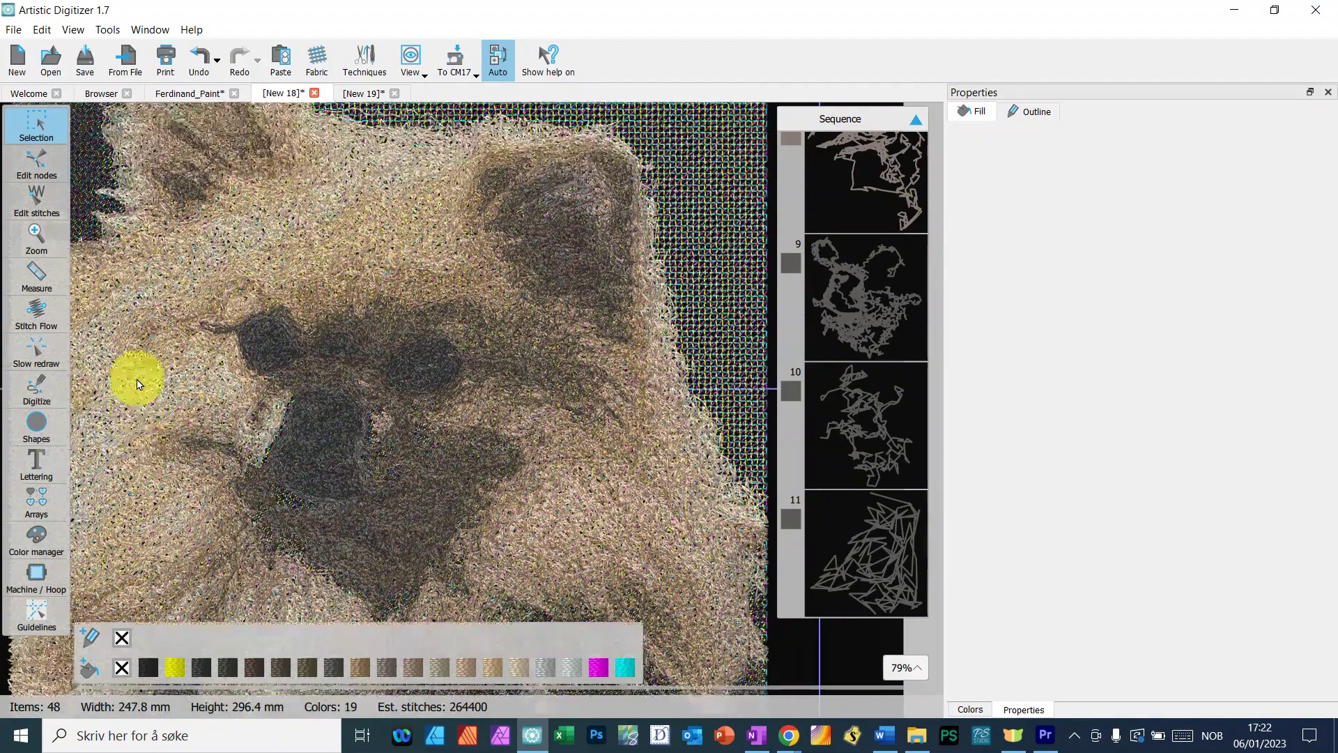
{"action": "scroll", "coordinate": [137, 384], "scroll_direction": "up", "scroll_amount": 2}
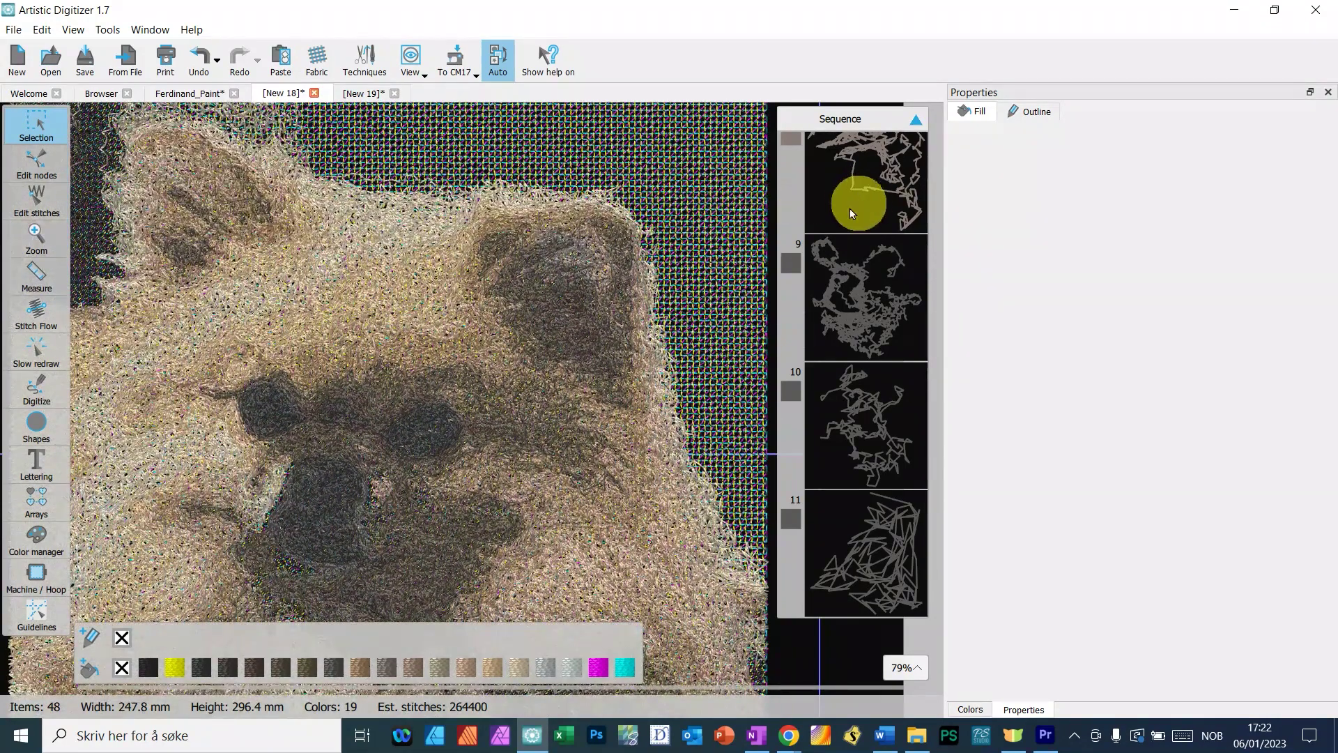
{"action": "scroll", "coordinate": [267, 314], "scroll_direction": "left", "scroll_amount": 3}
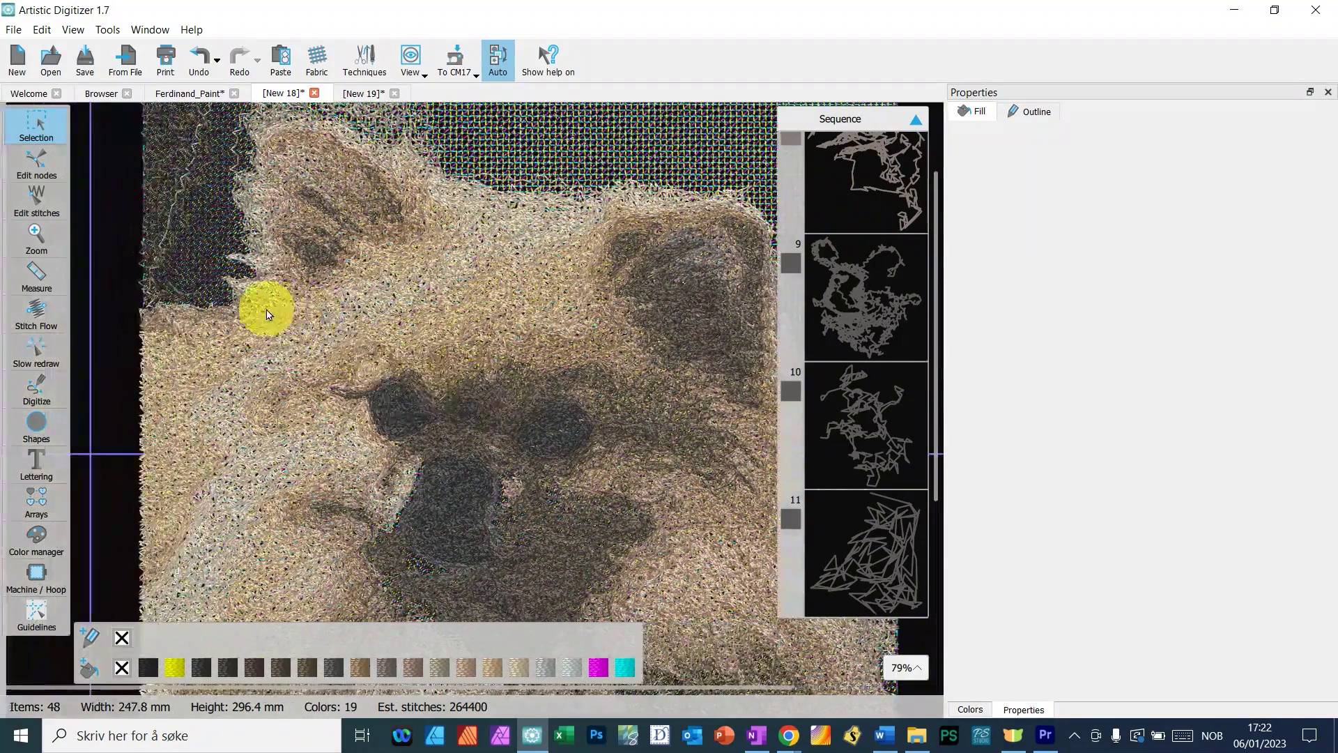
{"action": "scroll", "coordinate": [267, 314], "scroll_direction": "up", "scroll_amount": 2}
{"action": "scroll", "coordinate": [203, 278], "scroll_direction": "left", "scroll_amount": 1}
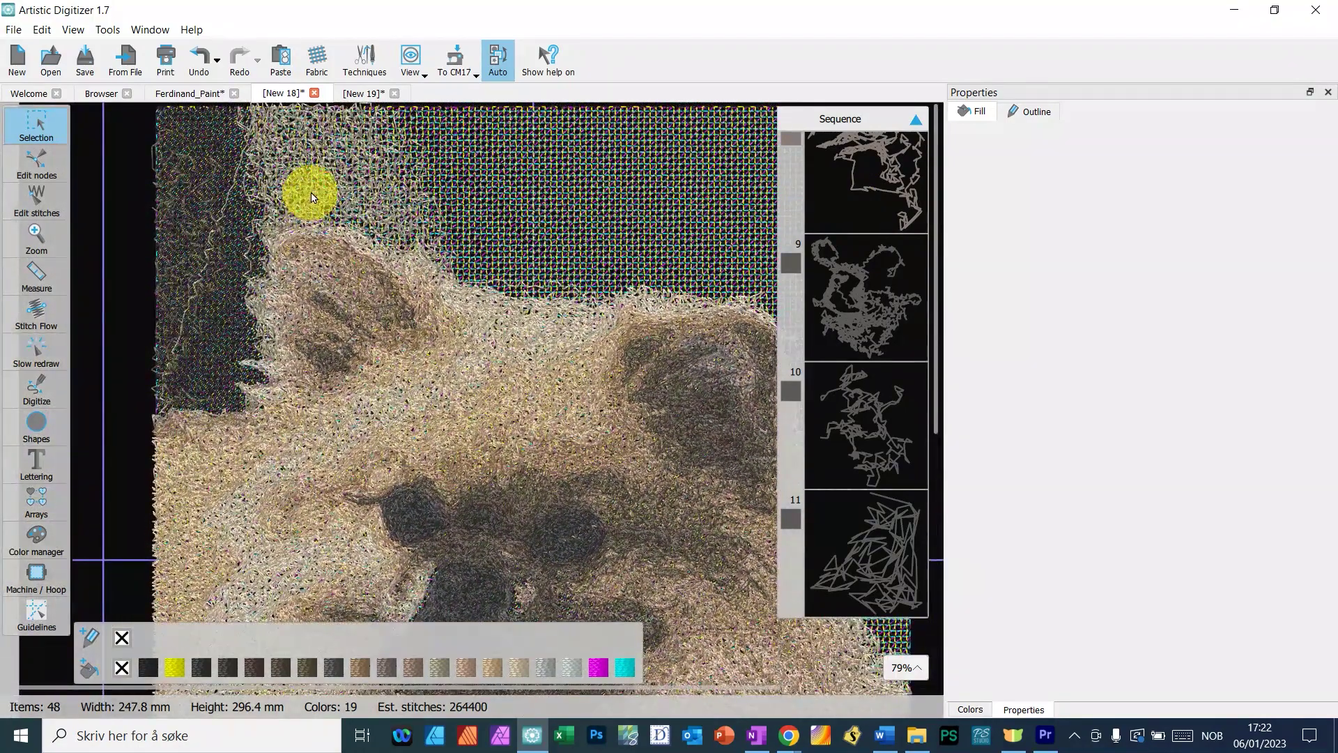
{"action": "left_click", "coordinate": [308, 178]}
{"action": "scroll", "coordinate": [370, 210], "scroll_direction": "up", "scroll_amount": 2}
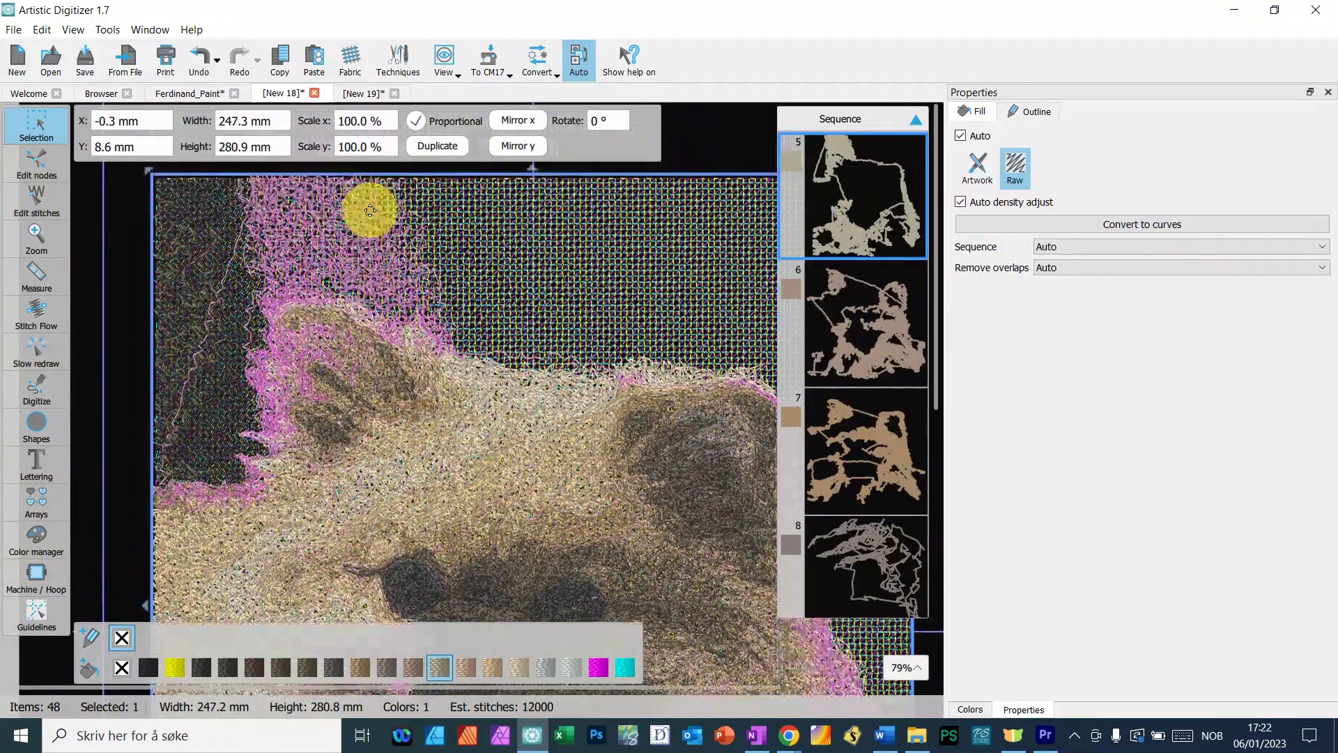
{"action": "scroll", "coordinate": [370, 210], "scroll_direction": "up", "scroll_amount": 1}
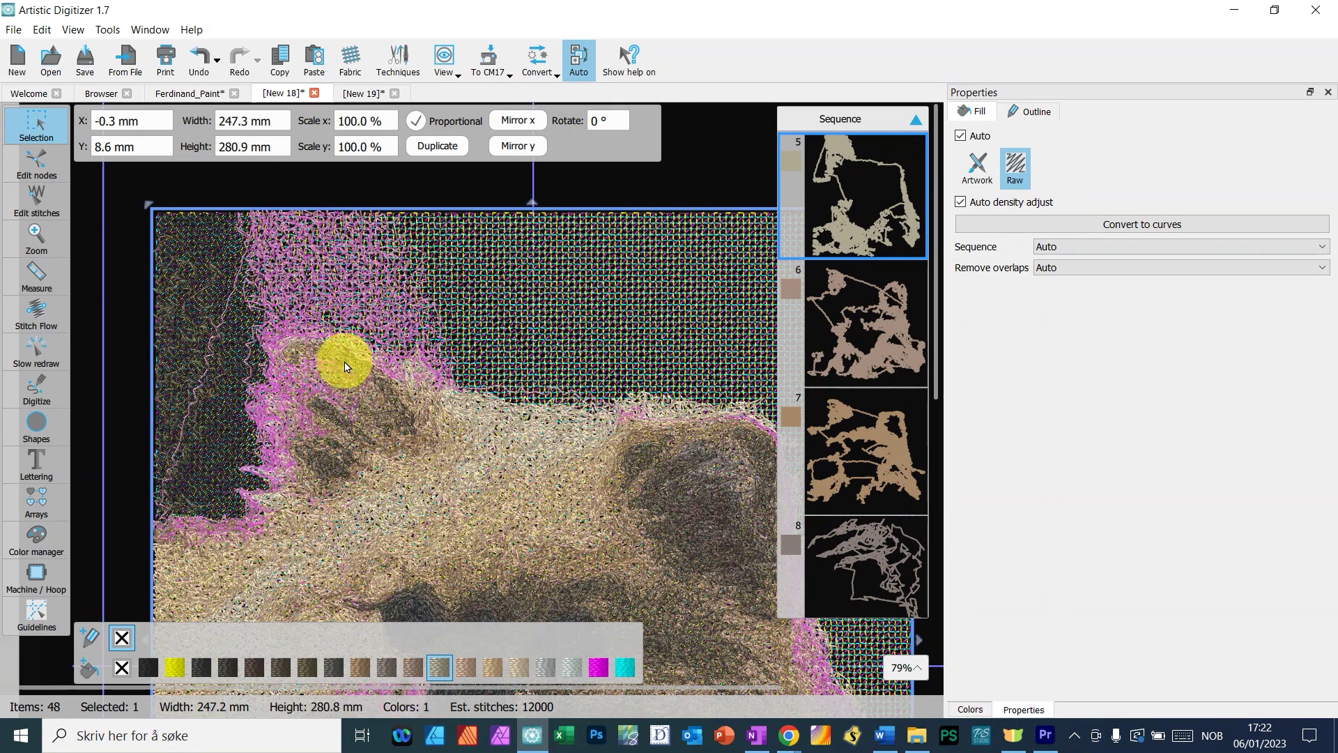
{"action": "left_click", "coordinate": [35, 170]}
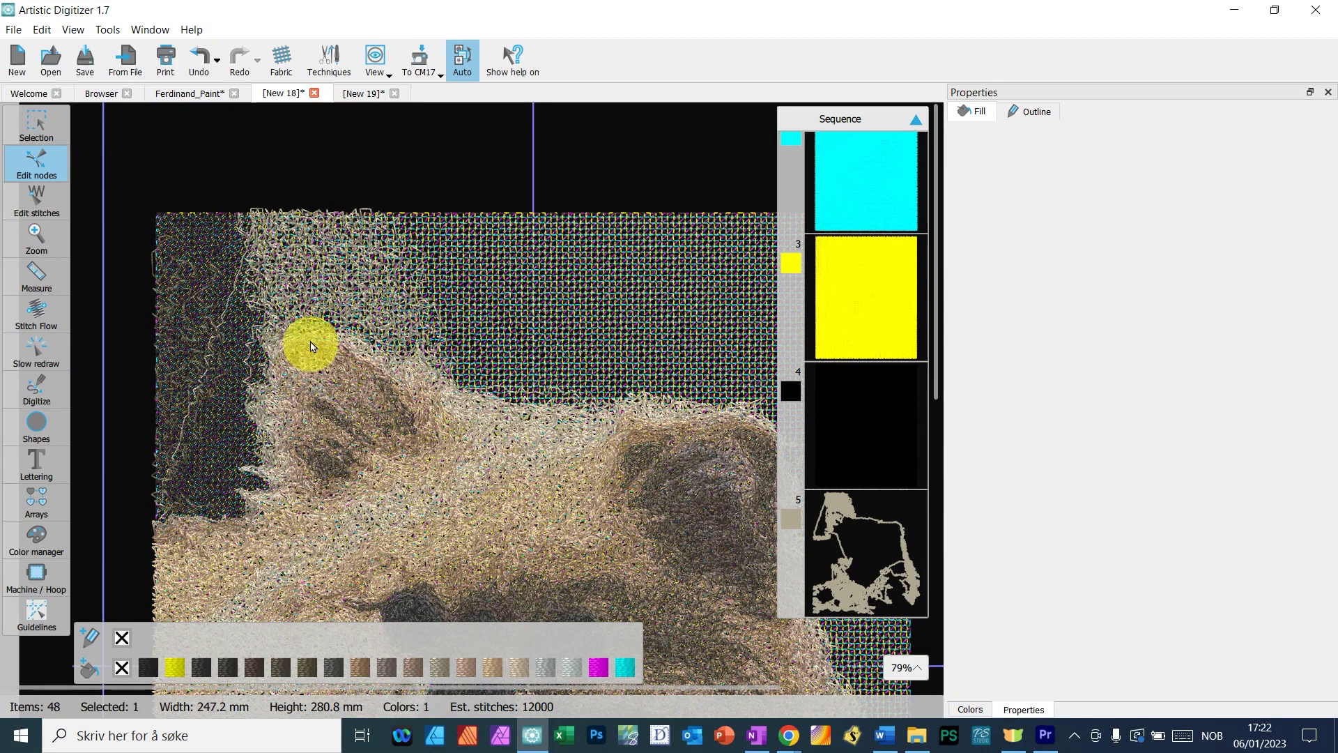
{"action": "left_click", "coordinate": [56, 134]}
{"action": "left_click", "coordinate": [296, 261]}
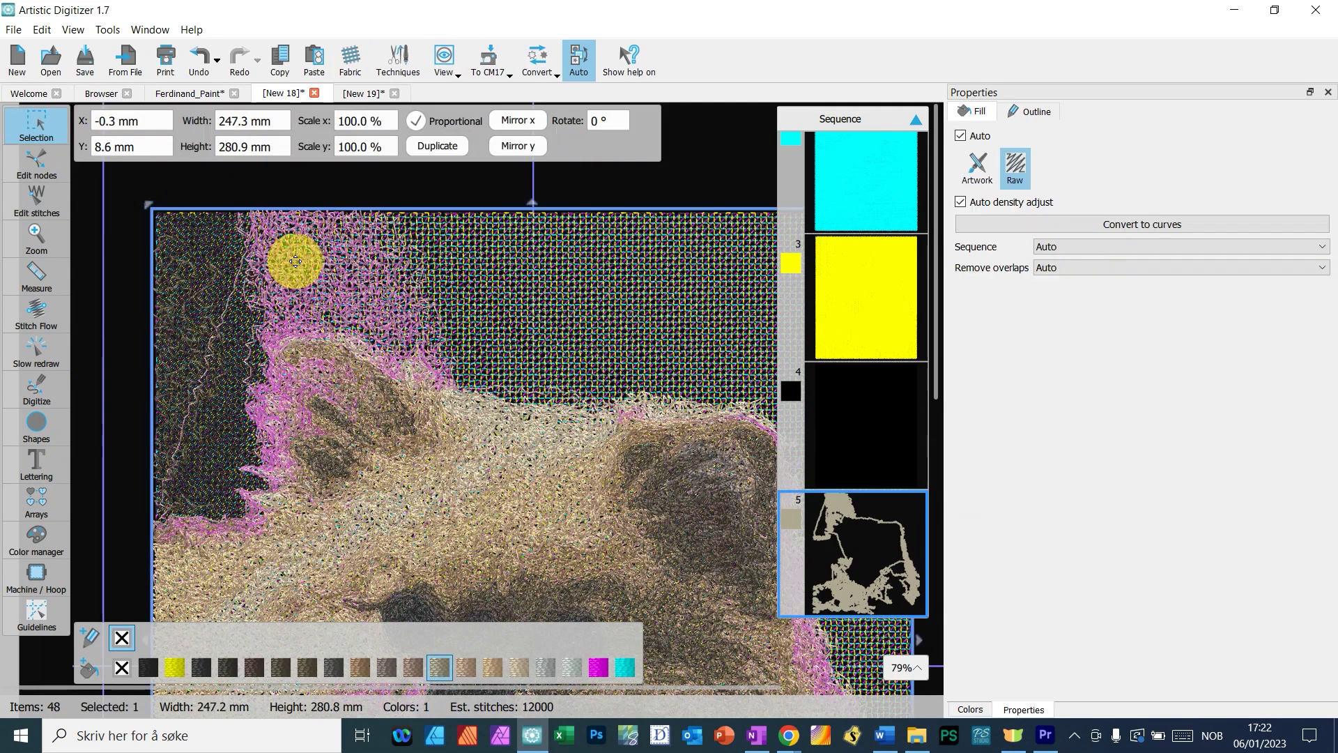
{"action": "left_click", "coordinate": [31, 209]}
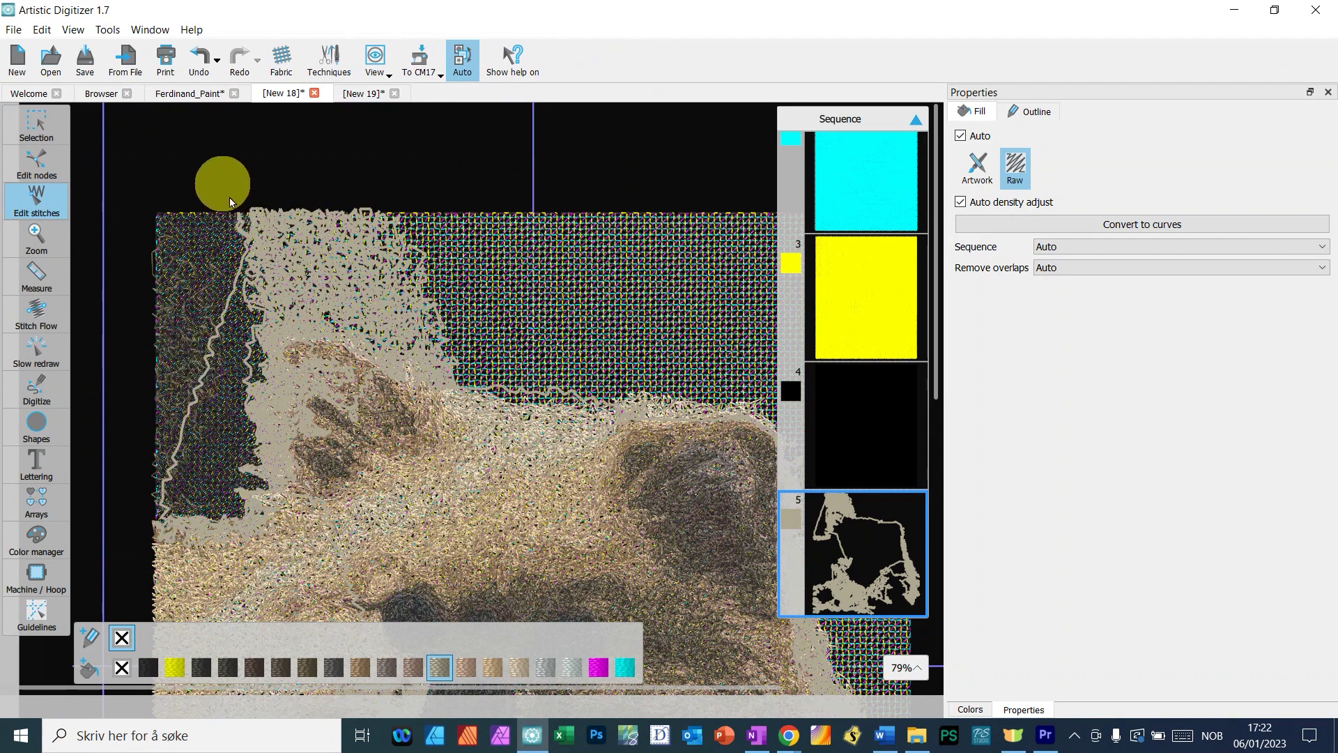
{"action": "left_click_drag", "start_coordinate": [230, 202], "coordinate": [486, 333]}
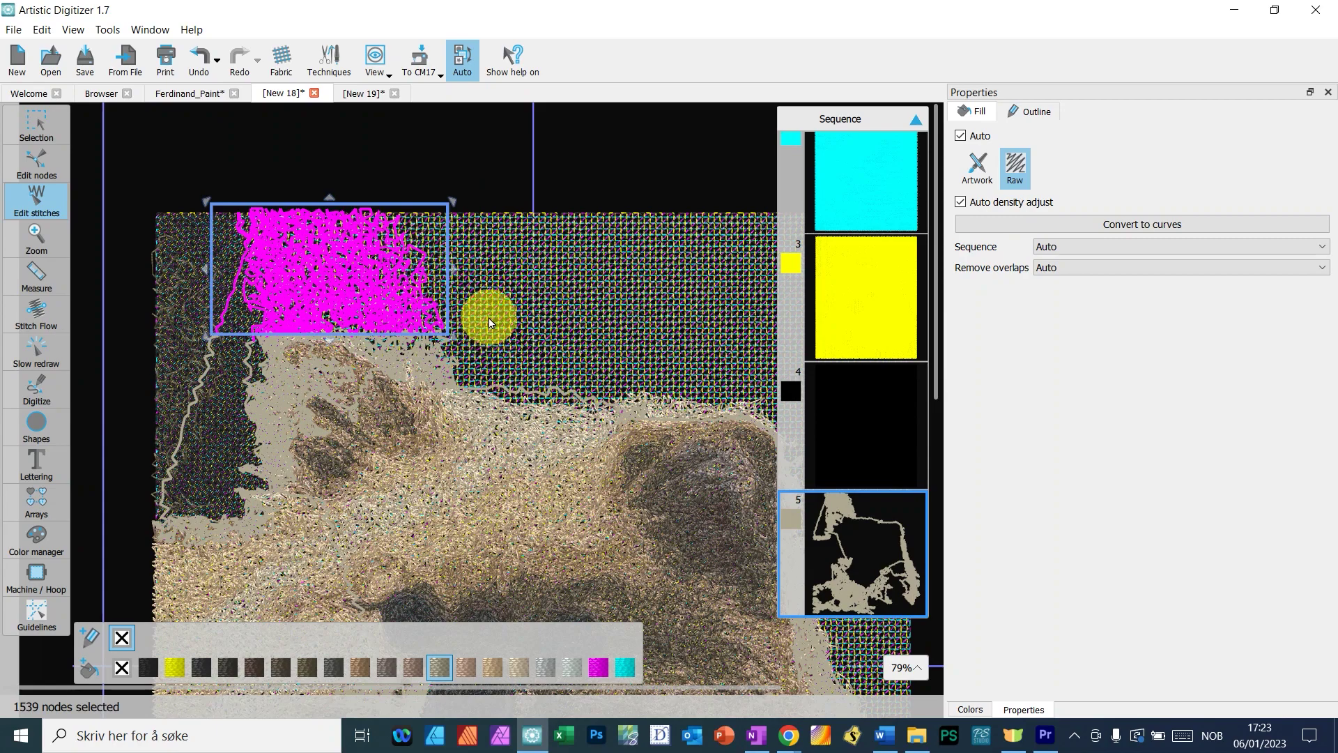
{"action": "key", "text": "Delete"}
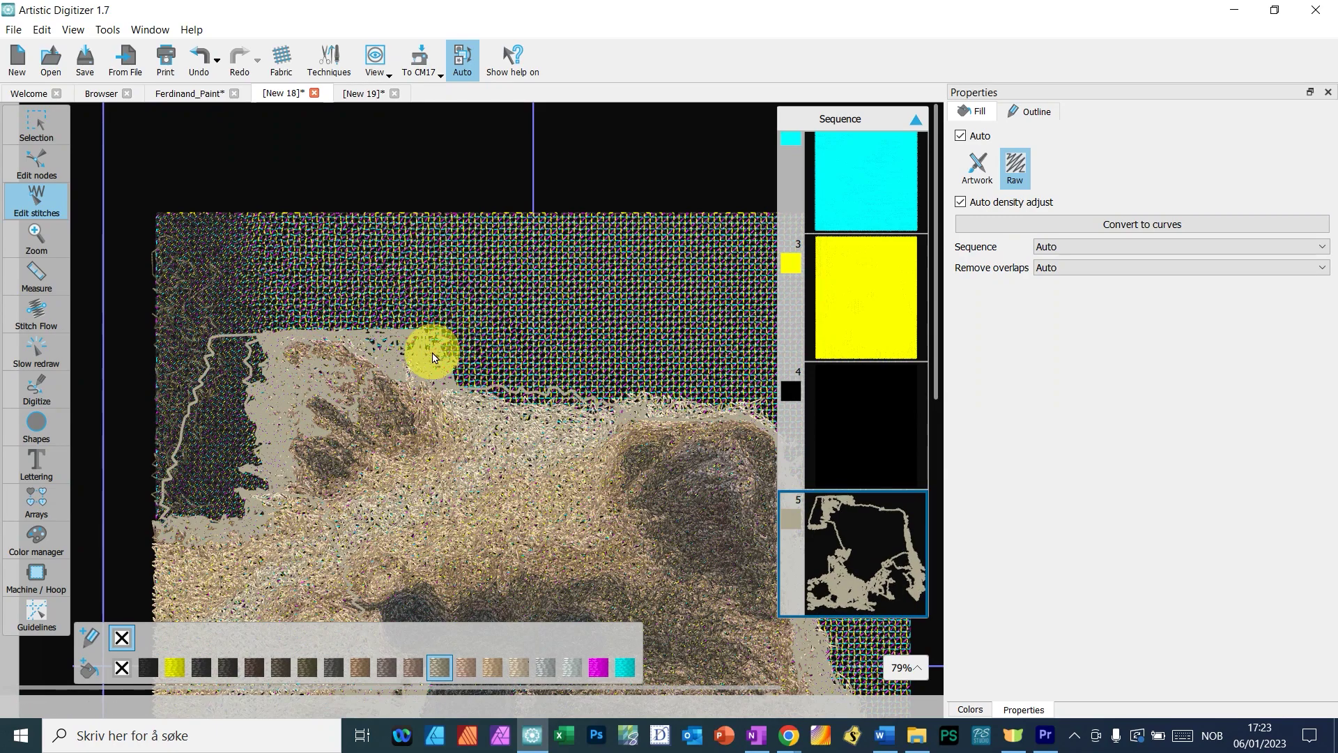
- Delete the leftover grey-beige stitches that spill into the background along the right slope of the same ear
{"action": "scroll", "coordinate": [409, 363], "scroll_direction": "up", "scroll_amount": 3}
{"action": "scroll", "coordinate": [408, 359], "scroll_direction": "up", "scroll_amount": 3}
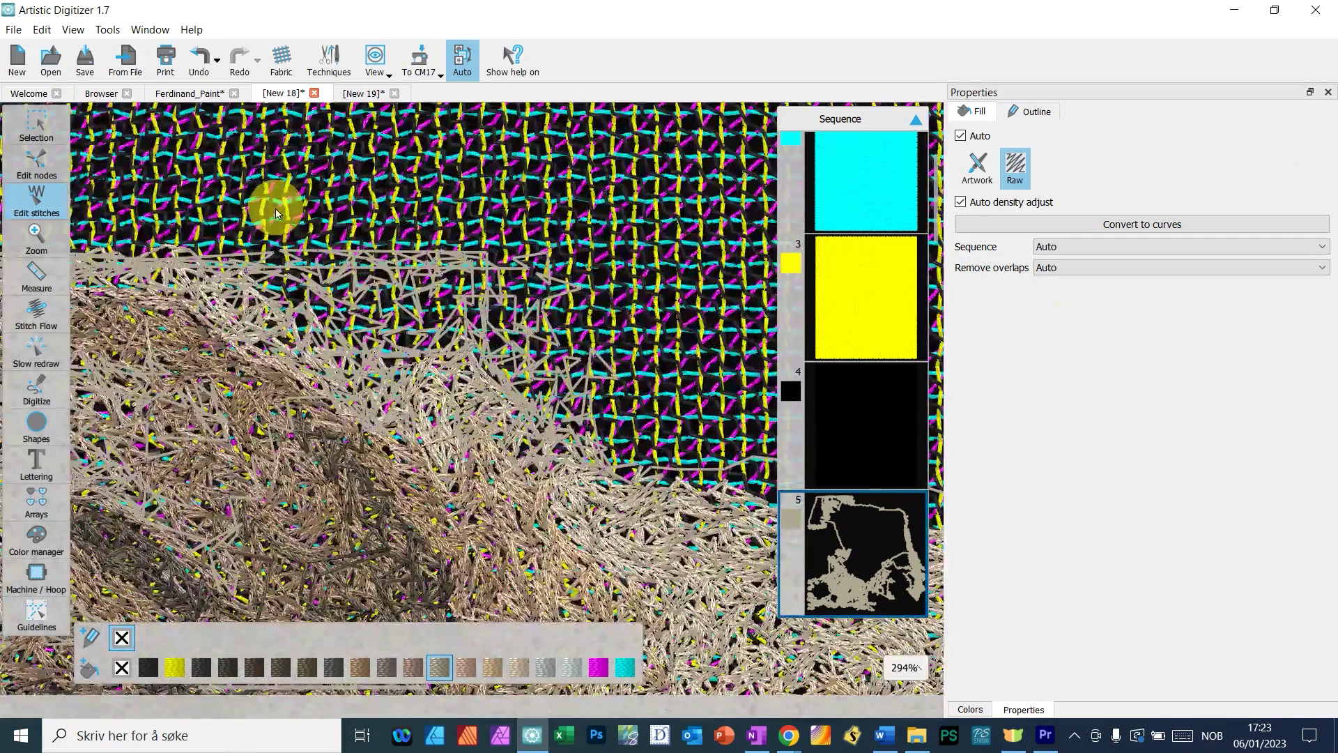
{"action": "left_click_drag", "start_coordinate": [275, 209], "coordinate": [564, 378]}
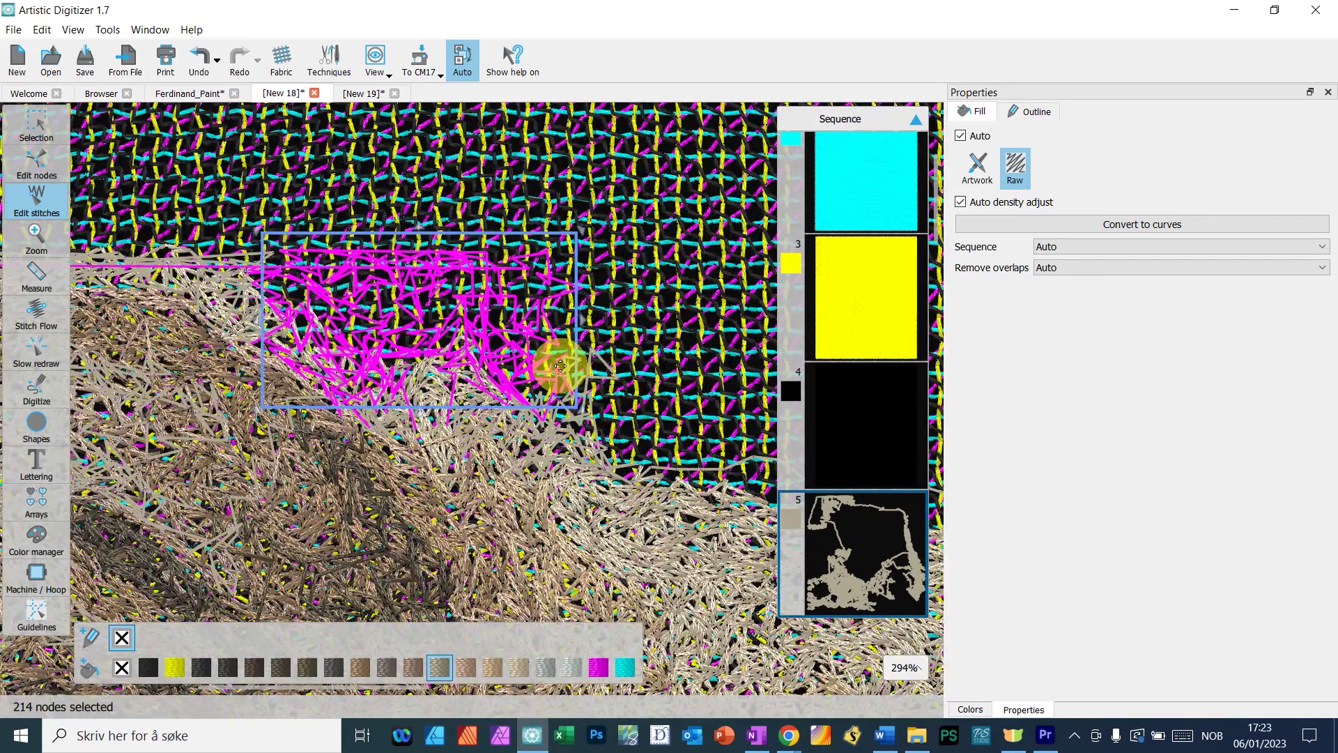
{"action": "key", "text": "Delete"}
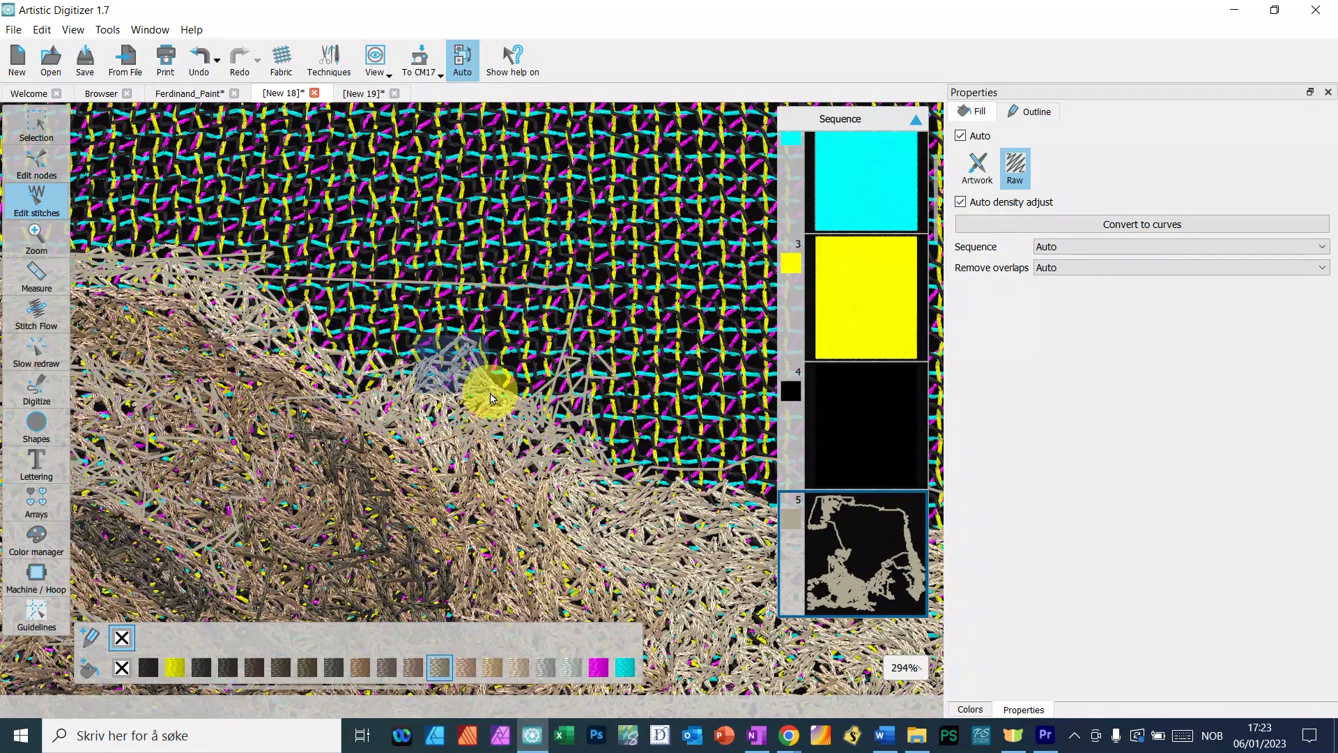
{"action": "left_click", "coordinate": [463, 363]}
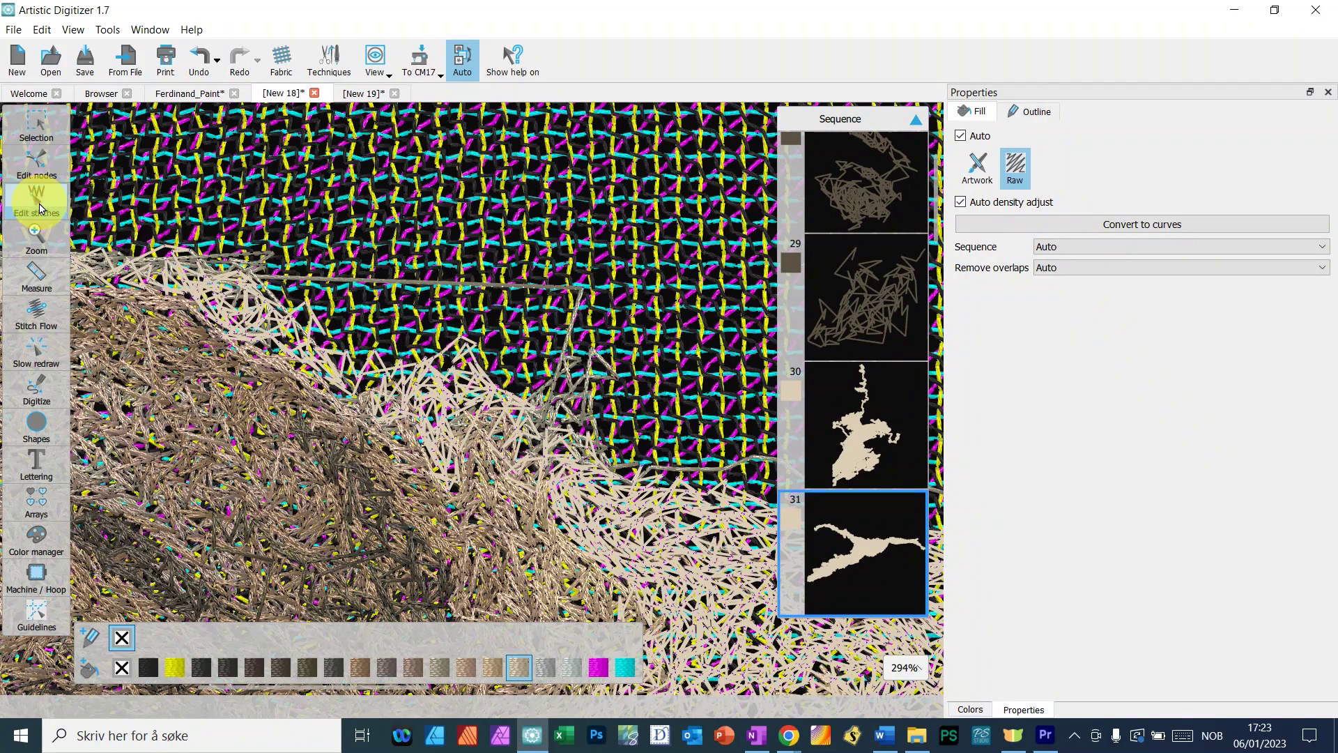
{"action": "left_click", "coordinate": [793, 428]}
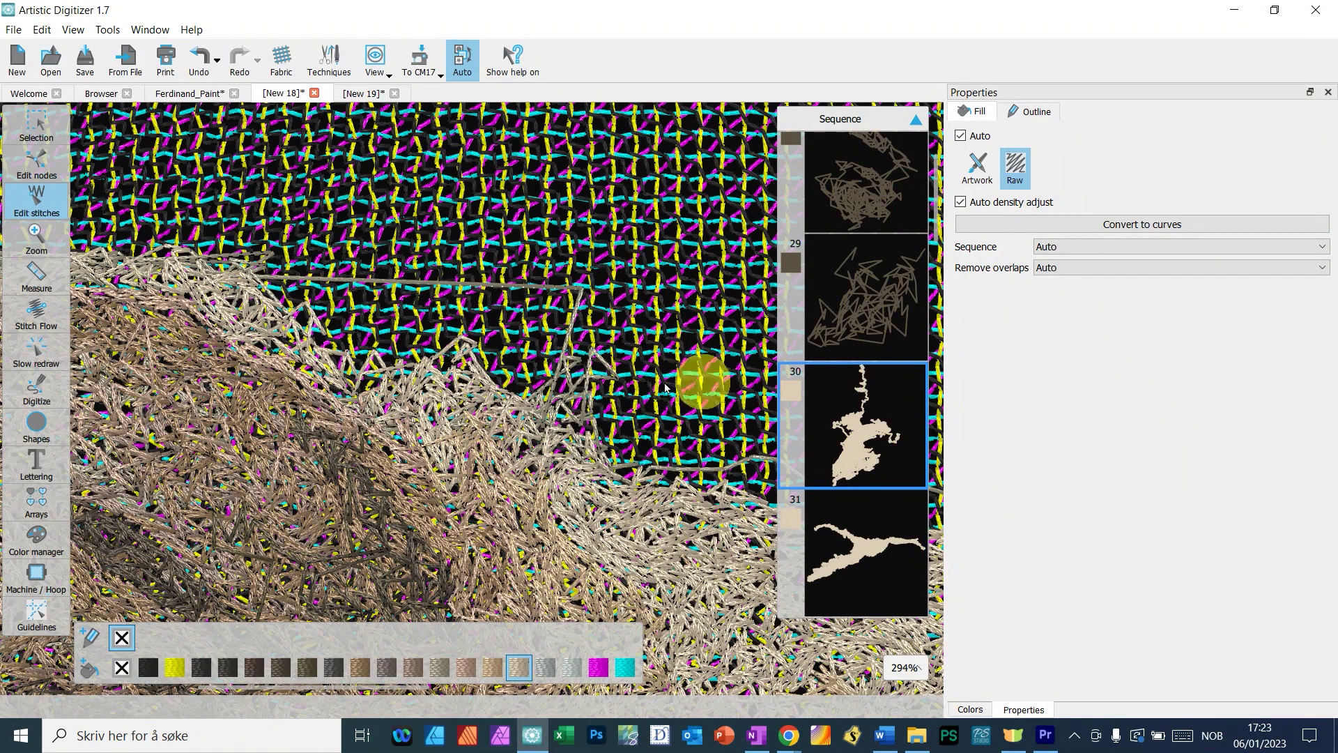
{"action": "scroll", "coordinate": [374, 284], "scroll_direction": "down", "scroll_amount": 5}
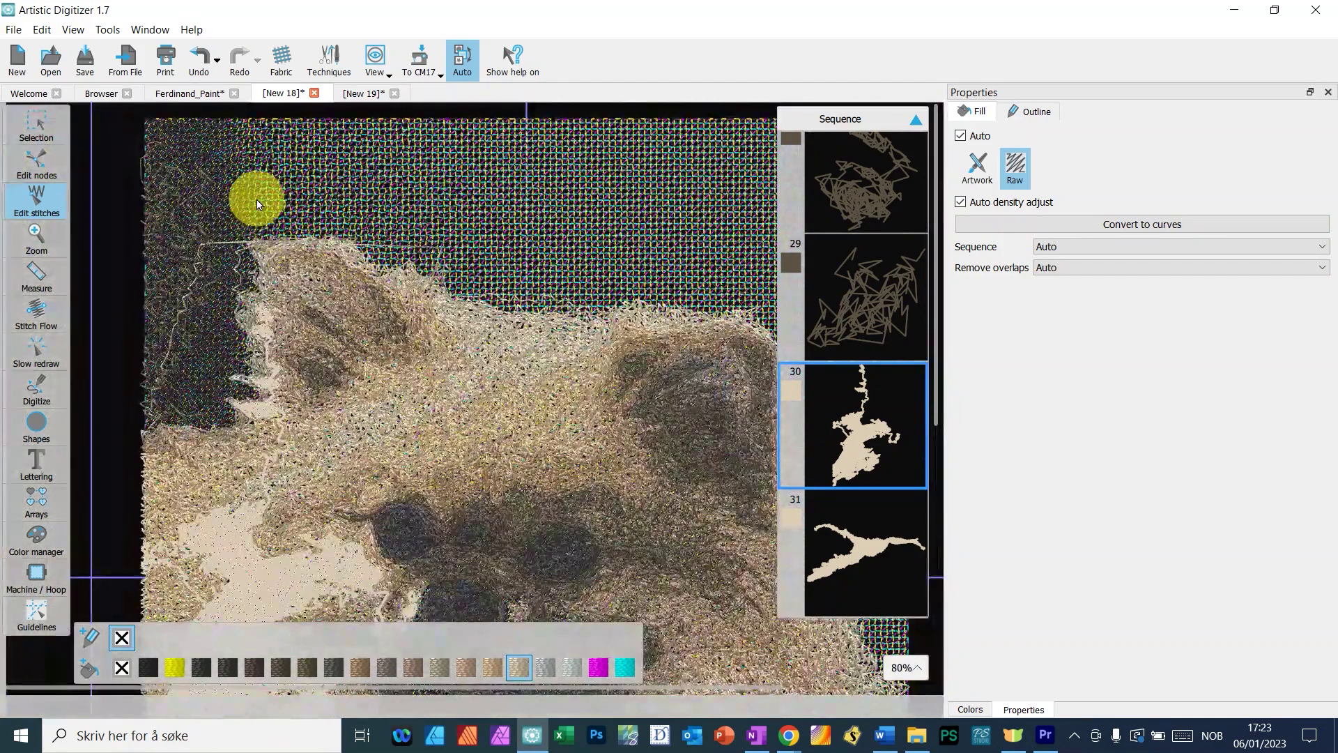
{"action": "left_click_drag", "start_coordinate": [258, 204], "coordinate": [132, 386]}
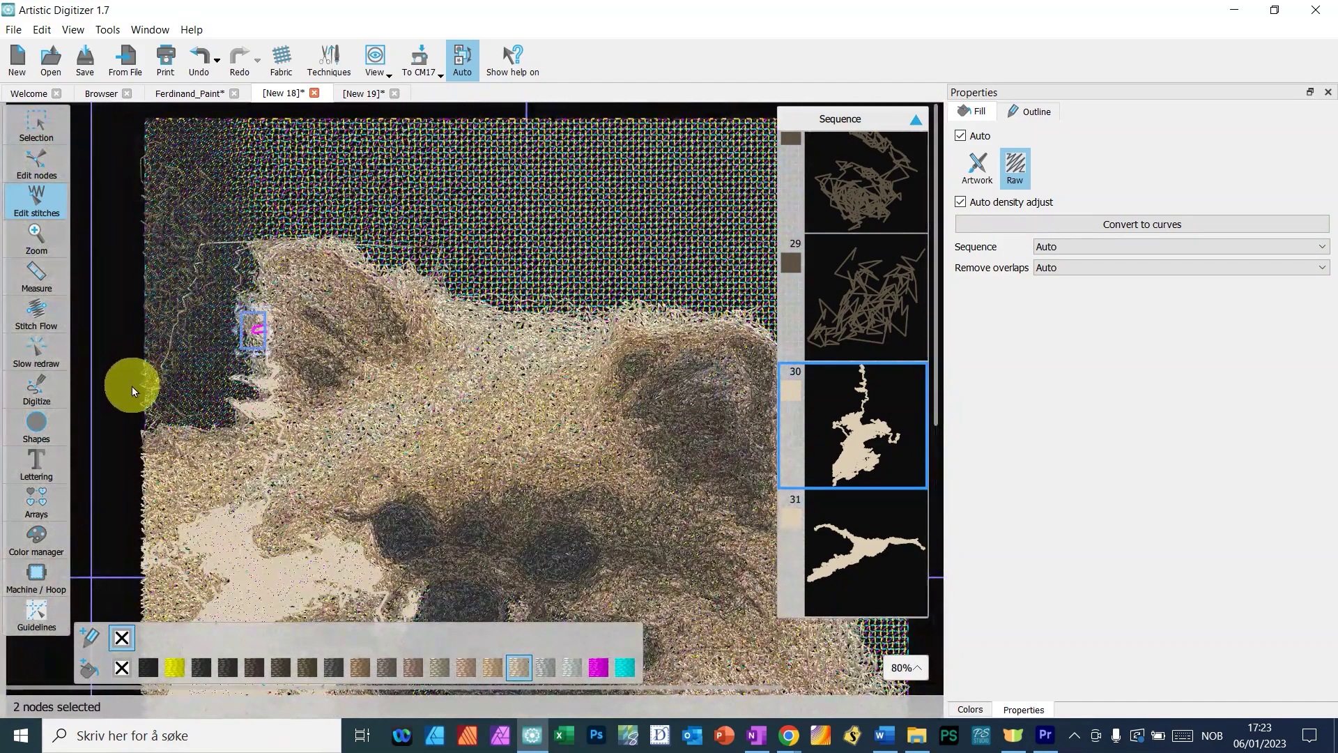
{"action": "left_click", "coordinate": [131, 386]}
- Delete the grey-beige stitch line that zigzags down the dark background to the left of the ear
{"action": "left_click", "coordinate": [165, 361]}
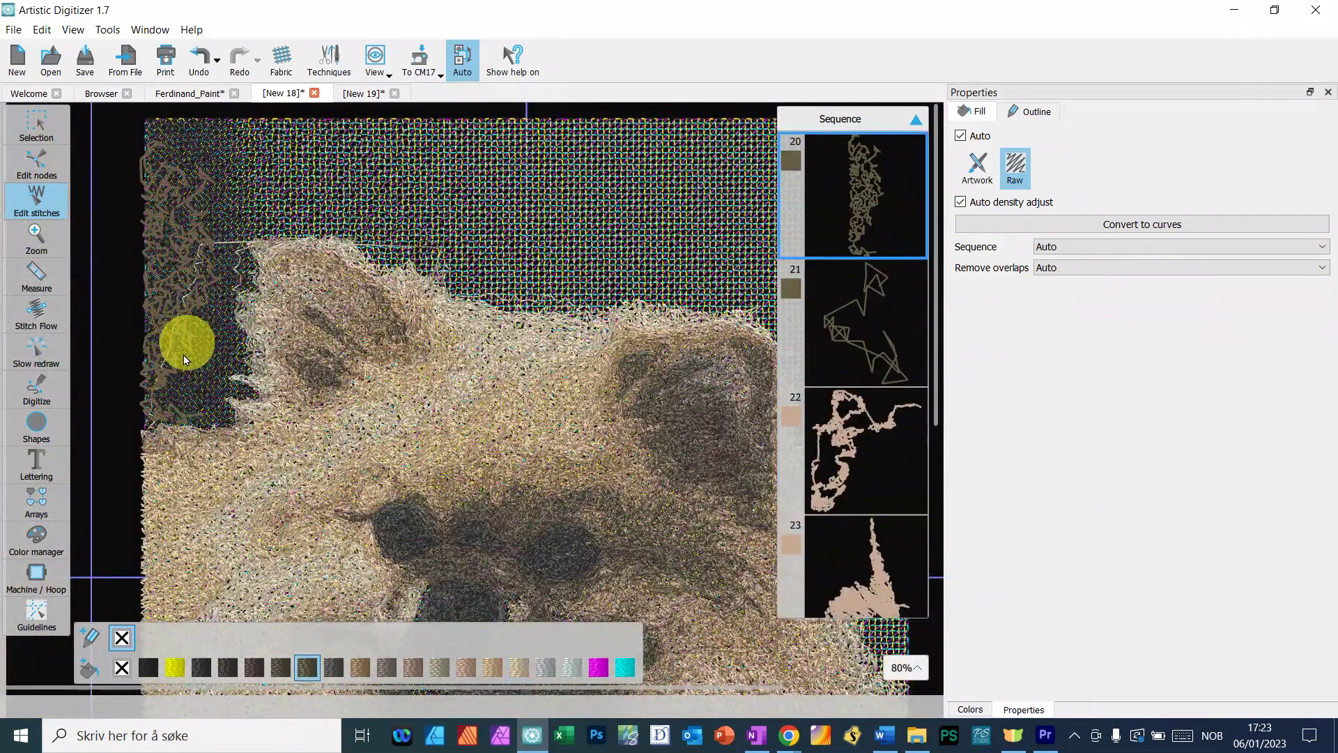
{"action": "scroll", "coordinate": [174, 334], "scroll_direction": "up", "scroll_amount": 3}
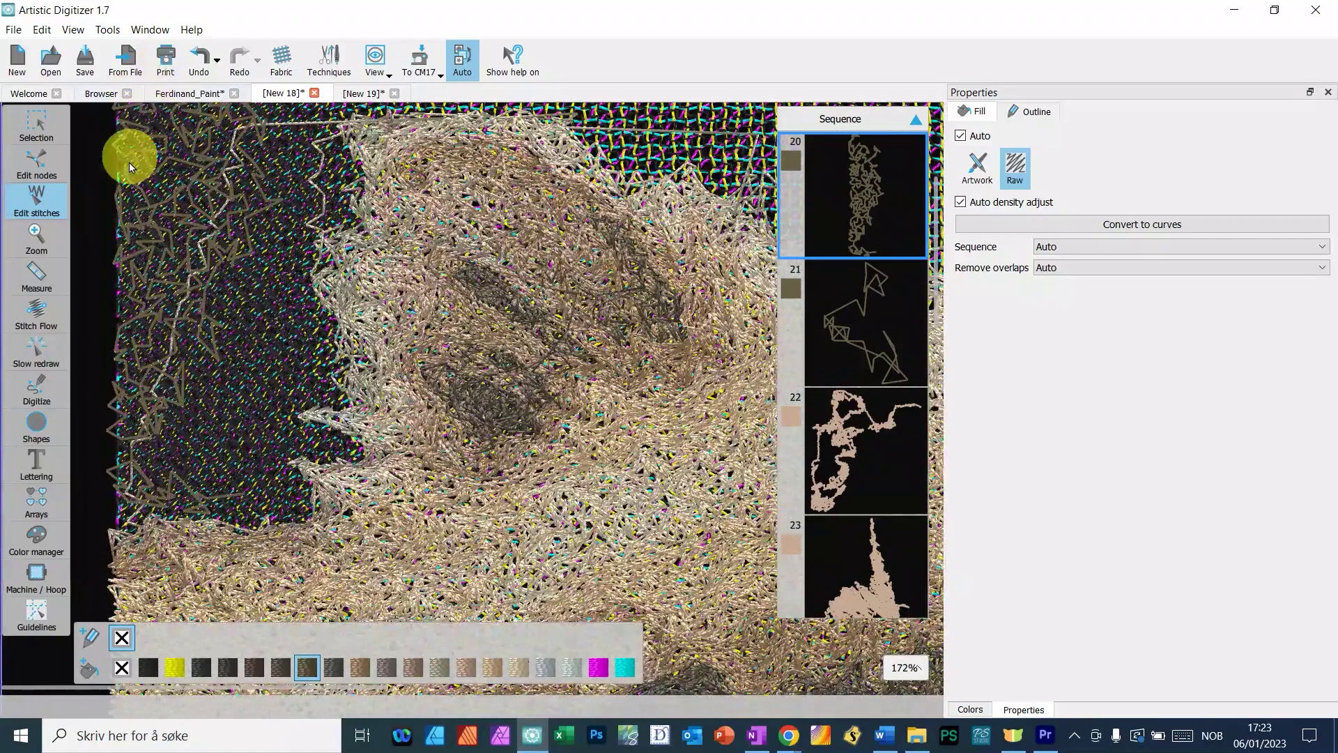
{"action": "left_click", "coordinate": [199, 243]}
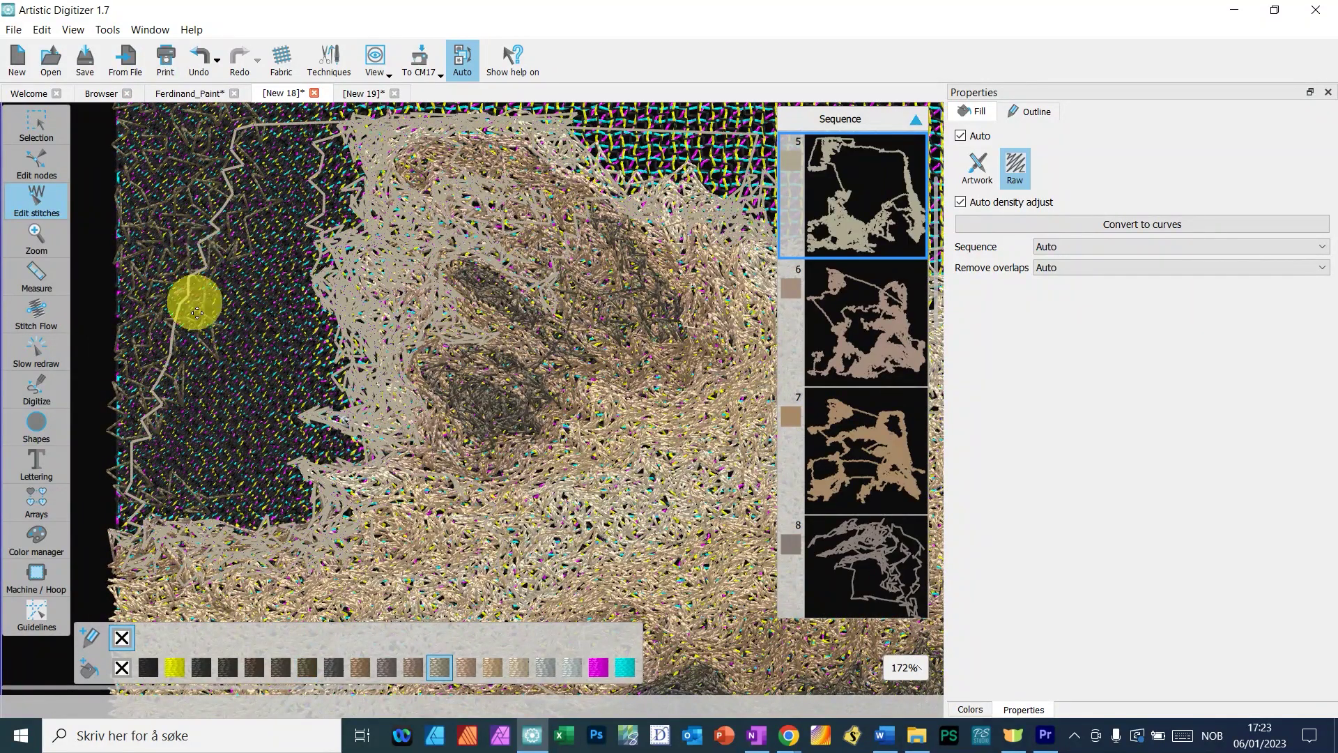
{"action": "scroll", "coordinate": [122, 556], "scroll_direction": "up", "scroll_amount": 1}
{"action": "left_click_drag", "start_coordinate": [83, 591], "coordinate": [297, 155]}
{"action": "key", "text": "Delete"}
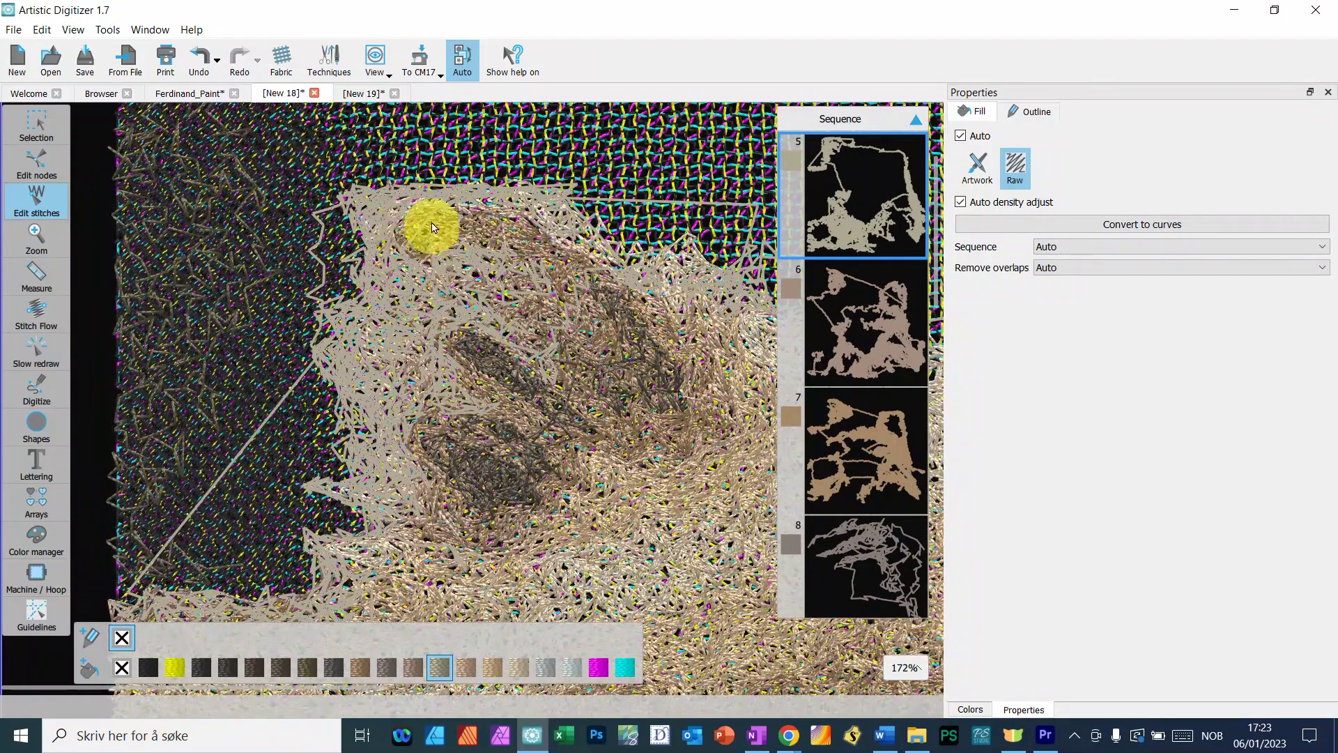
- Delete the olive-brown section covering the narrow background strip to the left of the dog's ear
{"action": "scroll", "coordinate": [278, 415], "scroll_direction": "down", "scroll_amount": 2}
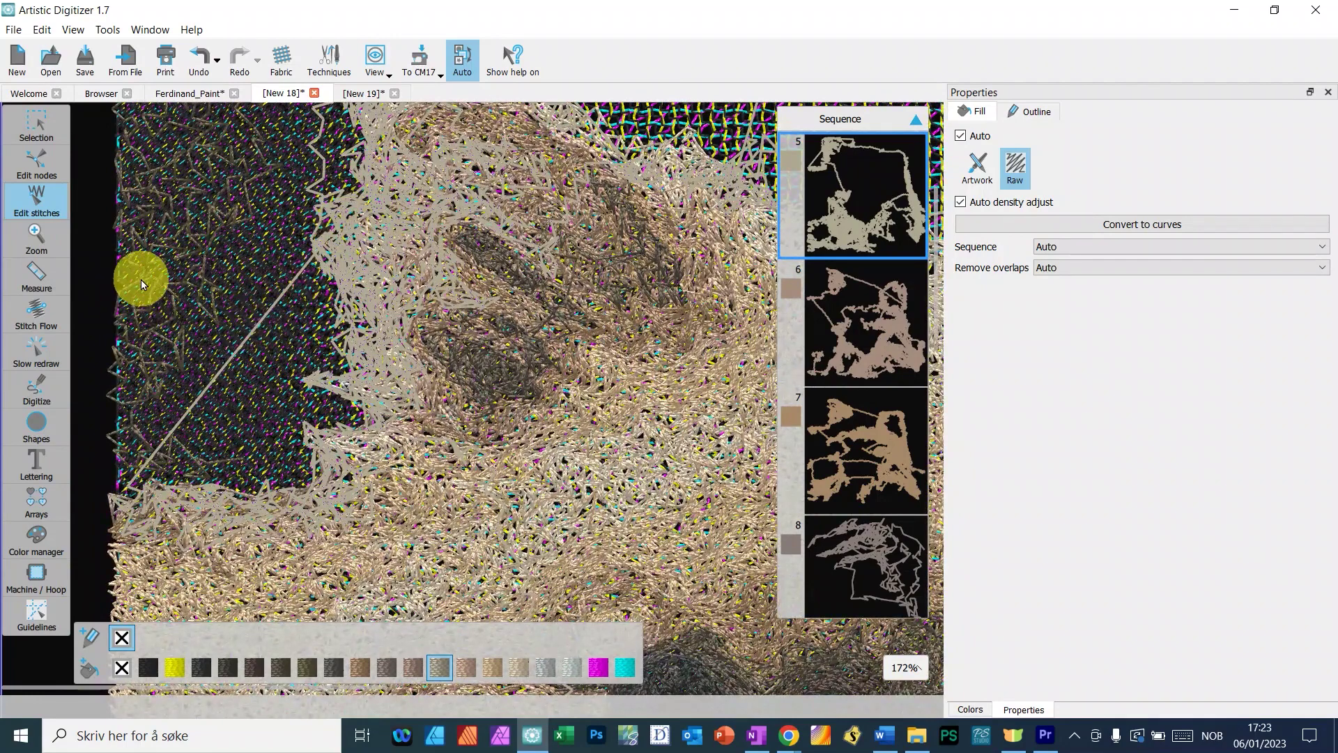
{"action": "left_click", "coordinate": [138, 252]}
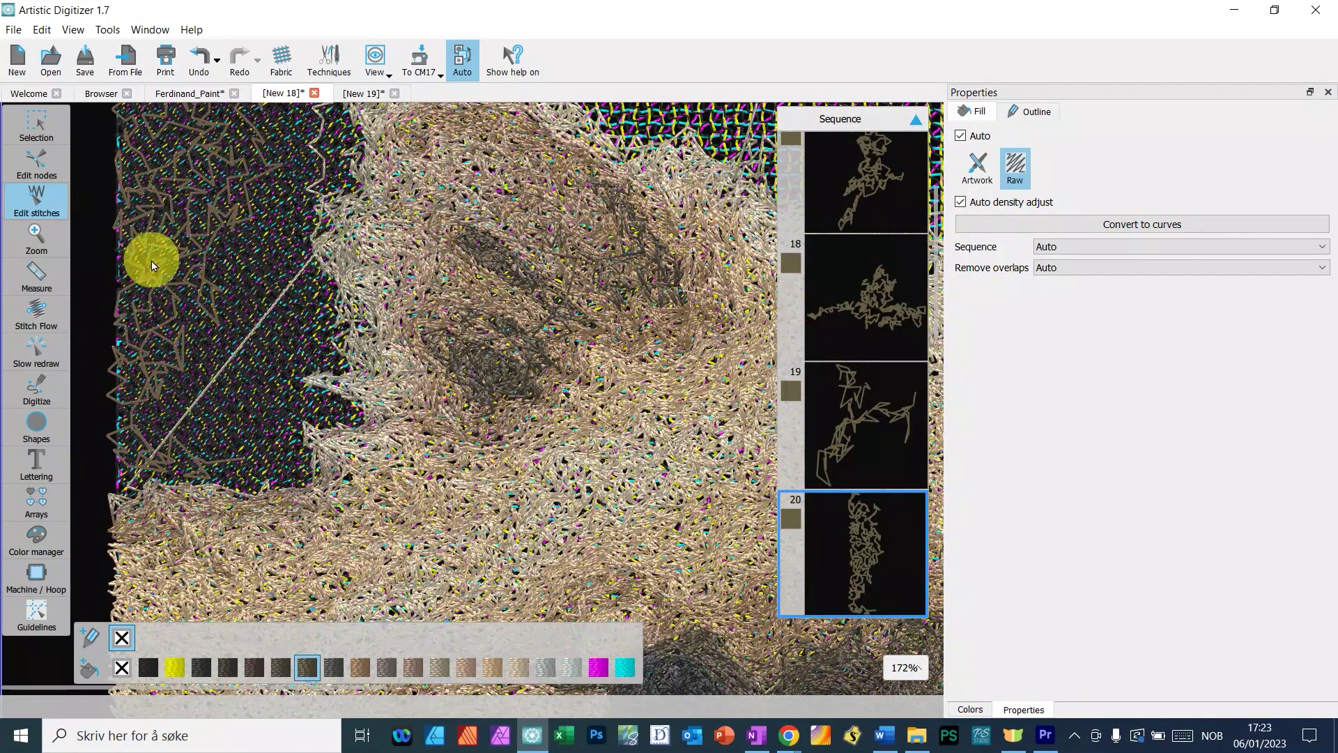
{"action": "scroll", "coordinate": [147, 261], "scroll_direction": "up", "scroll_amount": 3}
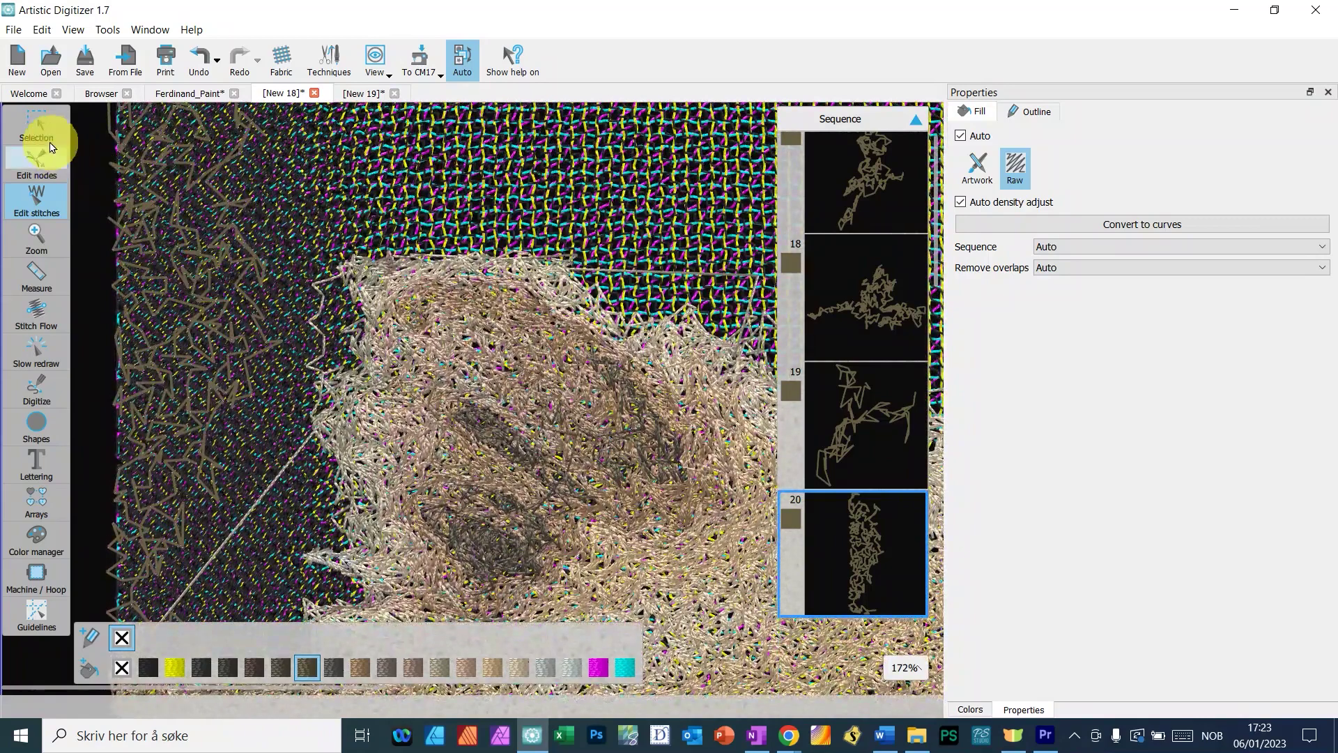
{"action": "left_click", "coordinate": [35, 129]}
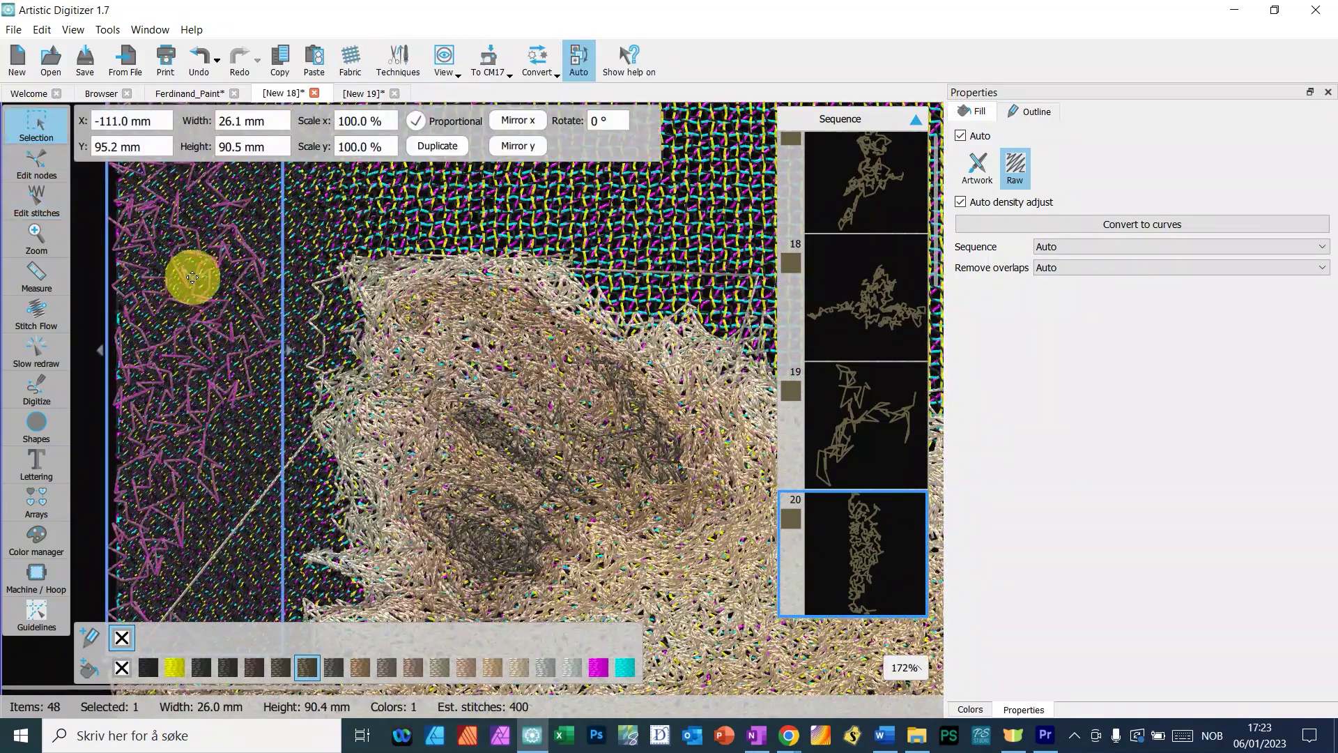
{"action": "scroll", "coordinate": [149, 379], "scroll_direction": "down", "scroll_amount": 2}
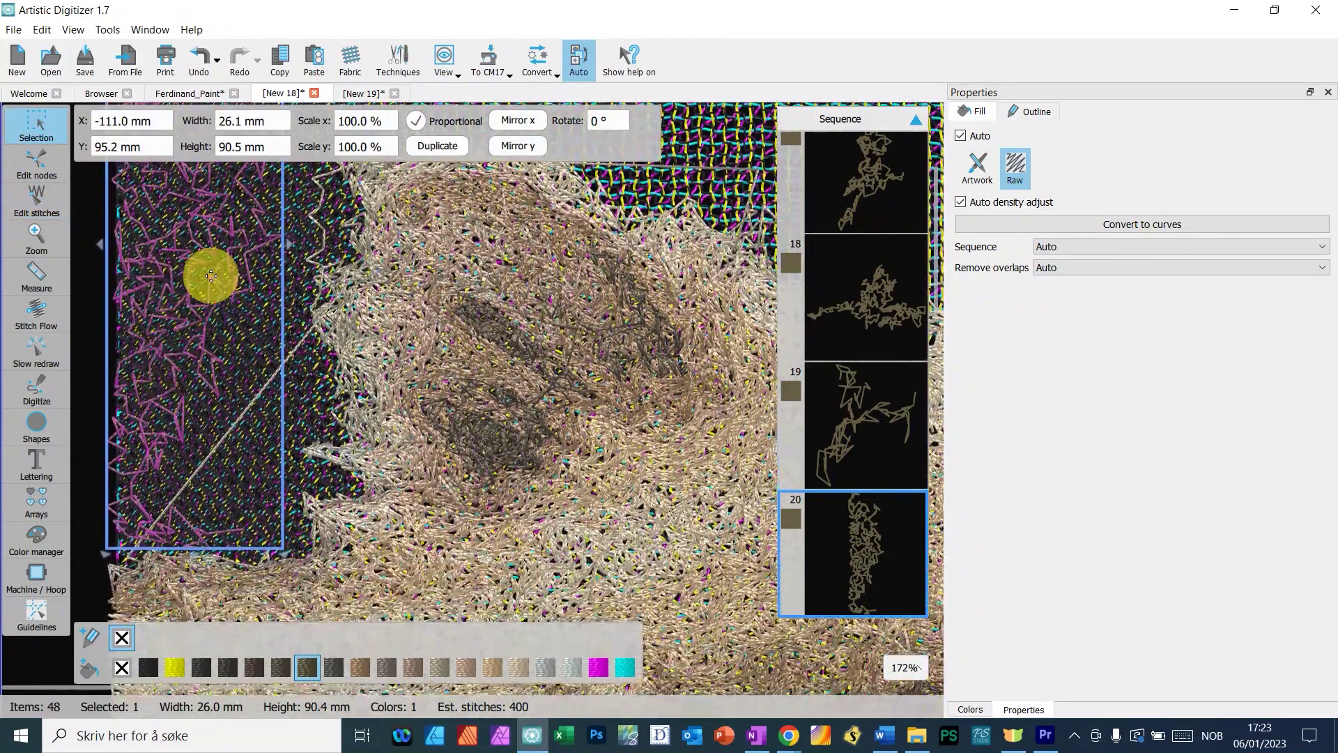
{"action": "scroll", "coordinate": [299, 254], "scroll_direction": "down", "scroll_amount": 5}
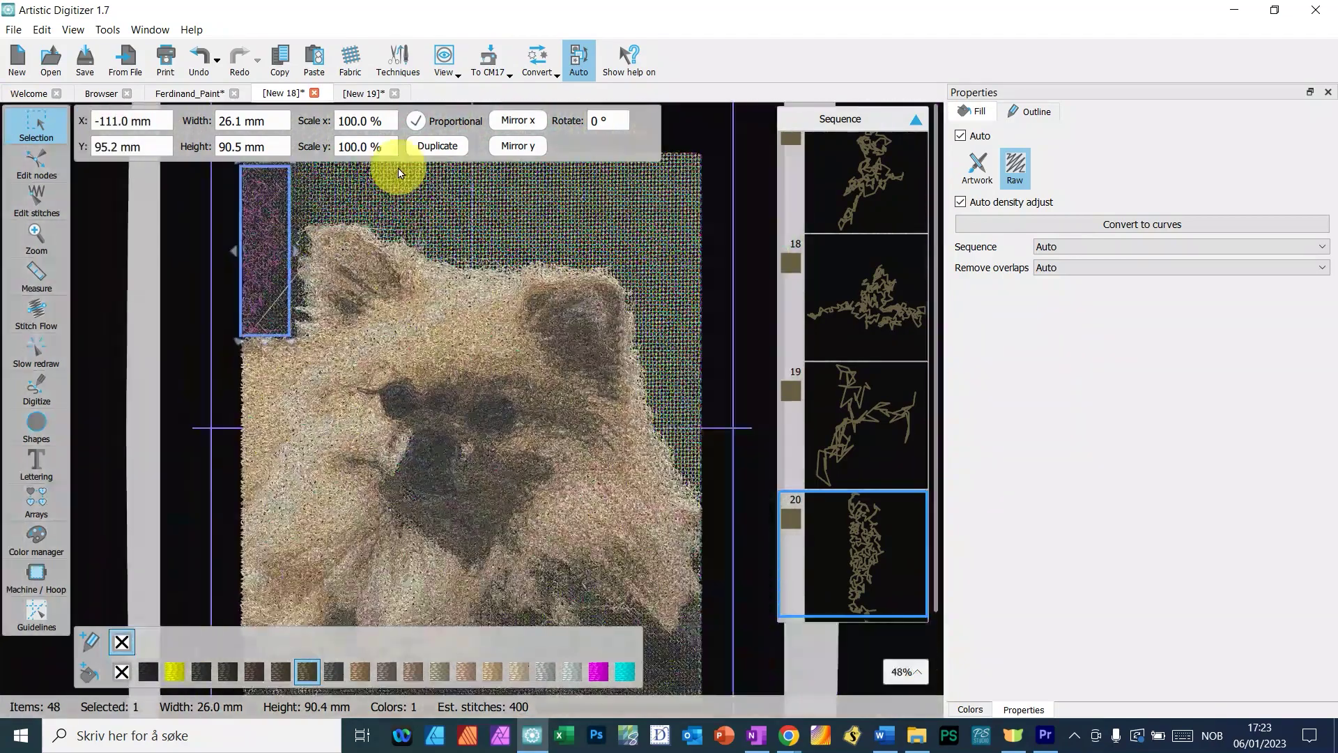
{"action": "scroll", "coordinate": [375, 181], "scroll_direction": "up", "scroll_amount": 1}
{"action": "key", "text": "Delete"}
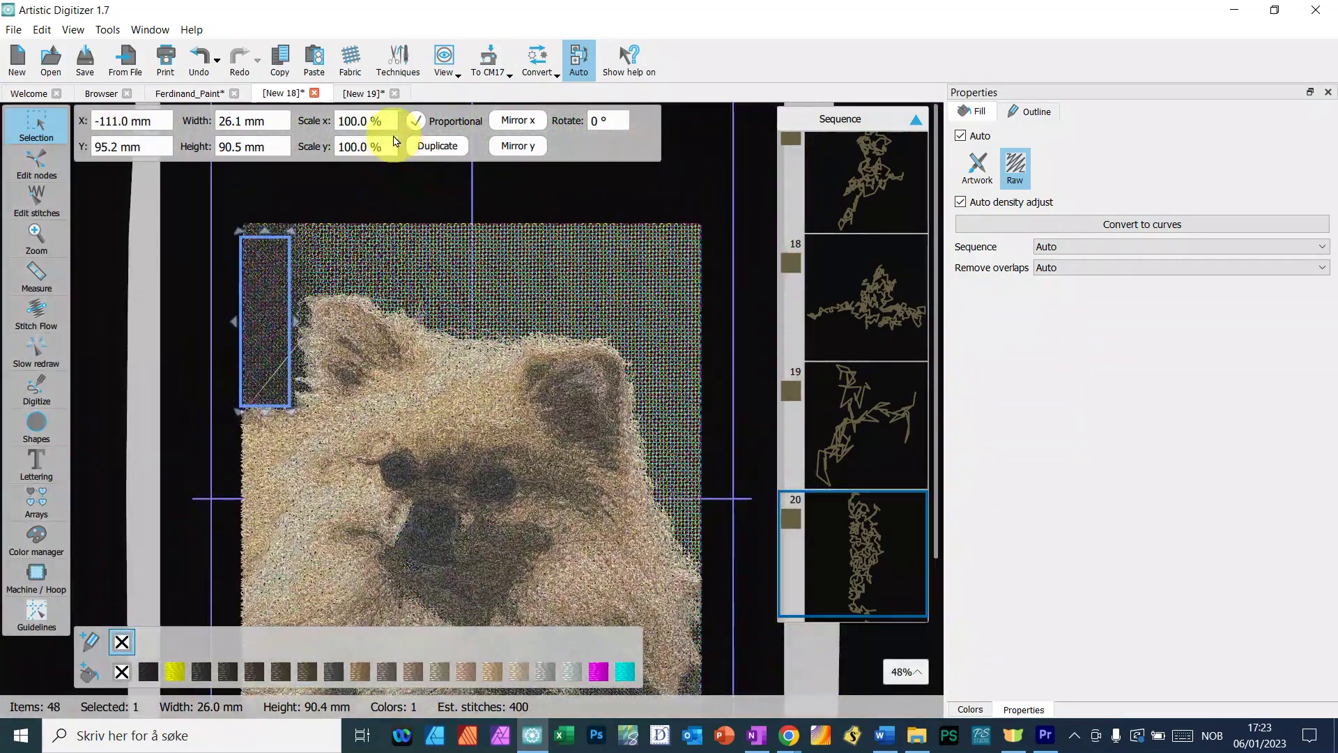
- Delete the pinkish-brown stitches along the fur's upper edge below the dark background strip beside the left-hand ear, using Edit stitches
{"action": "scroll", "coordinate": [481, 310], "scroll_direction": "down", "scroll_amount": 3}
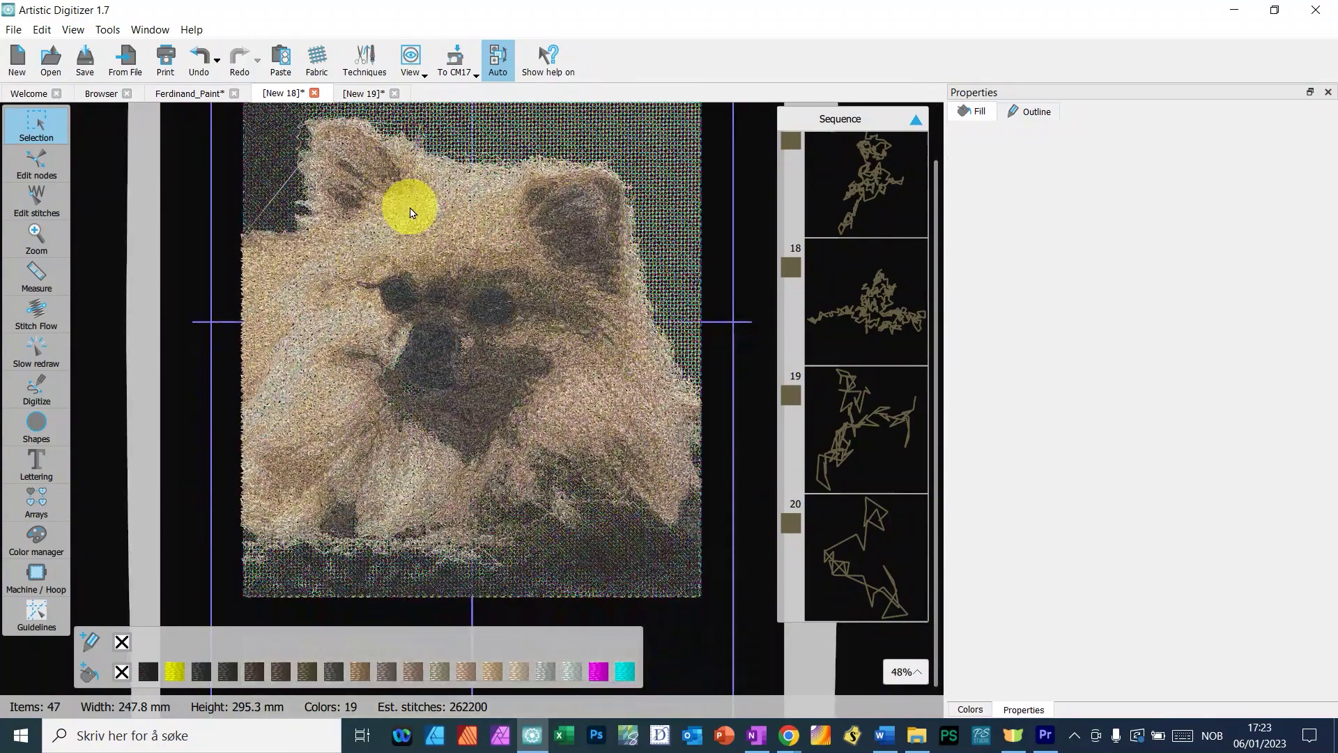
{"action": "scroll", "coordinate": [273, 258], "scroll_direction": "up", "scroll_amount": 8}
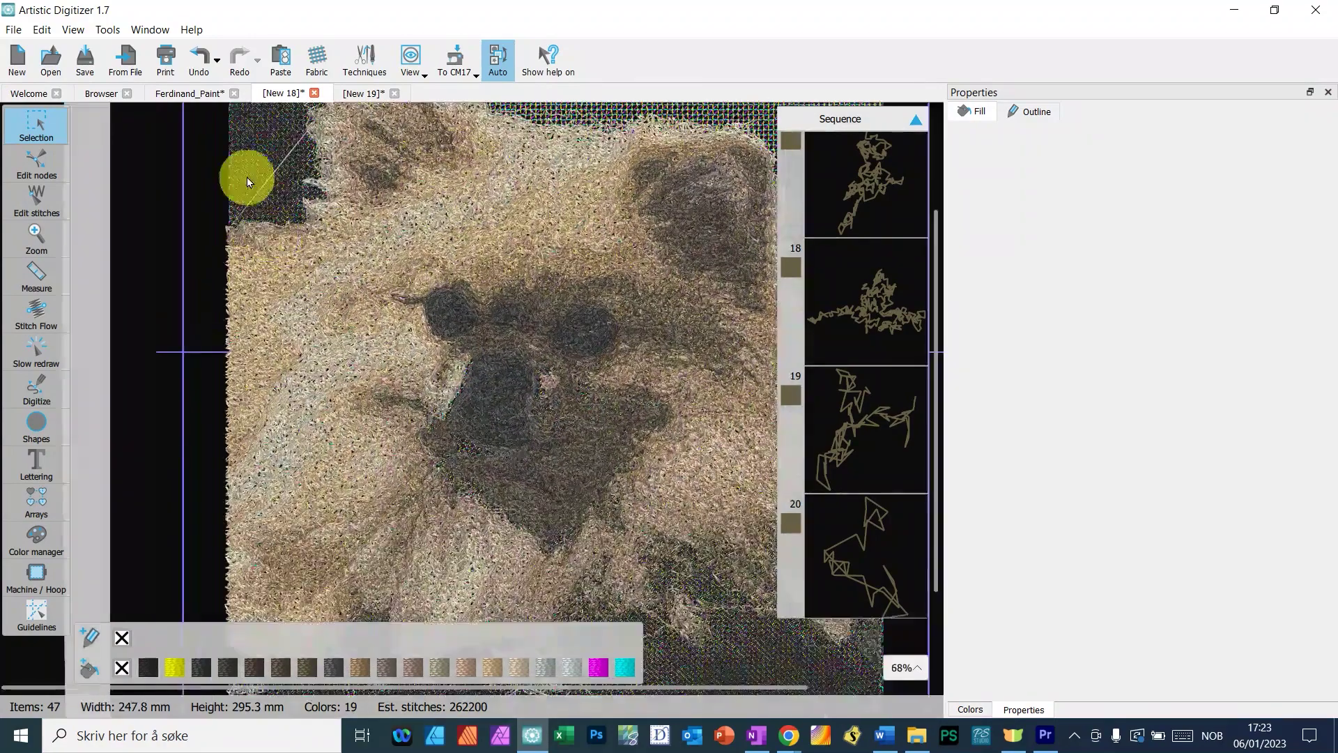
{"action": "scroll", "coordinate": [258, 249], "scroll_direction": "up", "scroll_amount": 1}
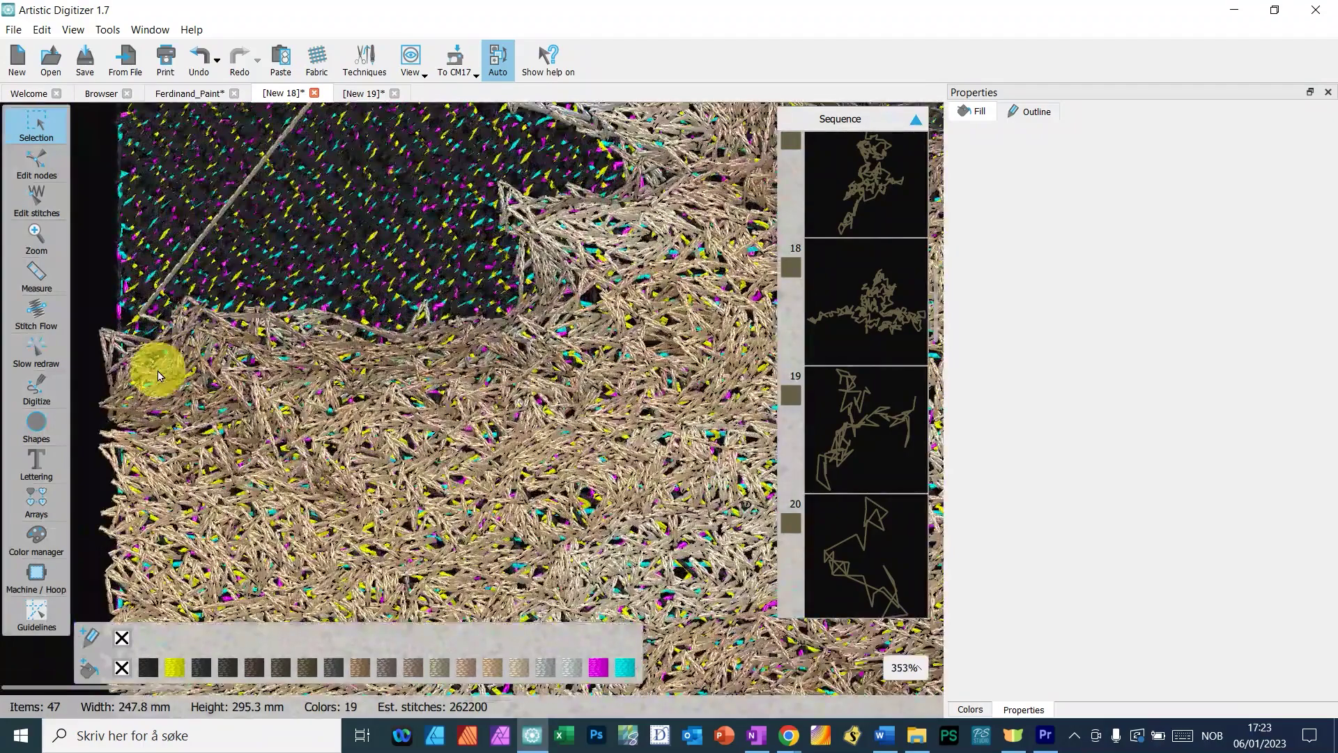
{"action": "left_click", "coordinate": [155, 370]}
{"action": "left_click", "coordinate": [121, 345]}
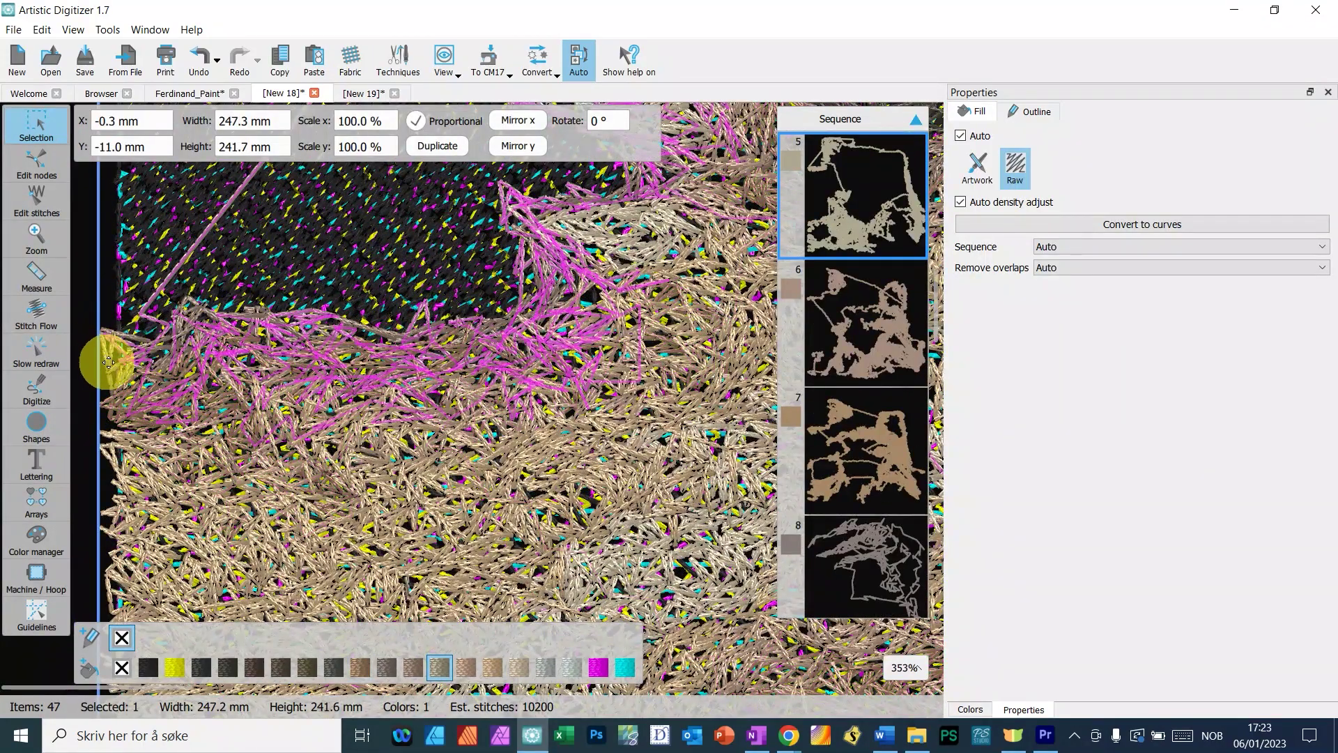
{"action": "scroll", "coordinate": [209, 320], "scroll_direction": "up", "scroll_amount": 4}
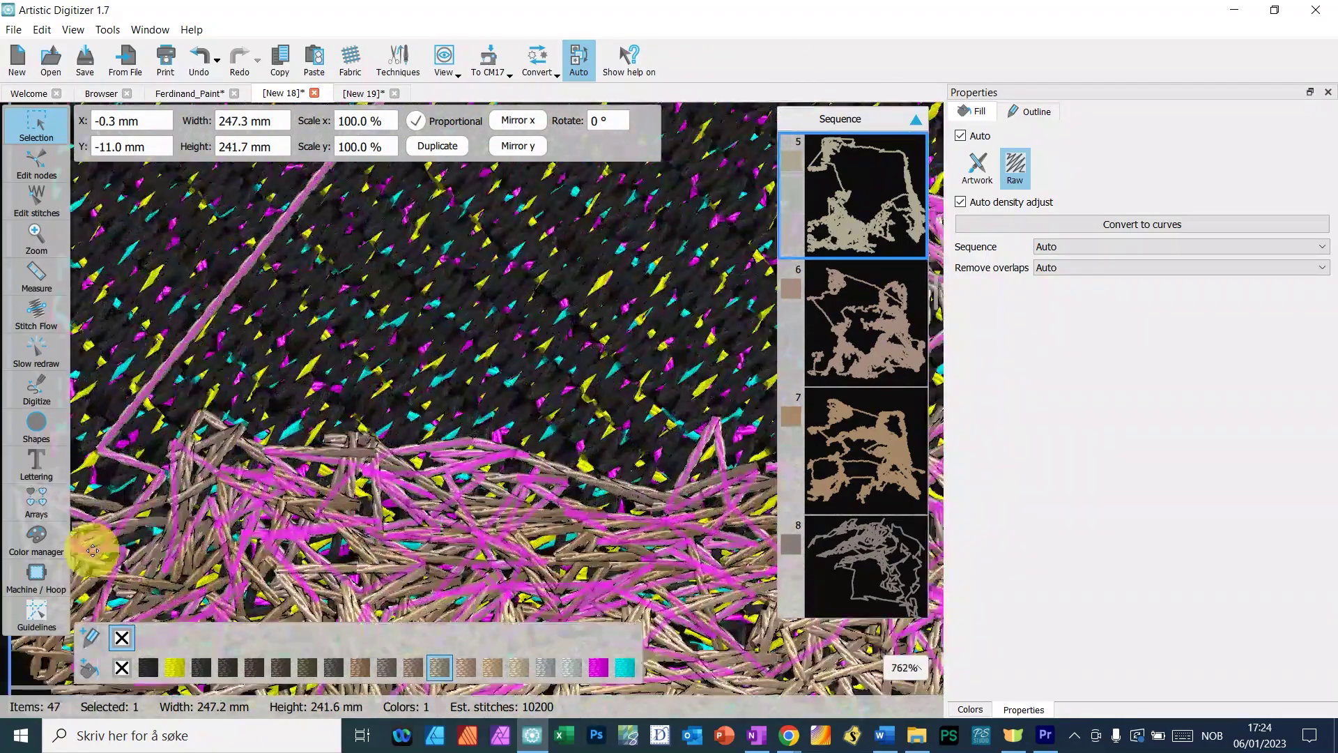
{"action": "left_click", "coordinate": [218, 426]}
{"action": "scroll", "coordinate": [287, 380], "scroll_direction": "down", "scroll_amount": 8}
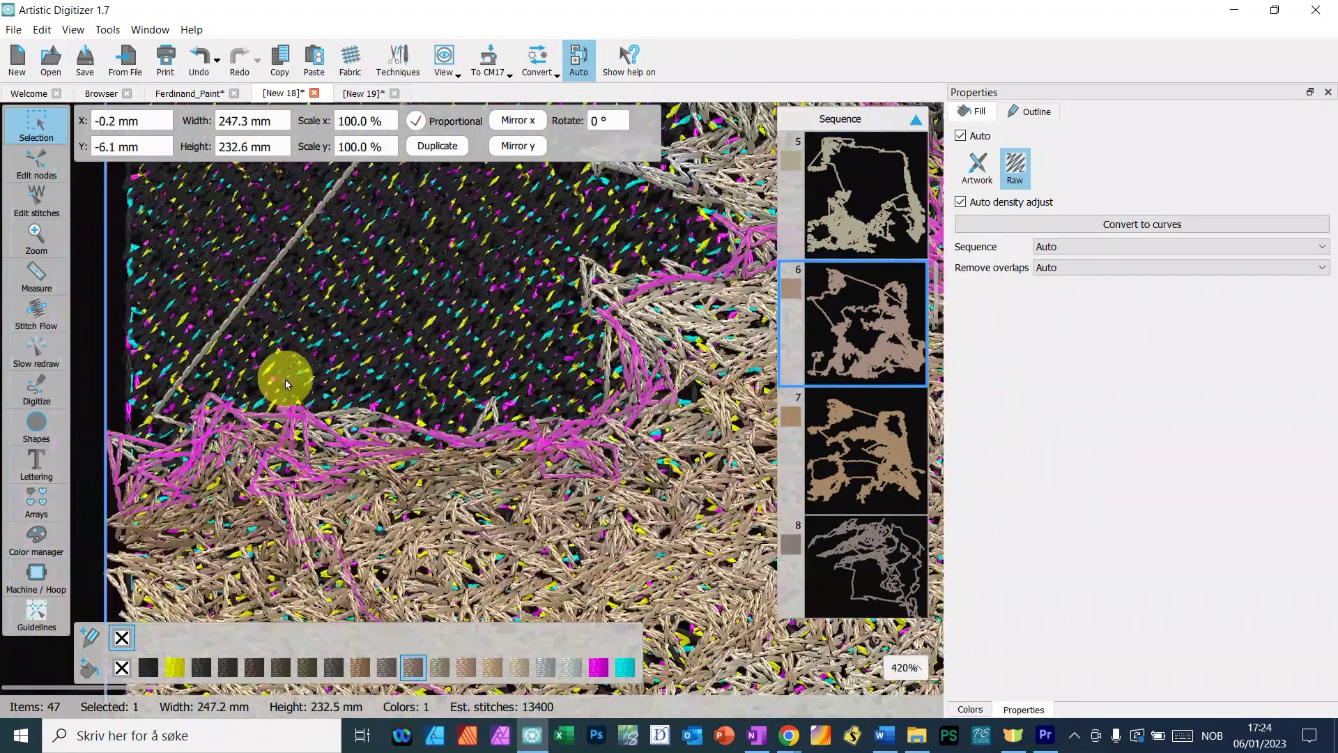
{"action": "scroll", "coordinate": [271, 386], "scroll_direction": "down", "scroll_amount": 2}
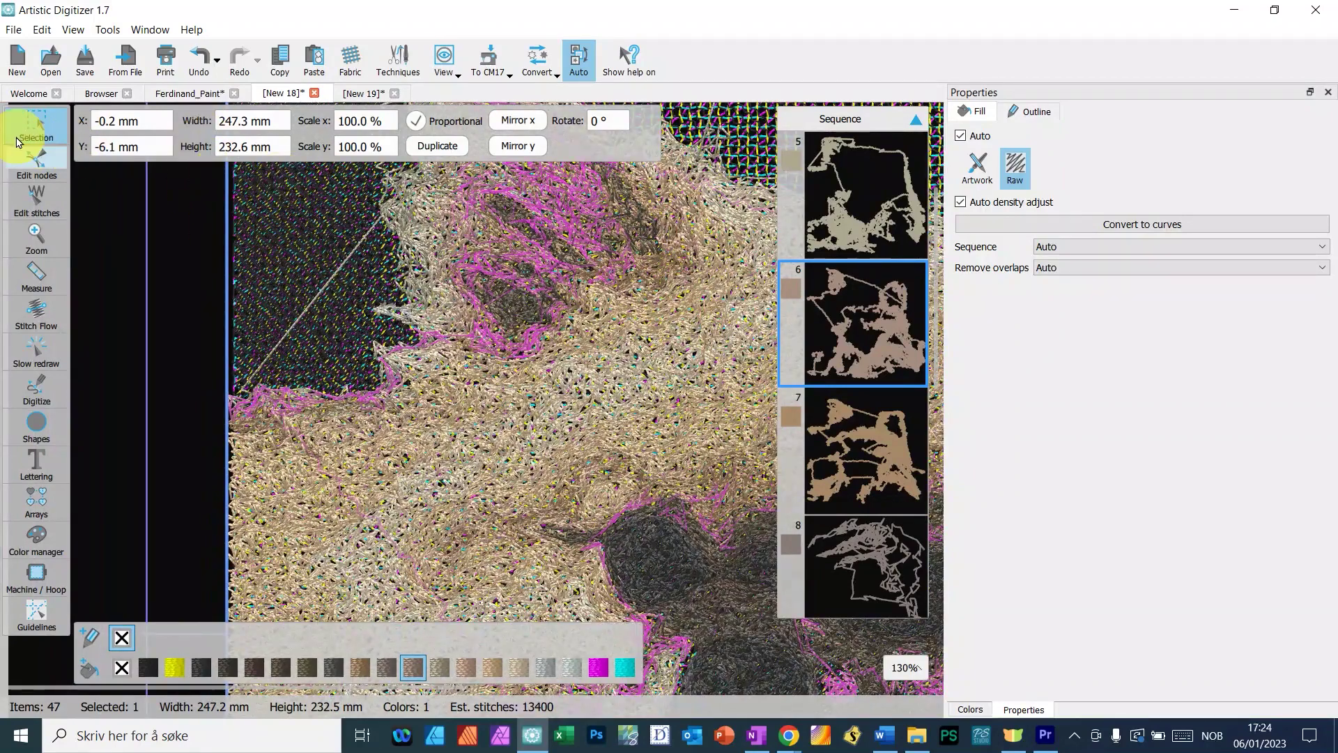
{"action": "left_click", "coordinate": [27, 201]}
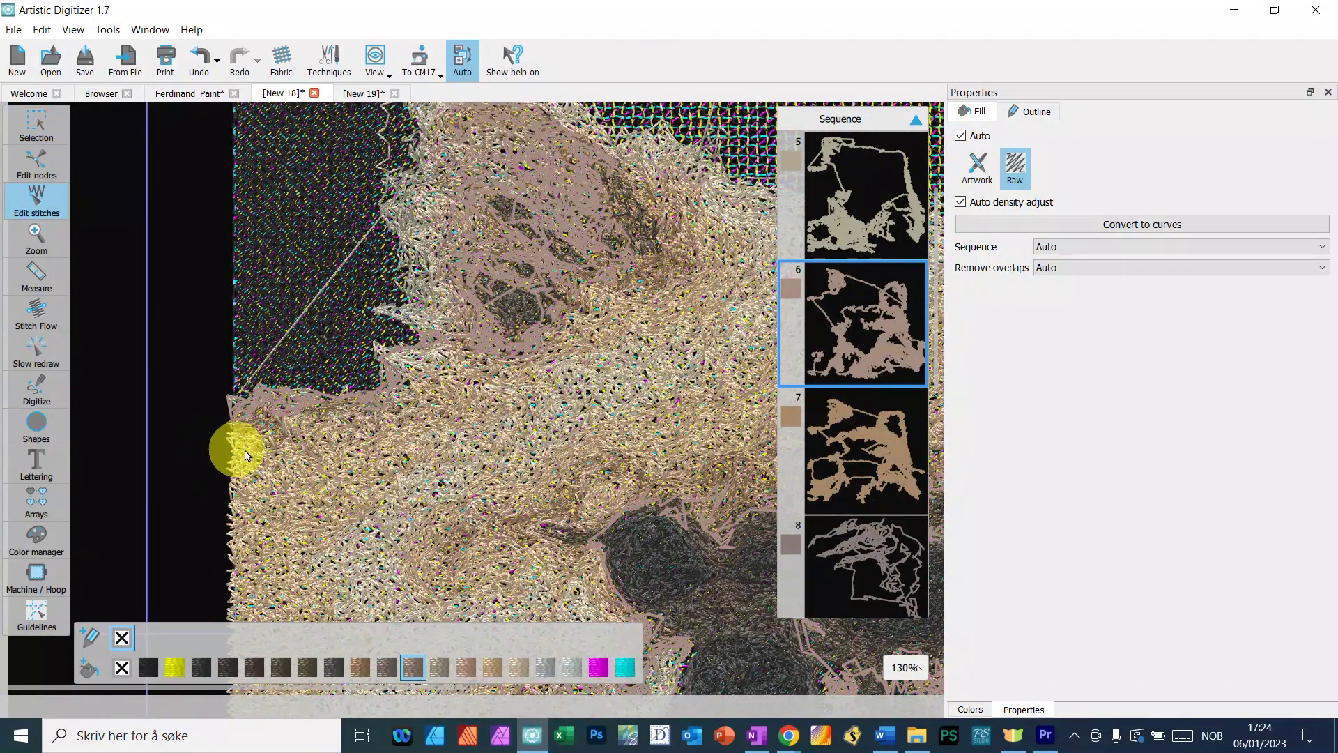
{"action": "left_click_drag", "start_coordinate": [216, 443], "coordinate": [374, 311]}
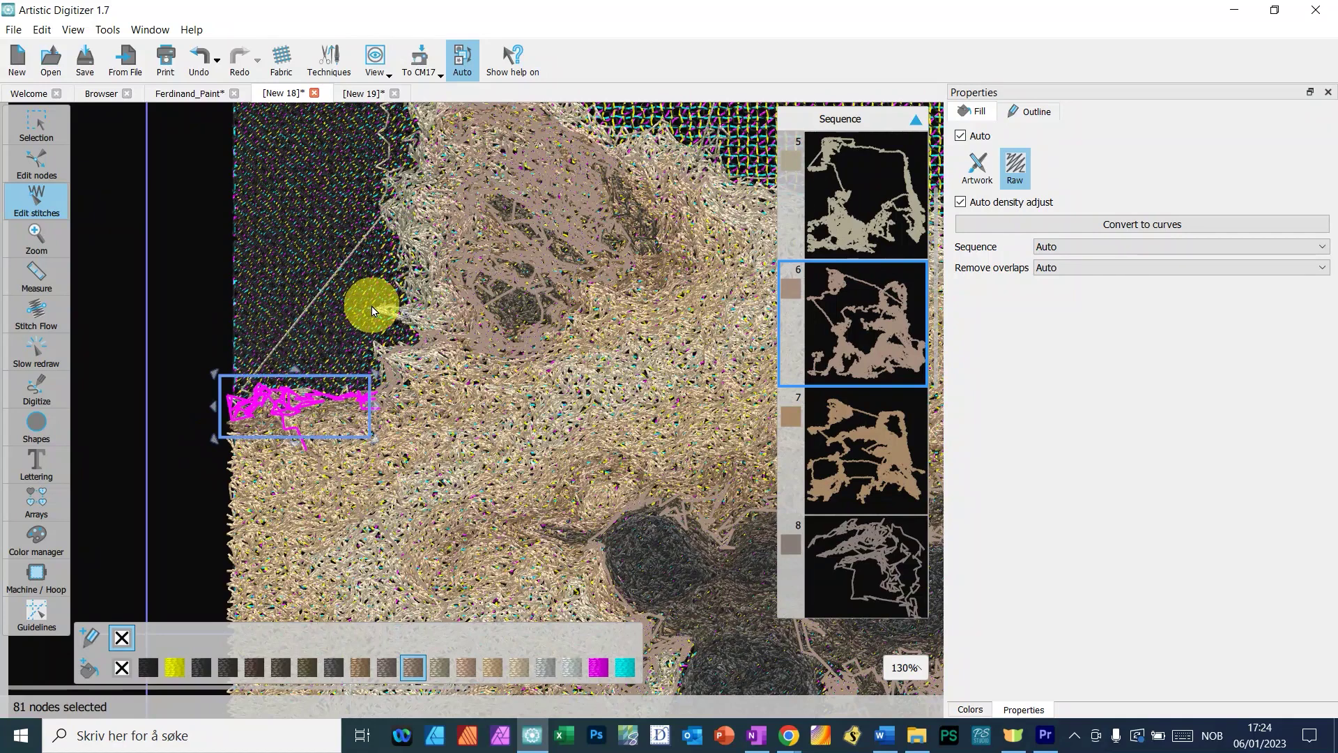
{"action": "key", "text": "Delete"}
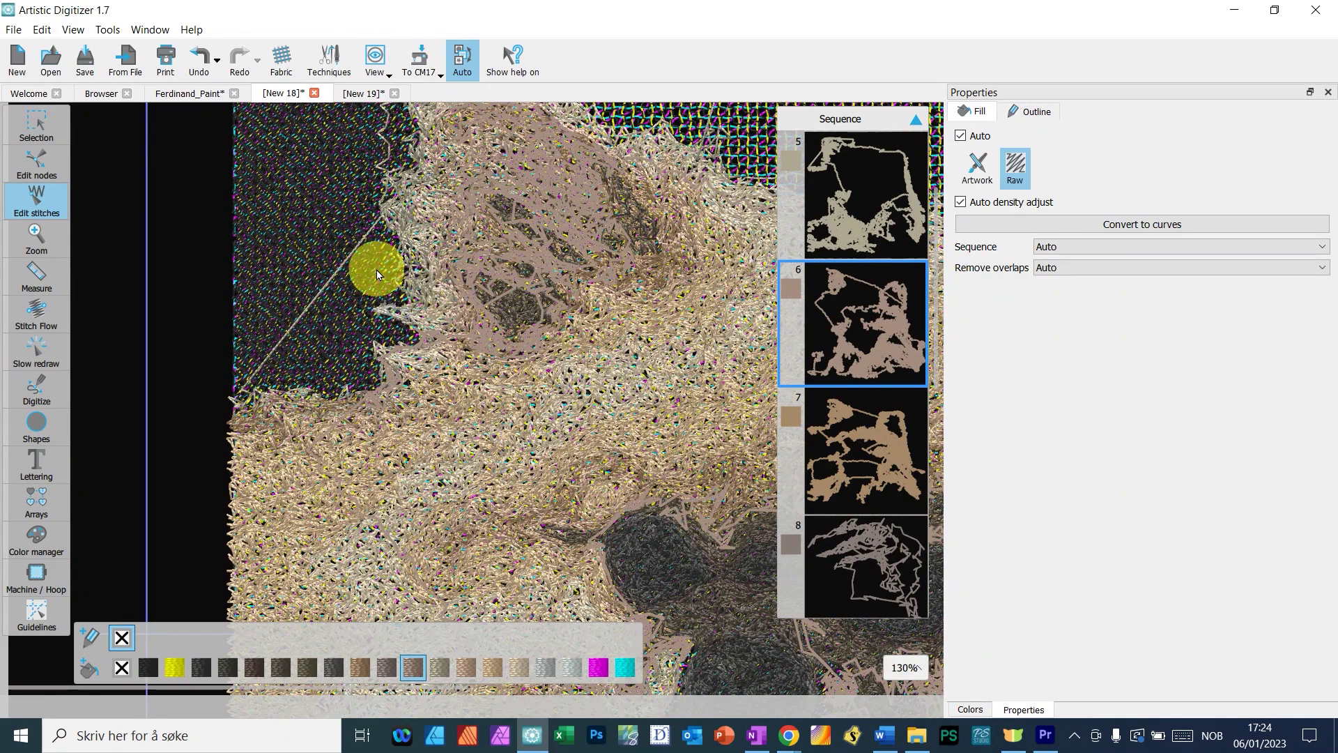
{"action": "scroll", "coordinate": [377, 274], "scroll_direction": "down", "scroll_amount": 6}
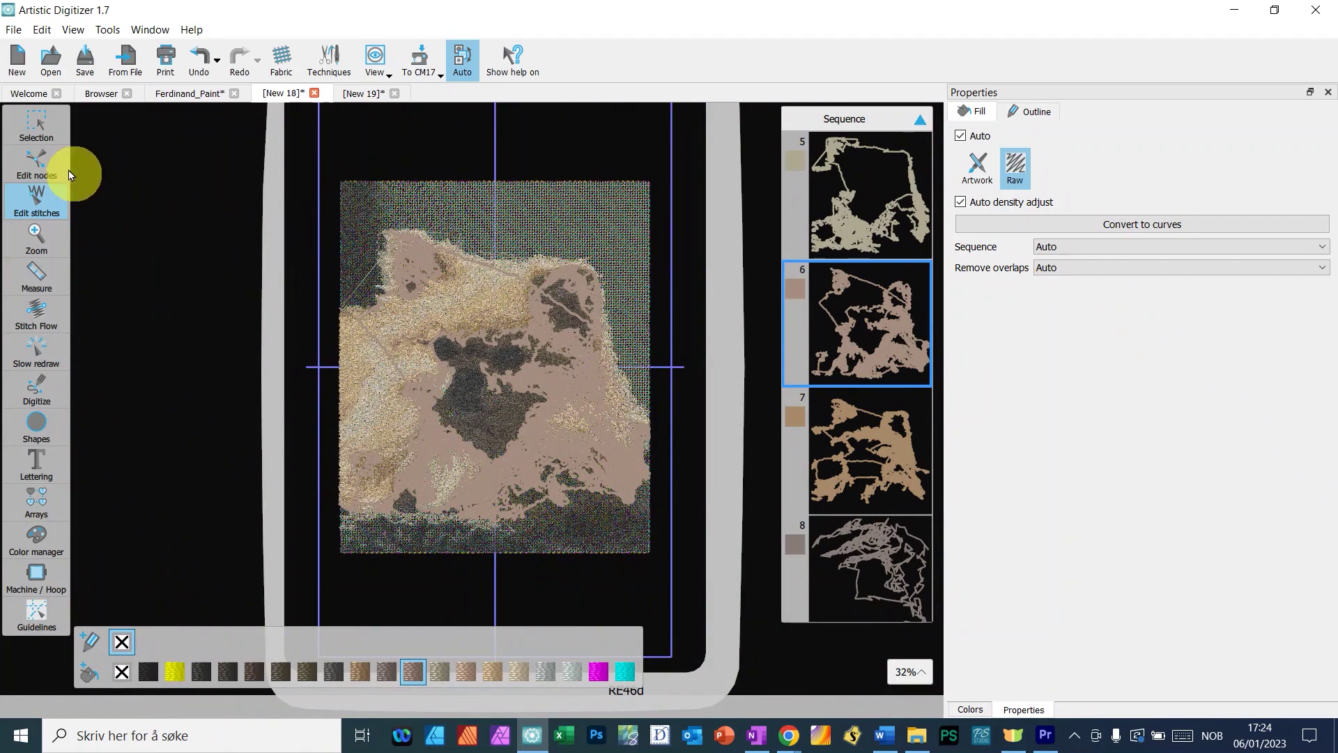
{"action": "left_click", "coordinate": [36, 129]}
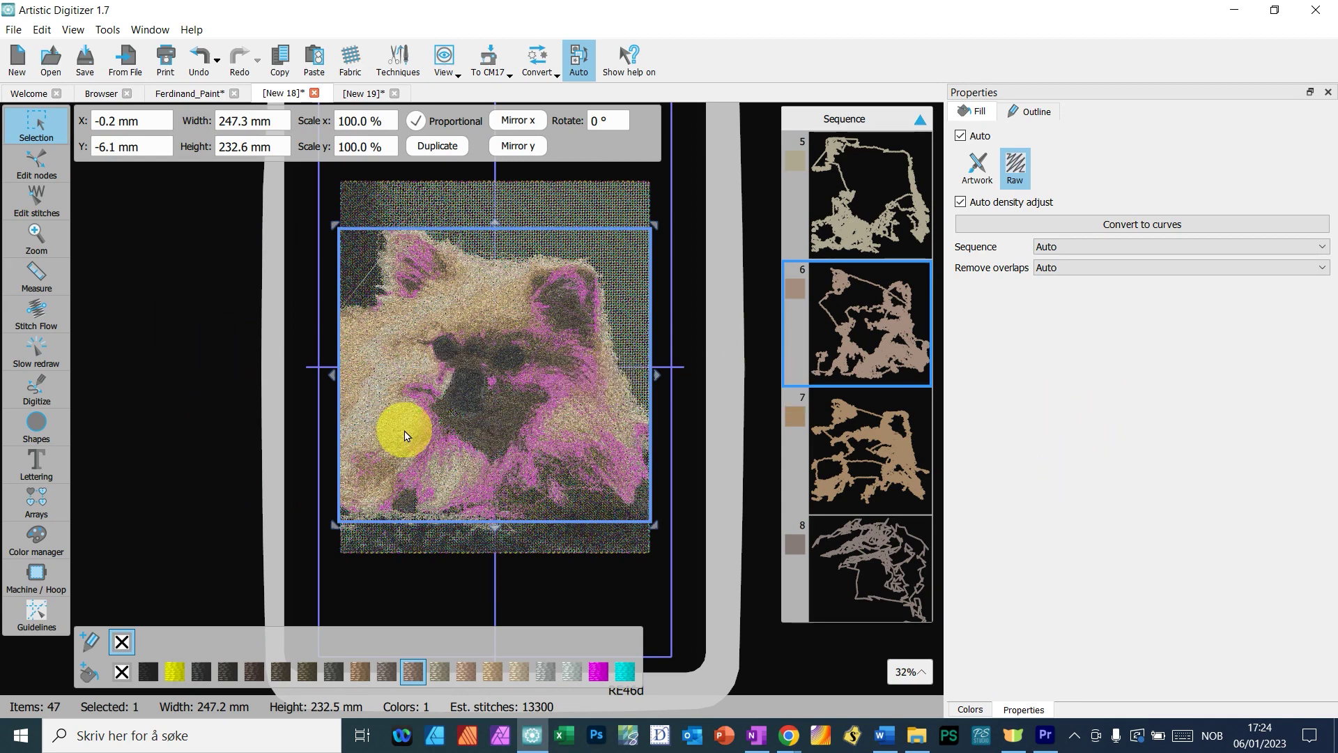
- Delete the small tan section covering the fur at the dog's lower left edge
{"action": "scroll", "coordinate": [478, 460], "scroll_direction": "up", "scroll_amount": 3}
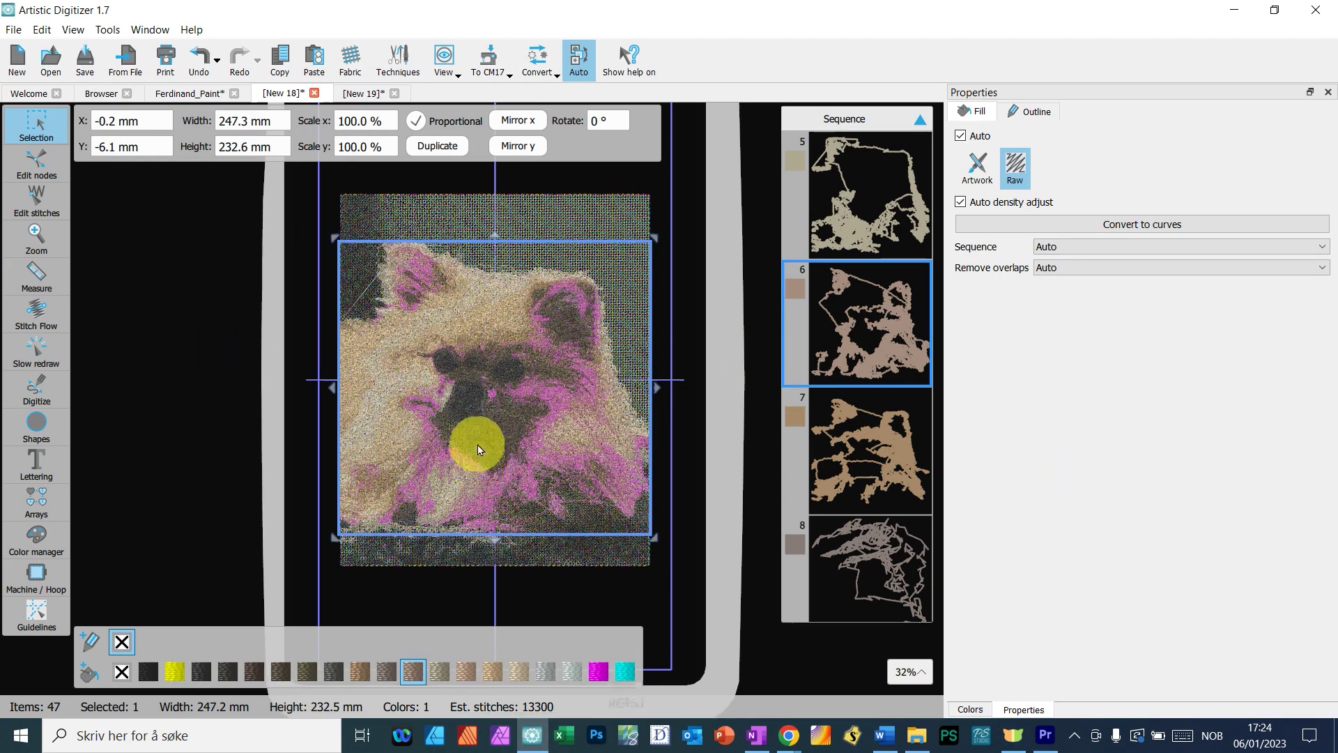
{"action": "scroll", "coordinate": [542, 519], "scroll_direction": "up", "scroll_amount": 5}
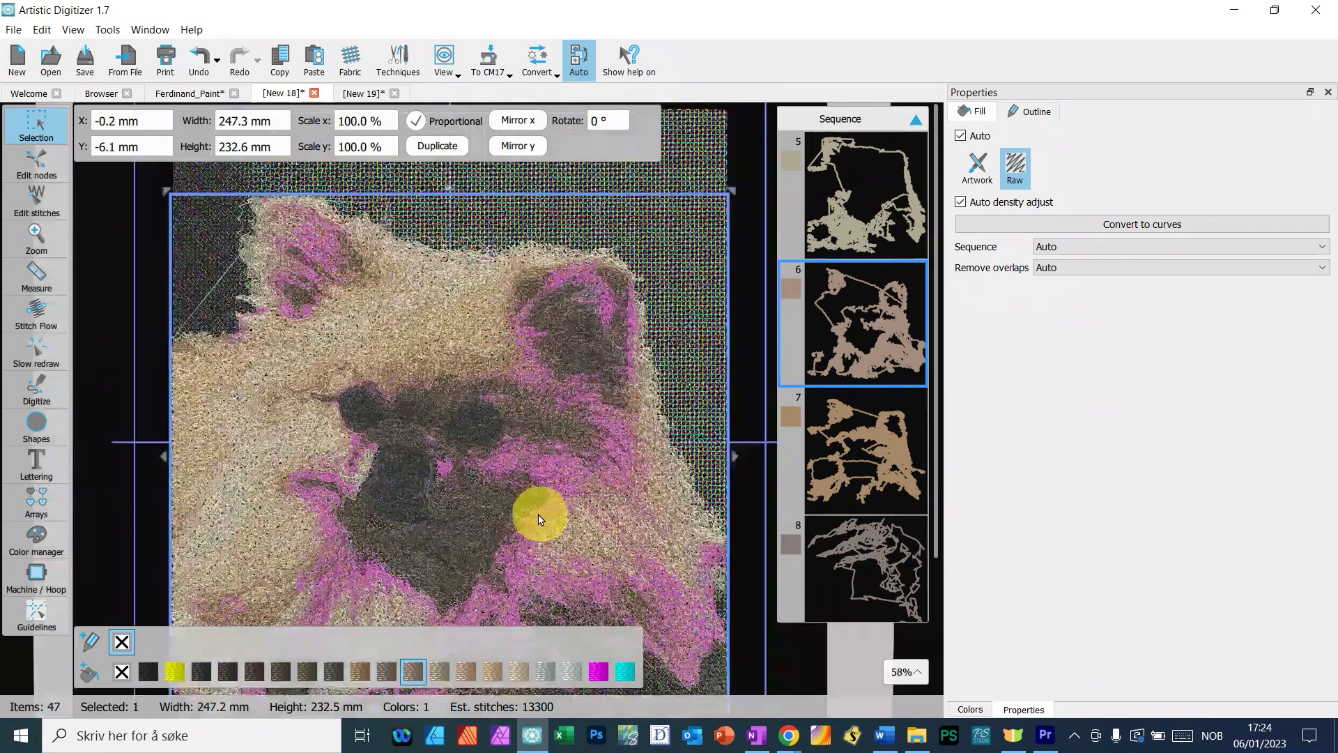
{"action": "scroll", "coordinate": [510, 382], "scroll_direction": "down", "scroll_amount": 5}
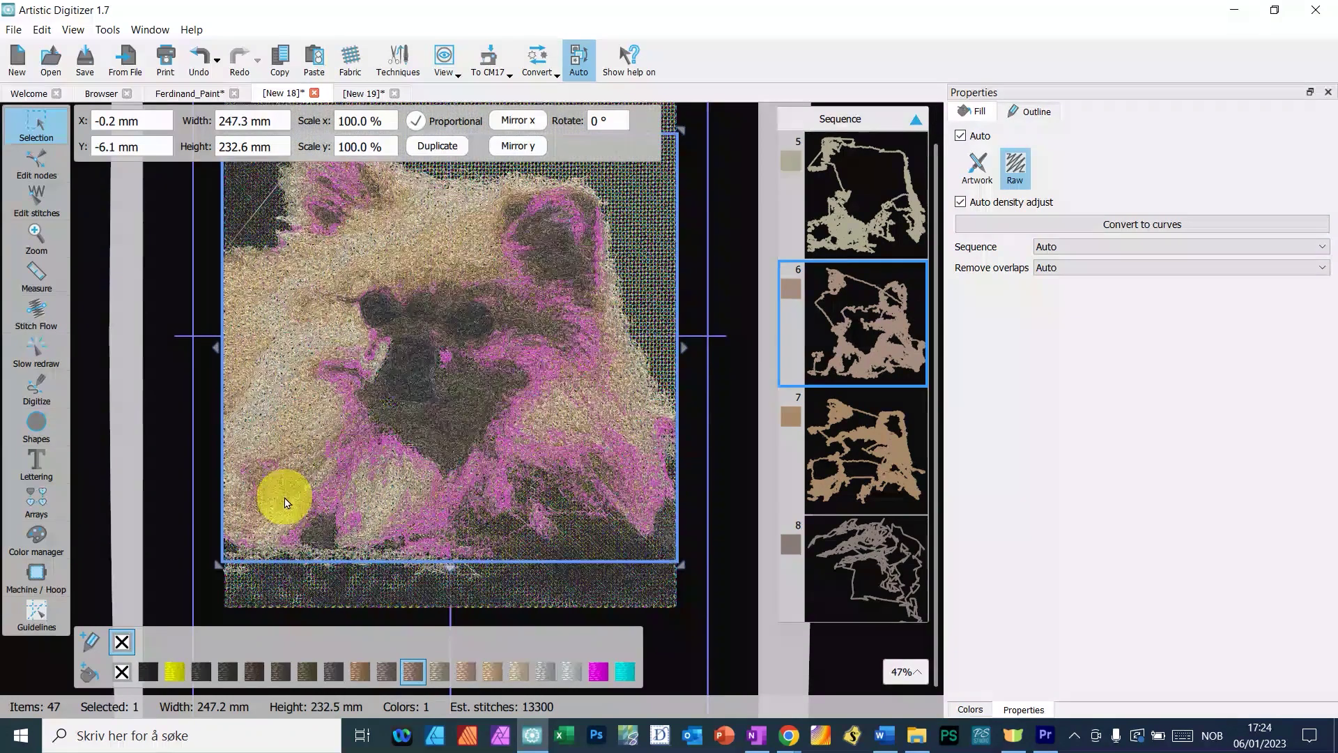
{"action": "left_click", "coordinate": [282, 492]}
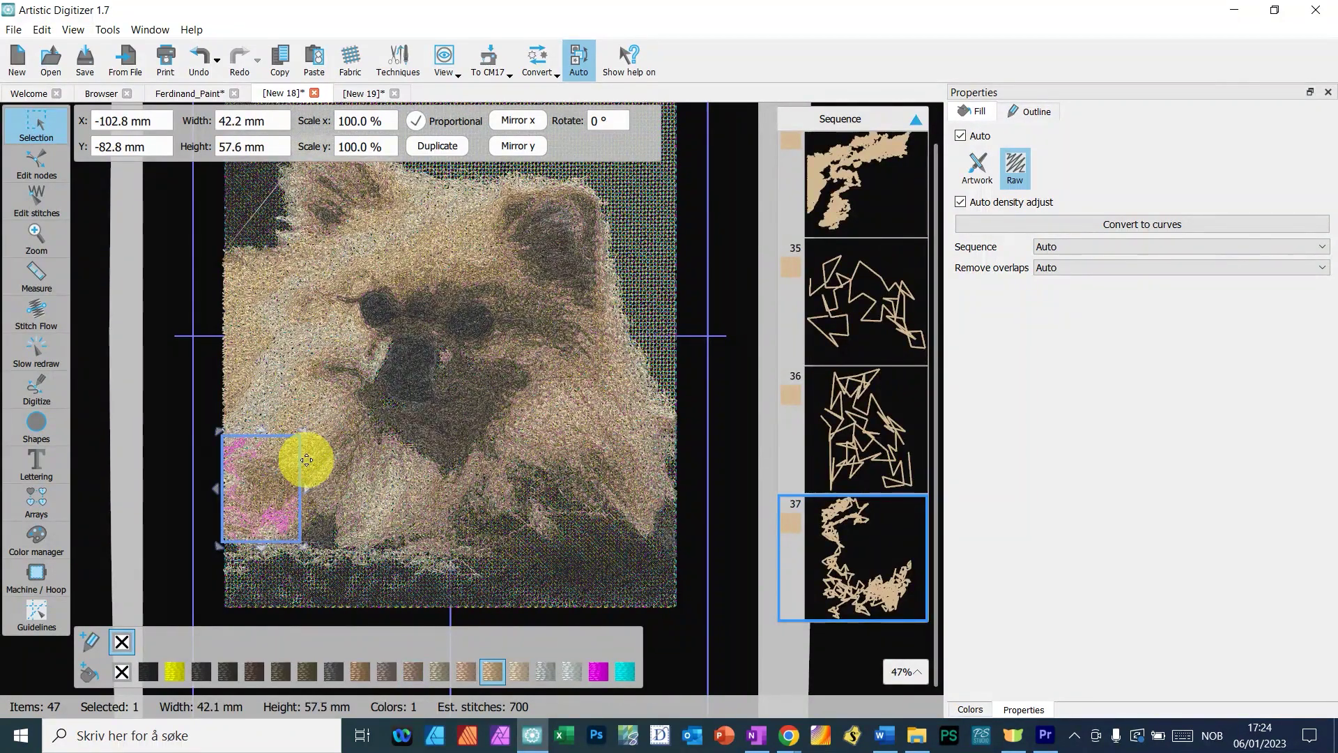
{"action": "key", "text": "Delete"}
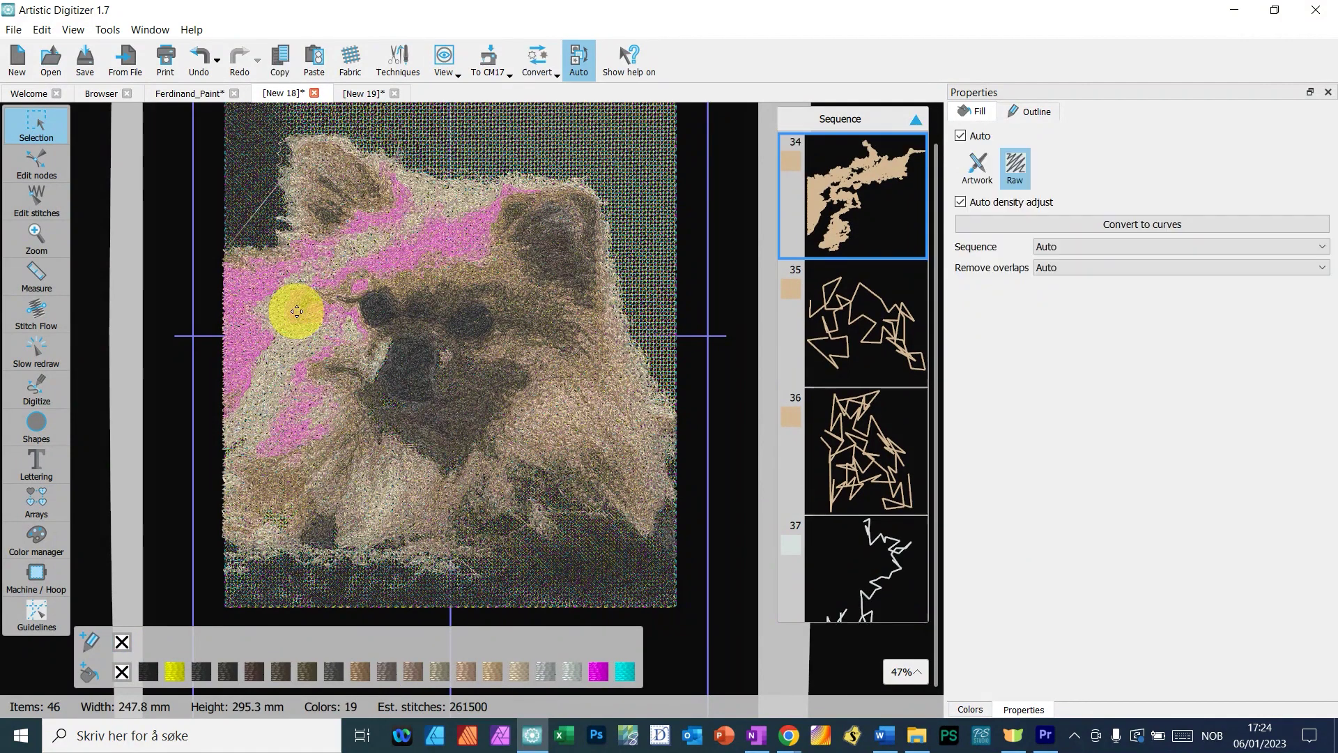
- Delete the patch of stitches to the lower left of the muzzle from the large tan section, using Edit stitches
{"action": "left_click", "coordinate": [297, 312]}
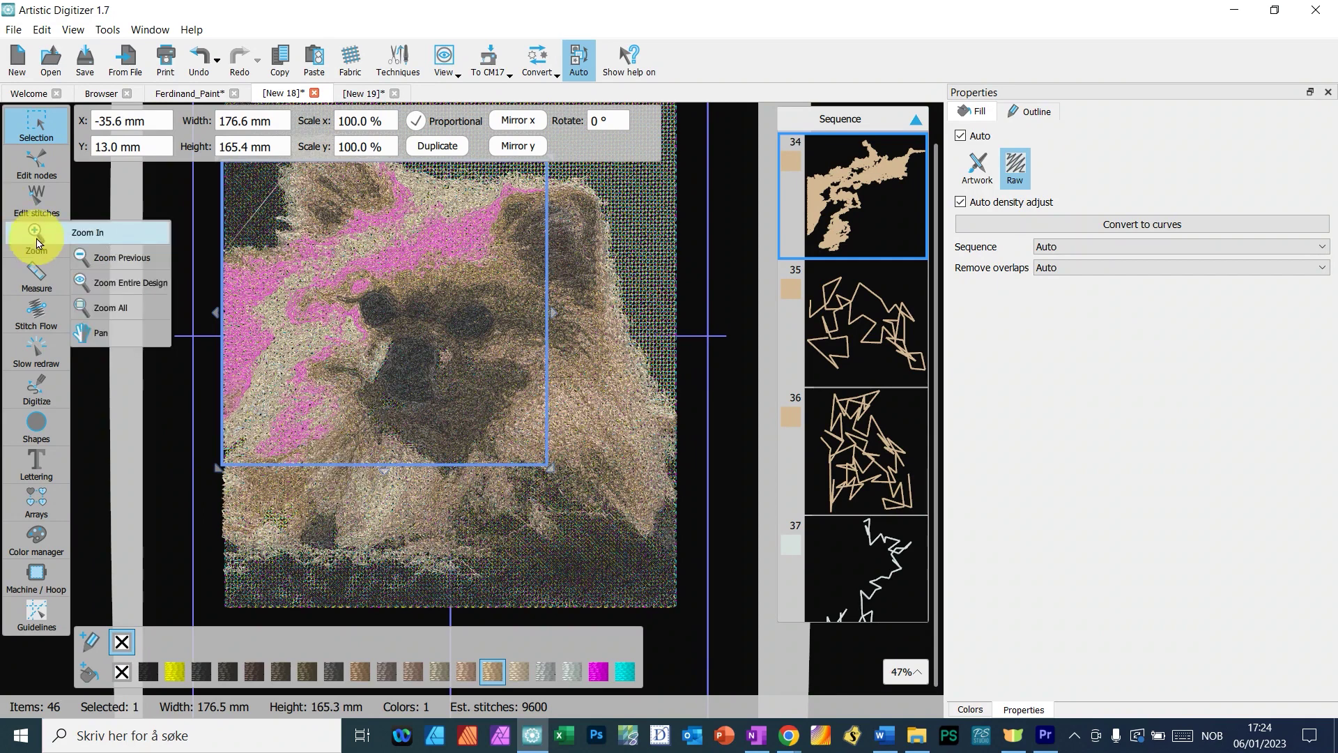
{"action": "left_click", "coordinate": [36, 204]}
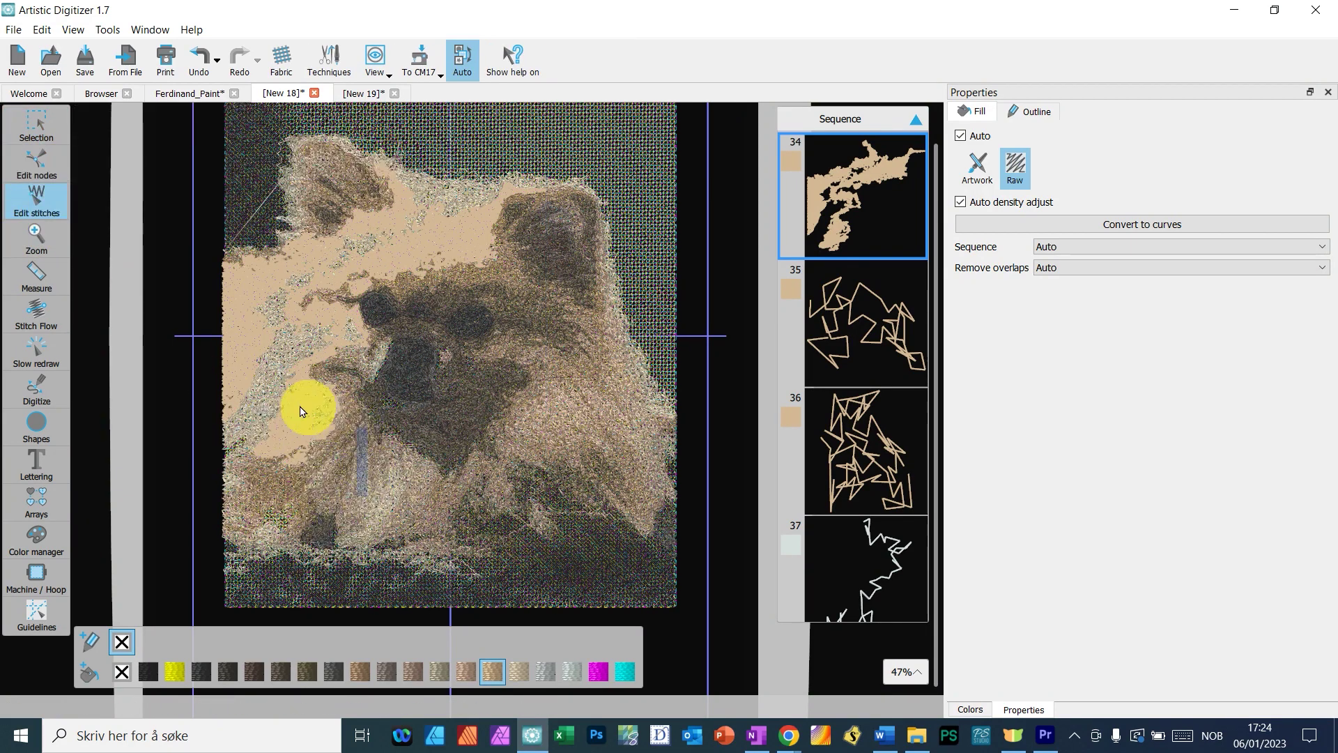
{"action": "left_click_drag", "start_coordinate": [301, 412], "coordinate": [250, 388]}
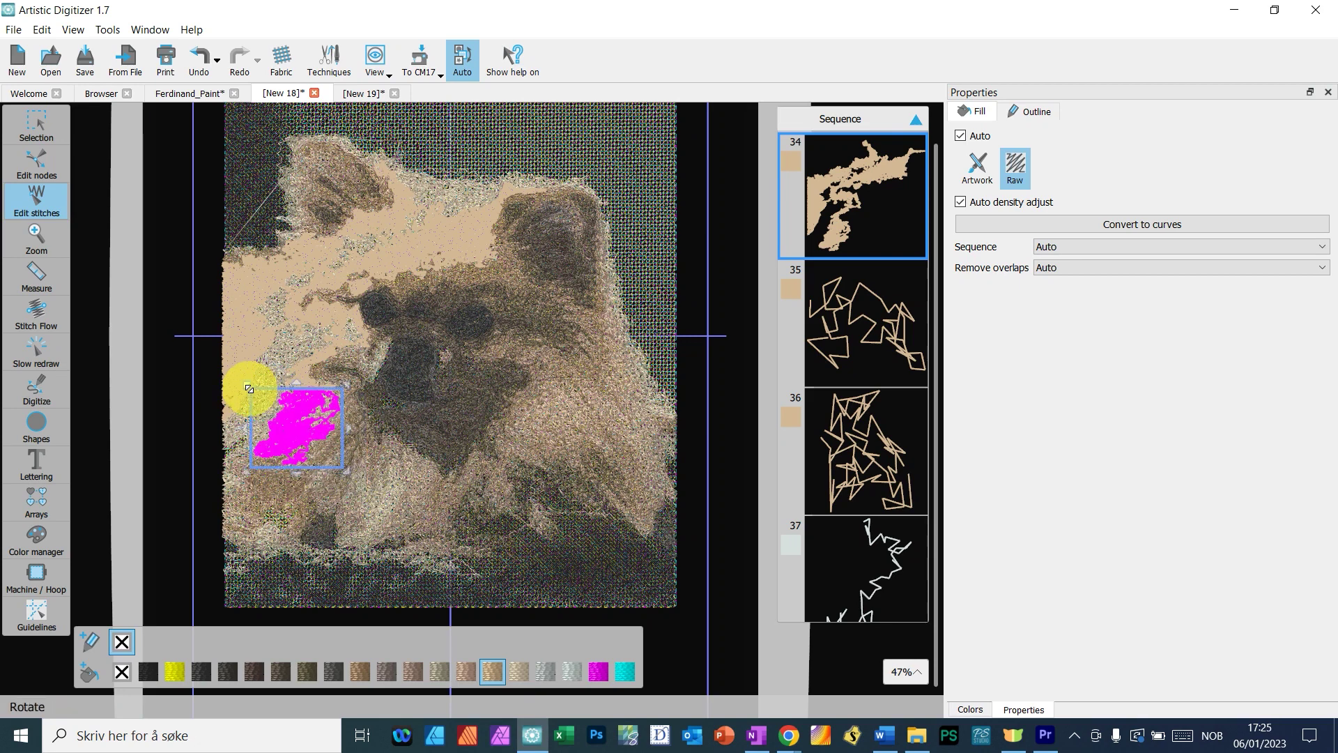
{"action": "left_click", "coordinate": [248, 388]}
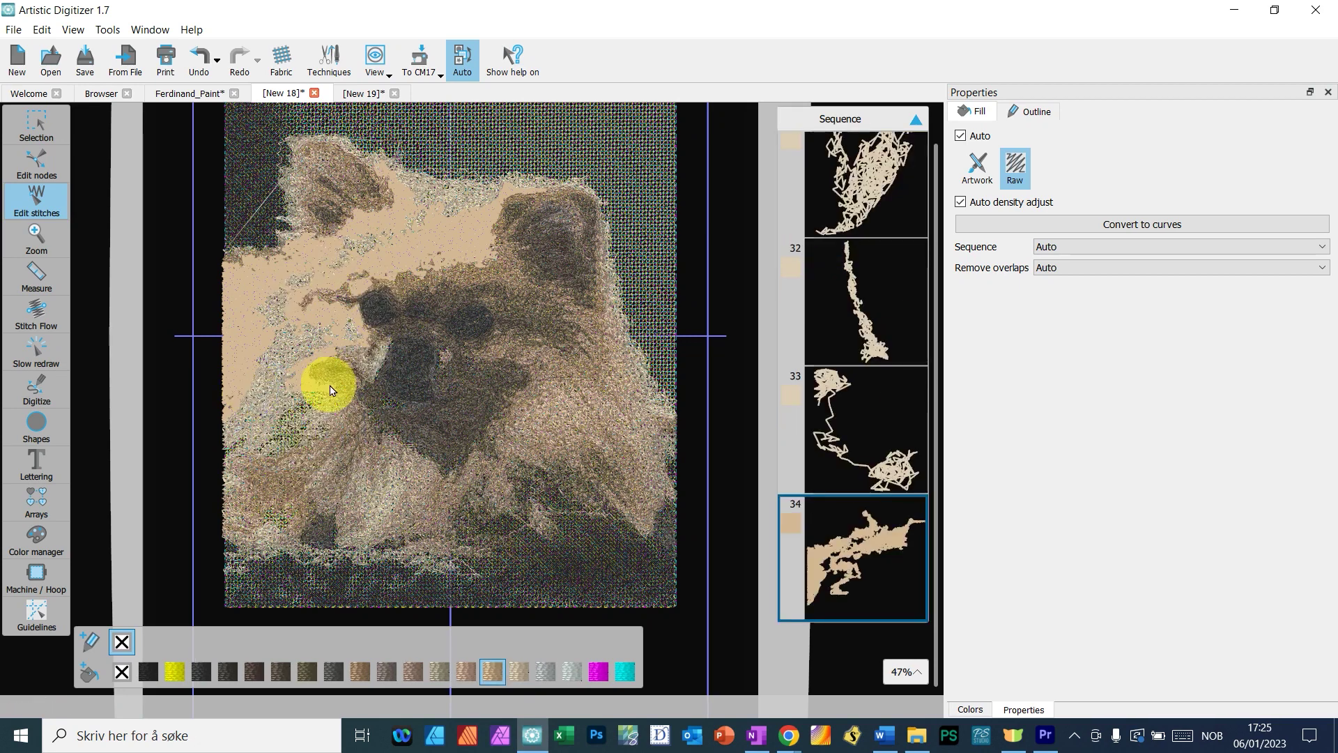
{"action": "left_click_drag", "start_coordinate": [337, 397], "coordinate": [310, 382]}
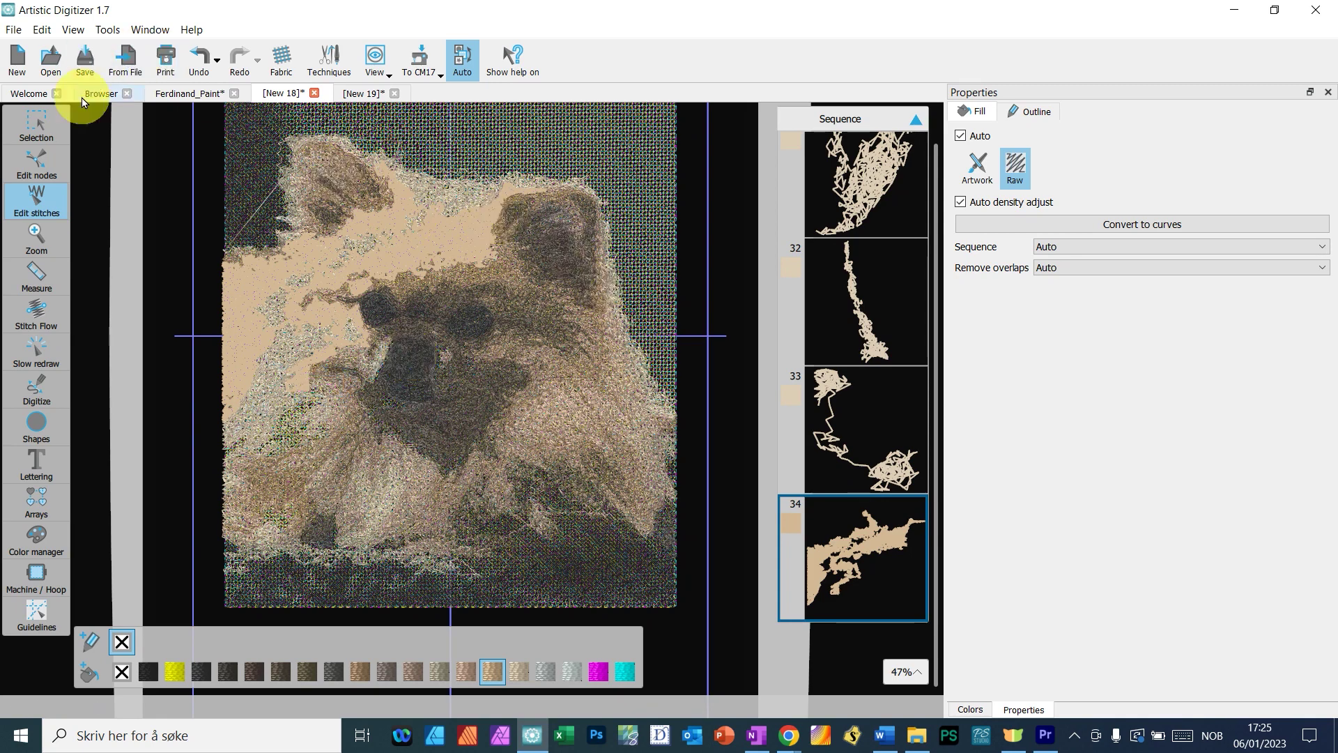
{"action": "left_click", "coordinate": [55, 124]}
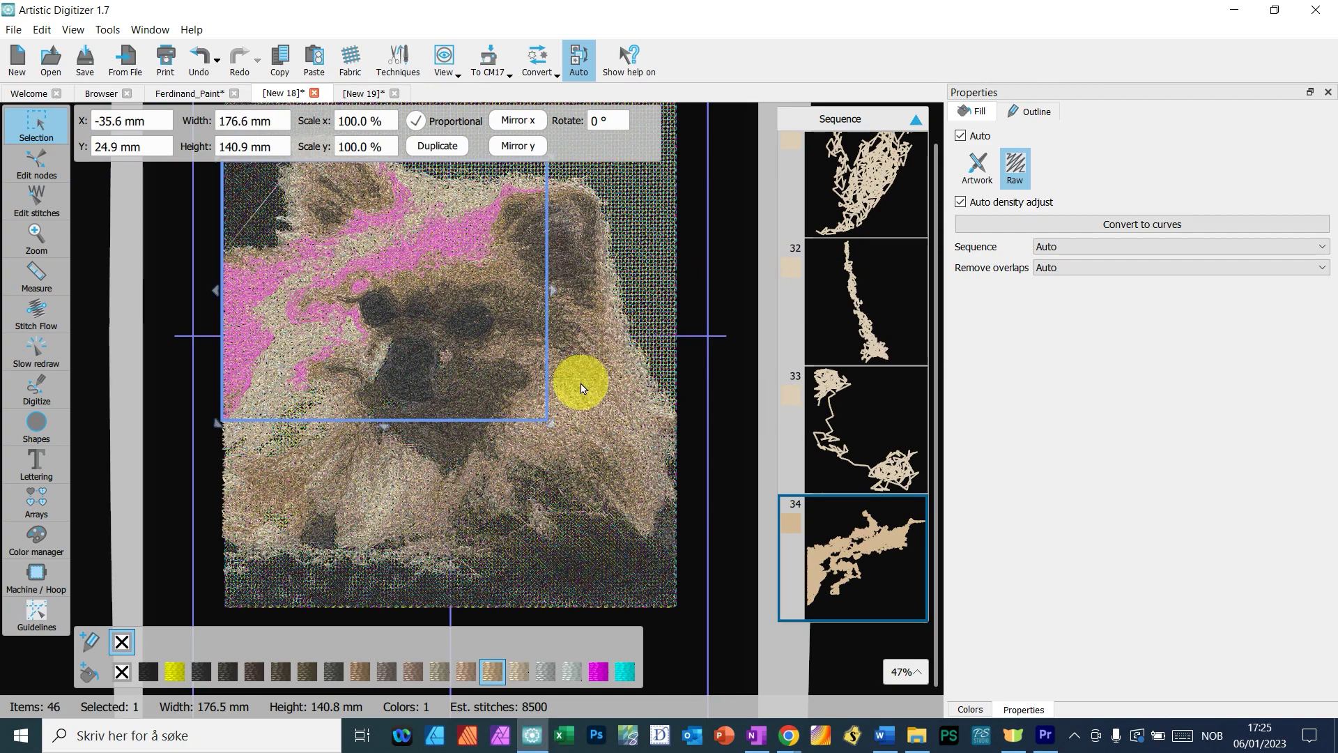
- Select the entire dog design and move it out of the hoop to the empty area on its left
{"action": "scroll", "coordinate": [584, 388], "scroll_direction": "up", "scroll_amount": 3}
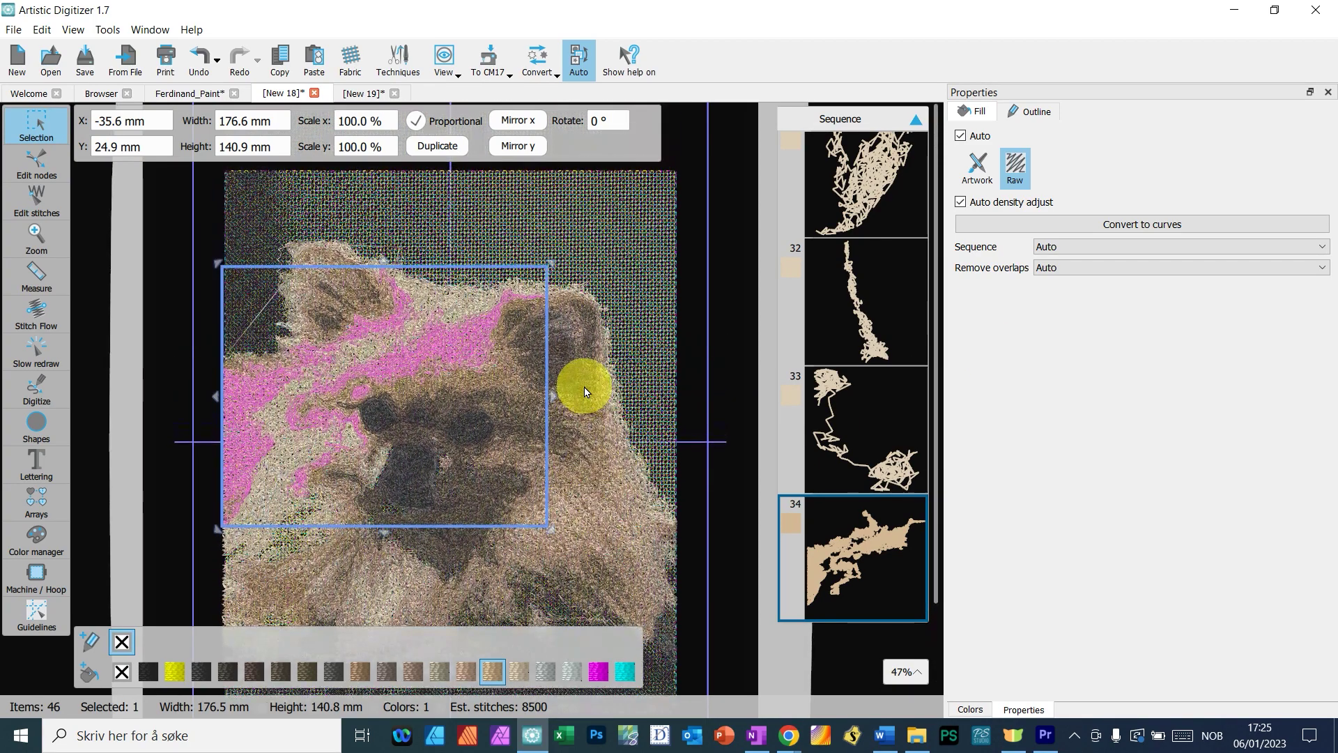
{"action": "scroll", "coordinate": [604, 367], "scroll_direction": "down", "scroll_amount": 2}
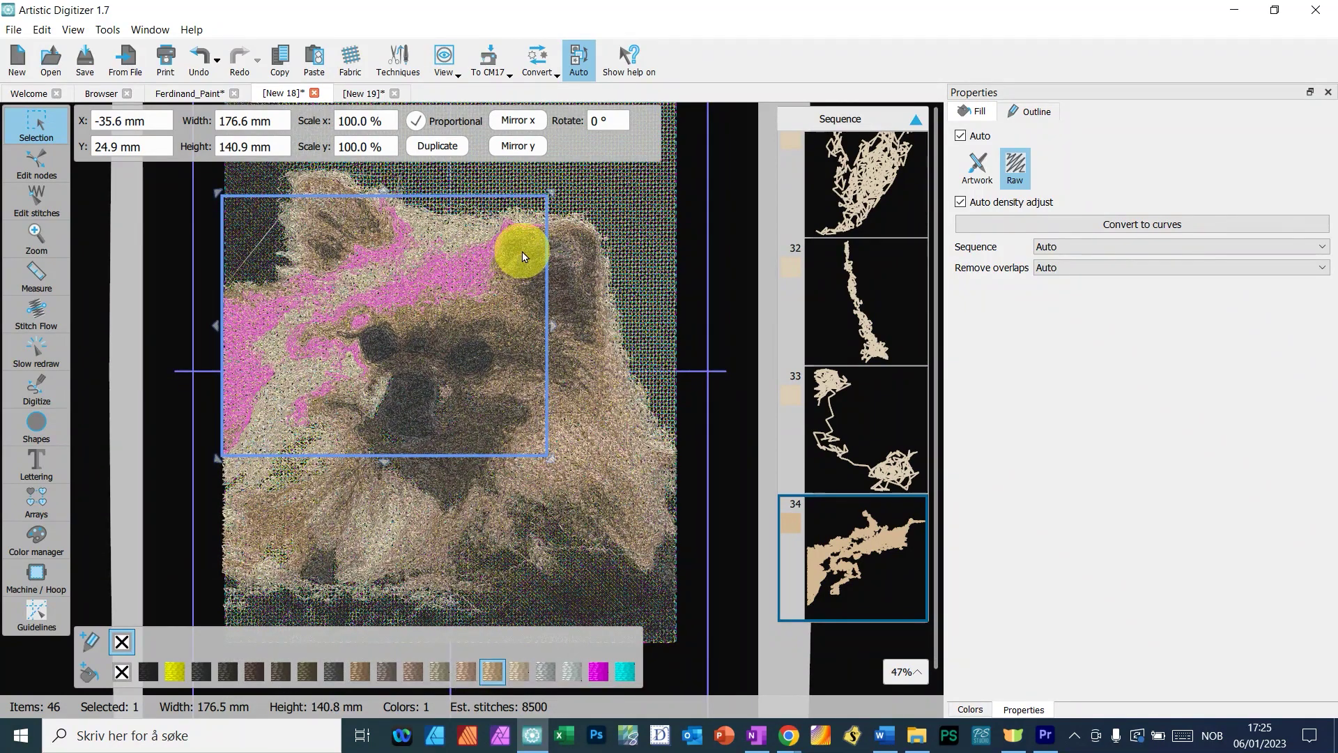
{"action": "scroll", "coordinate": [522, 256], "scroll_direction": "down", "scroll_amount": 3}
{"action": "left_click", "coordinate": [661, 263]}
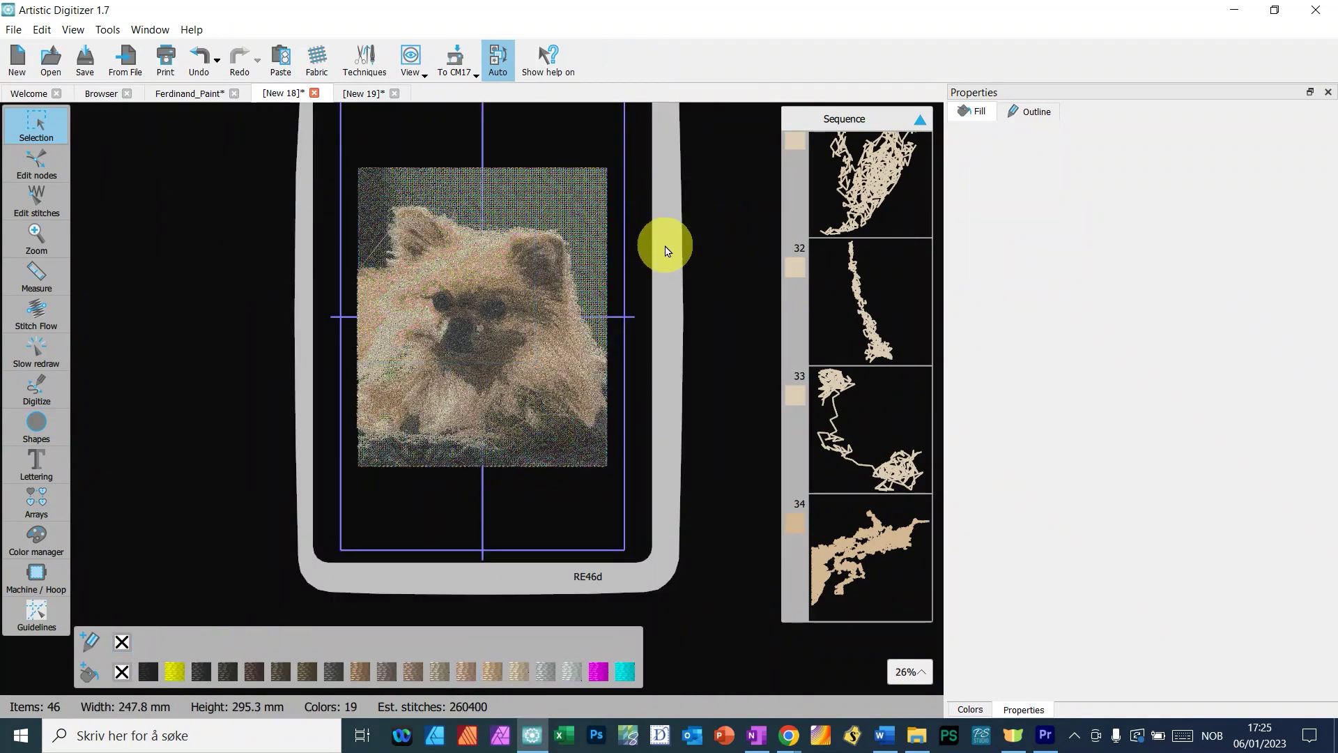
{"action": "scroll", "coordinate": [666, 251], "scroll_direction": "down", "scroll_amount": 2}
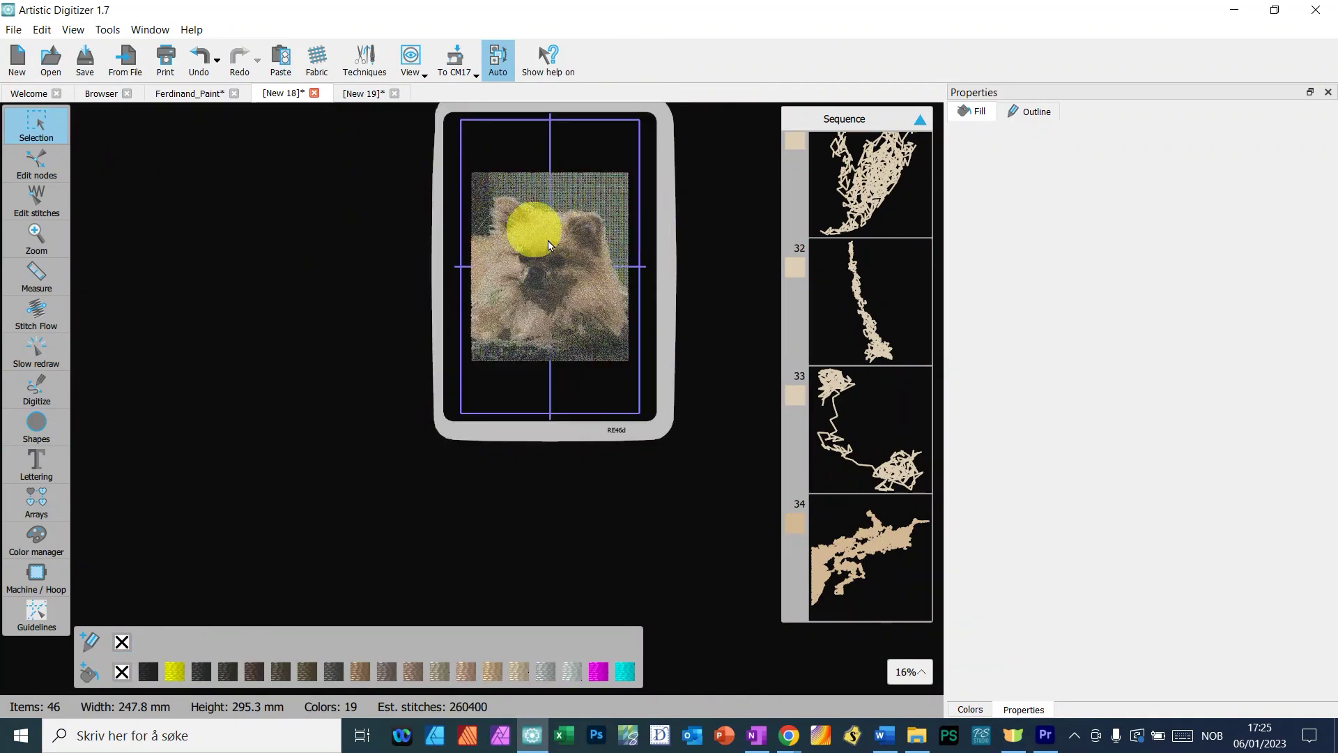
{"action": "left_click_drag", "start_coordinate": [418, 115], "coordinate": [696, 442]}
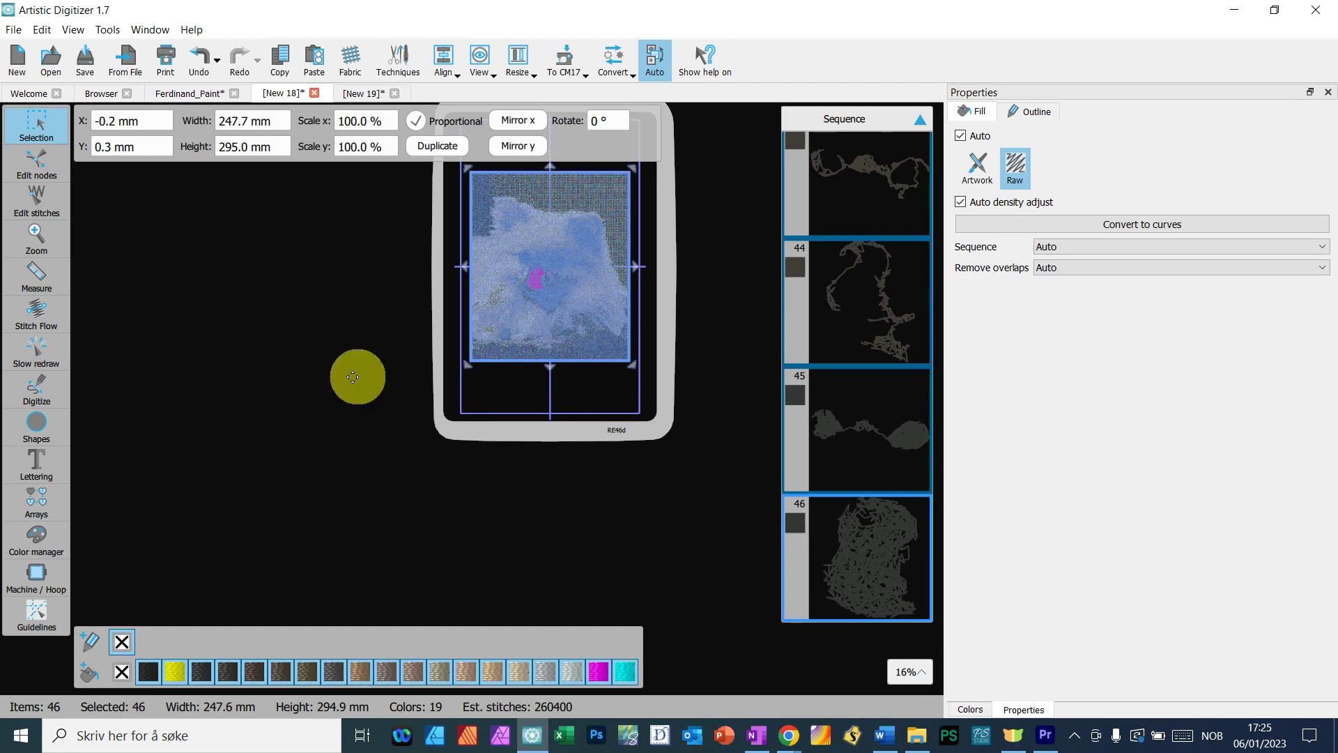
{"action": "left_click_drag", "start_coordinate": [579, 293], "coordinate": [329, 299]}
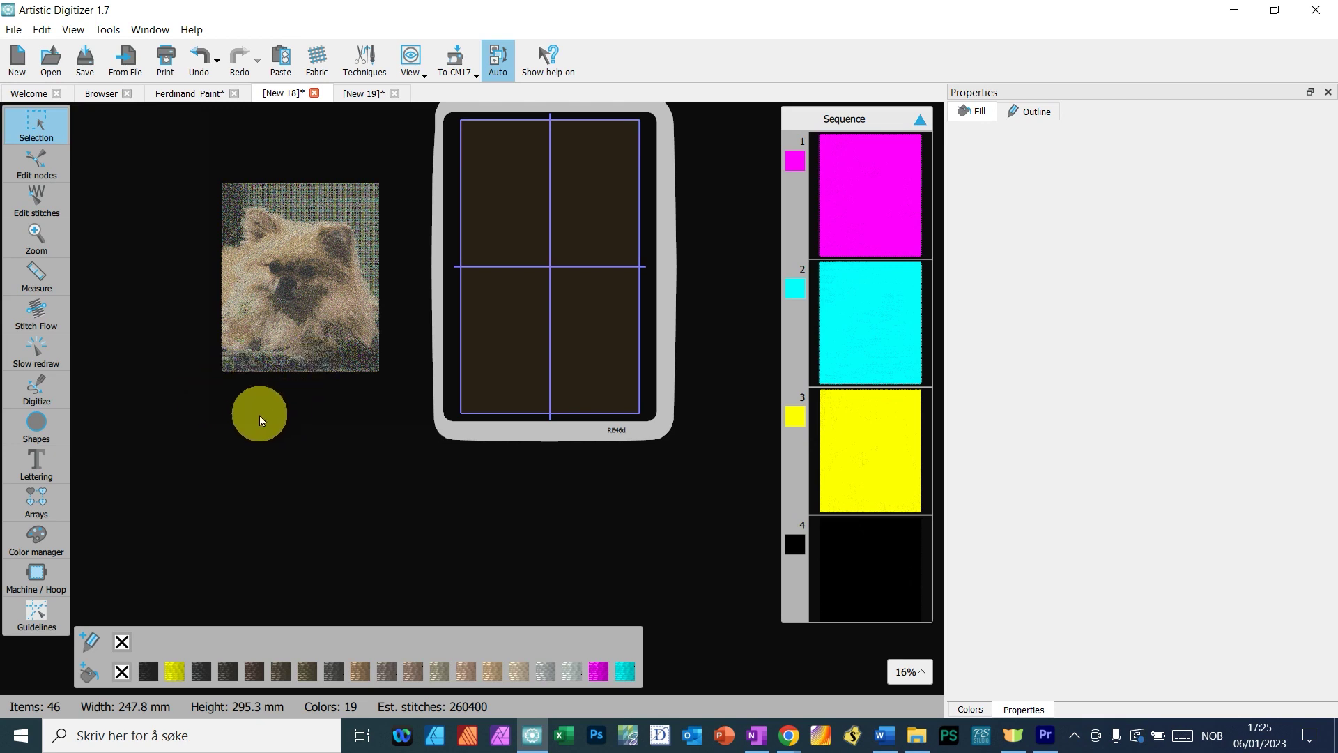
{"action": "scroll", "coordinate": [219, 413], "scroll_direction": "up", "scroll_amount": 1}
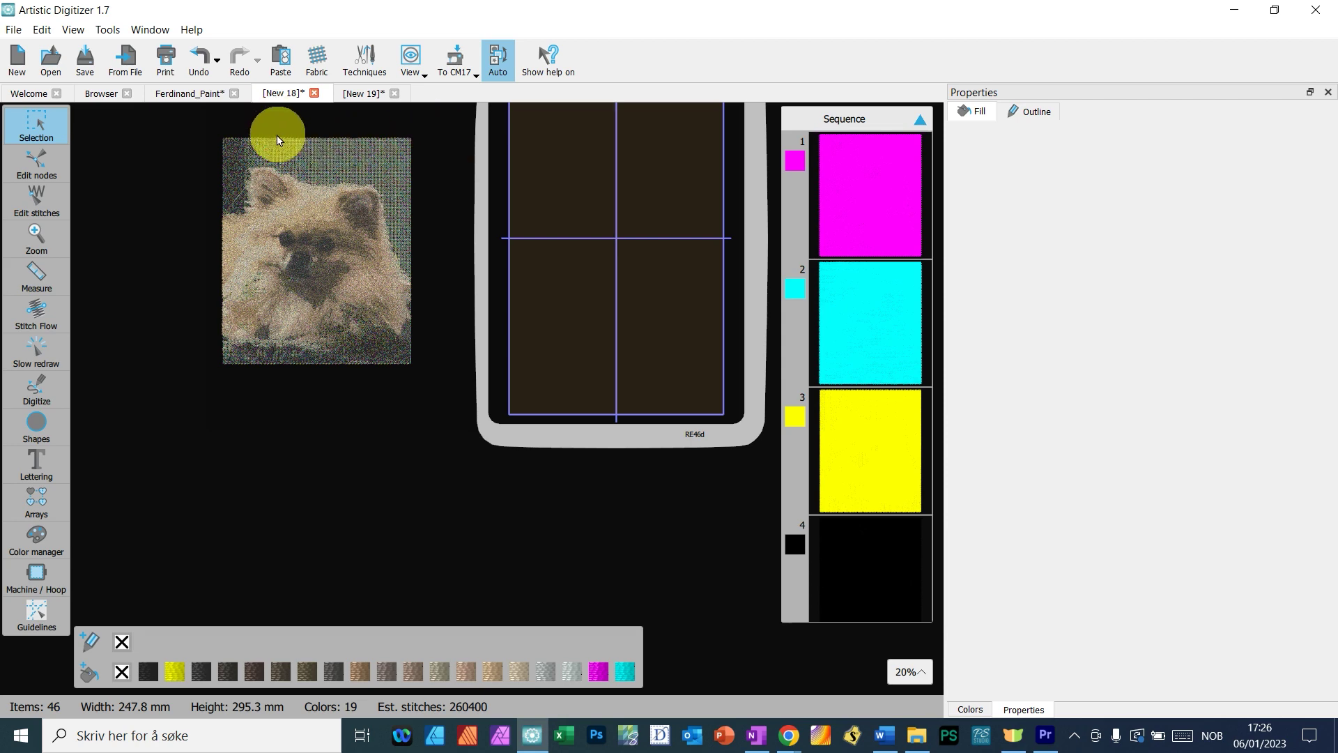
{"action": "scroll", "coordinate": [276, 132], "scroll_direction": "up", "scroll_amount": 1}
{"action": "scroll", "coordinate": [278, 119], "scroll_direction": "up", "scroll_amount": 1}
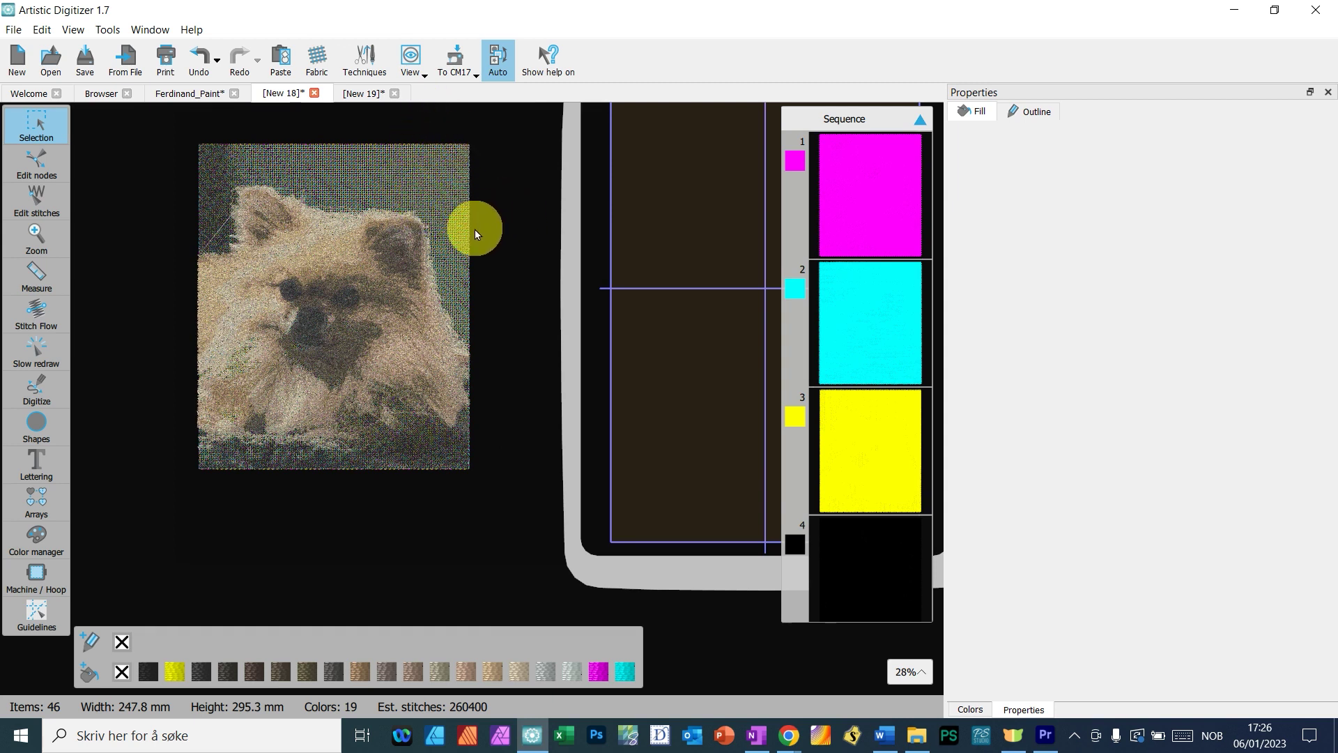
{"action": "left_click", "coordinate": [38, 128]}
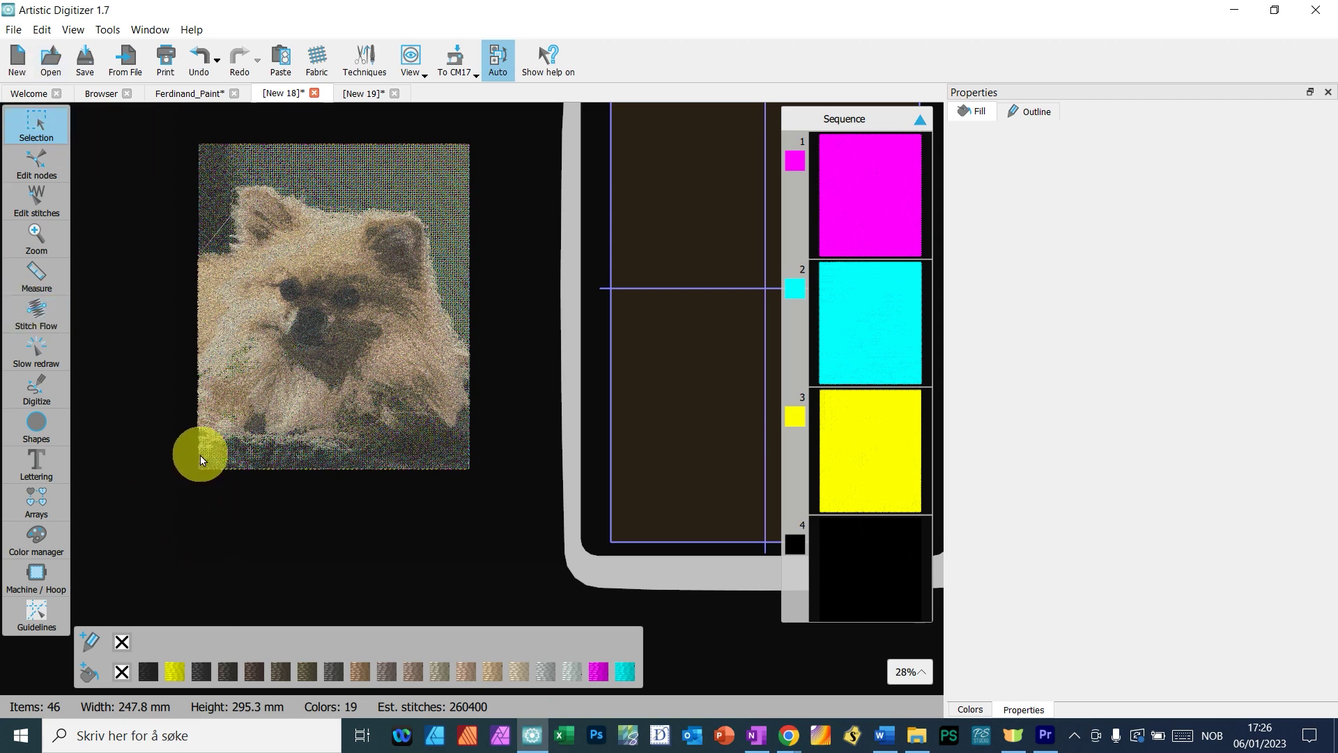
{"action": "scroll", "coordinate": [190, 438], "scroll_direction": "up", "scroll_amount": 1}
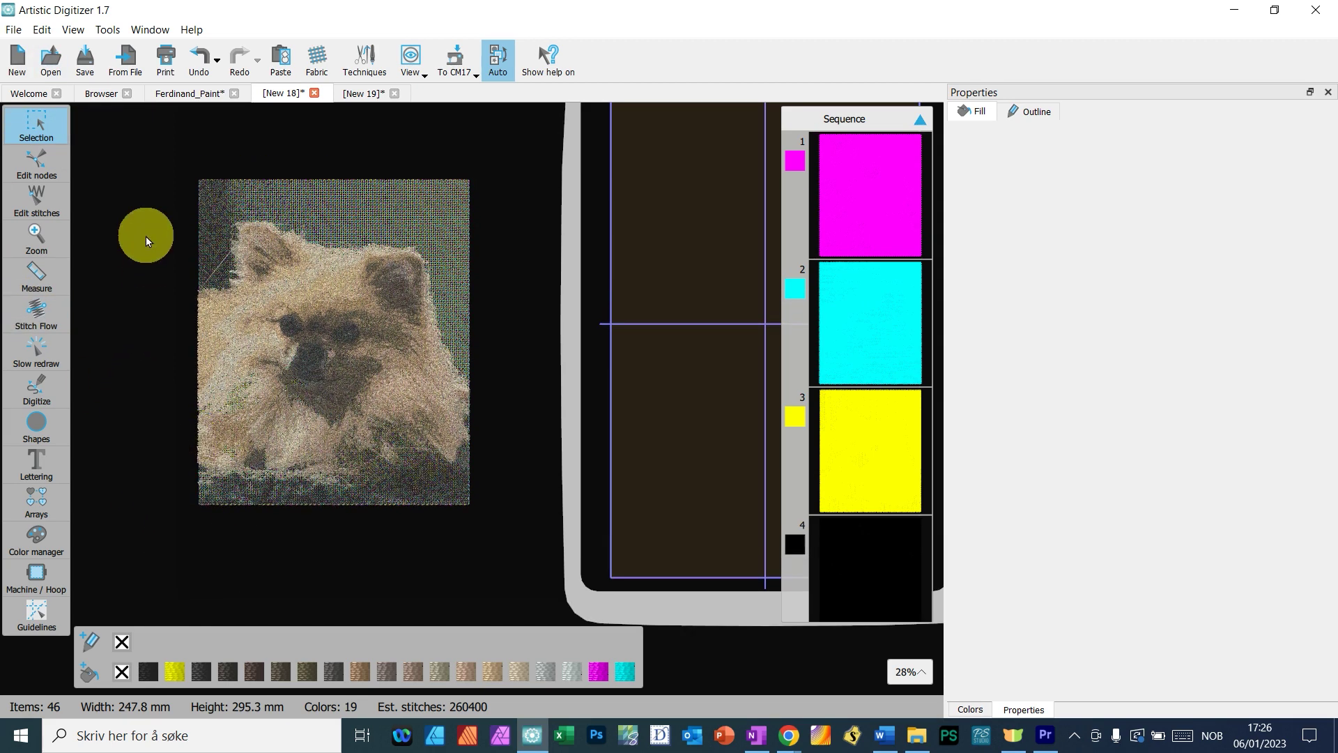